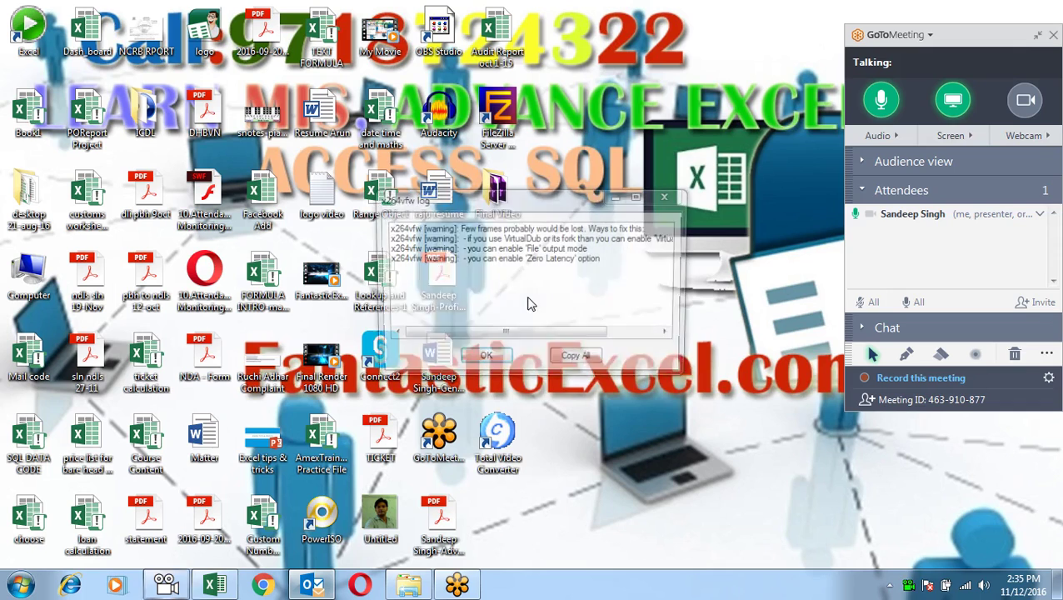
- Dismiss the x264vfw log warning and restore the Excel workbook showing the Vlookup sheet
left_click(491, 363)
left_click(231, 590)
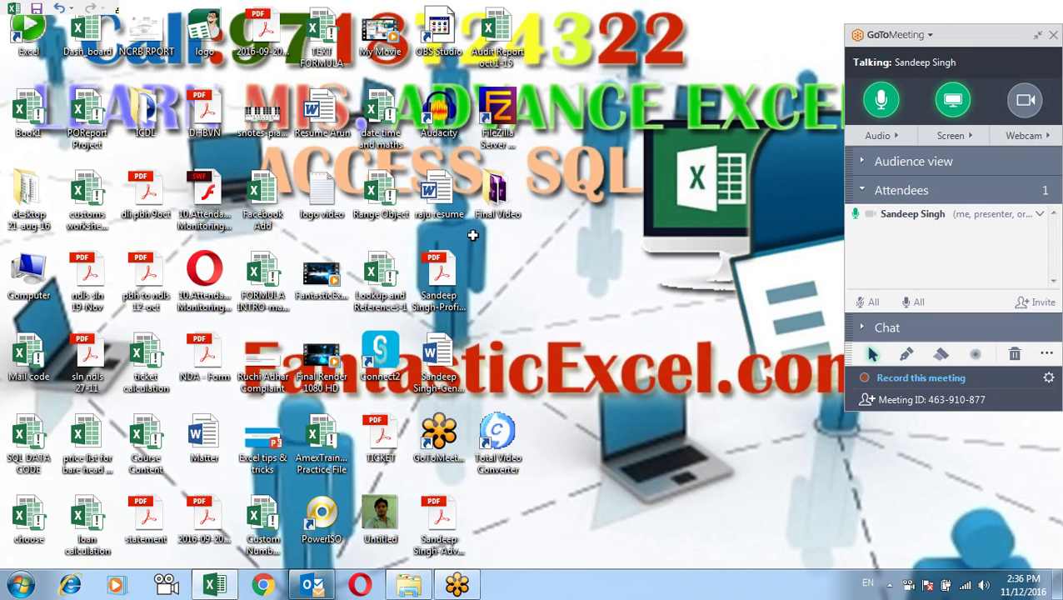
left_click(218, 587)
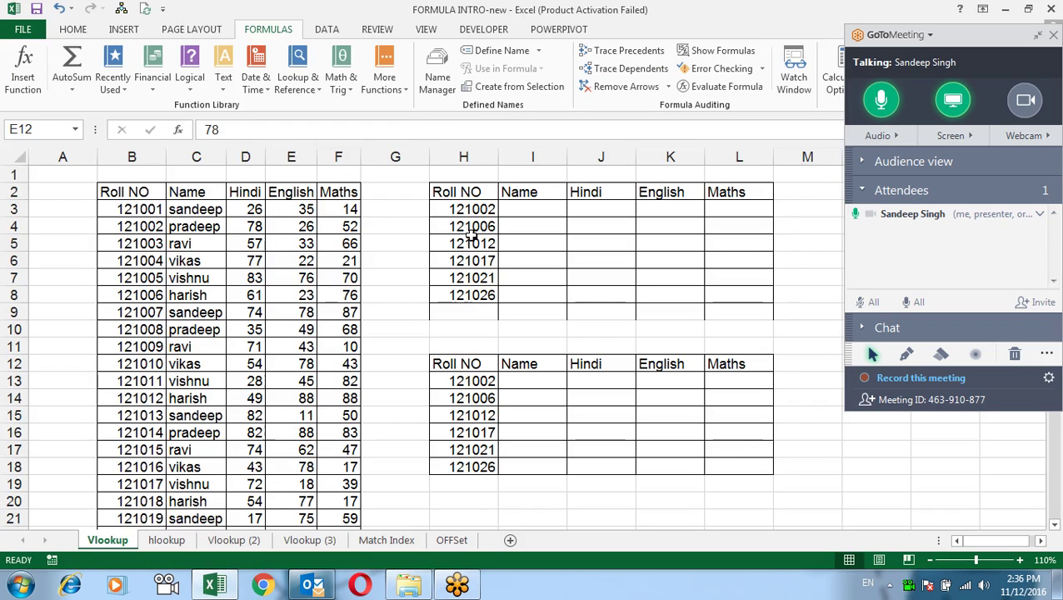
left_click(472, 243)
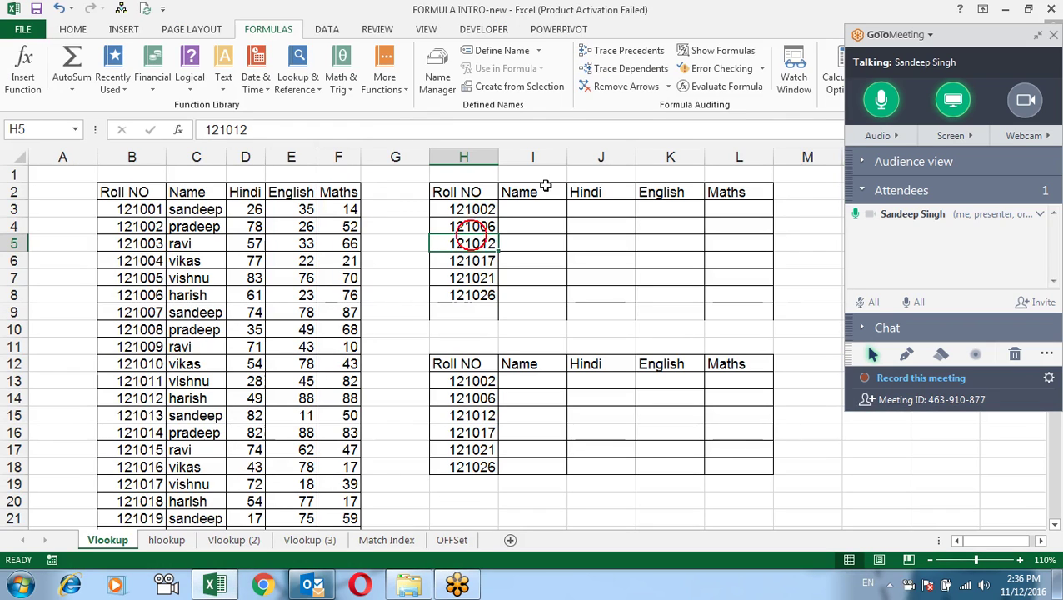
left_click(1033, 35)
left_click(853, 299)
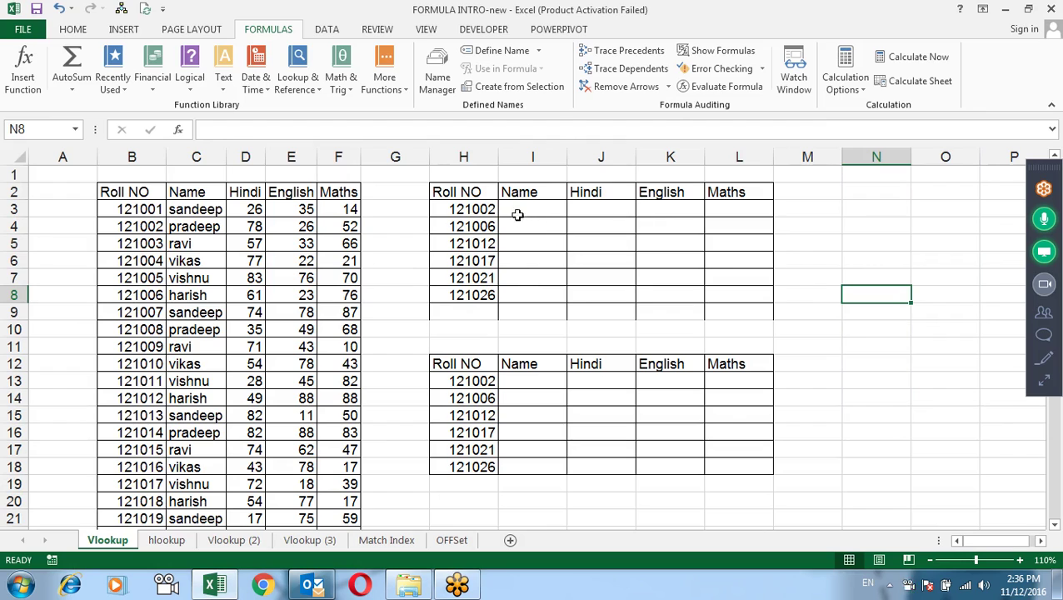
left_click(68, 240)
mouse_move(129, 208)
left_mouse_down()
mouse_move(234, 221)
mouse_move(350, 311)
left_mouse_up()
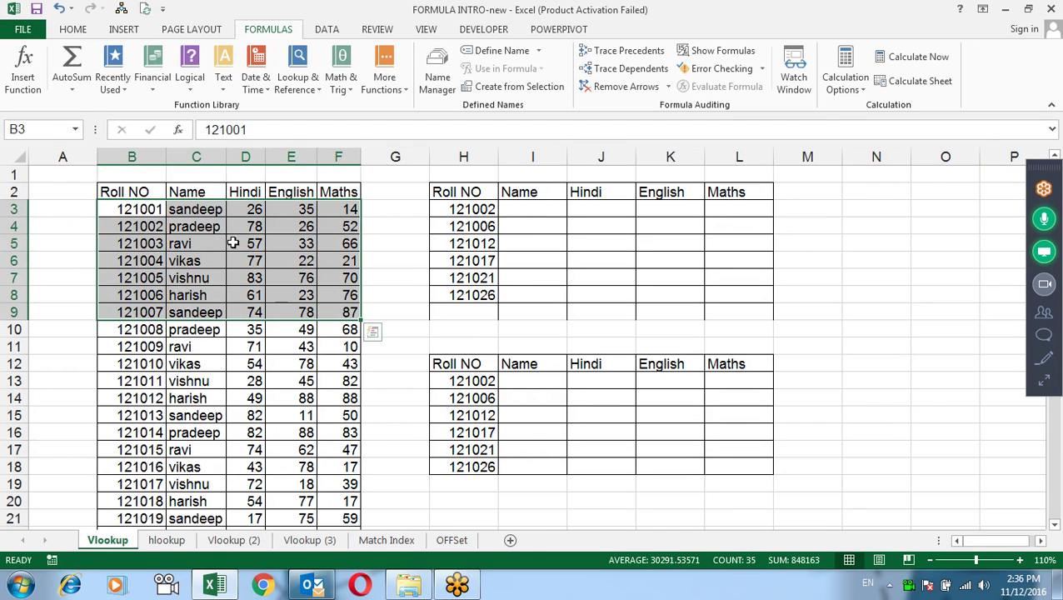
left_click(214, 232)
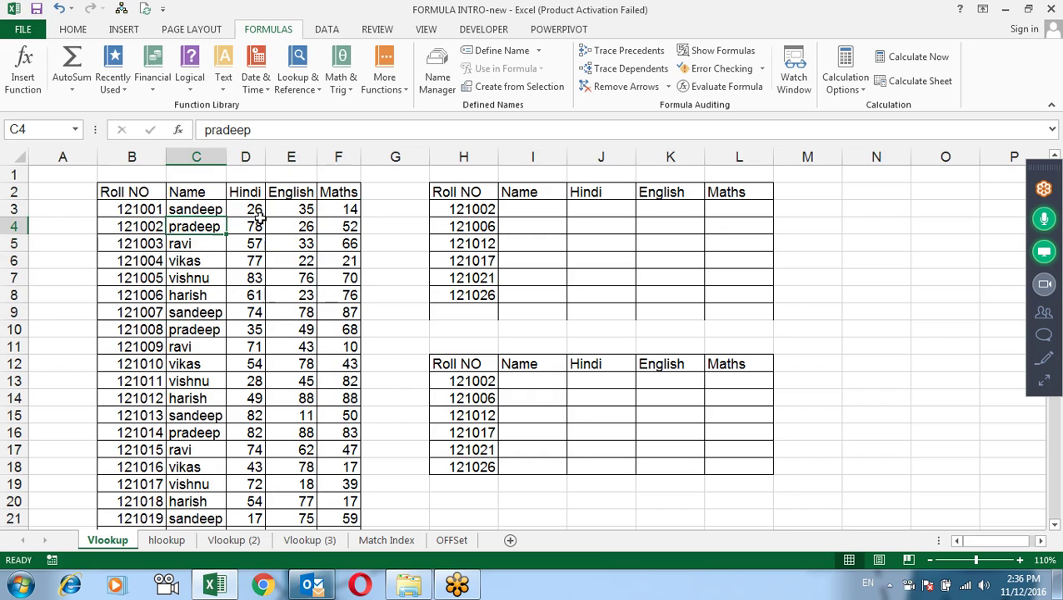
left_click(260, 219)
left_click(282, 213)
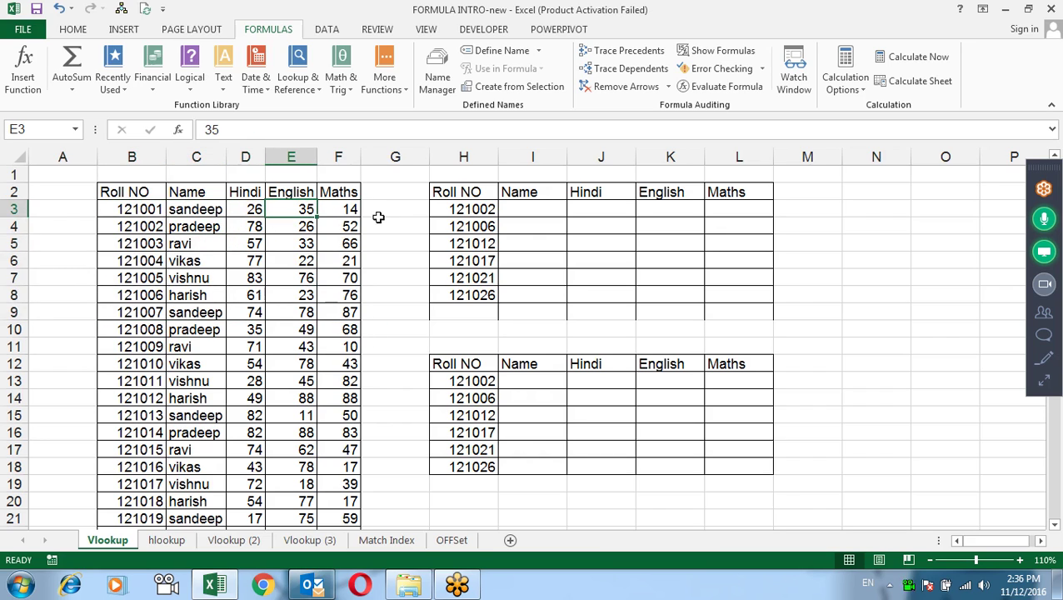
left_click(350, 221)
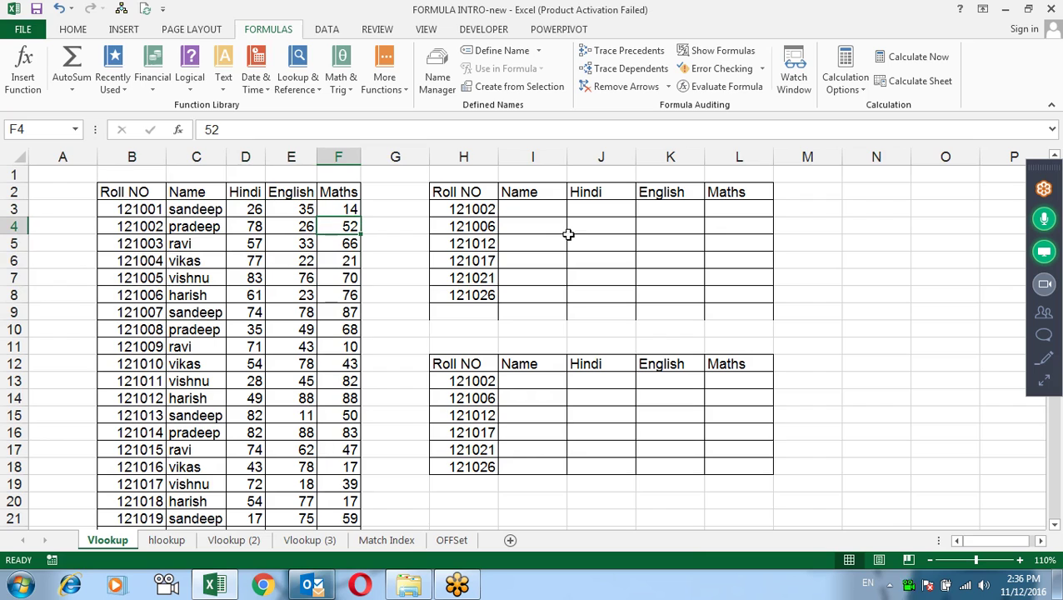
left_click(517, 212)
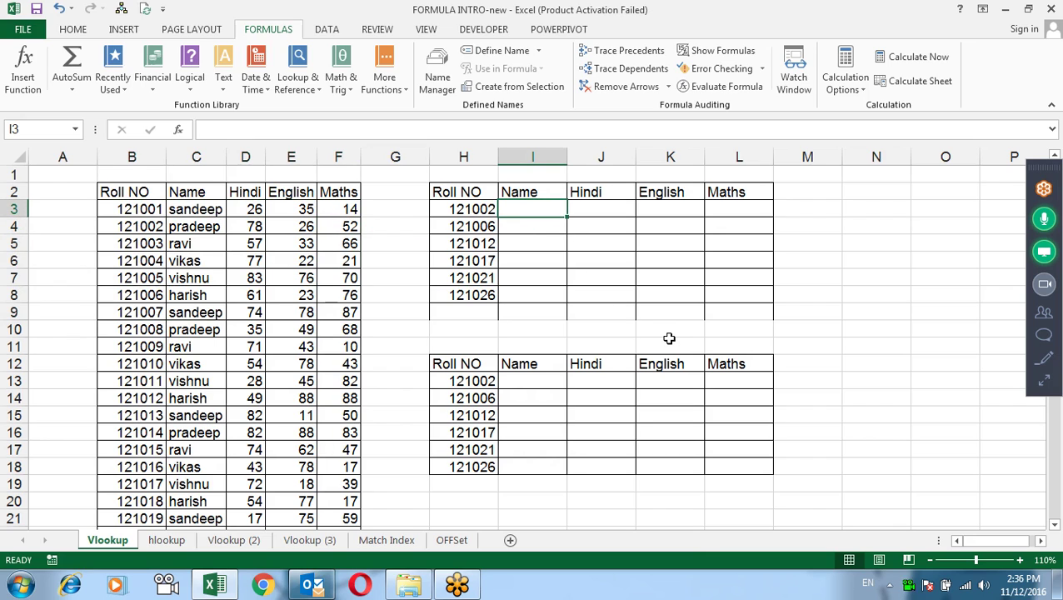
- Enter =VLOOKUP($H3,$B$2:$F$38,2,0) in I3 to return pradeep, then copy it across J3:L3
type("=vl")
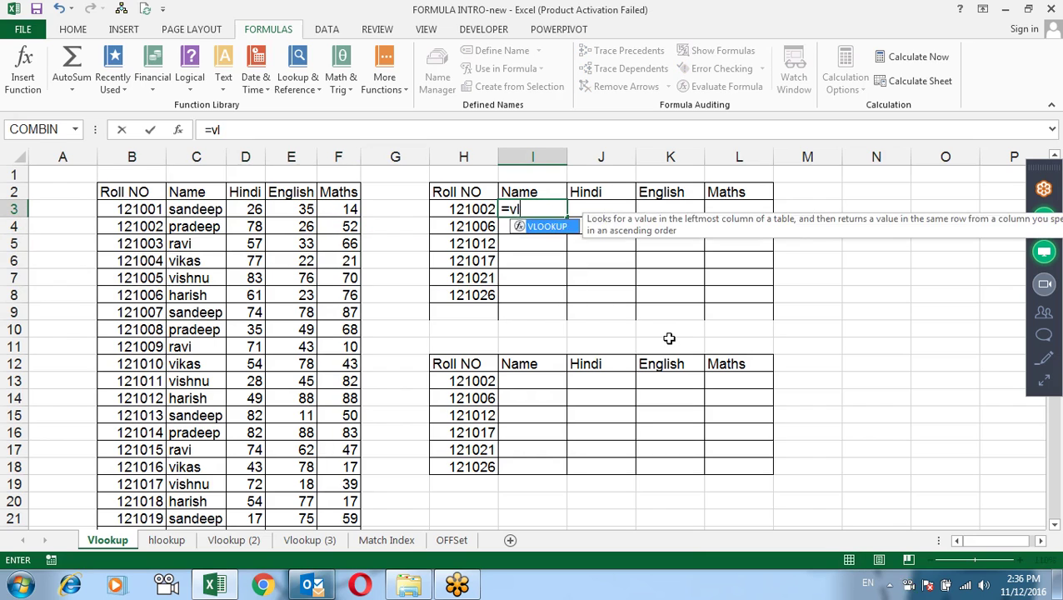
key("Tab")
key("Left")
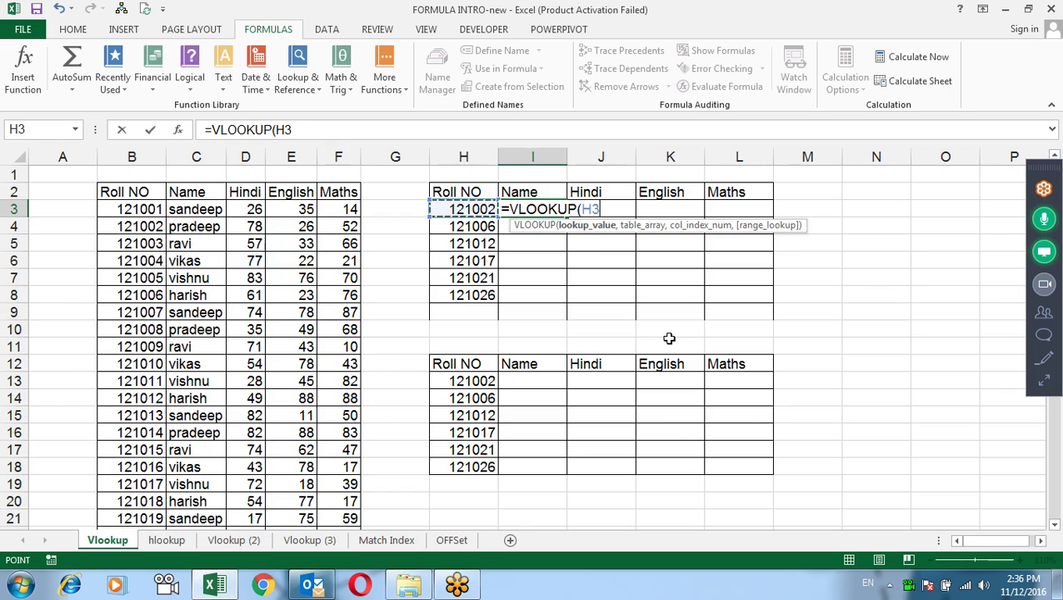
key("F4")
key("F4")
key("F4")
type(",")
left_click(105, 191)
key("ctrl+shift+Right")
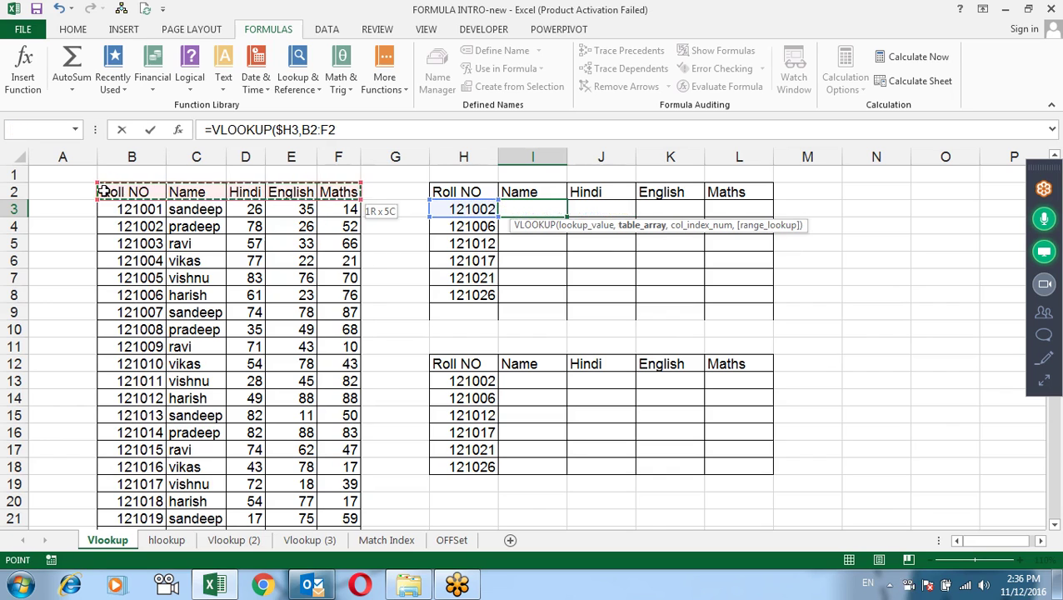
key("ctrl+shift+Down")
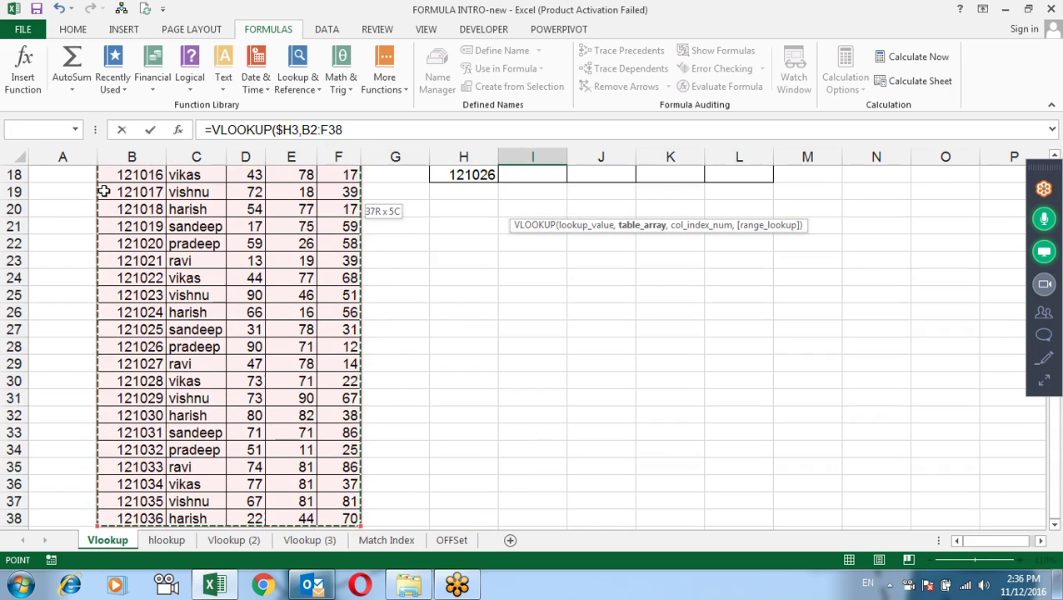
key("F4")
type("$F$38,2")
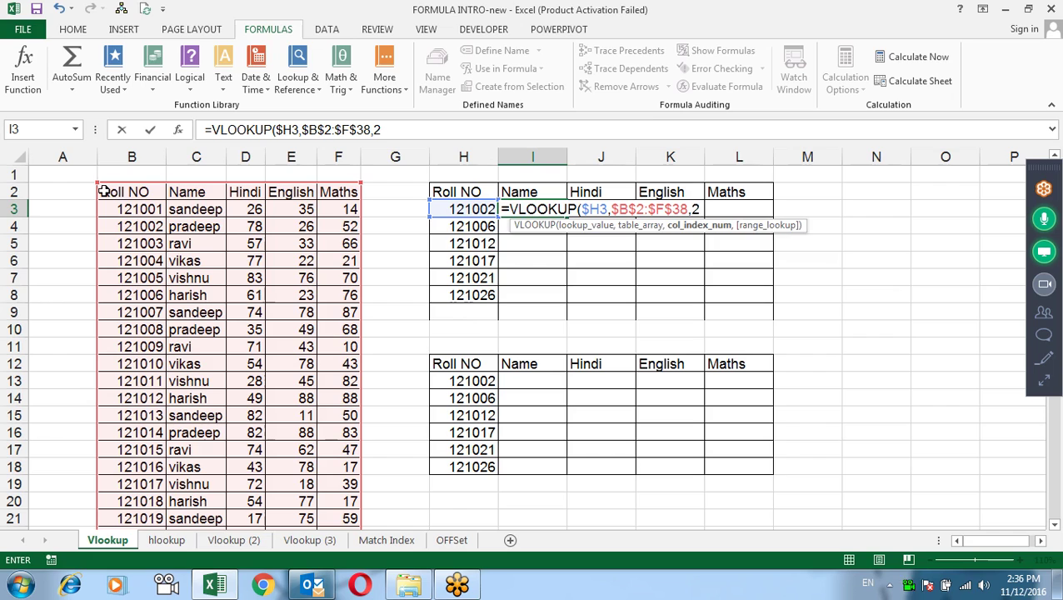
type(",")
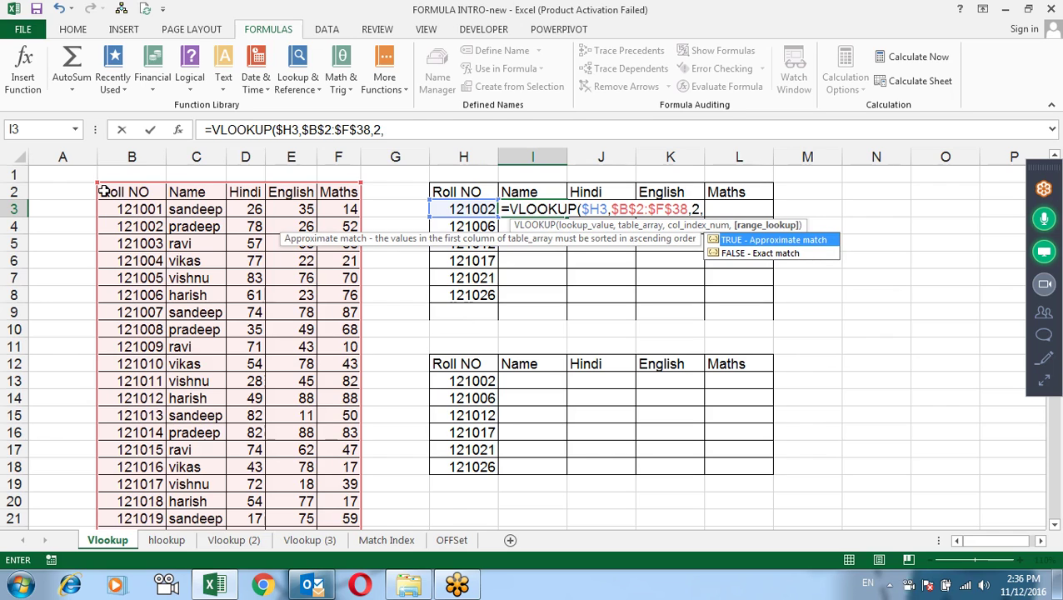
type("0)")
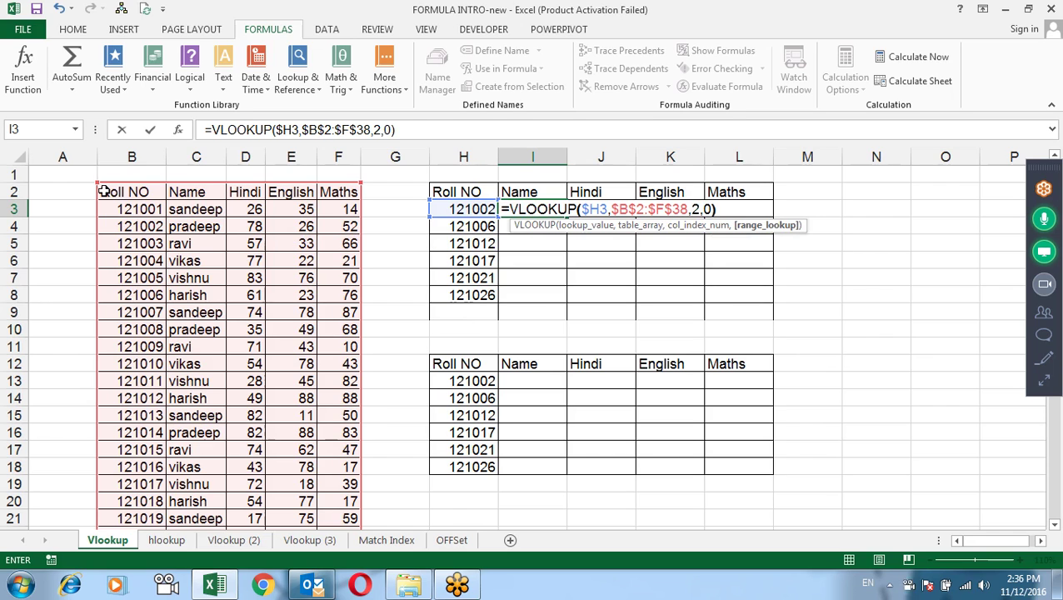
key("Return")
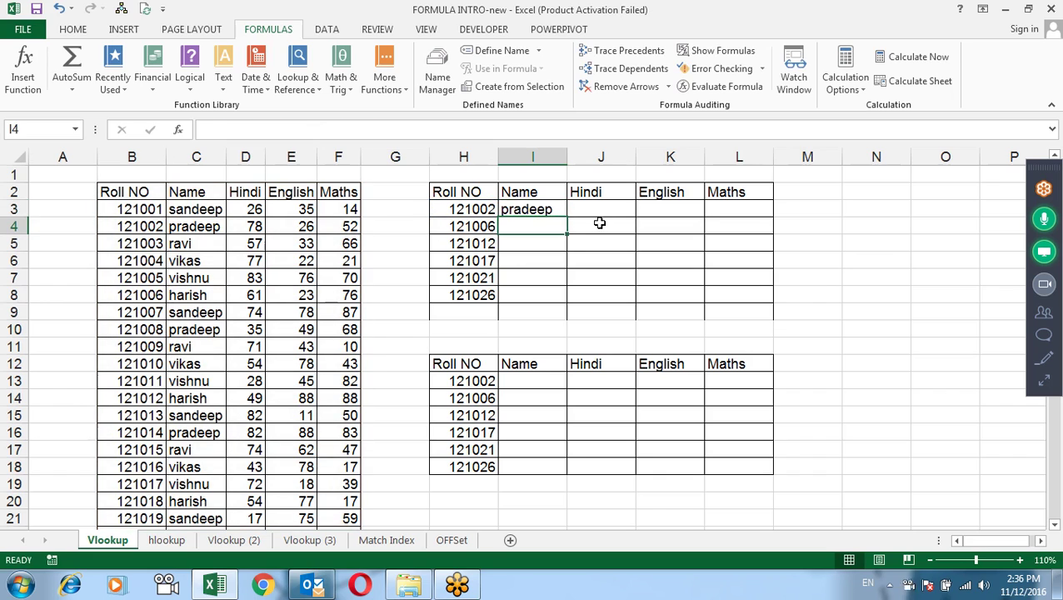
left_click_drag(567, 218, 760, 211)
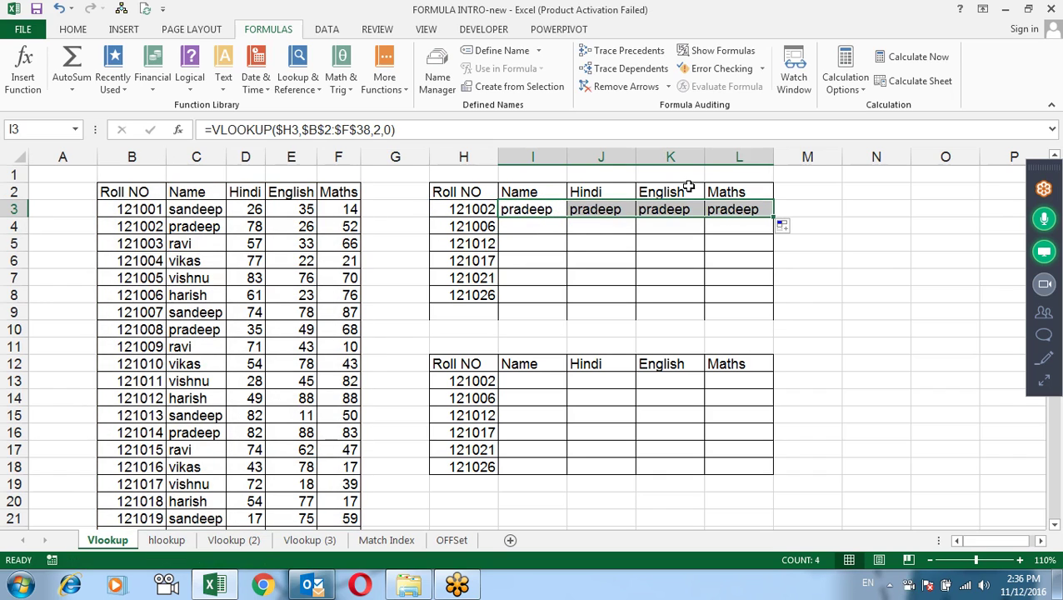
- Change J3's VLOOKUP column index to 3 so it returns the Hindi mark
left_click(586, 212)
double_click(585, 211)
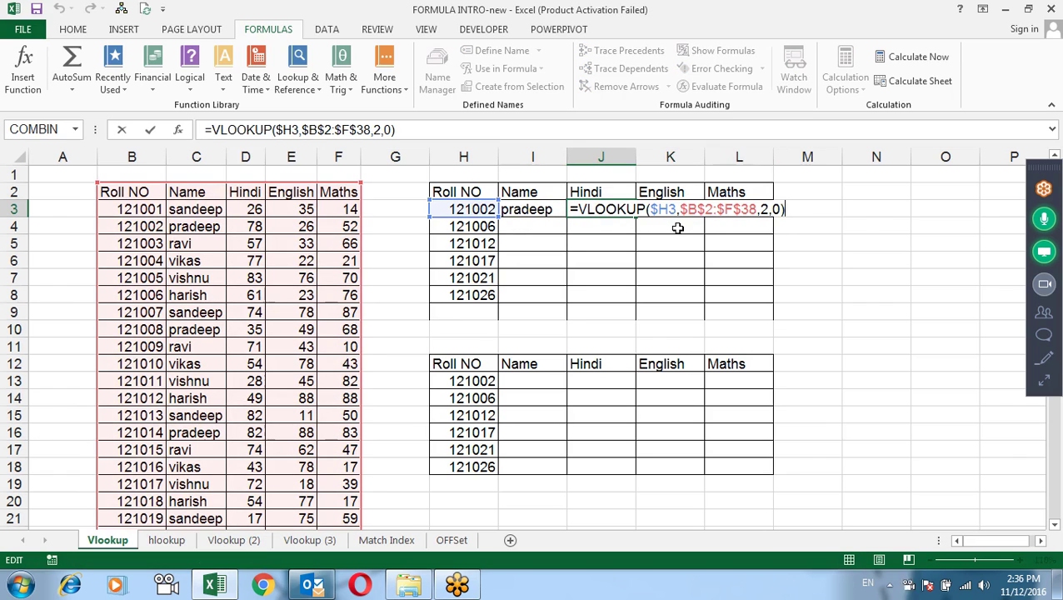
key("BackSpace")
key("BackSpace")
key("BackSpace")
type("3,0)")
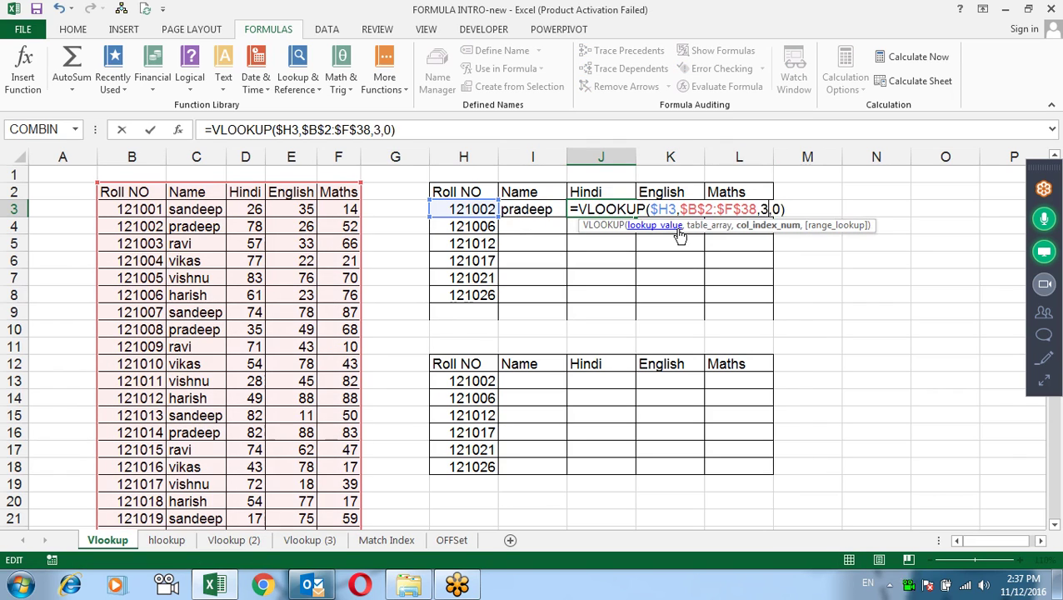
key("Return")
key("Down")
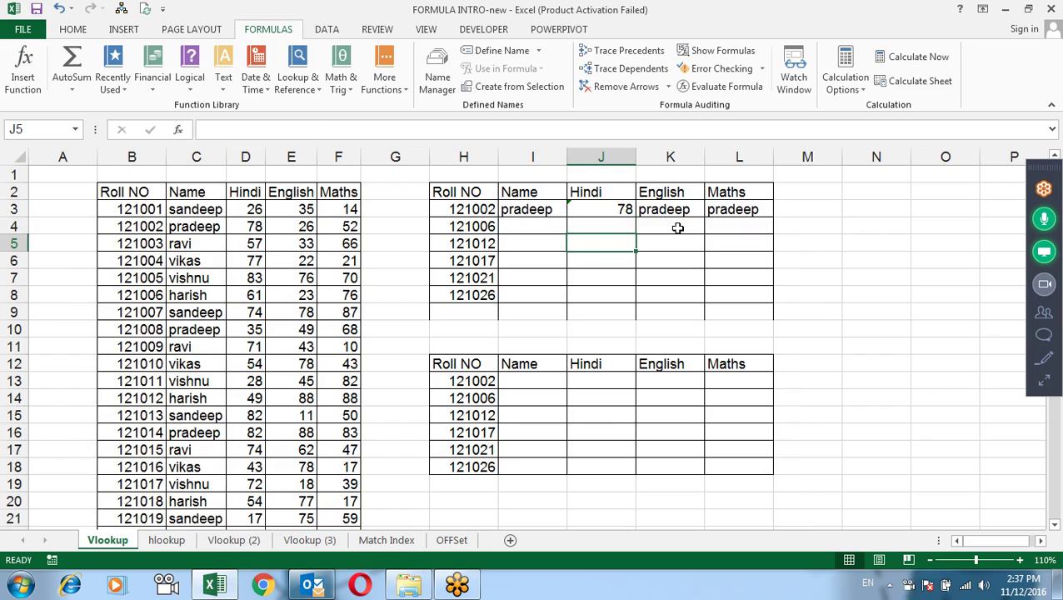
key("Up")
key("Up")
- Set K3's VLOOKUP column index to 4 for the English mark
key("Right")
key("F2")
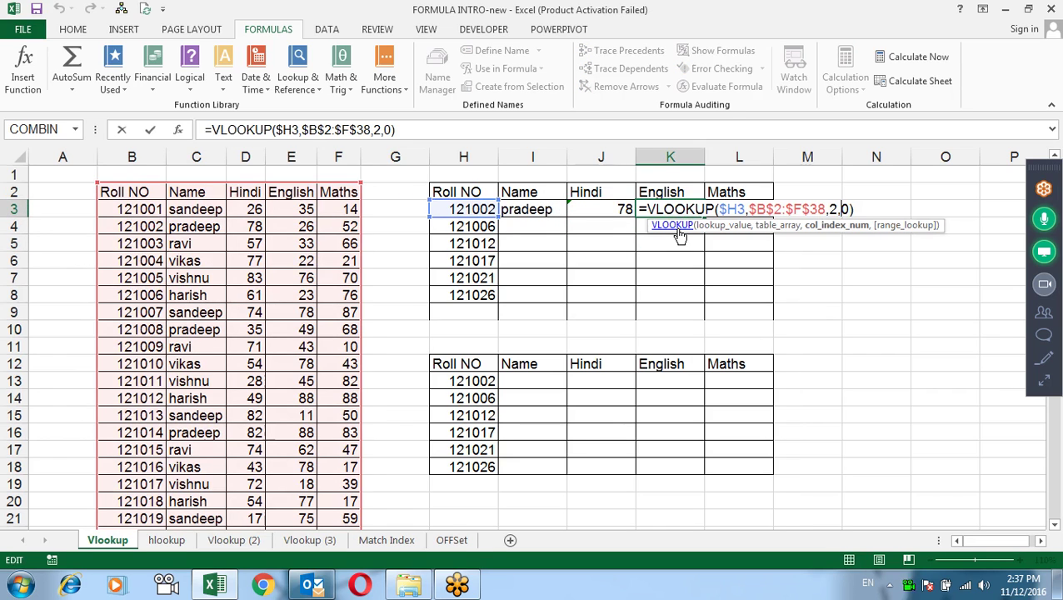
key("BackSpace")
key("BackSpace")
key("BackSpace")
type("3,0)")
key("Return")
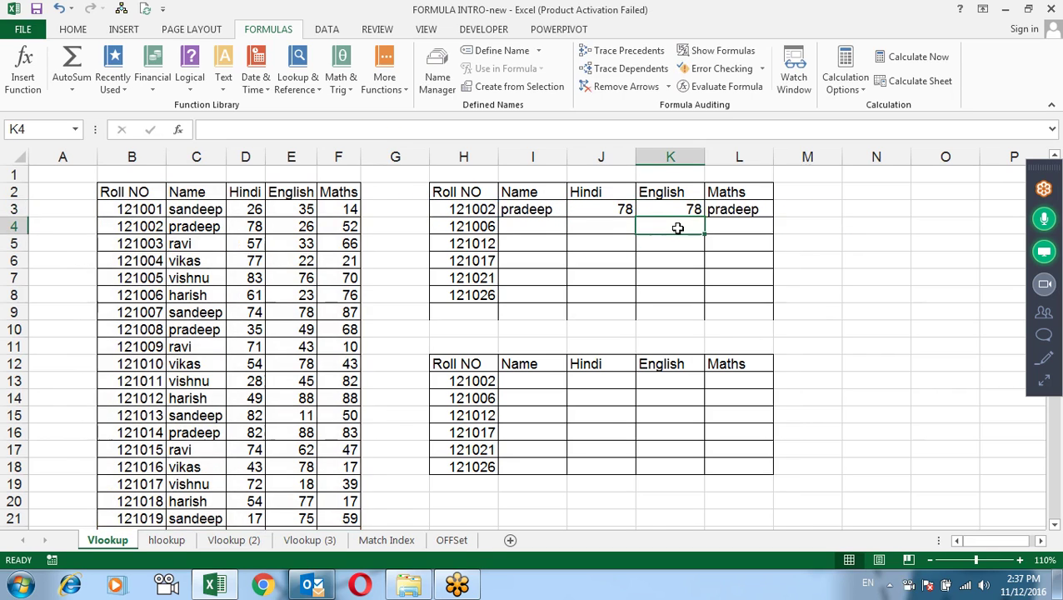
key("Up")
key("F2")
key("Left")
key("Left")
key("Left")
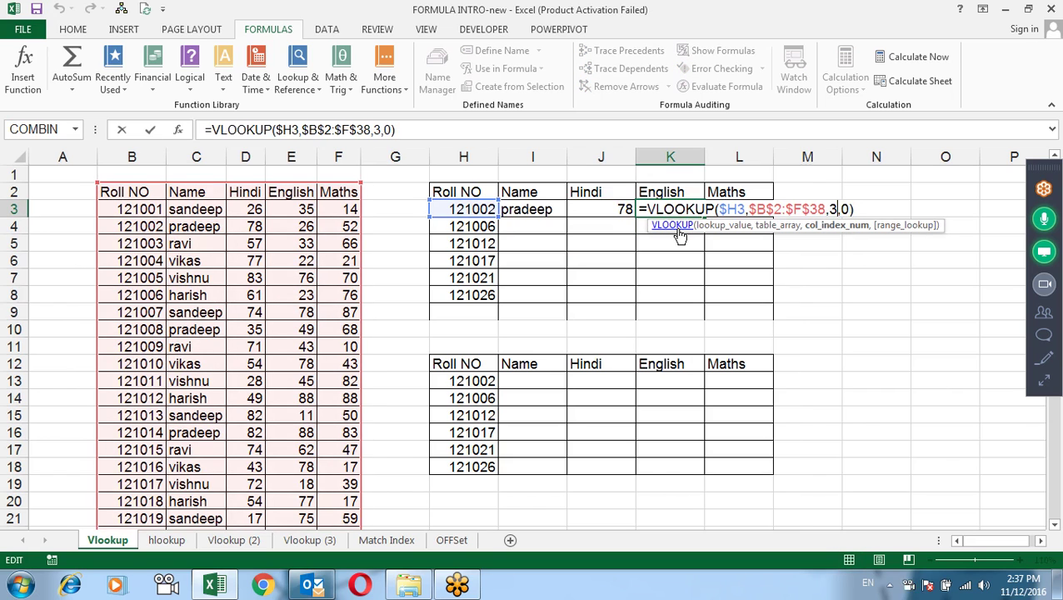
key("BackSpace")
type("4")
key("Tab")
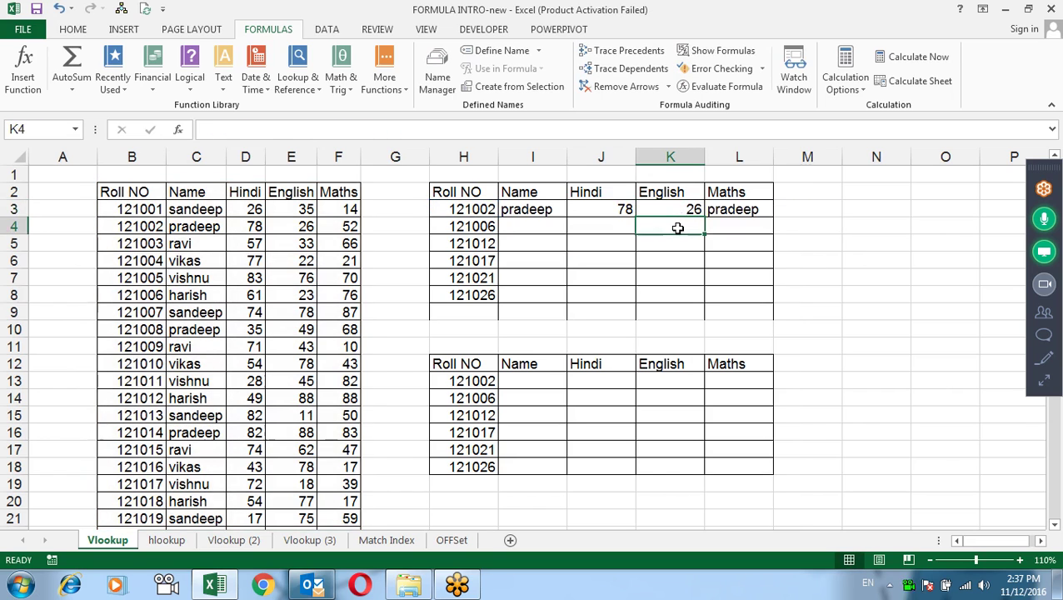
- Set L3's VLOOKUP column index to 5 for the Maths mark
key("F2")
key("BackSpace")
type("52")
key("Return")
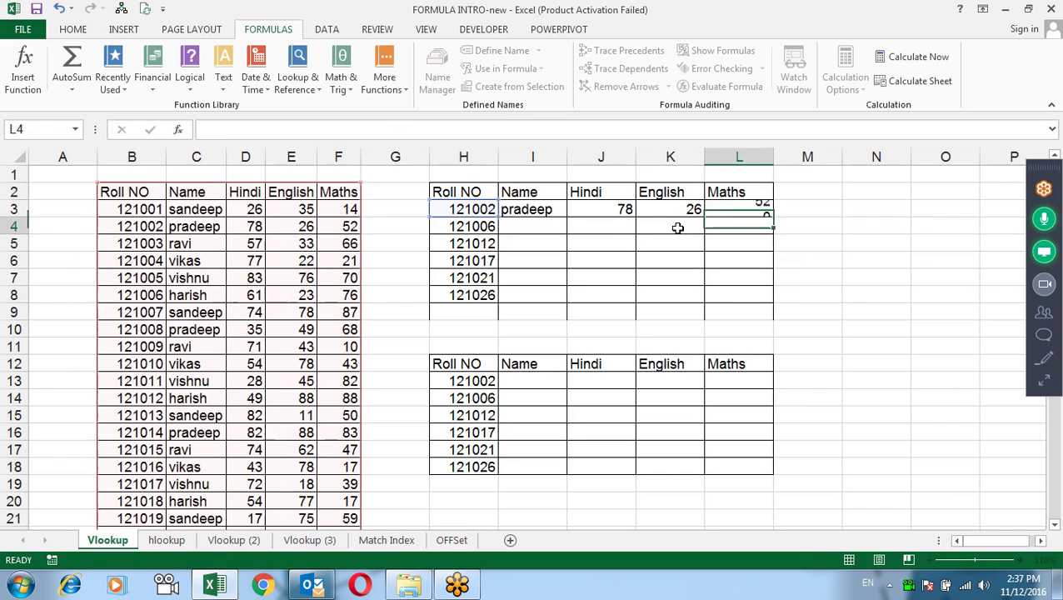
- Copy the I3:L3 lookups down through row 8 to complete the table
mouse_move(533, 209)
left_mouse_down()
mouse_move(724, 209)
mouse_move(768, 295)
left_mouse_up()
left_click(860, 310)
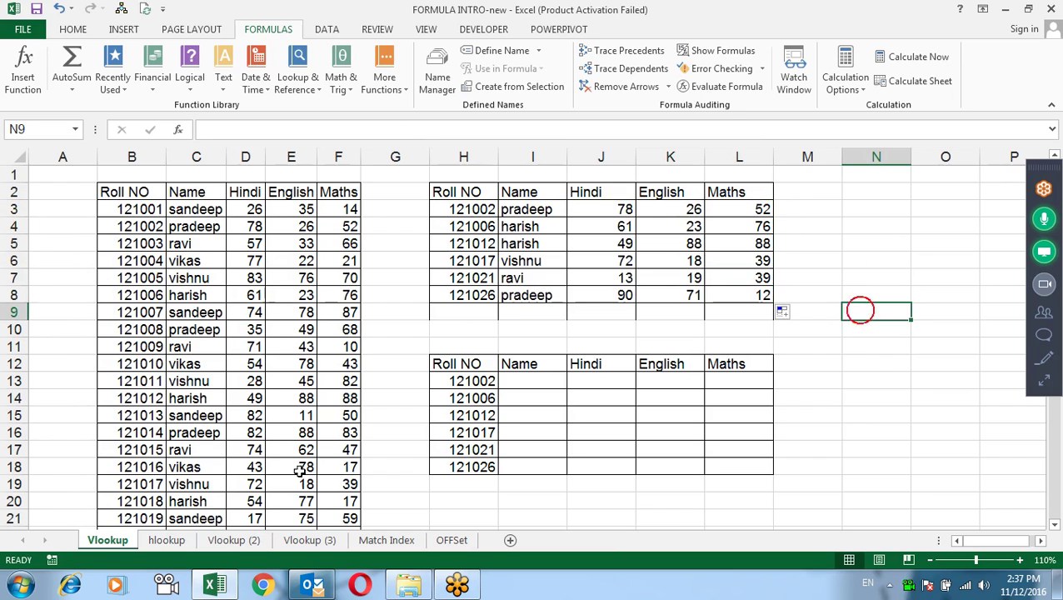
left_click(164, 540)
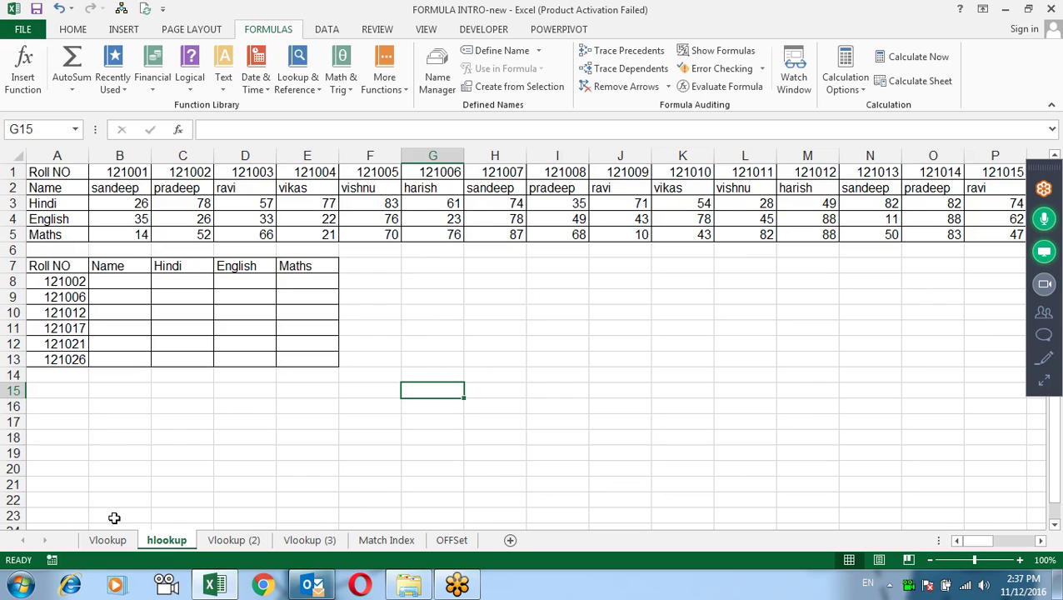
- Compare the hlookup sheet's horizontal marks rows with the Vlookup data block B2:F18, then open Vlookup (2)
mouse_move(60, 167)
left_mouse_down()
mouse_move(705, 202)
mouse_move(704, 216)
left_mouse_up()
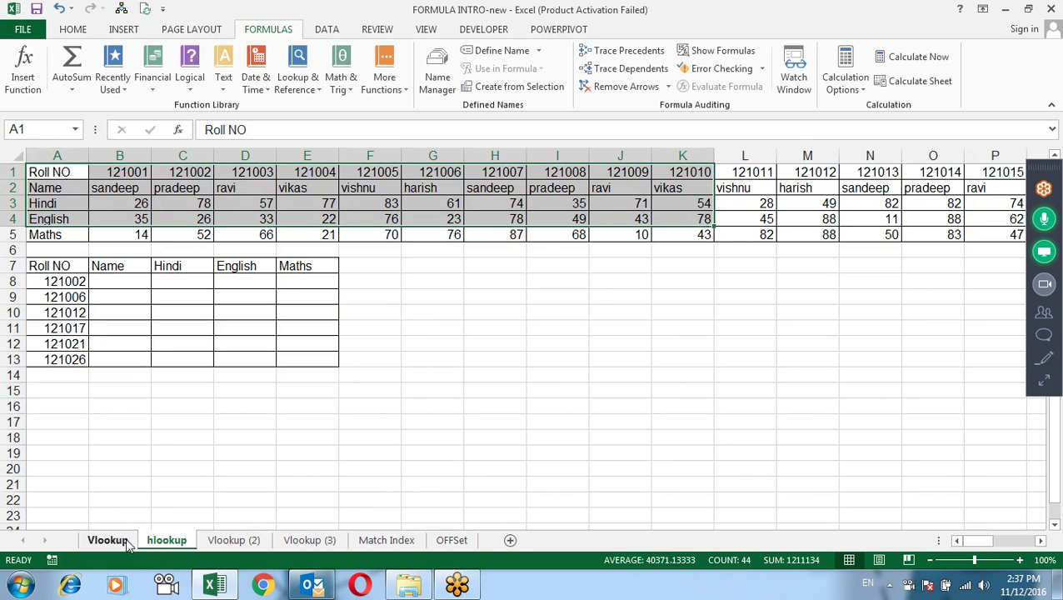
left_click(120, 542)
left_click_drag(121, 195, 354, 470)
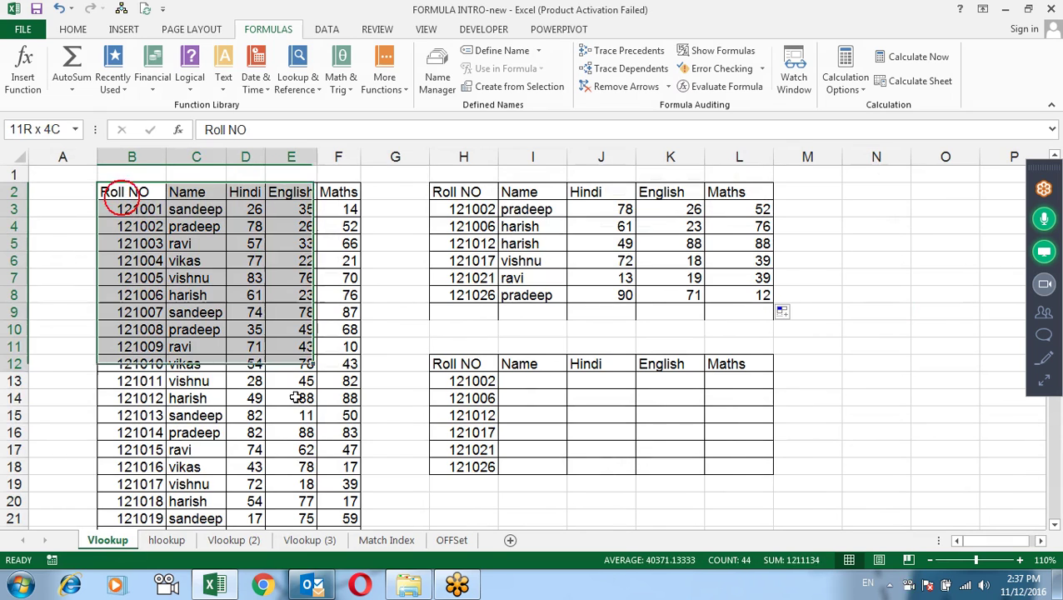
left_click(167, 539)
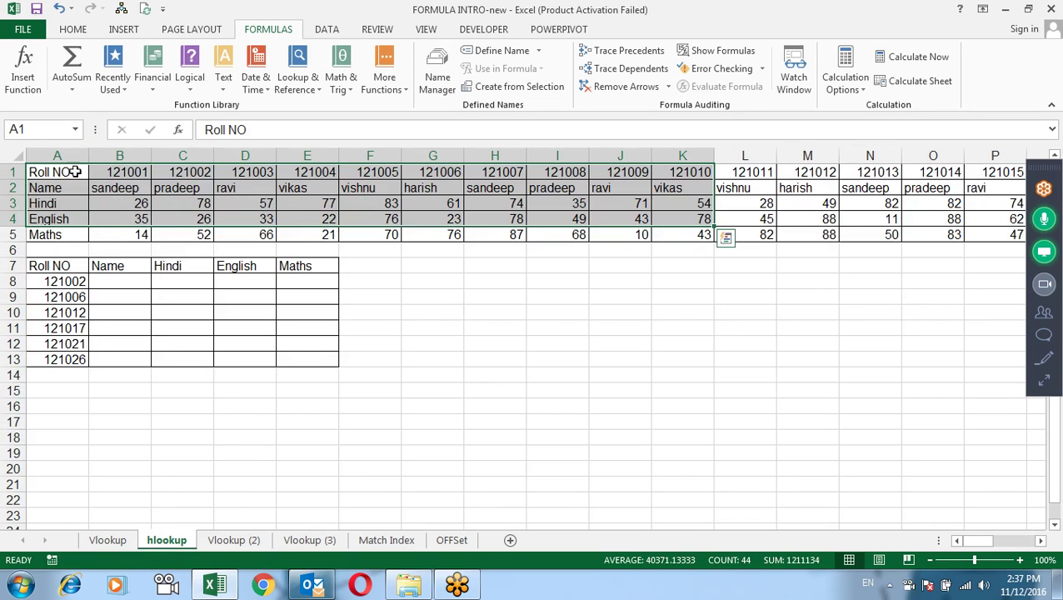
left_click_drag(71, 168, 574, 172)
left_click(116, 202)
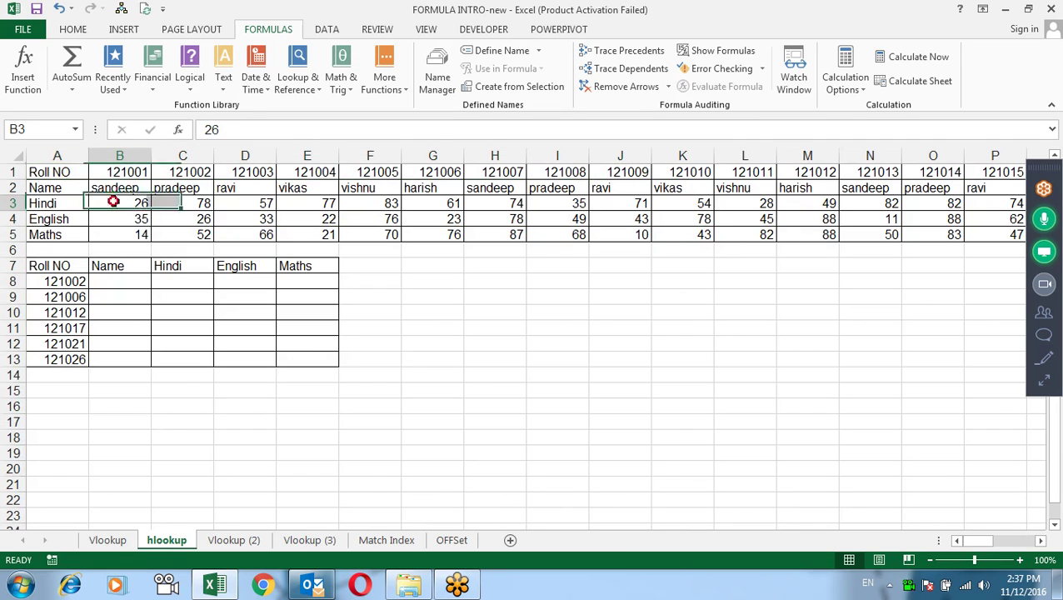
left_click(119, 283)
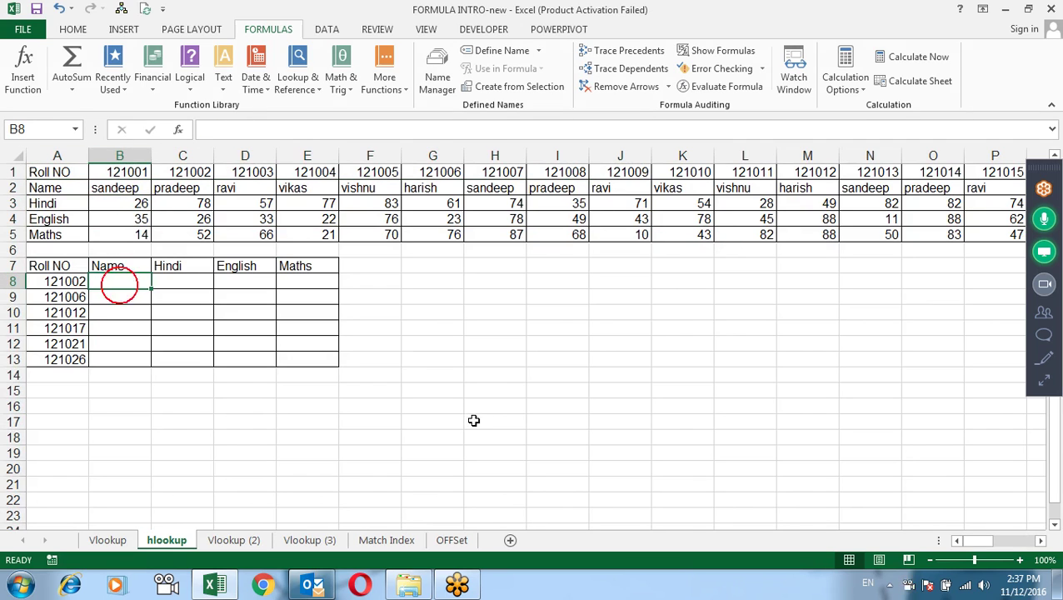
left_click(222, 541)
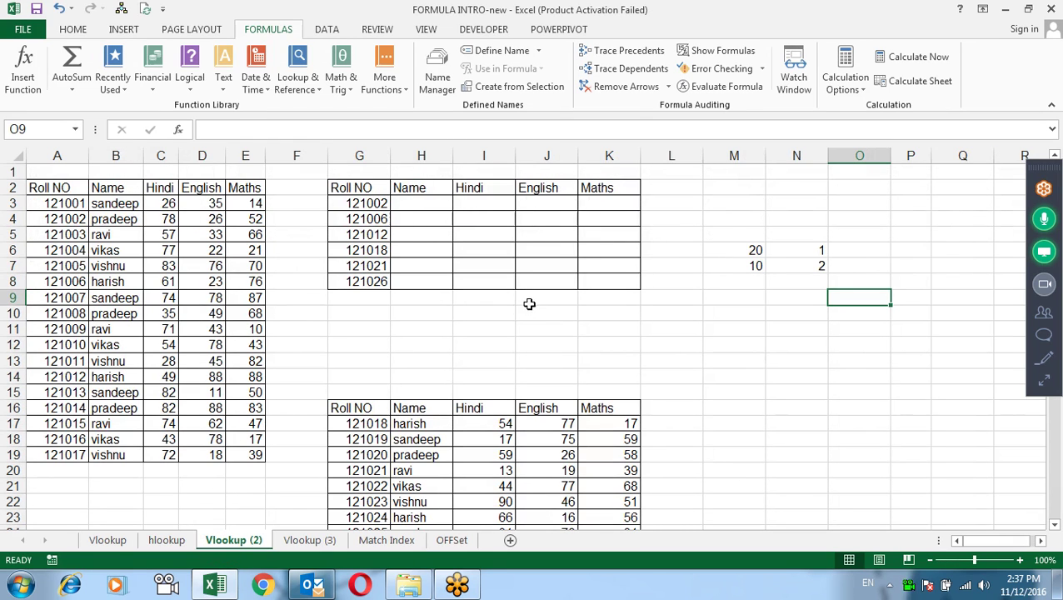
left_click(140, 250)
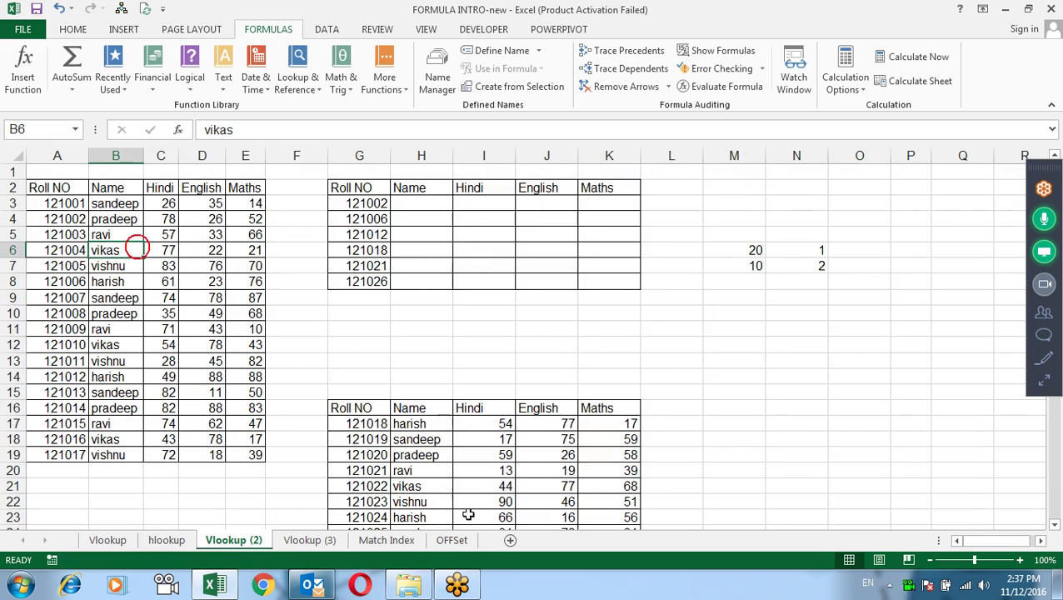
left_click(421, 472)
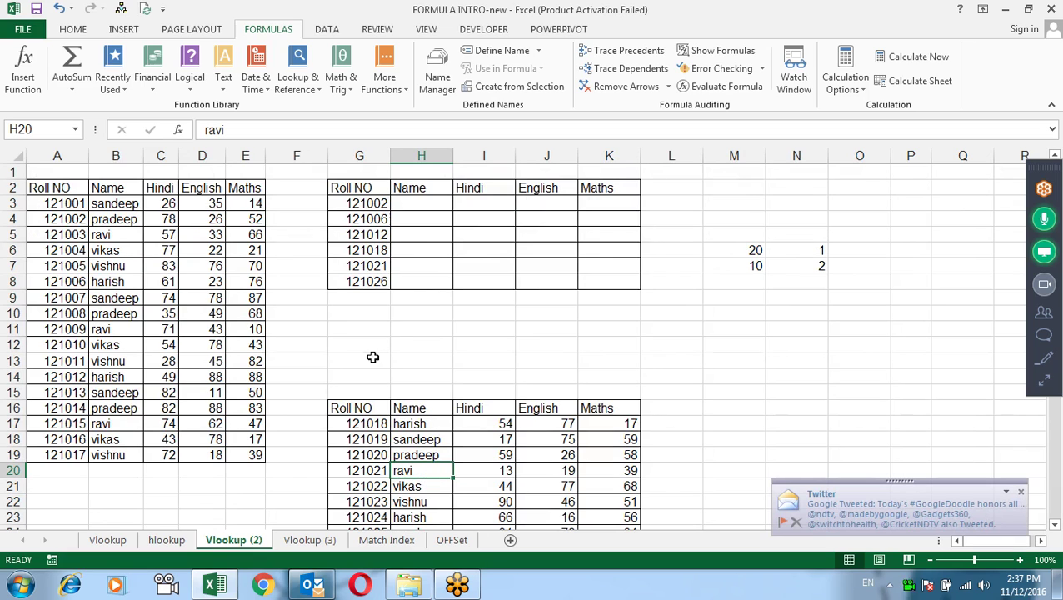
left_click(357, 215)
left_click(103, 267)
left_click(354, 469)
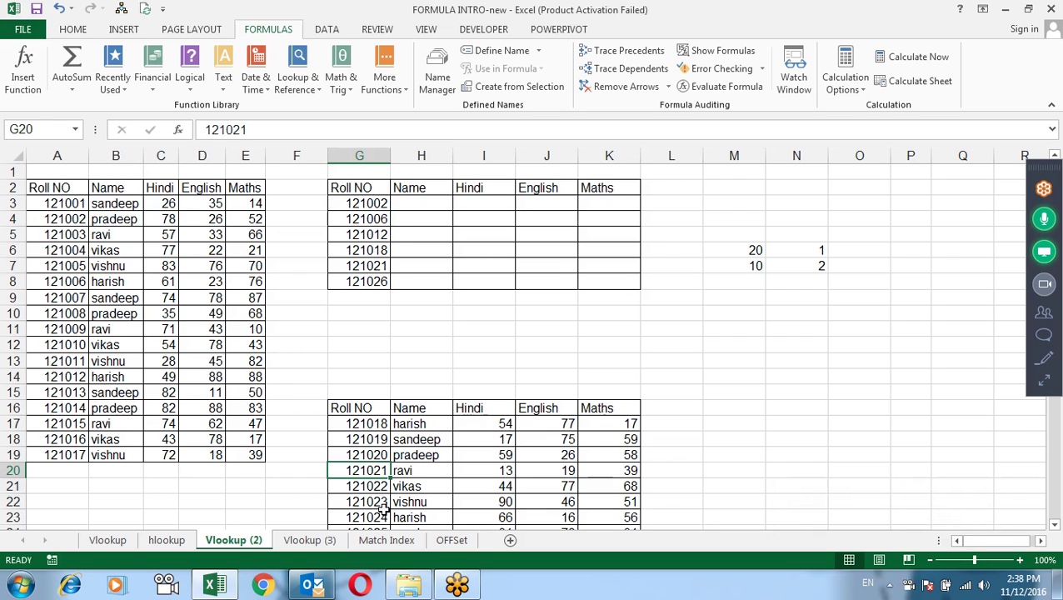
left_click(373, 203)
mouse_move(415, 204)
left_mouse_down()
mouse_move(610, 254)
mouse_move(607, 279)
left_mouse_up()
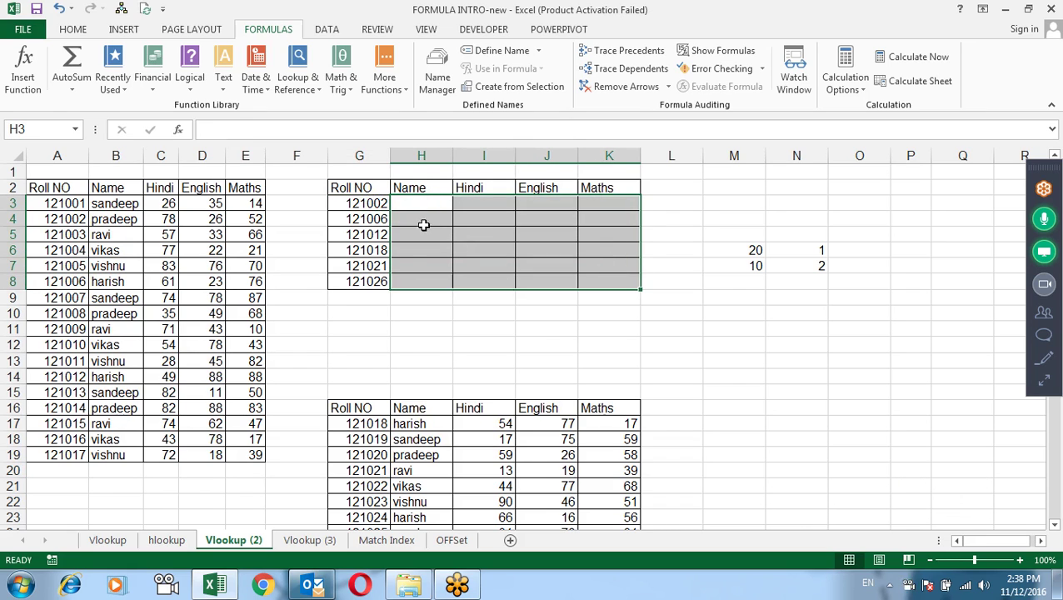
left_click(368, 203)
left_click(87, 240)
left_click(449, 440)
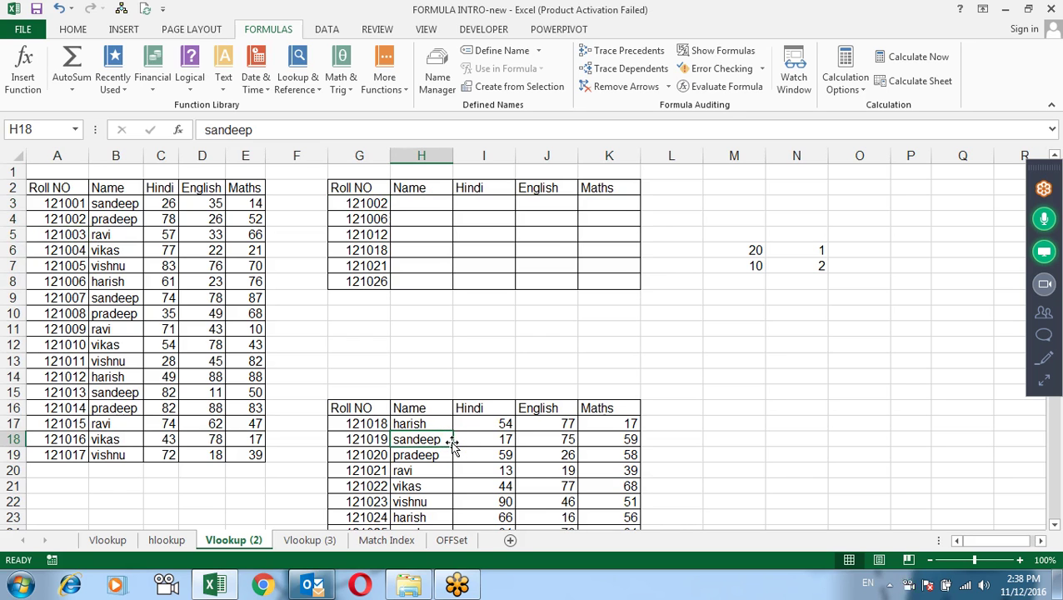
scroll(452, 444, "down", 2)
scroll(454, 444, "up", 2)
left_click(436, 205)
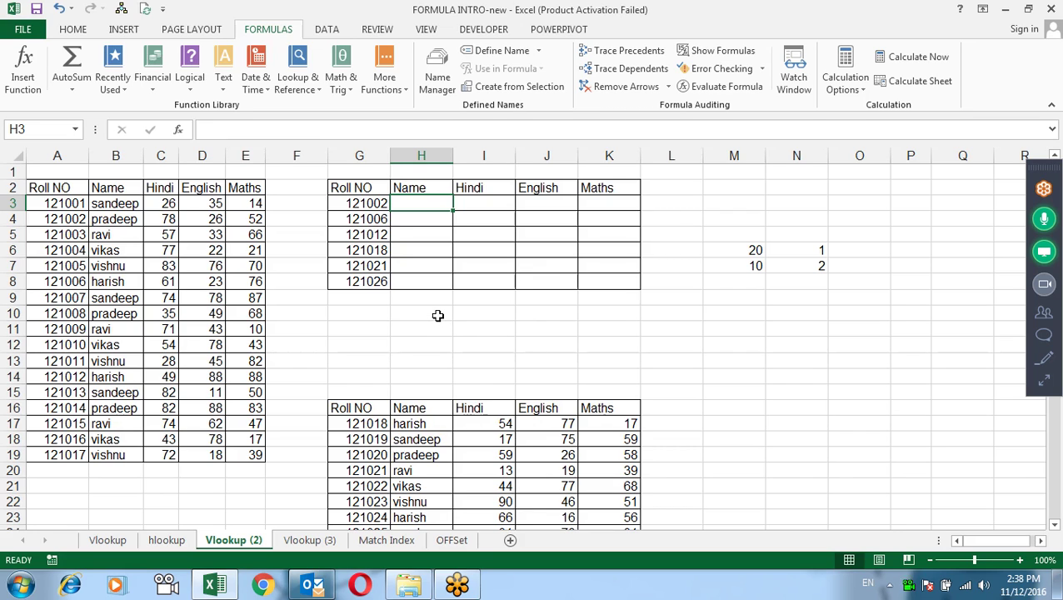
- Enter =VLOOKUP($G3,$A$2:$E$19,2,0) in H3 so it returns pradeep
type("=vl")
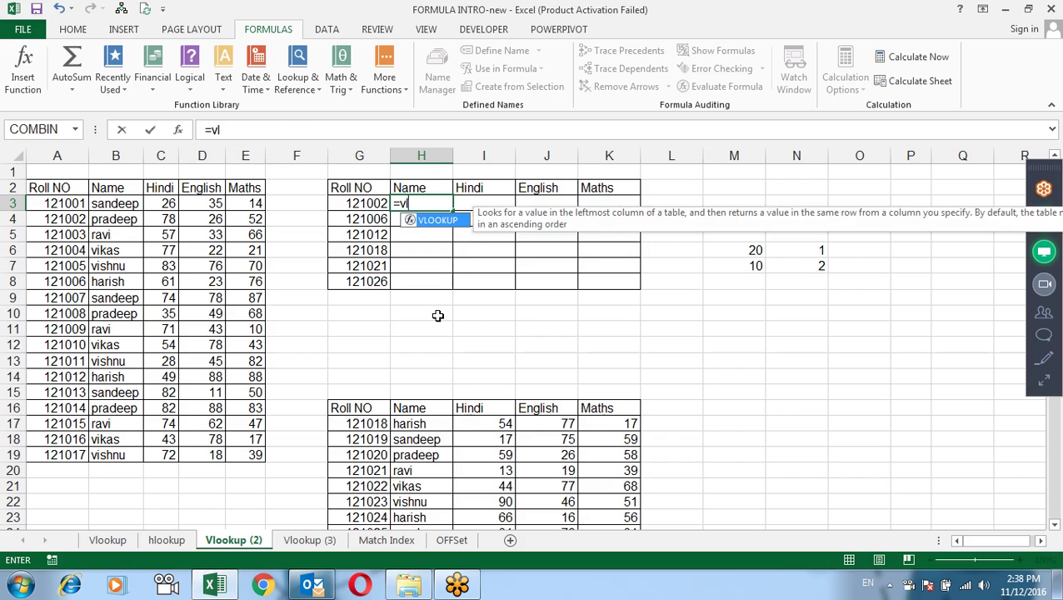
key("Tab")
key("Left")
key("F4")
key("F4")
key("F4")
type(",")
key("Left")
key("Left")
key("Left")
key("Left")
key("Left")
key("Left")
key("Left")
key("Up")
key("ctrl+shift+Right")
key("ctrl+shift+Down")
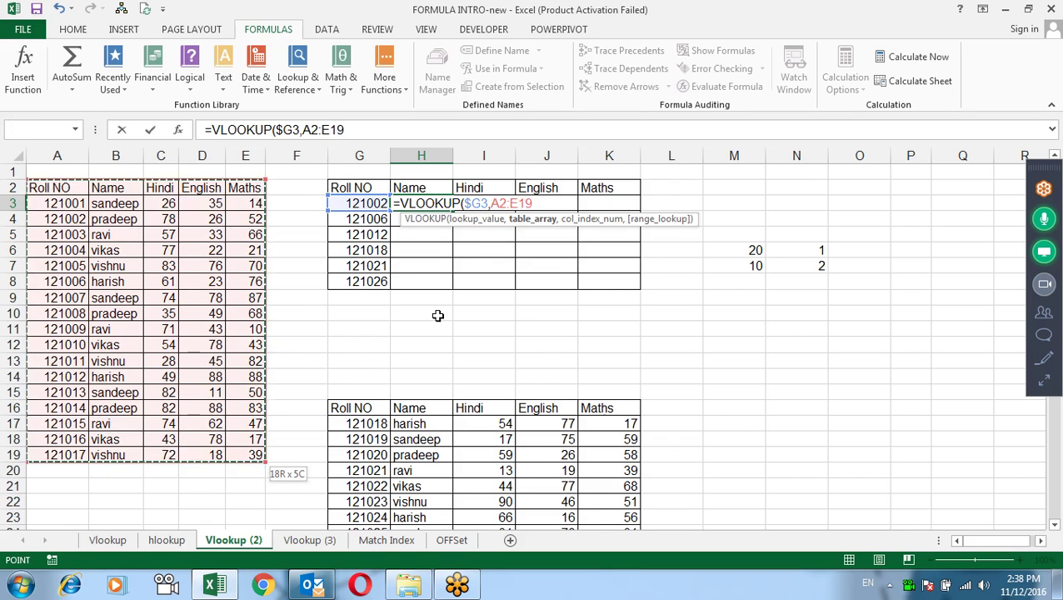
key("F4")
type(",2,")
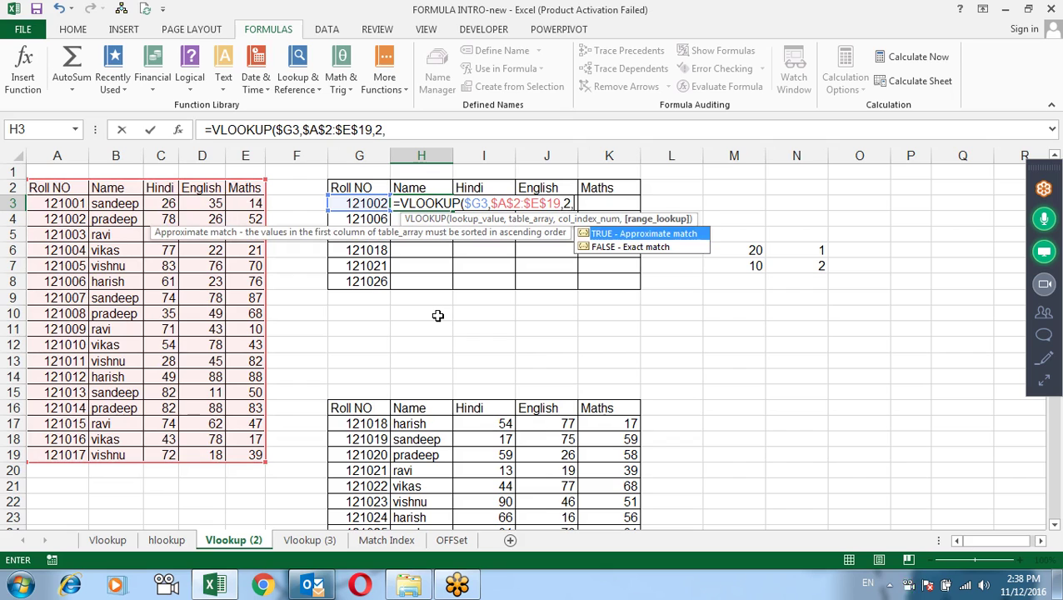
type("0)")
key("Return")
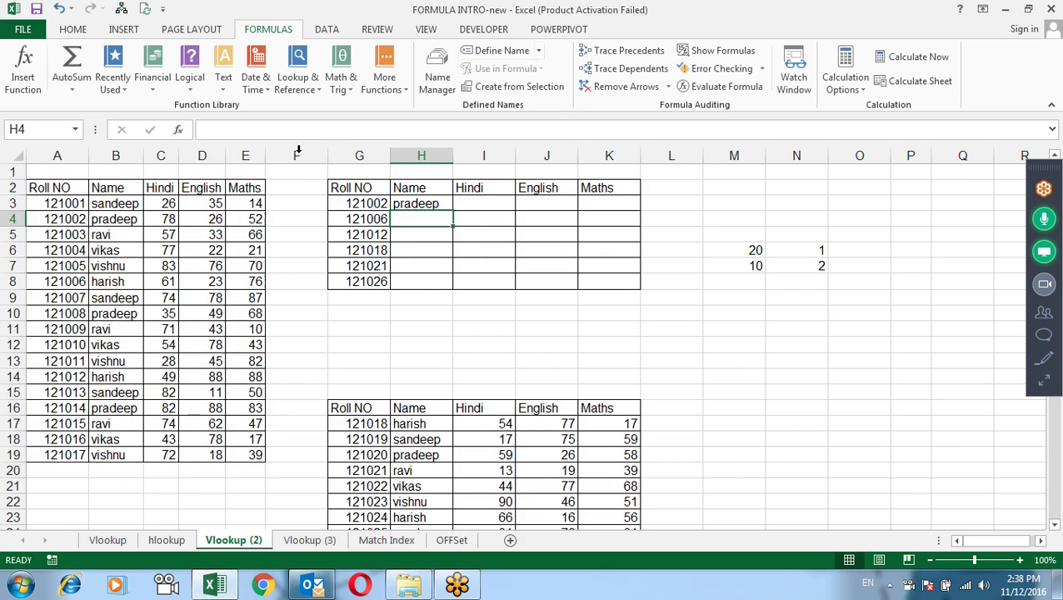
- Copy the H3 formula down to H8 and check the #N/A for roll 121018
left_click(425, 203)
double_click(453, 211)
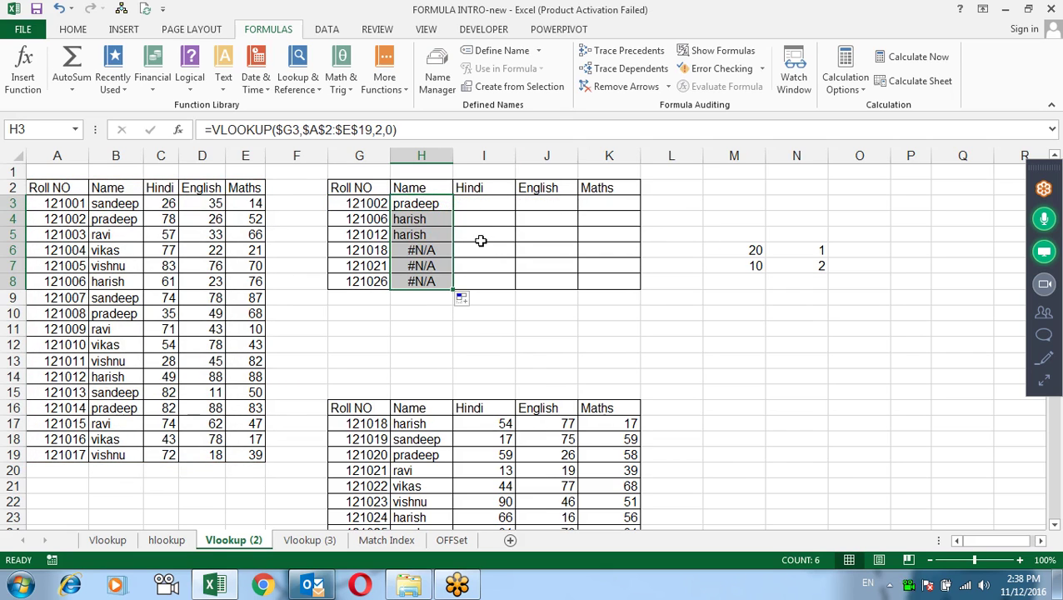
left_click(434, 249)
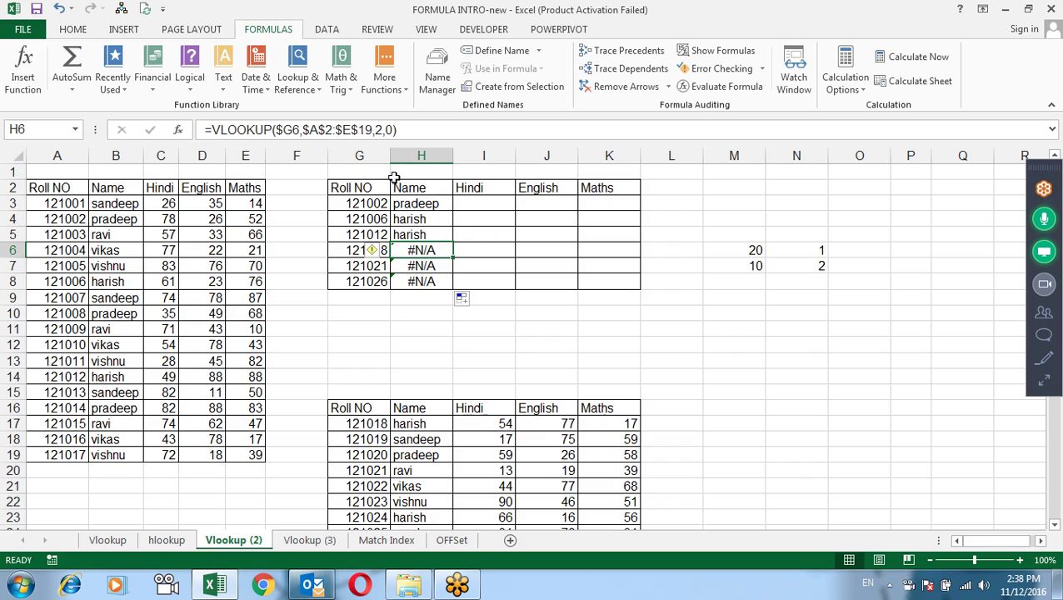
- Wrap H3's VLOOKUP in IFERROR with a pasted copy of the VLOOKUP as its fallback
double_click(412, 205)
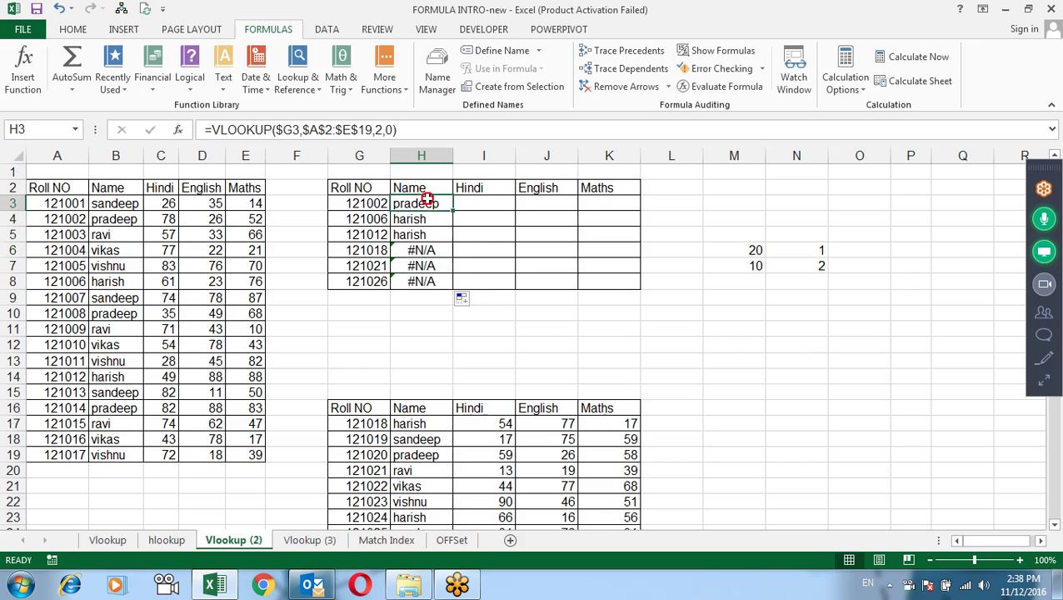
left_click_drag(588, 203, 403, 205)
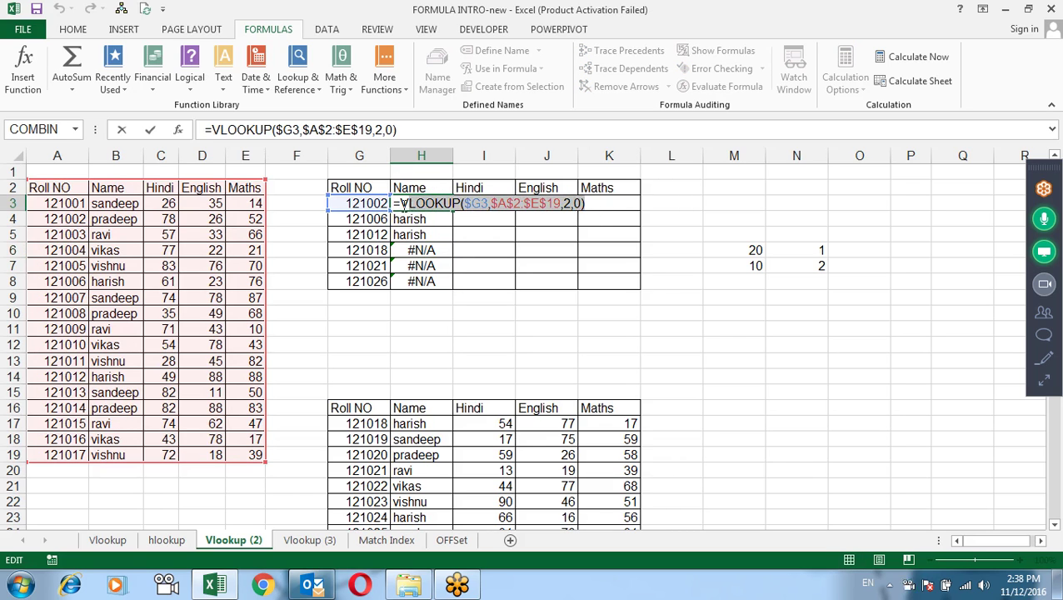
left_click(400, 203)
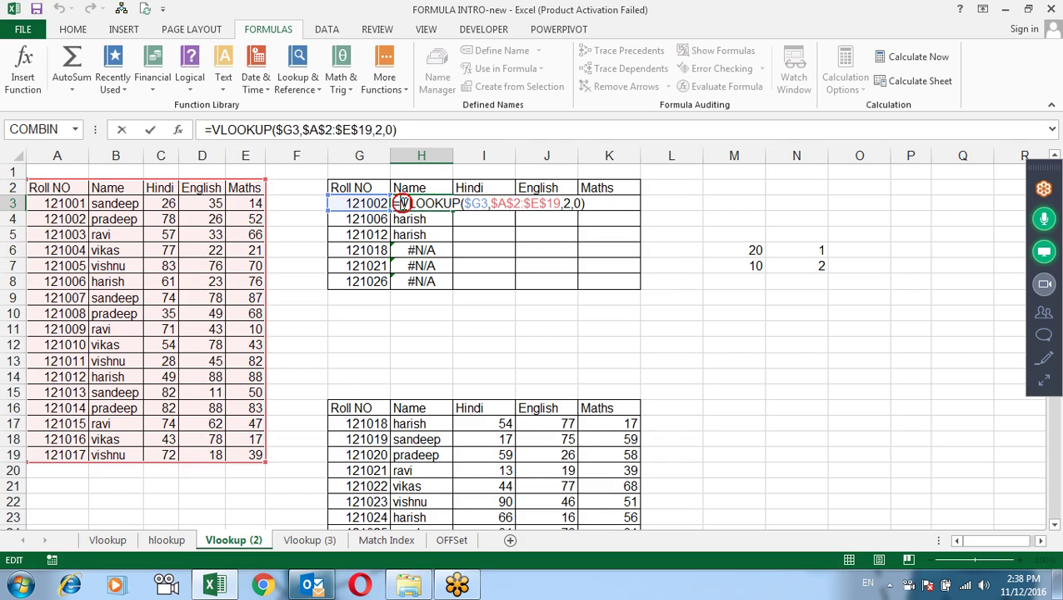
type("if")
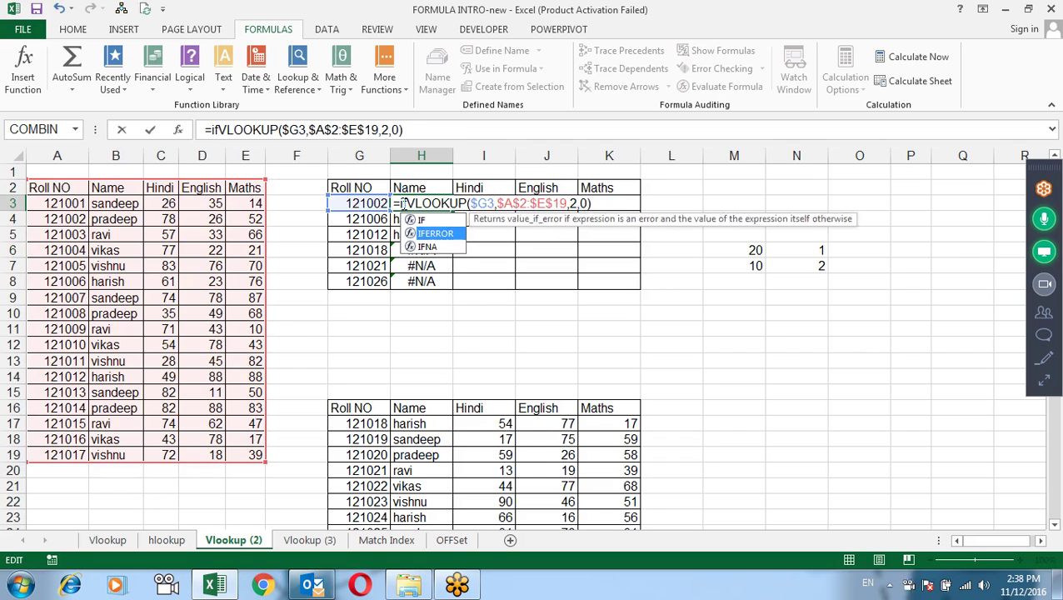
double_click(435, 233)
left_click(463, 219)
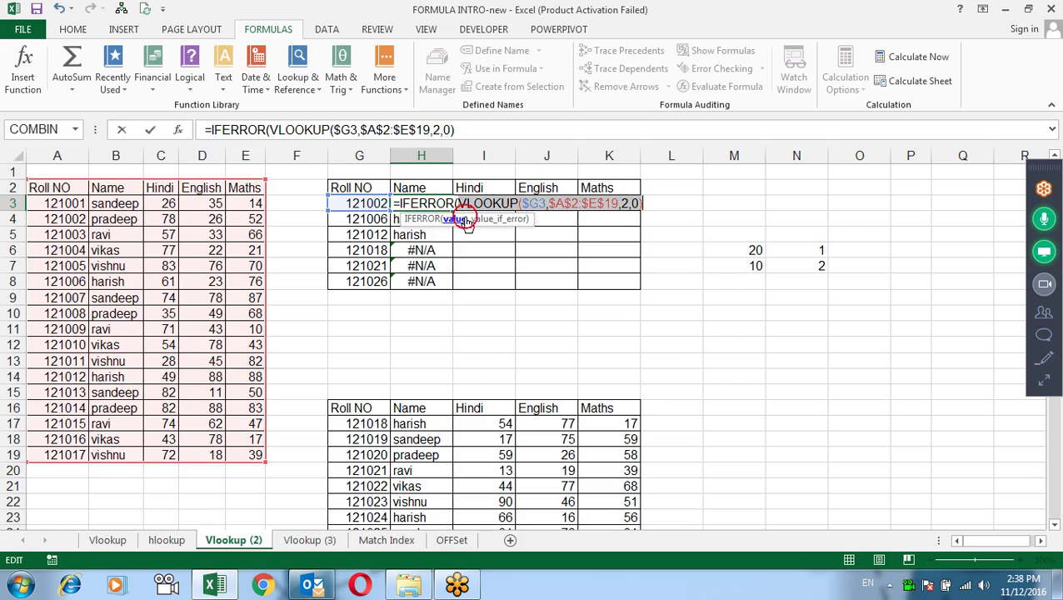
left_click(664, 197)
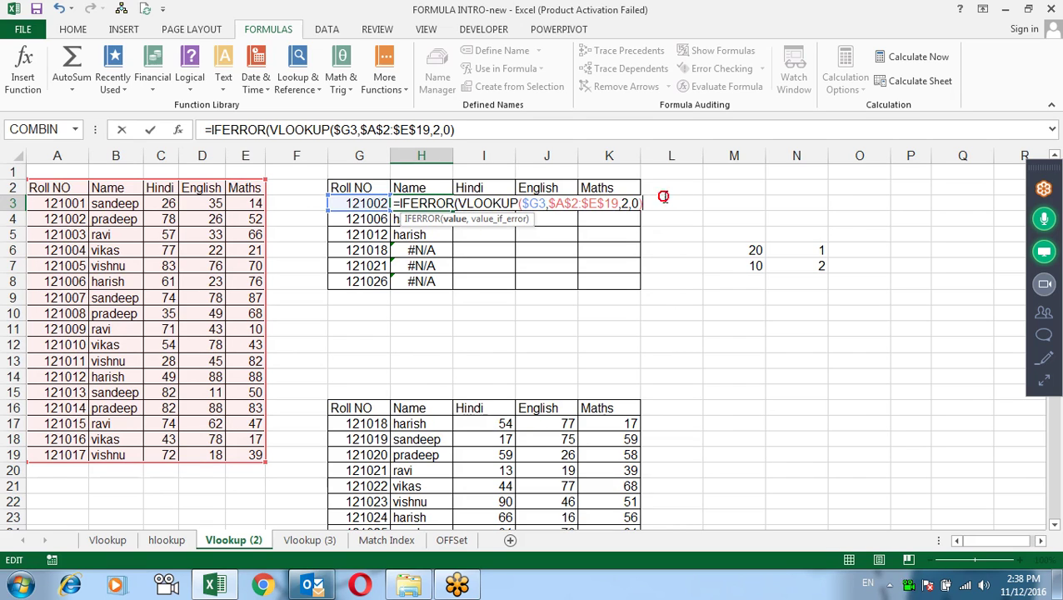
type(",")
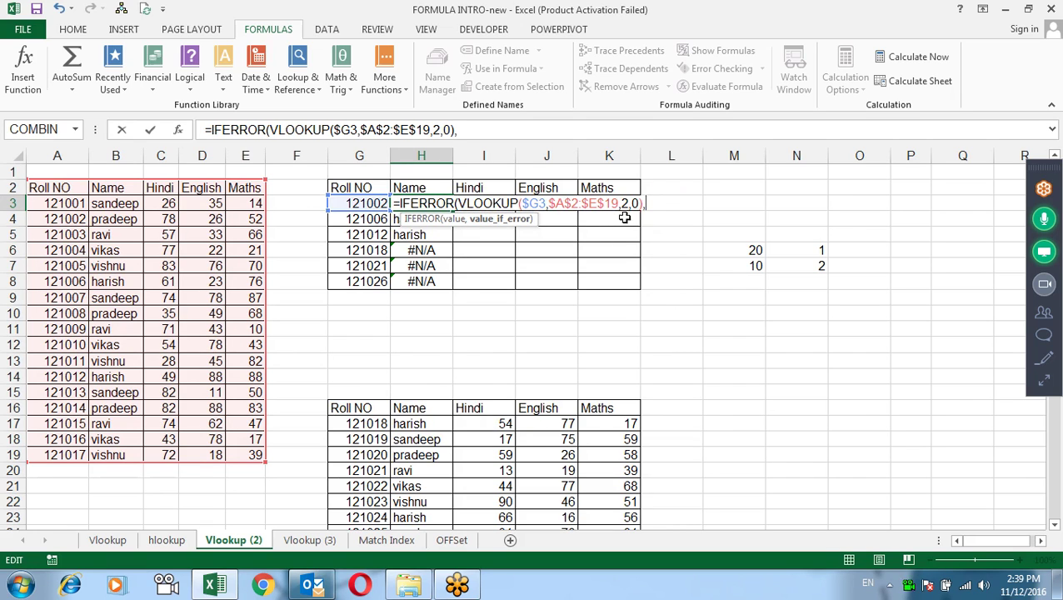
key("ctrl+v")
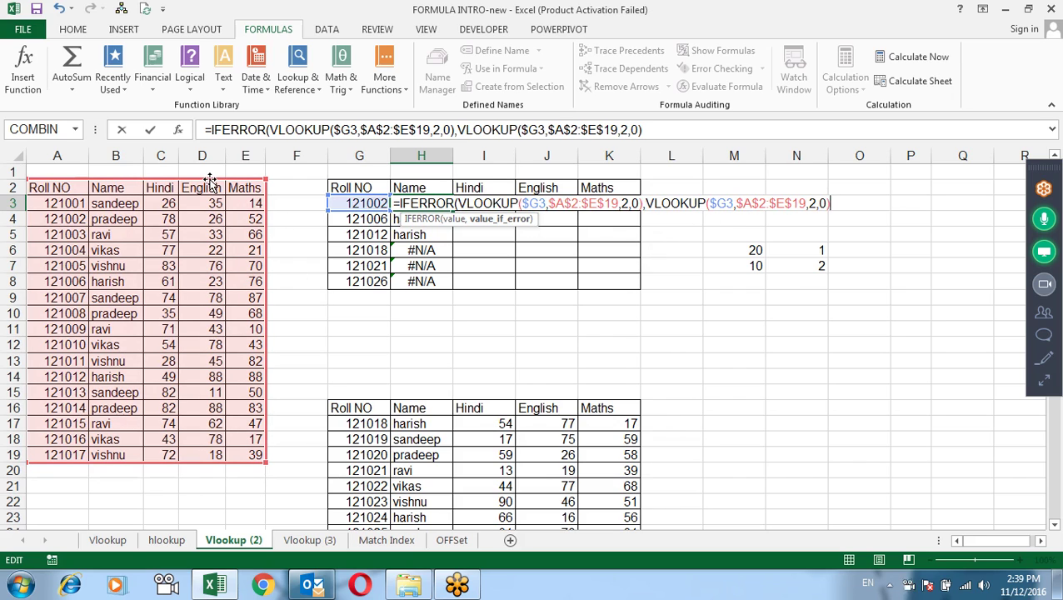
- Point the first lookup's range at the lower table $G$16:$K$35 and confirm the formula
left_click_drag(210, 182, 562, 414)
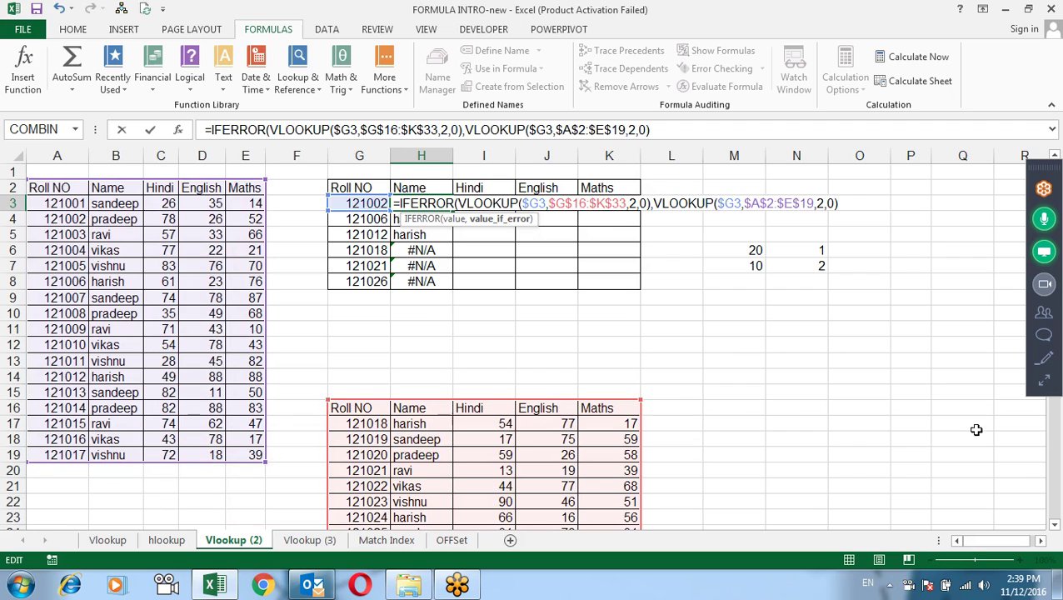
left_click(1053, 524)
scroll(1052, 524, "down", 1)
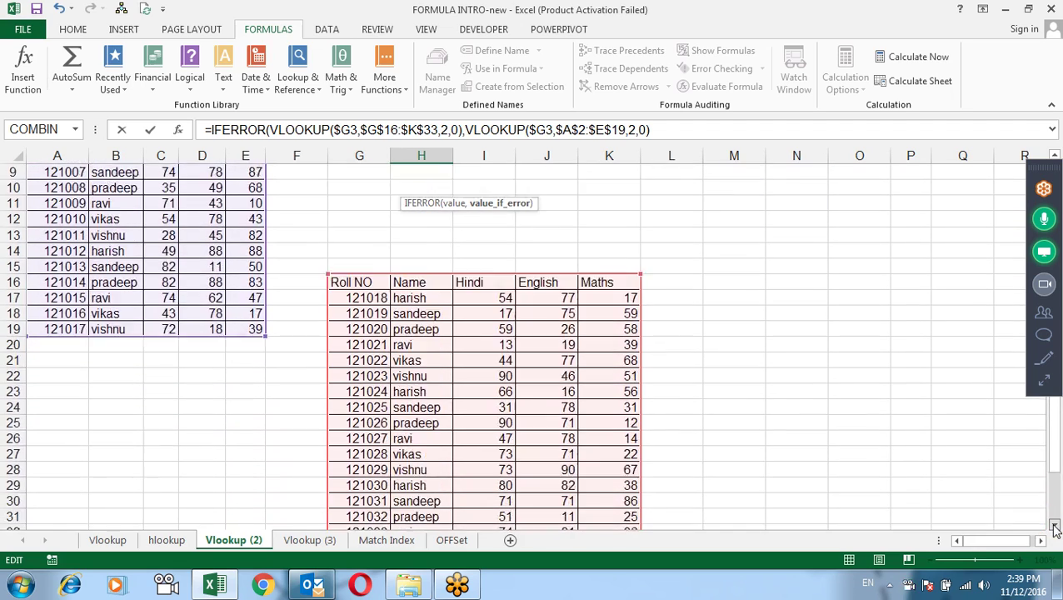
scroll(1053, 523, "down", 3)
scroll(1053, 524, "down", 1)
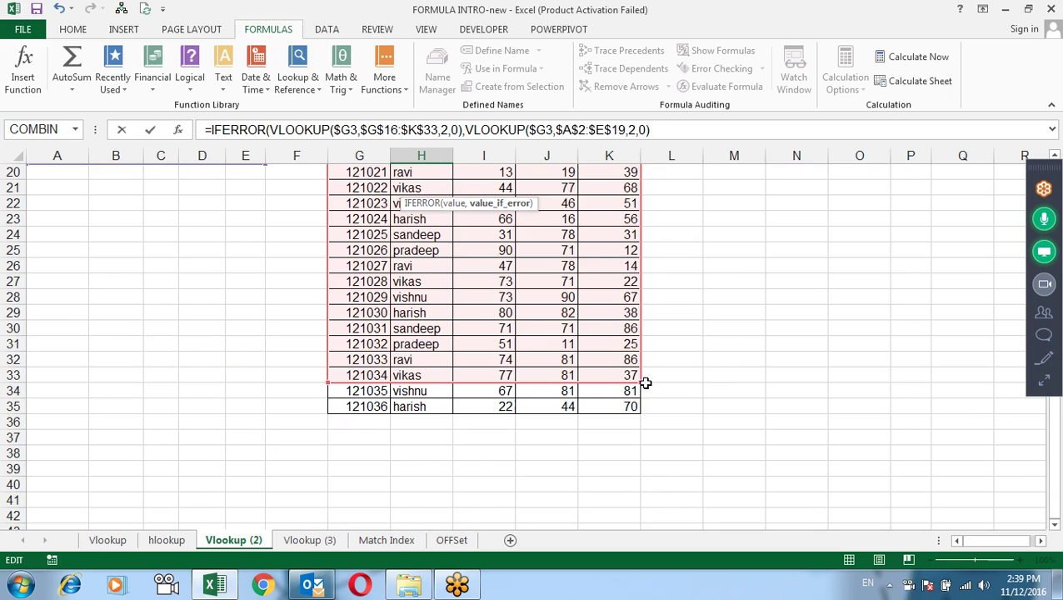
left_click_drag(639, 381, 646, 411)
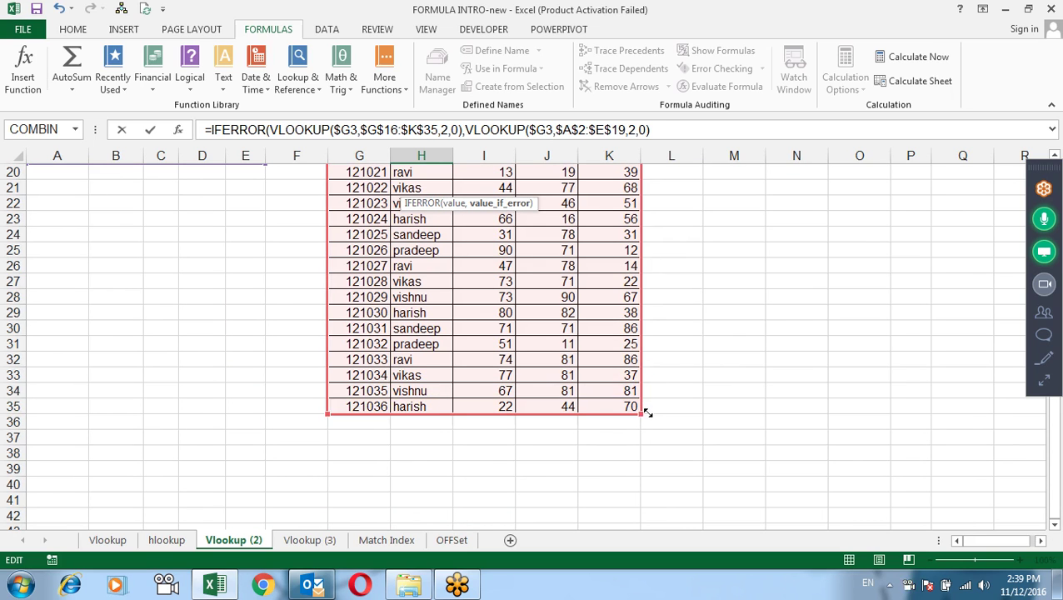
key("Return")
key("Return")
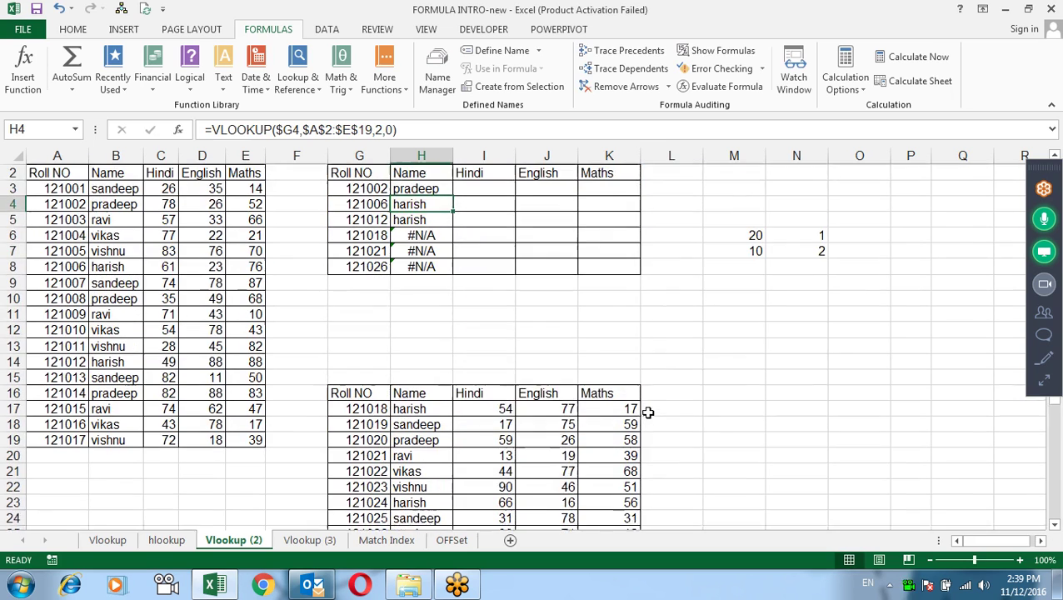
- Copy the IFERROR name formula down to H8 and review H3's formula unchanged
left_click(424, 205)
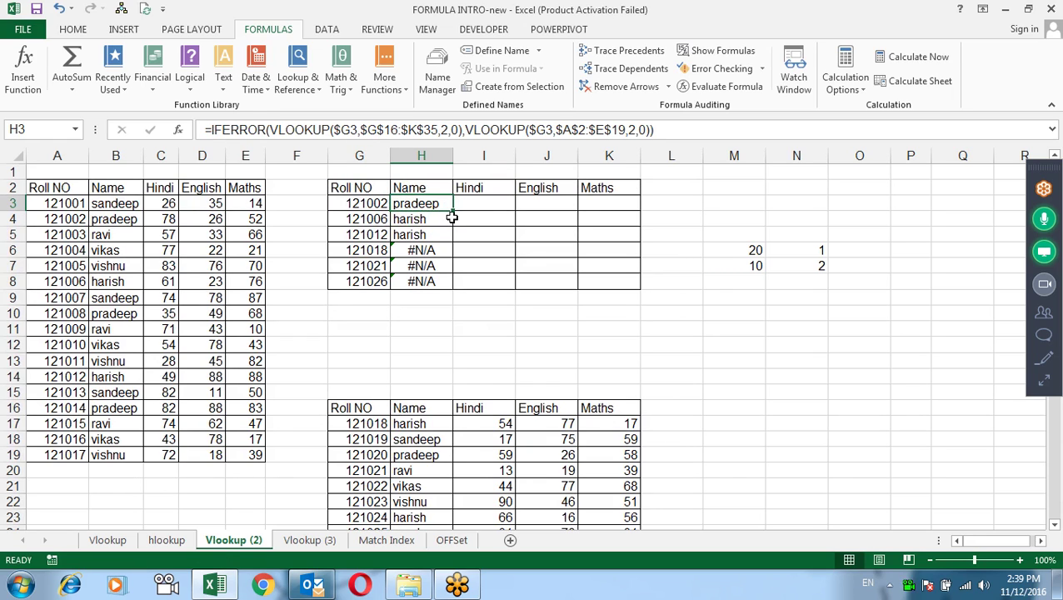
double_click(451, 211)
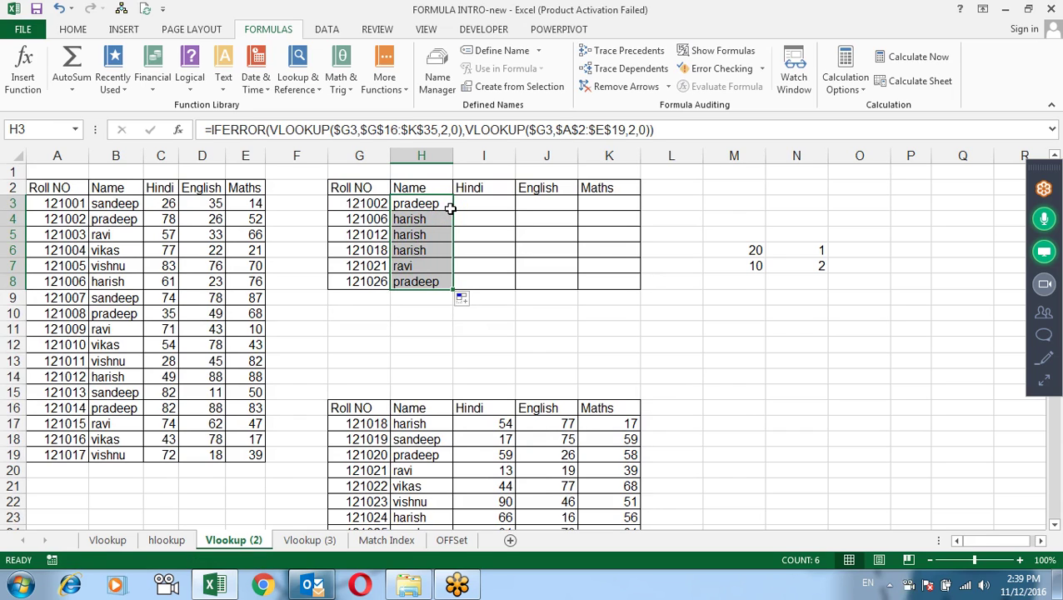
left_click(432, 206)
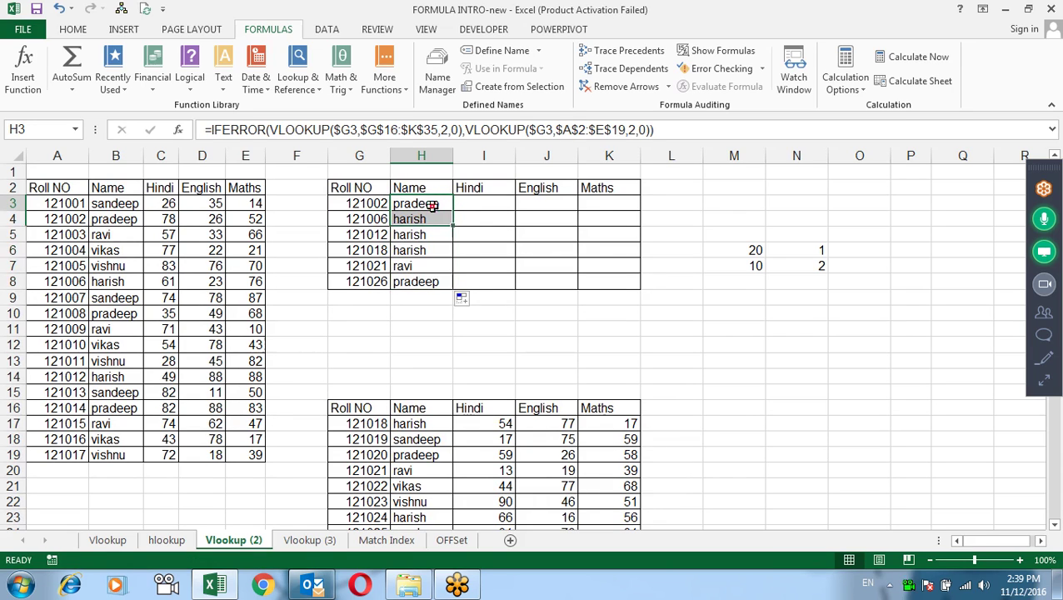
left_click(210, 130)
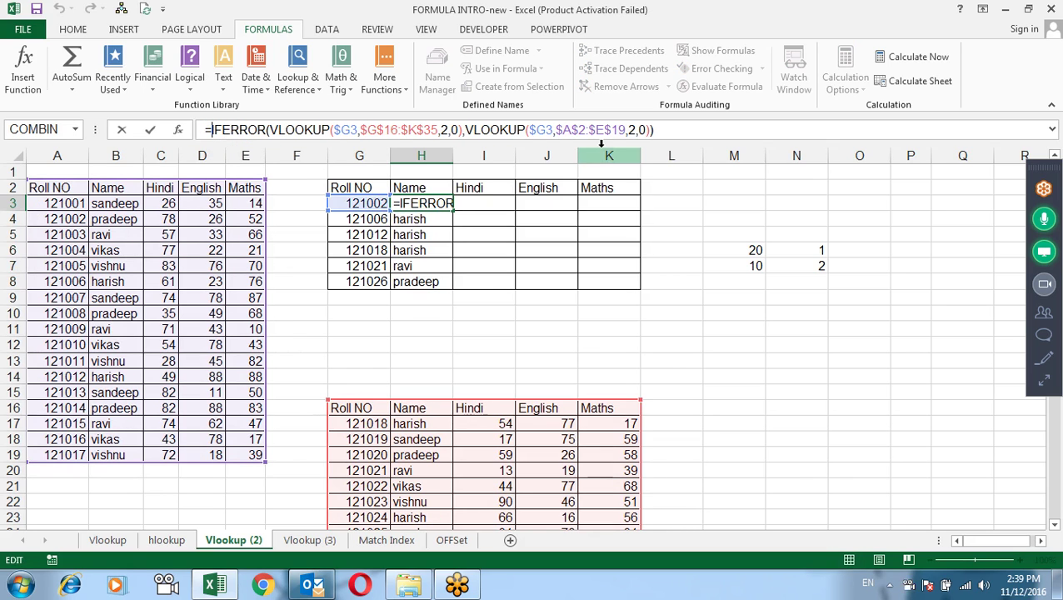
key("ctrl+Return")
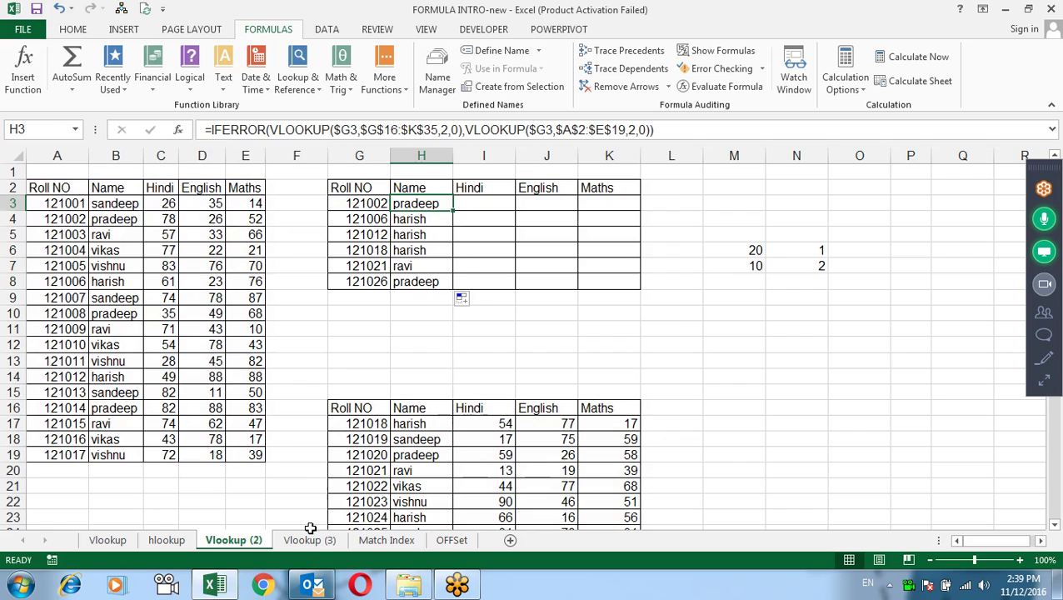
- Switch to Vlookup (3) and look over the Hindi, English, Maths headings and the Sub column entries
left_click(309, 539)
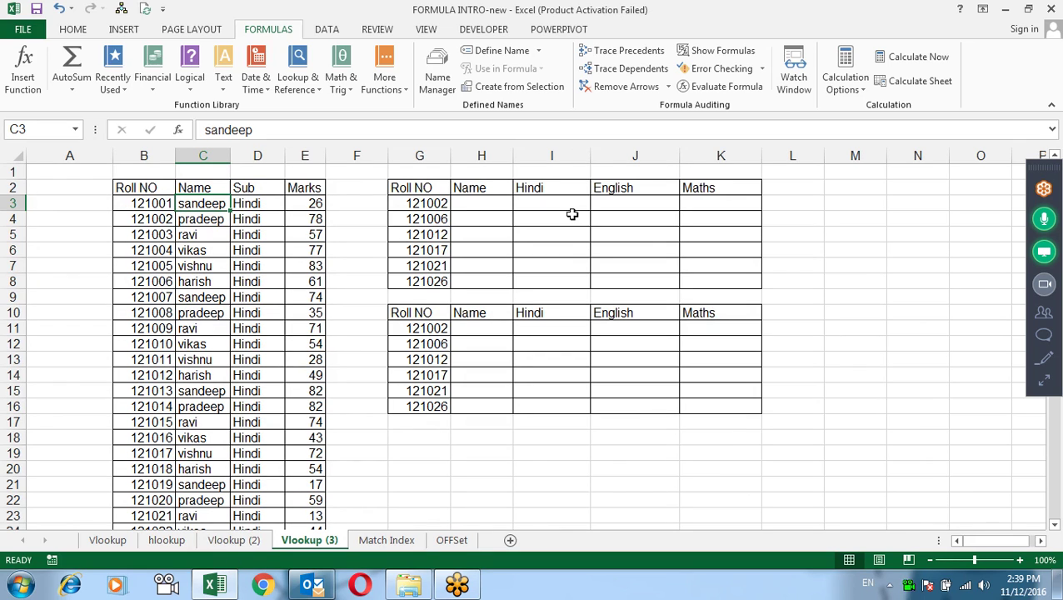
left_click(547, 174)
left_click_drag(542, 189, 704, 189)
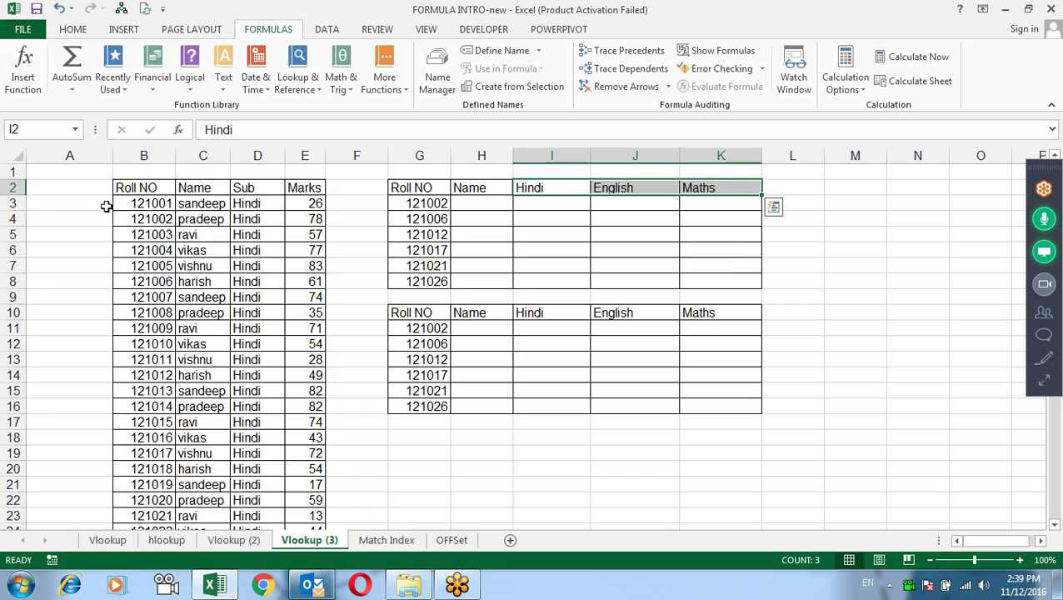
left_click_drag(265, 219, 262, 408)
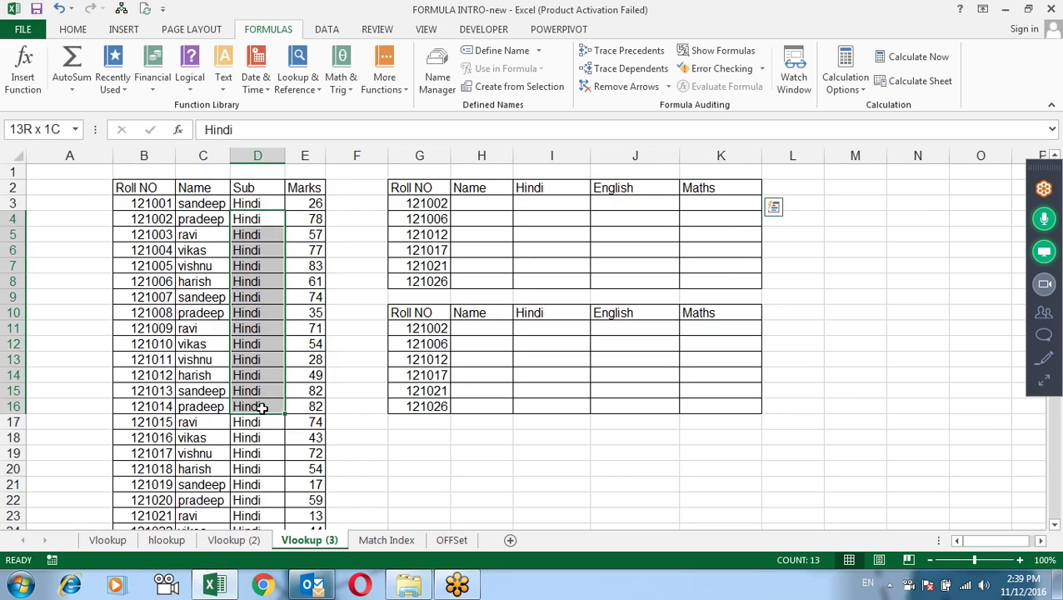
left_click(265, 408)
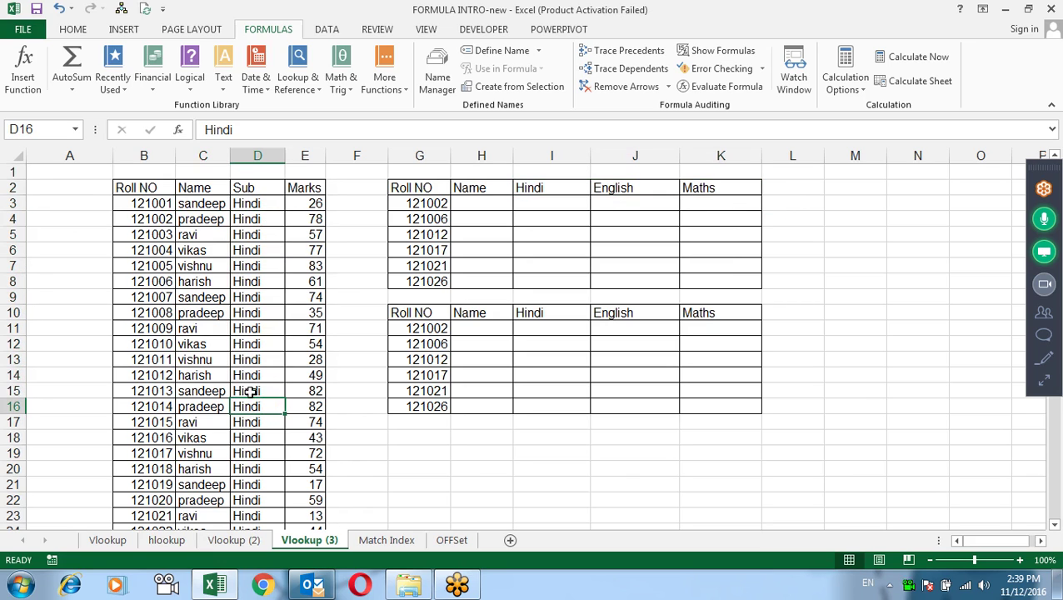
left_click_drag(138, 204, 200, 207)
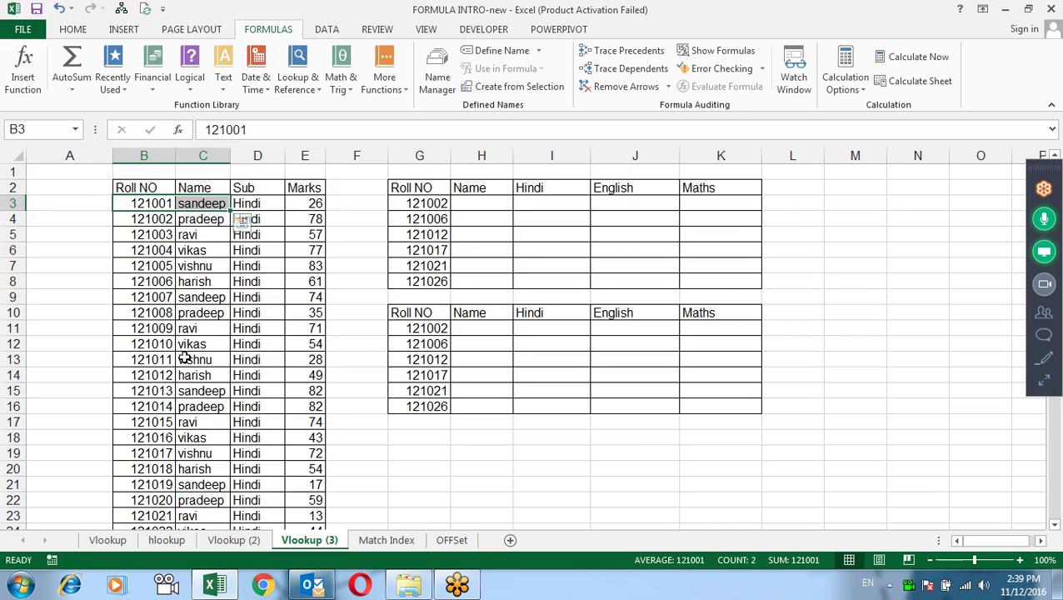
- Scroll through the marks list to row 39 and back, then select the empty lookup tables
scroll(211, 292, "down", 5)
scroll(211, 291, "down", 5)
scroll(210, 275, "down", 1)
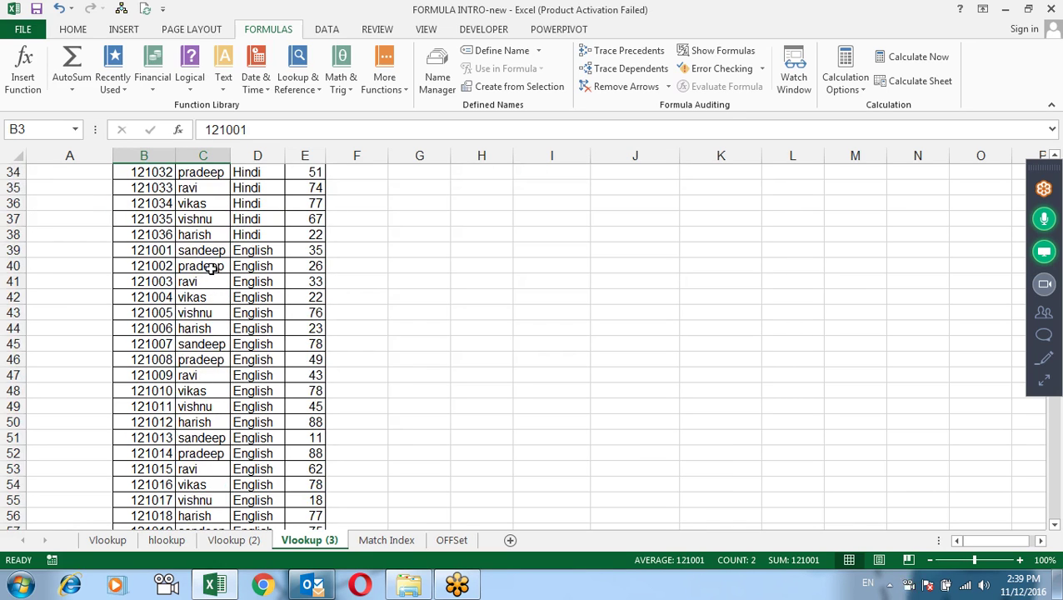
left_click_drag(143, 254, 265, 254)
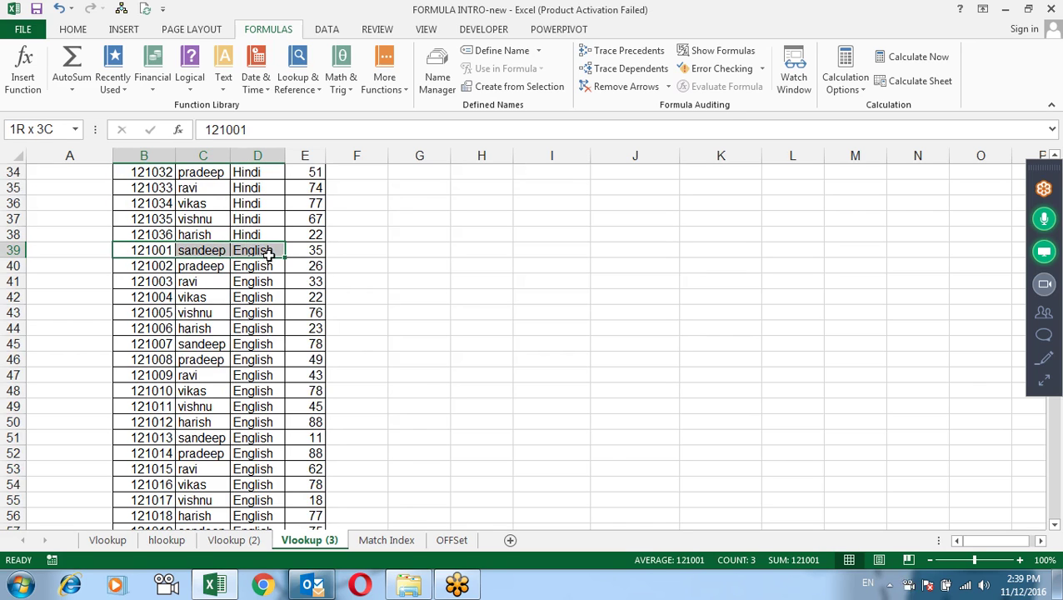
scroll(217, 278, "up", 6)
scroll(213, 277, "up", 5)
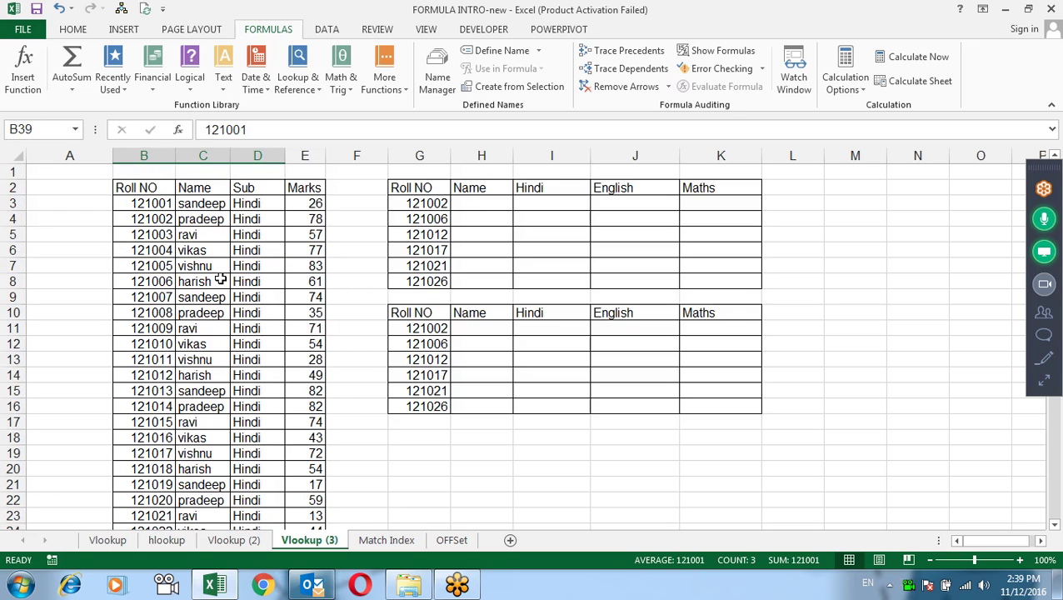
mouse_move(476, 208)
left_mouse_down()
mouse_move(617, 223)
mouse_move(724, 283)
left_mouse_up()
left_click(849, 362)
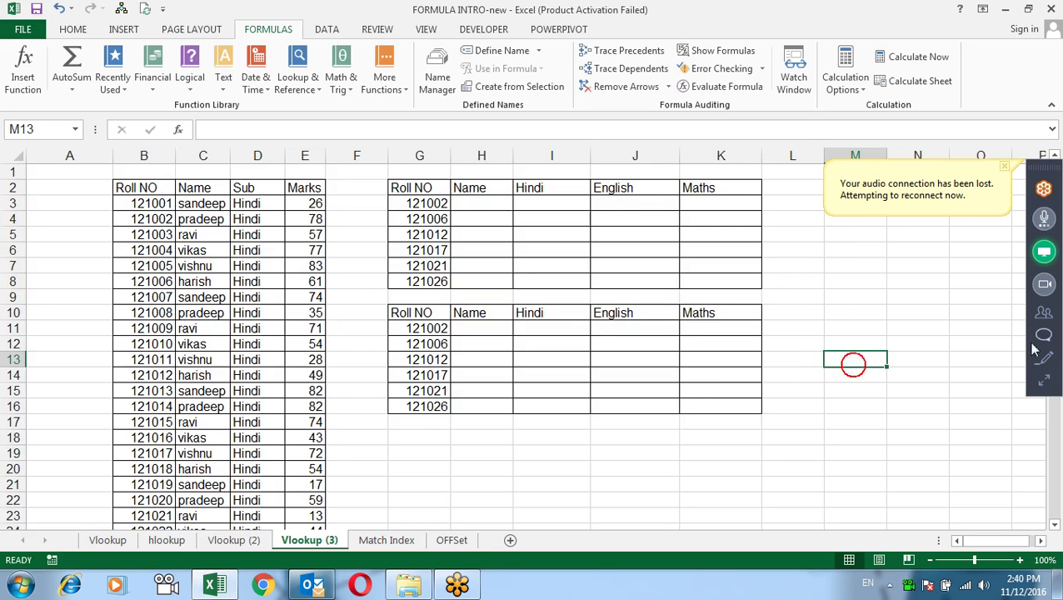
left_click(1044, 314)
left_click(1044, 314)
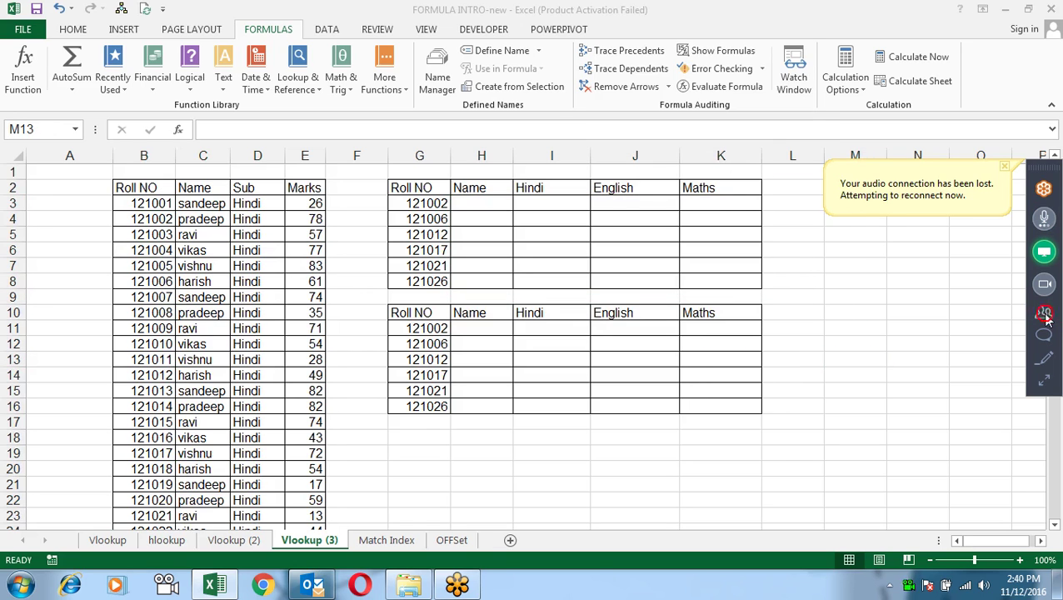
left_click(1005, 168)
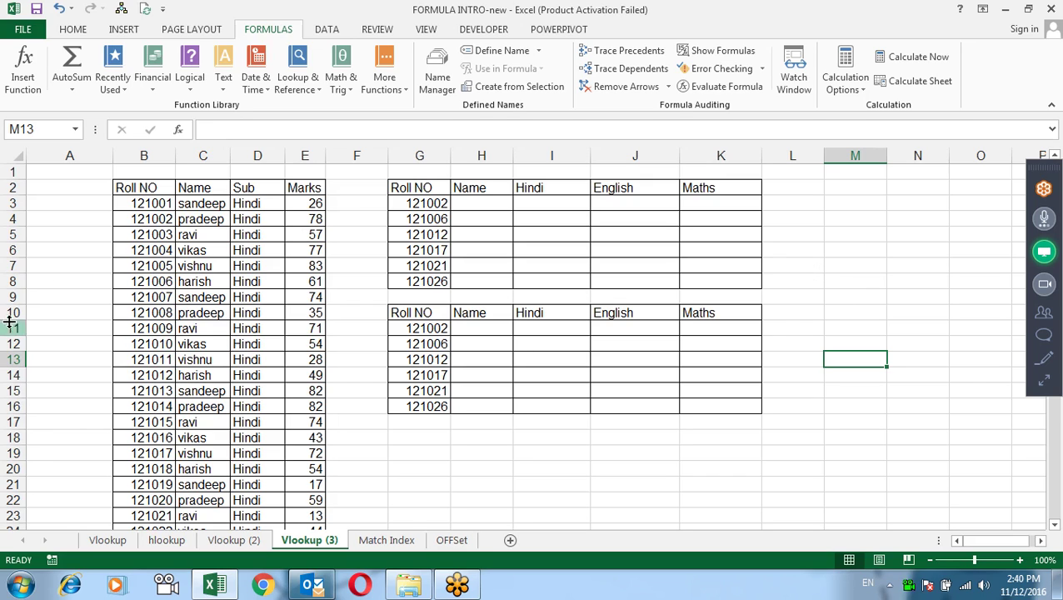
left_click_drag(309, 217, 295, 228)
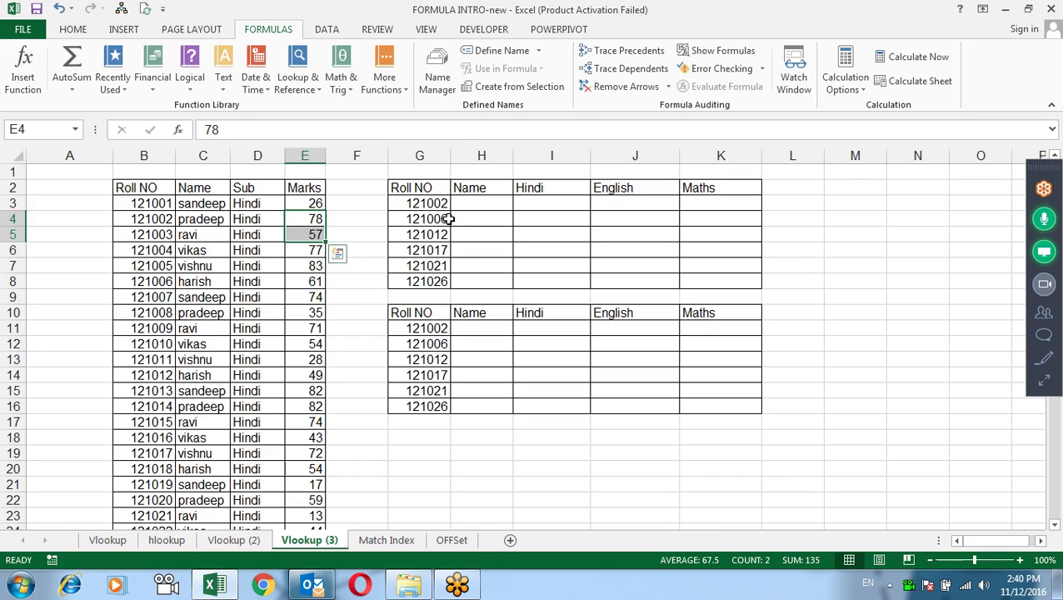
left_click(362, 232)
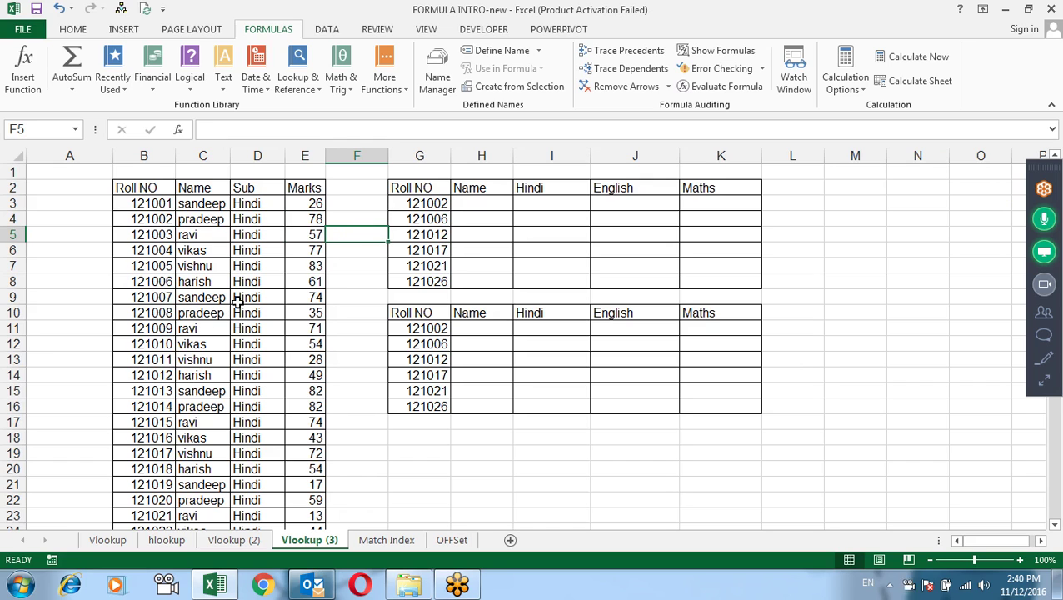
left_click_drag(136, 208, 142, 498)
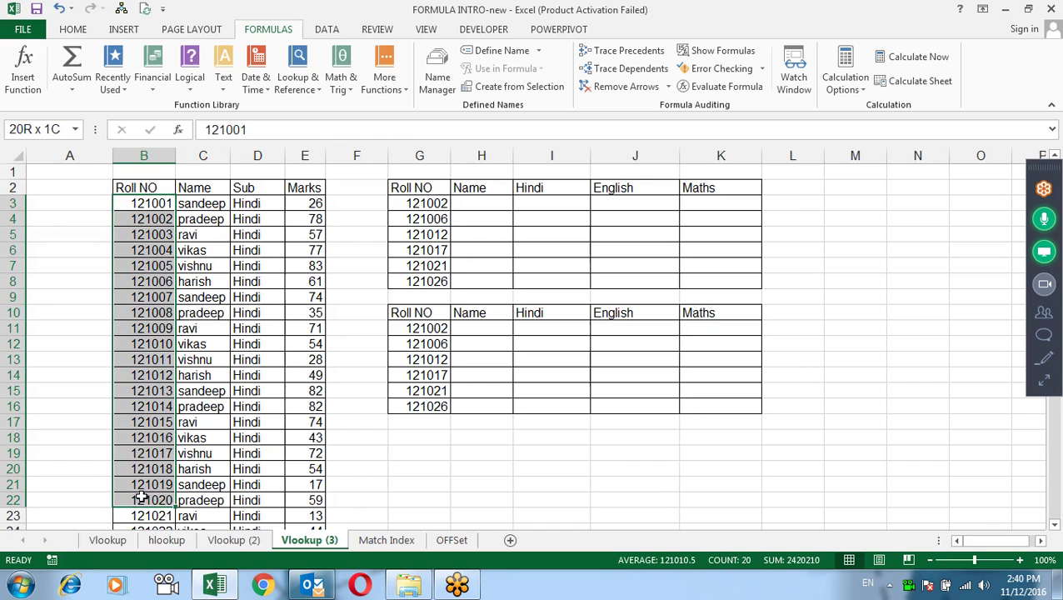
left_click_drag(143, 204, 213, 203)
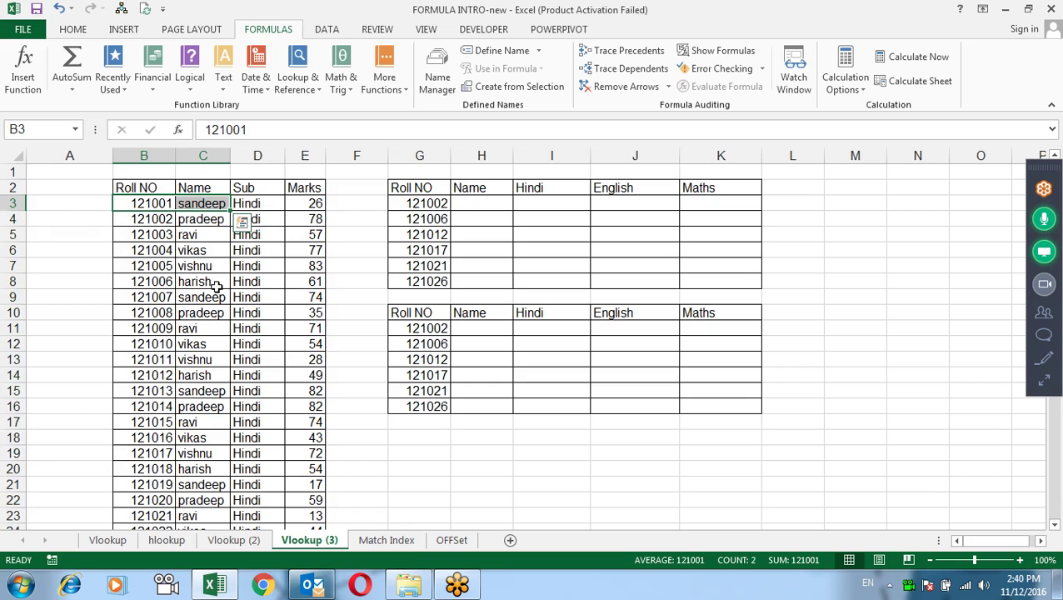
left_click(270, 232)
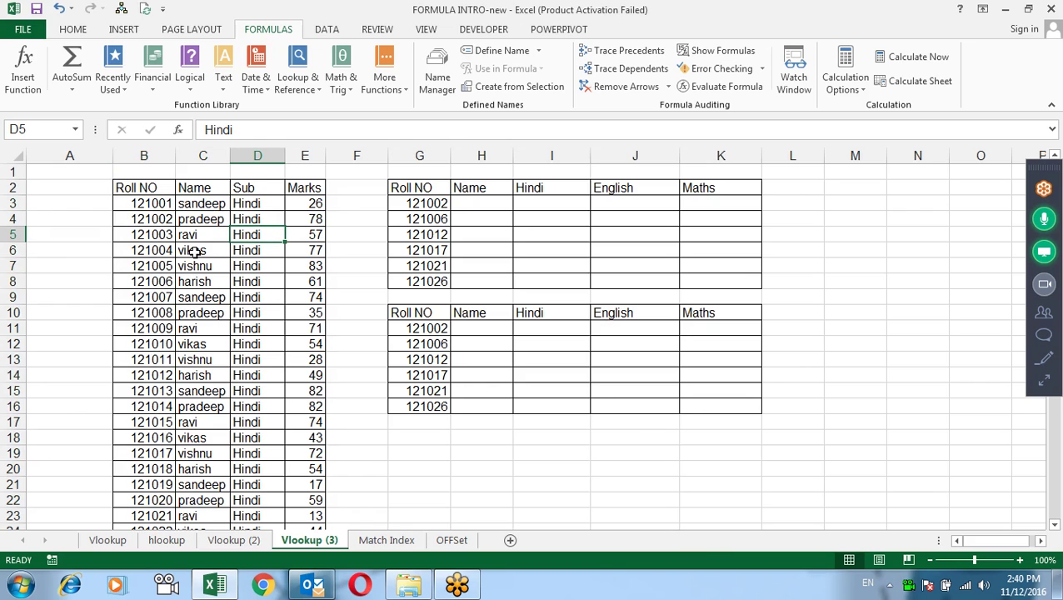
left_click(140, 204)
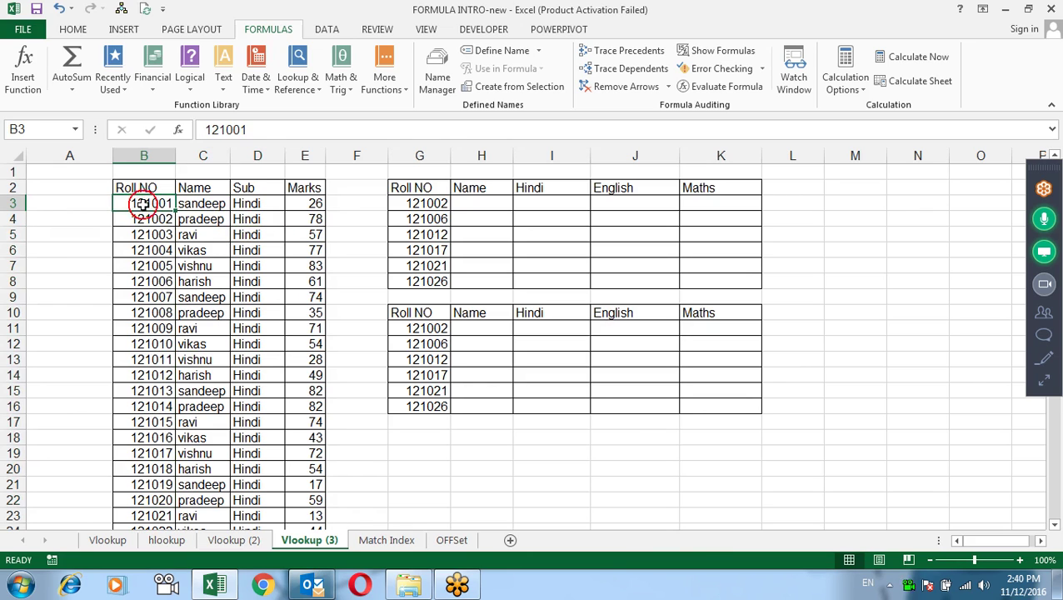
left_click(260, 205)
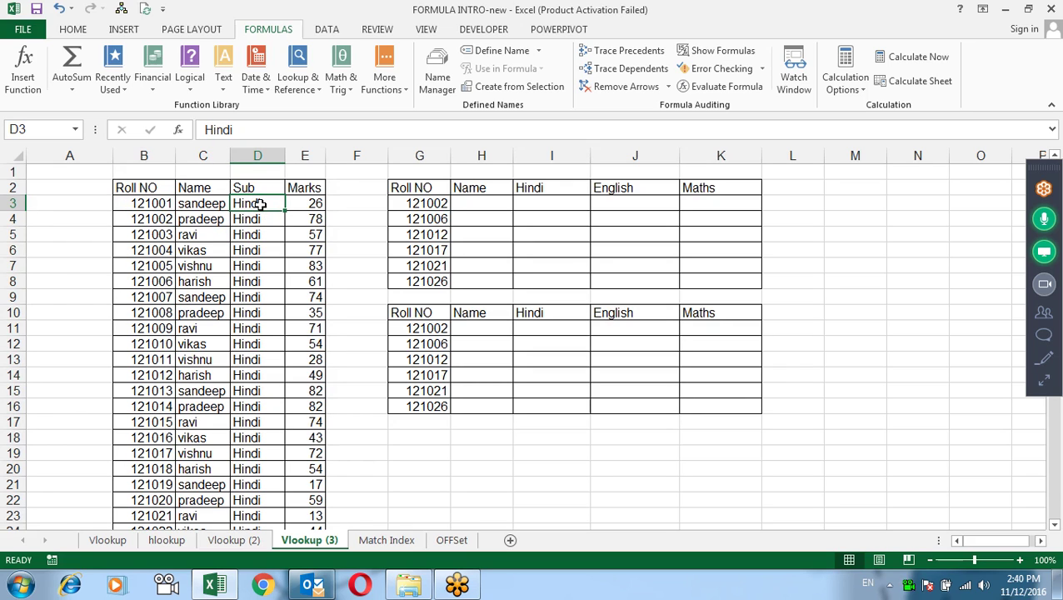
left_click_drag(153, 204, 254, 193)
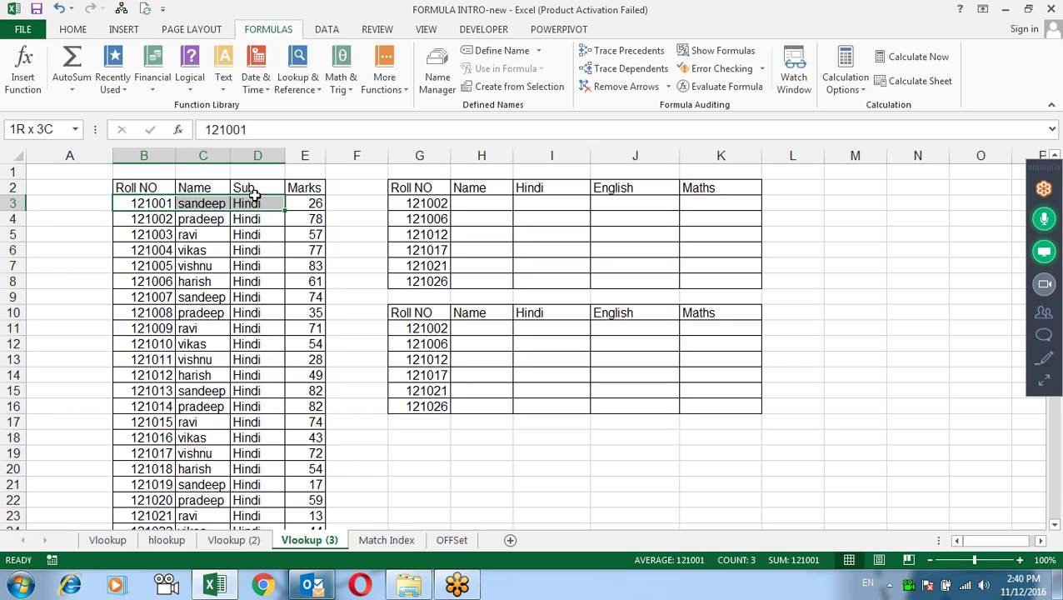
- Enter the key formula =B3&D3 in A3 and fill it down column A (121001Hindi, 121002Hindi...)
left_click(85, 205)
type("=")
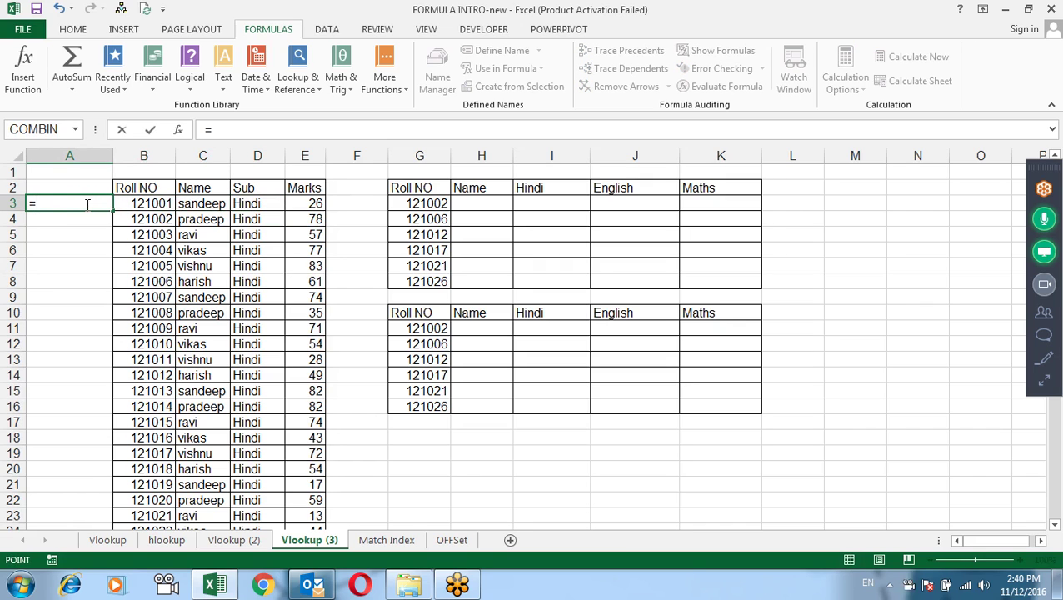
key("Right")
key("Right")
key("Left")
type("&")
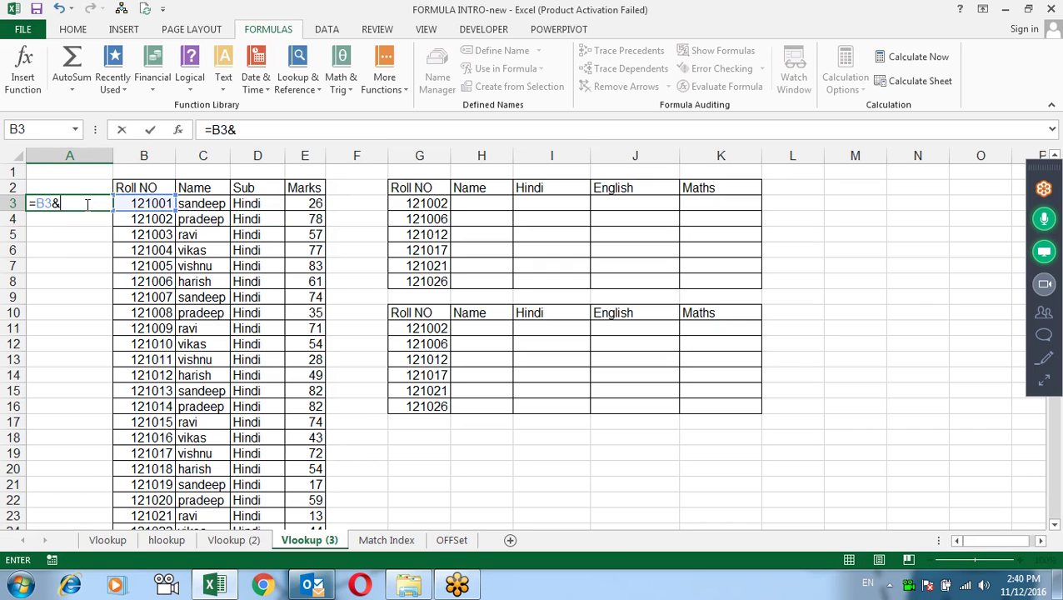
left_click(249, 207)
key("Return")
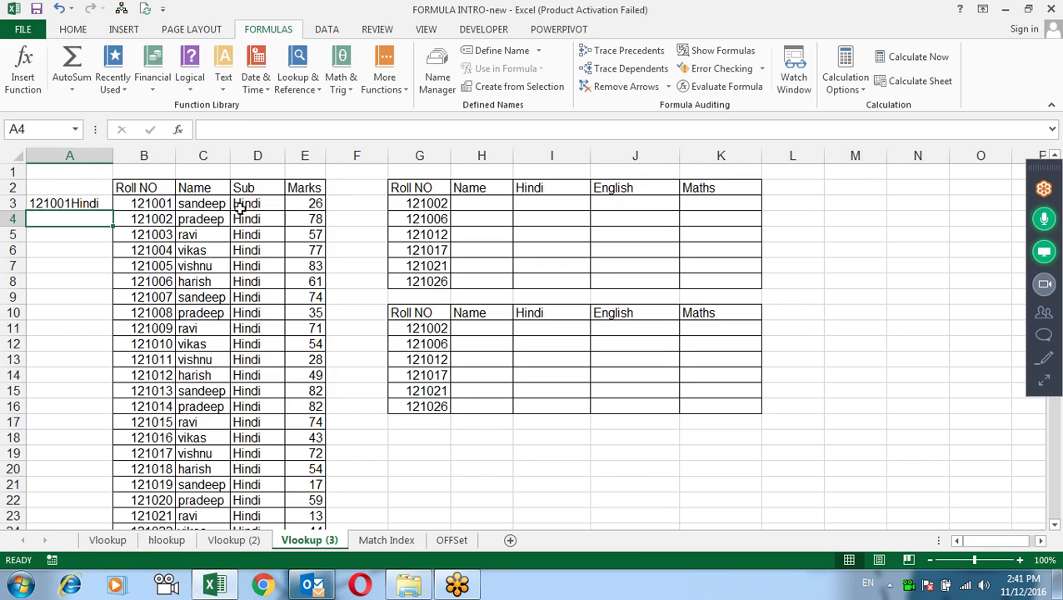
left_click(99, 208)
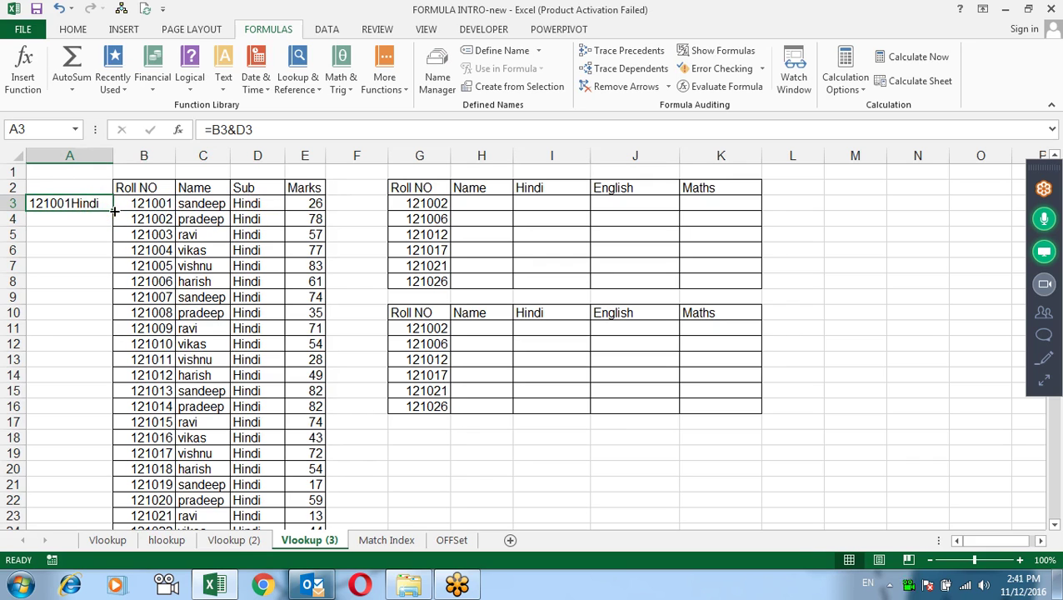
double_click(113, 210)
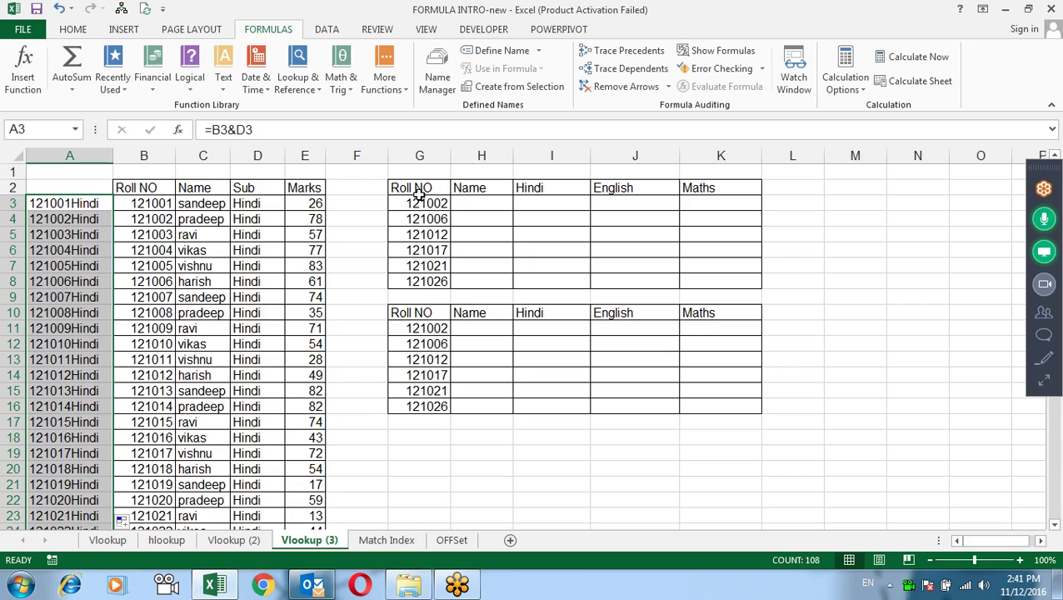
left_click(481, 207)
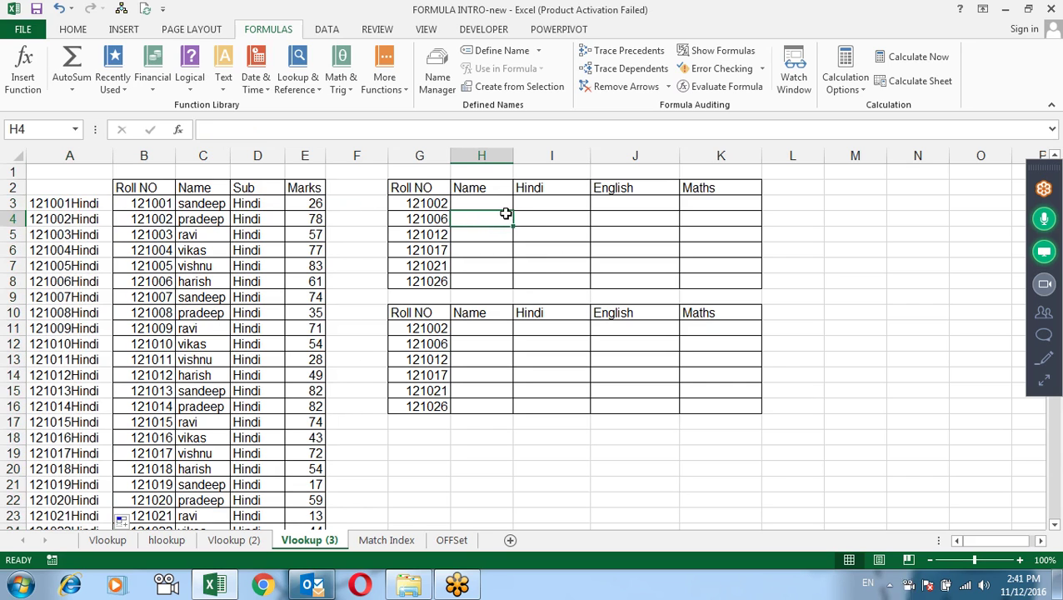
- Enter =VLOOKUP(G3,$B$2:$C$110,2,0) in H3, returning pradeep, and copy it down to H8
type("=v")
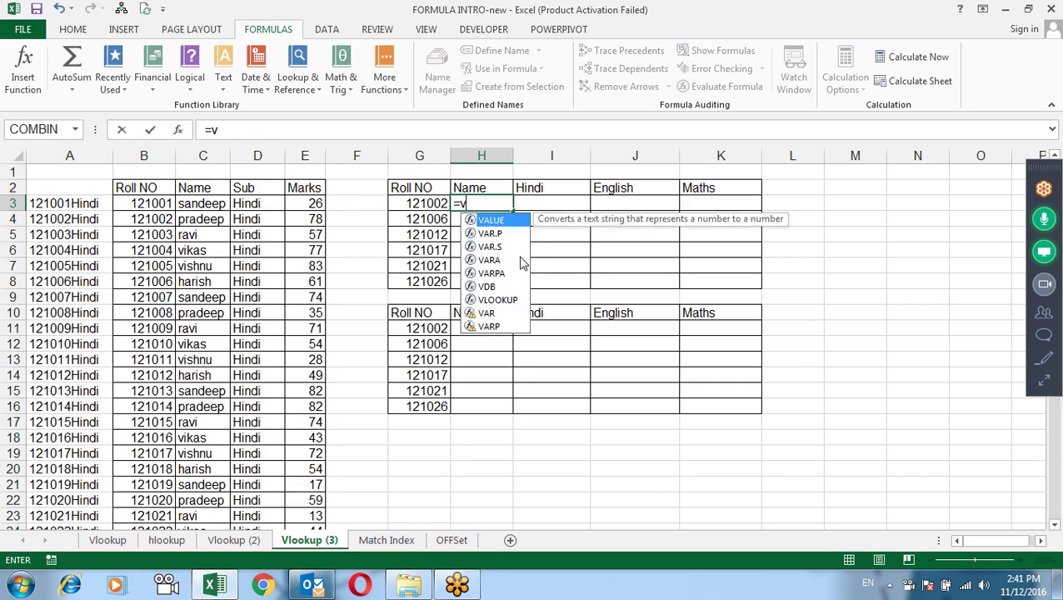
type("l")
key("Tab")
key("Left")
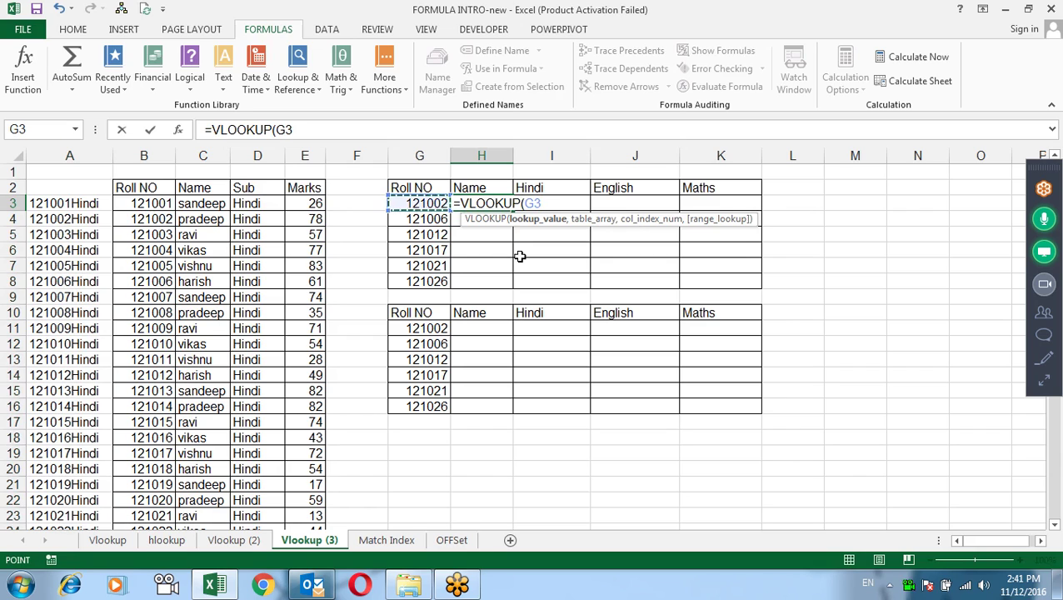
type(",")
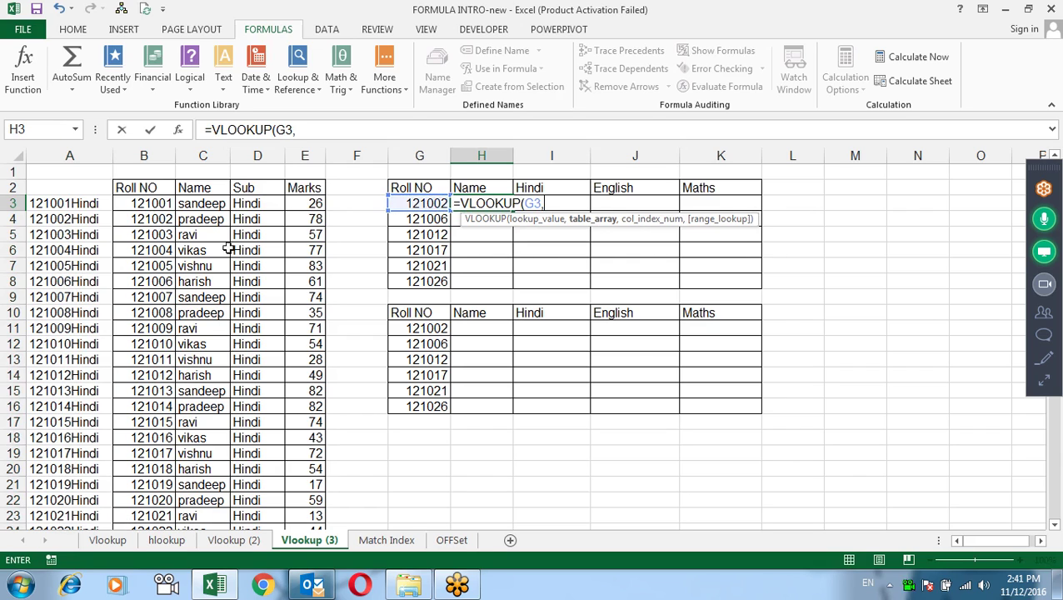
left_click(136, 188)
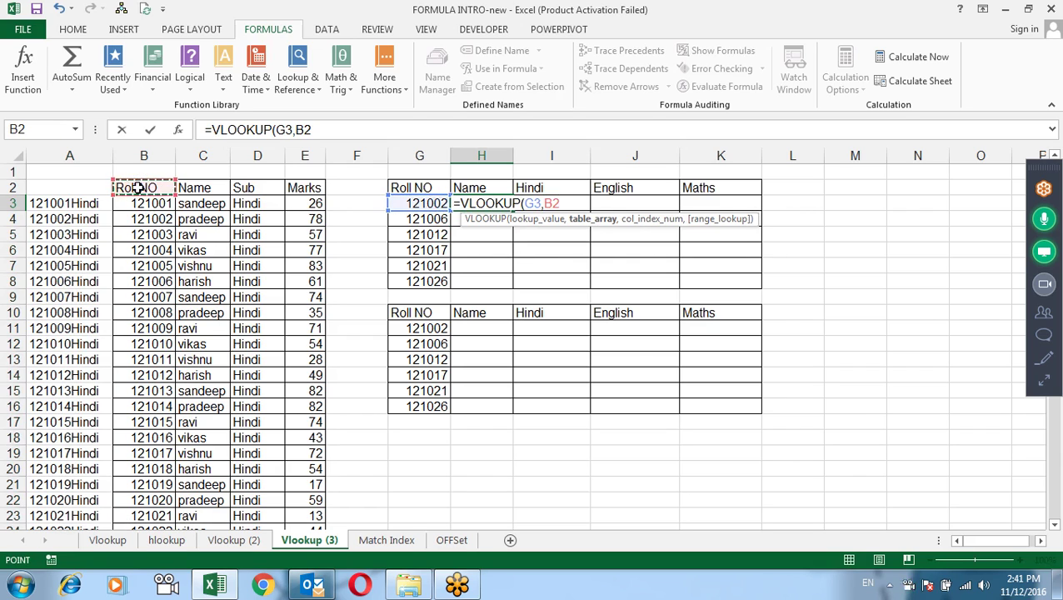
key("shift+Right")
key("ctrl+shift+Down")
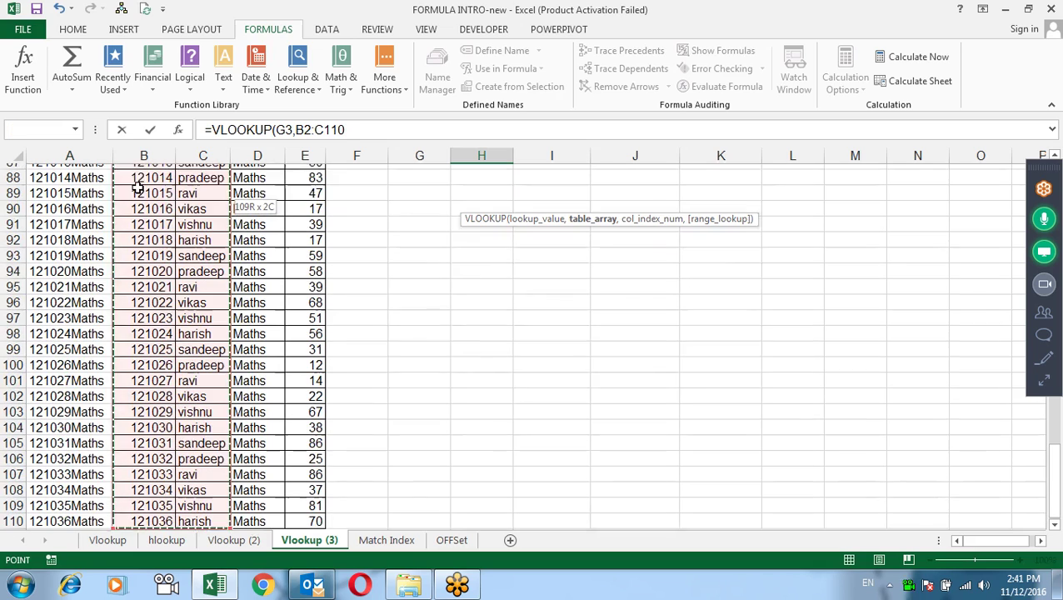
key("F4")
type(",2,0)")
key("Return")
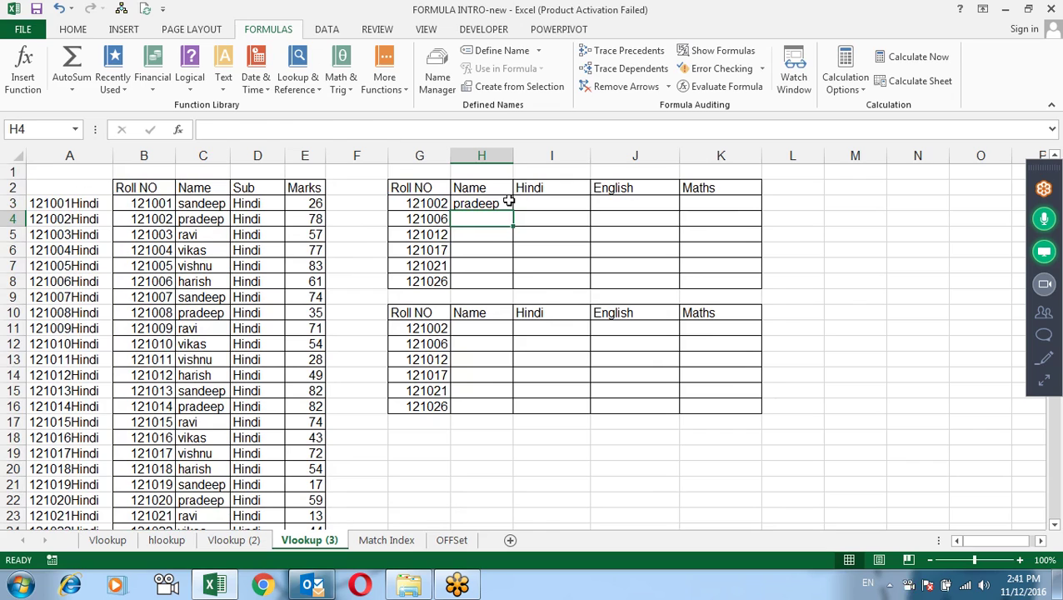
left_click(510, 204)
double_click(514, 208)
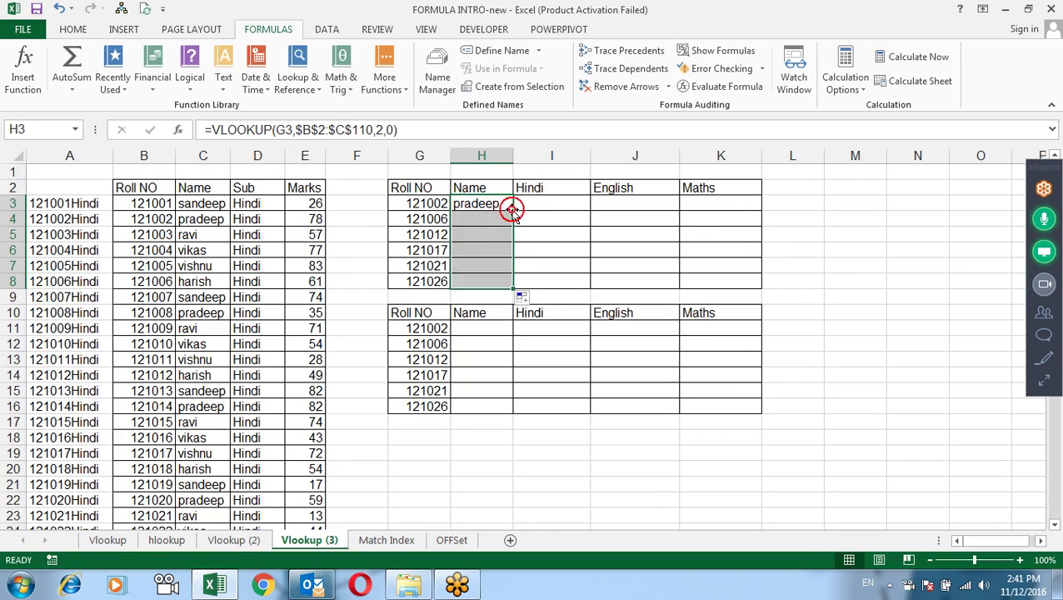
- Enter the key formula =$G3&I$2 in I3, producing 121002Hindi
left_click(94, 204)
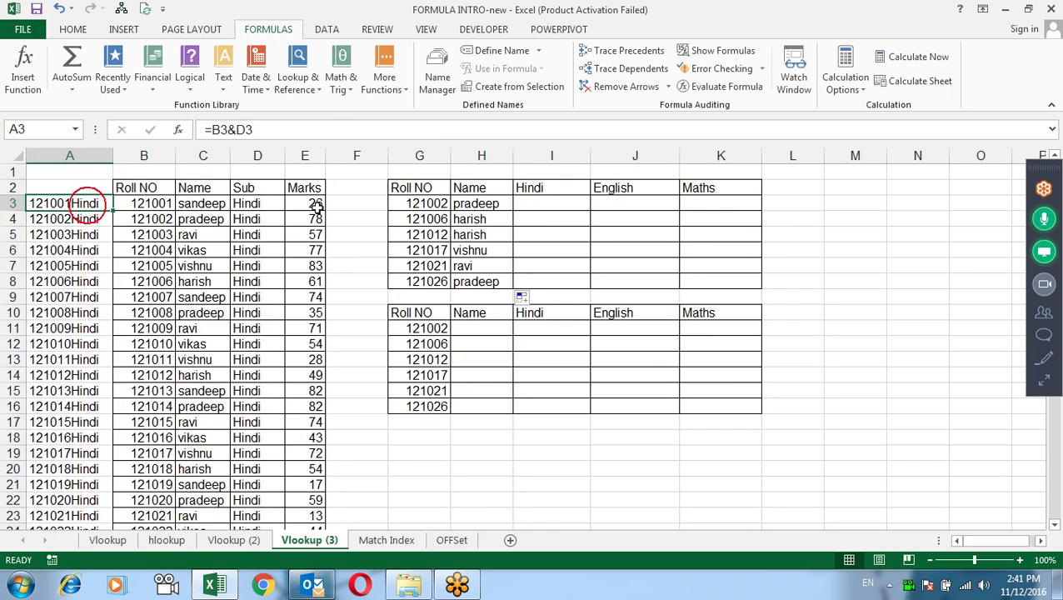
left_click(416, 204)
left_click(543, 186, "ctrl")
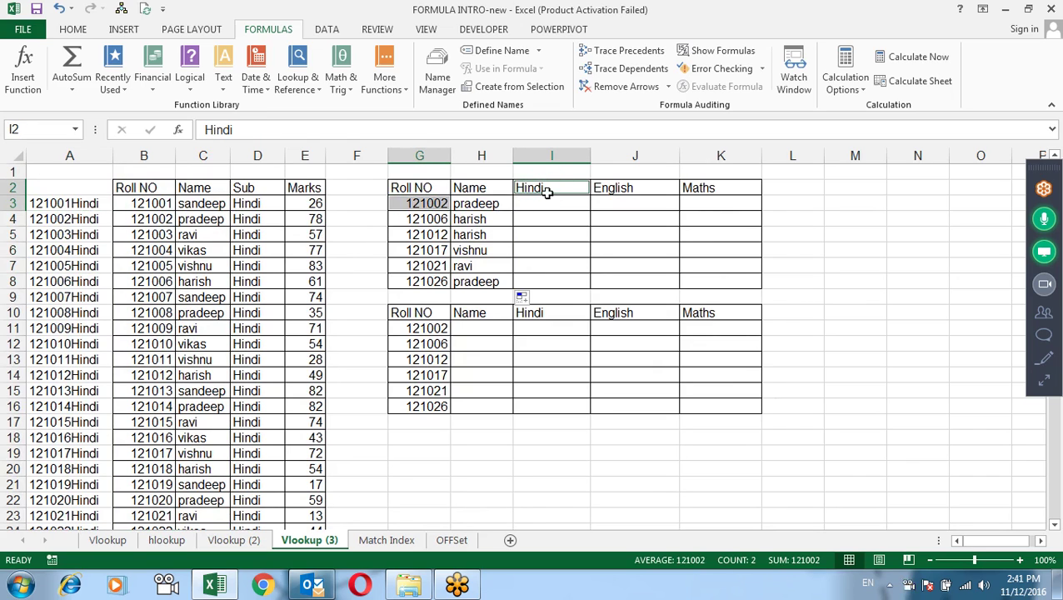
left_click(546, 204)
type("=")
key("Left")
key("Left")
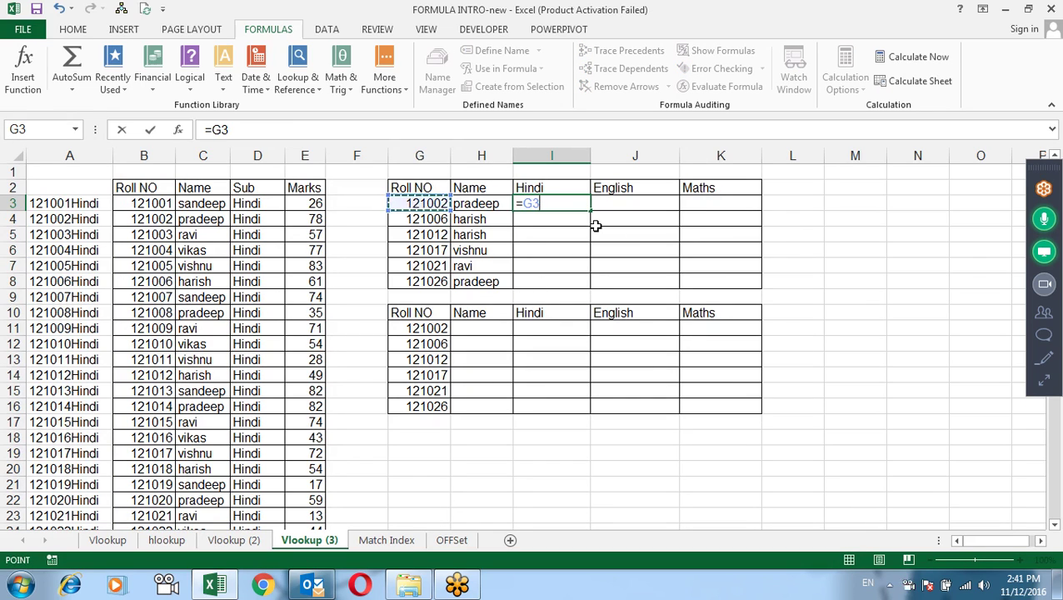
key("F4")
key("F4")
key("F4")
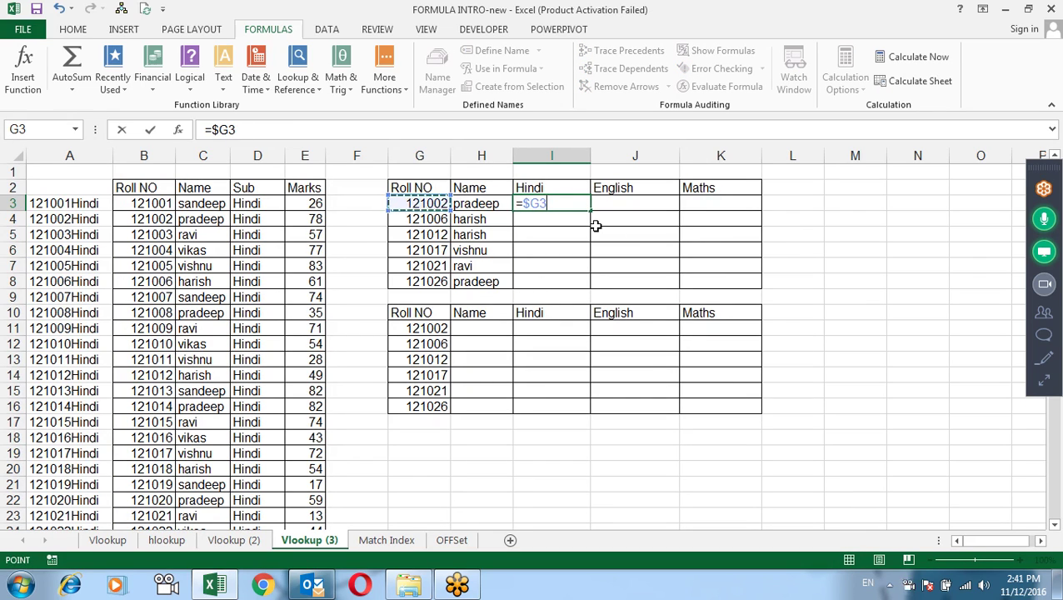
type("&")
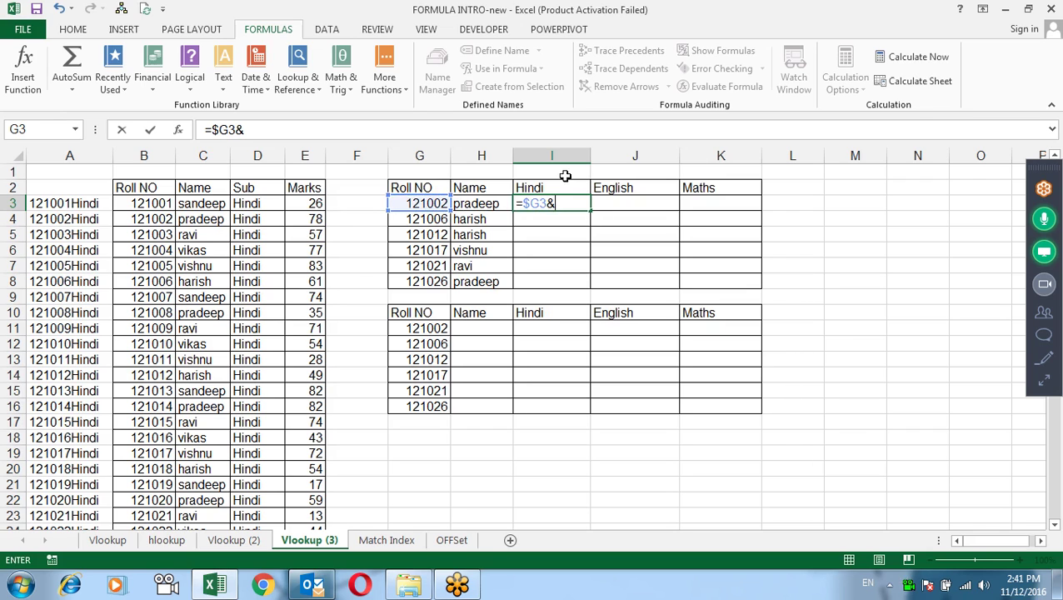
left_click(567, 186)
key("F4")
key("F4")
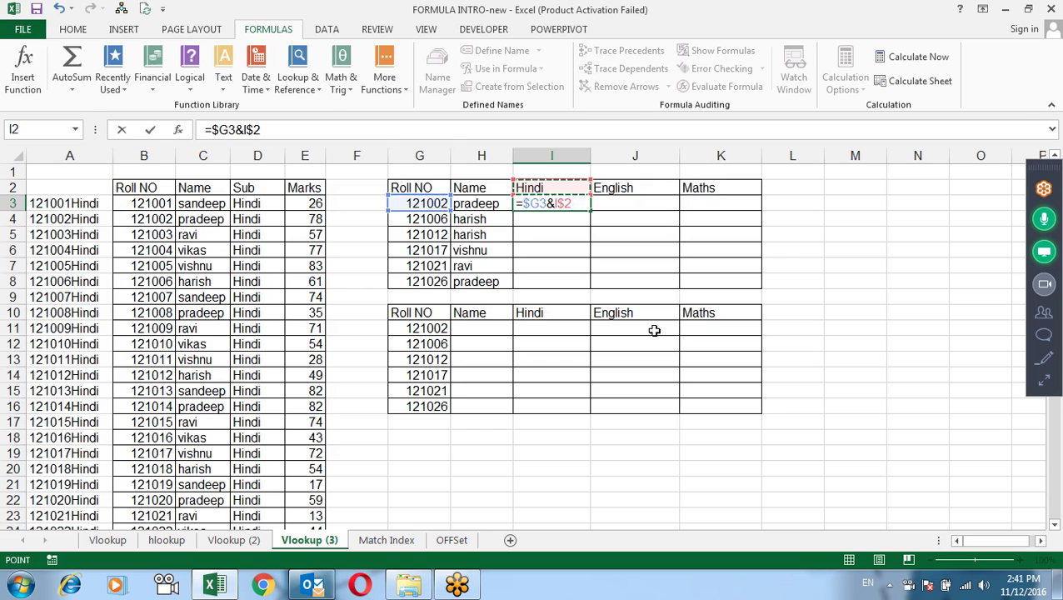
key("Return")
- Fill the key formula across to K3 and down to row 8, then reopen I3's formula
left_click(560, 203)
left_click_drag(600, 209, 758, 211)
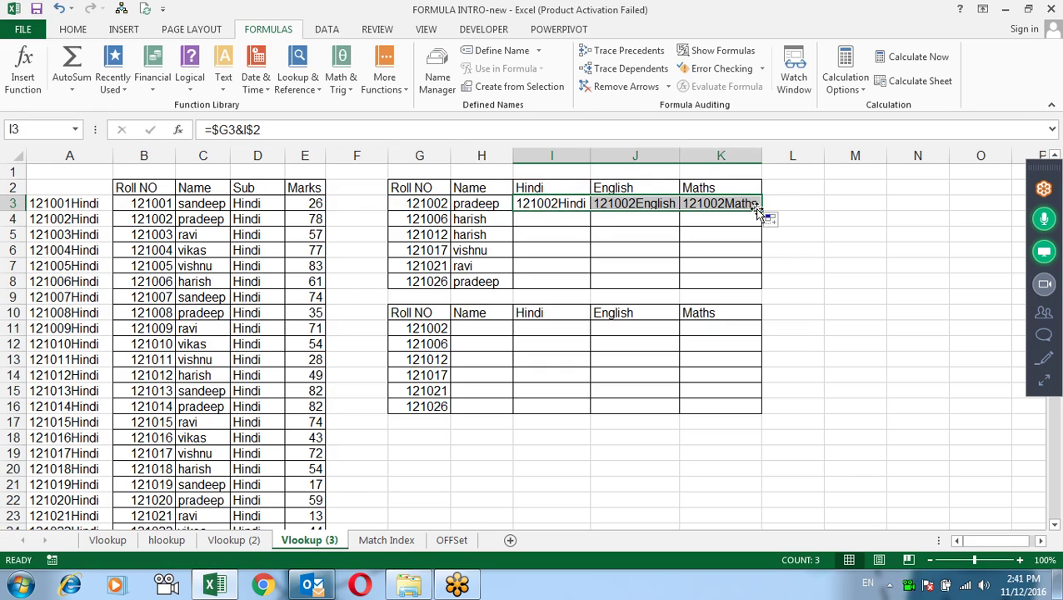
double_click(759, 212)
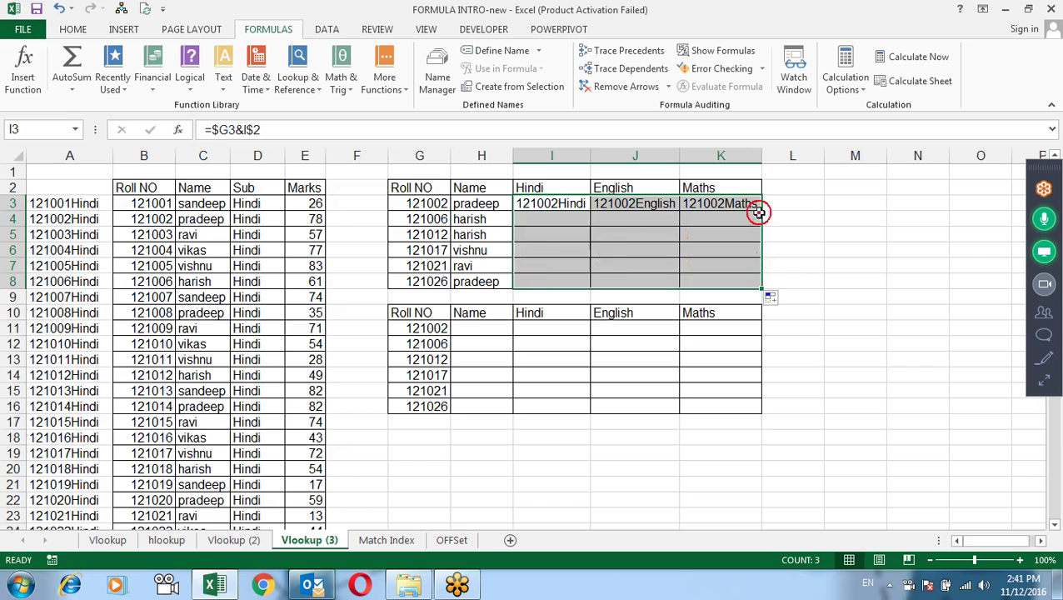
left_click(543, 209)
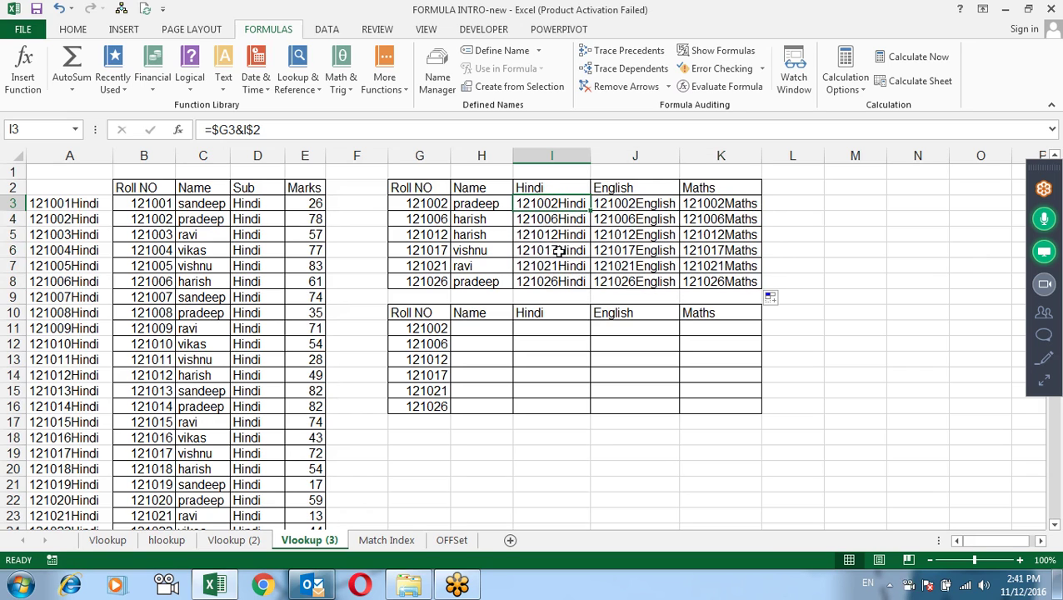
double_click(523, 202)
- Complete I3's formula as =VLOOKUP($G3&I$2,$A$3:$E$110,5,0), returning 78
type("vlo")
key("Tab")
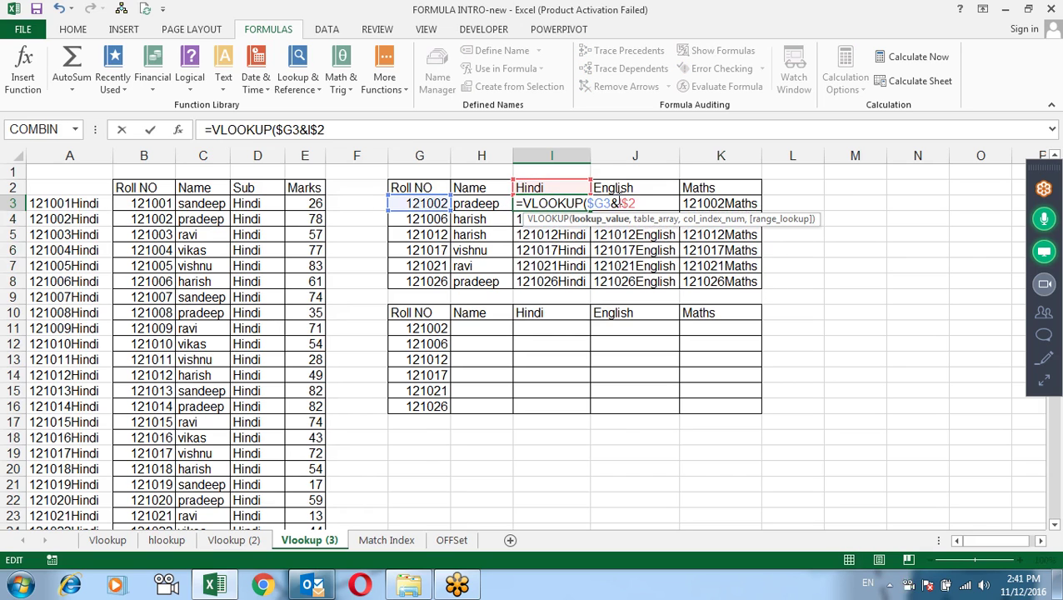
left_click(647, 204)
type(",")
left_click(74, 204)
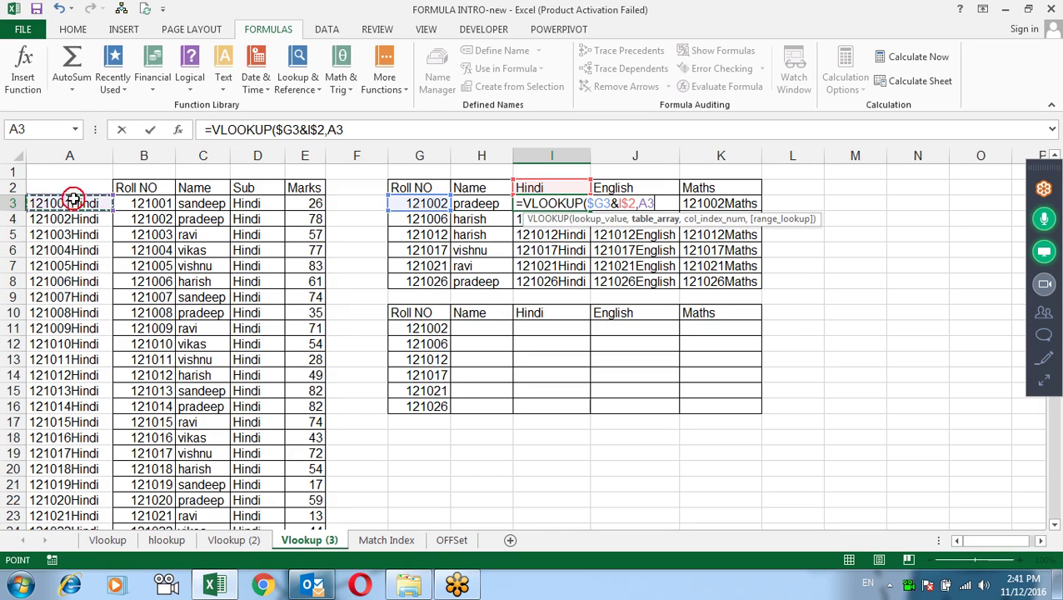
key("shift+Right")
key("shift+Right")
key("shift+Right")
key("shift+Right")
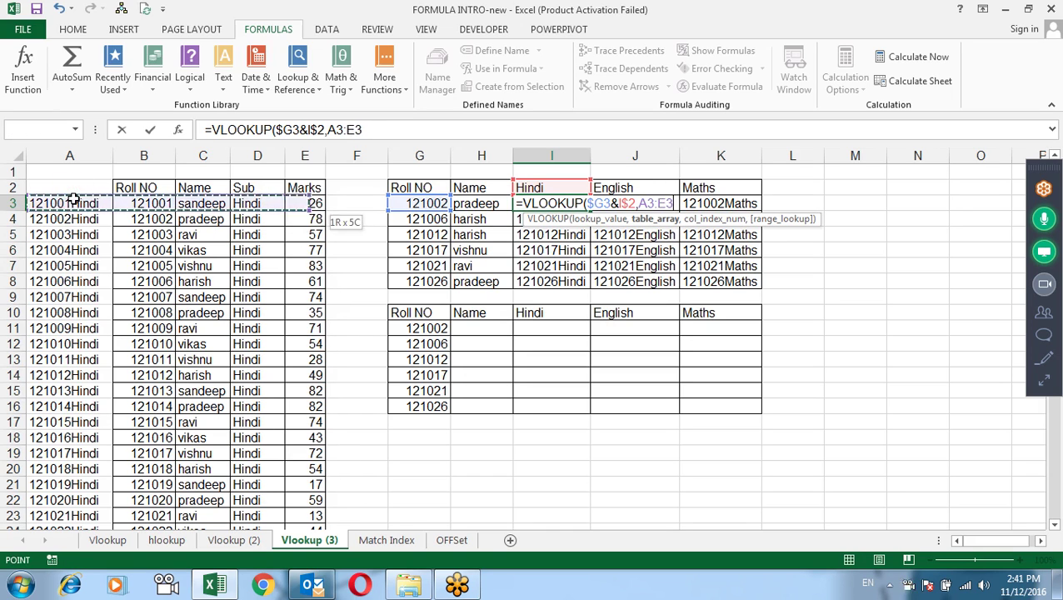
key("ctrl+shift+Down")
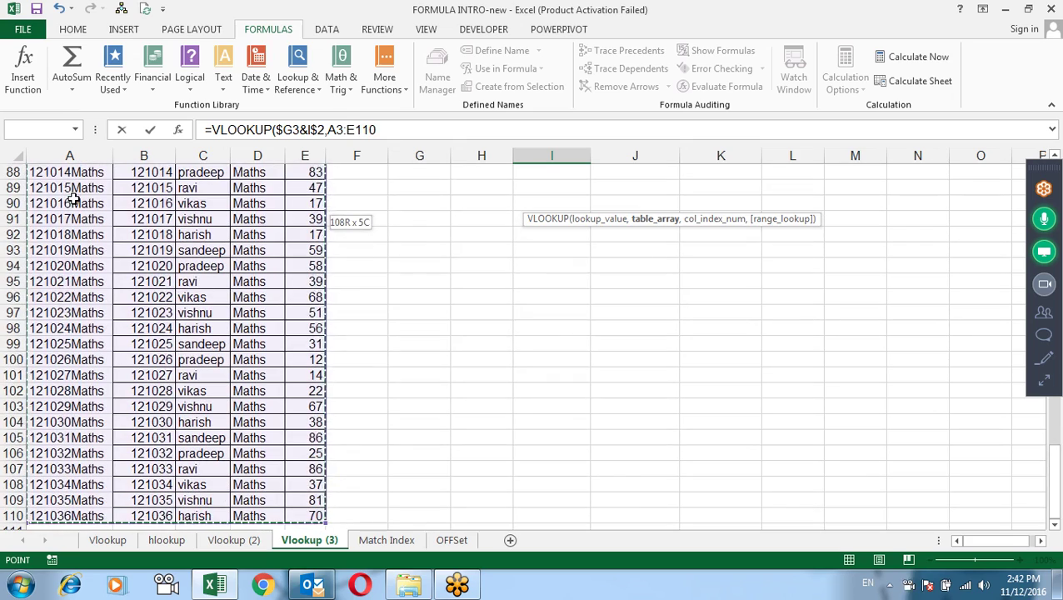
key("F4")
type(",5")
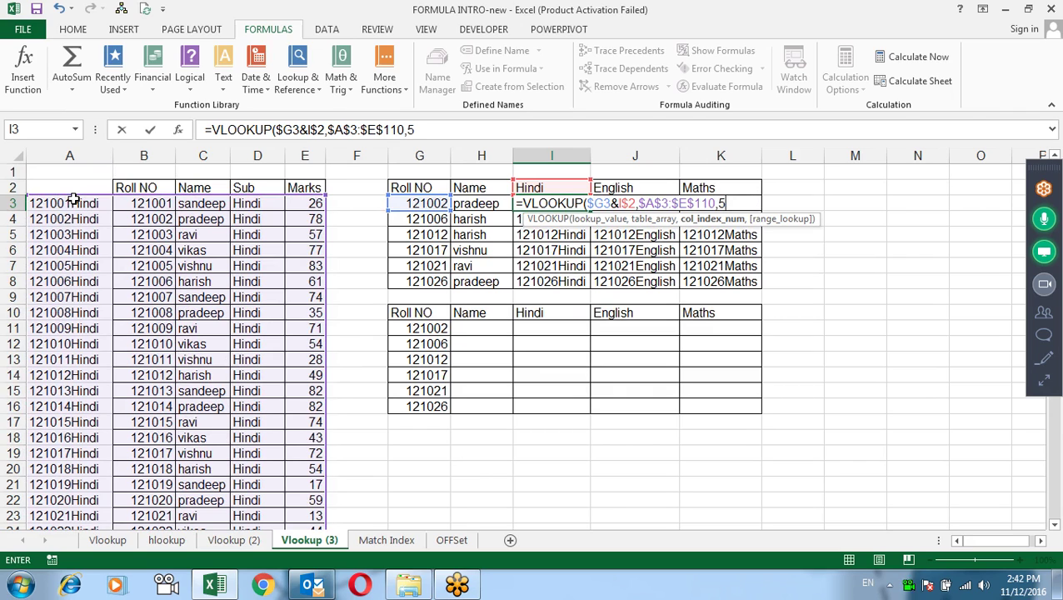
type(",")
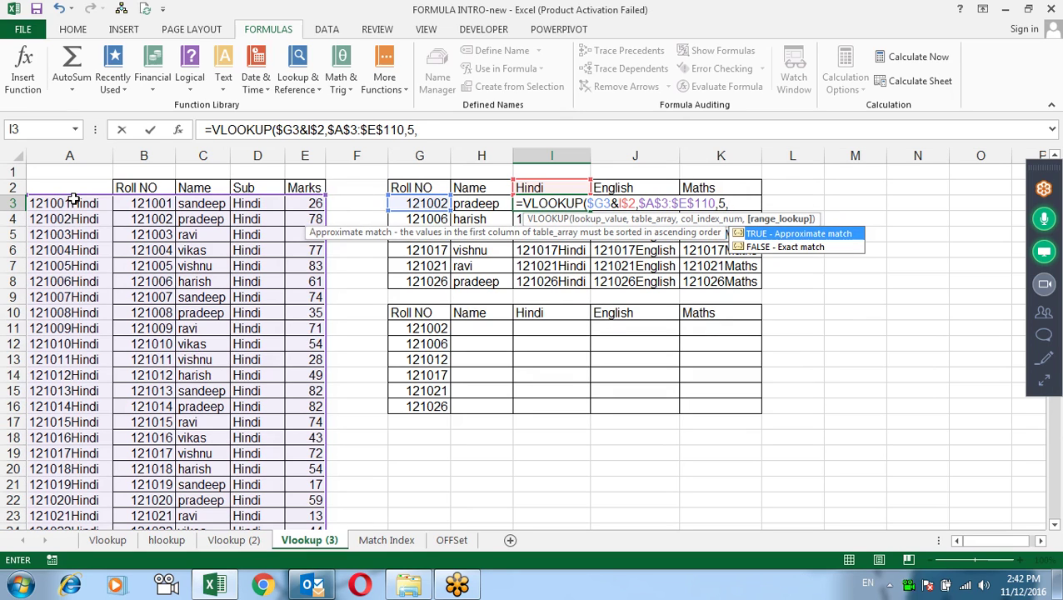
type("0)")
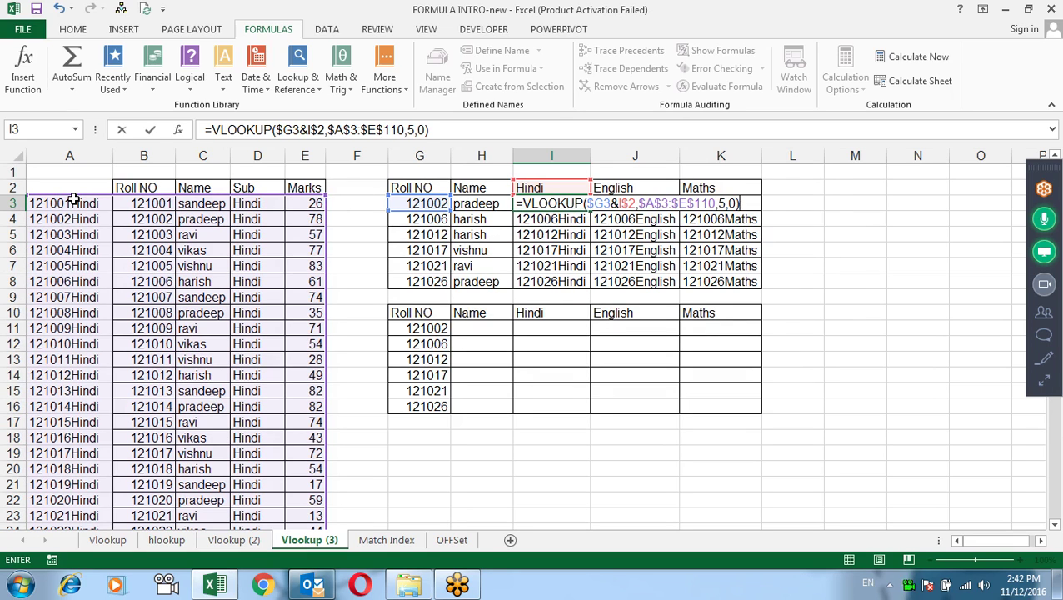
key("Return")
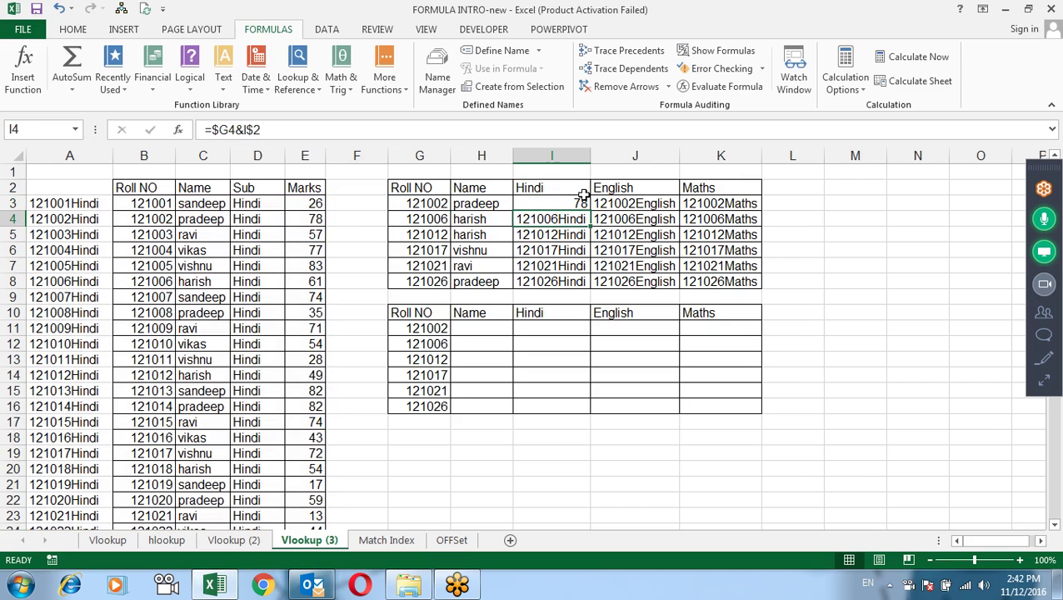
- Copy the I3 marks formula across I3:K8 to fill every student's marks
left_click(581, 200)
key("ctrl+c")
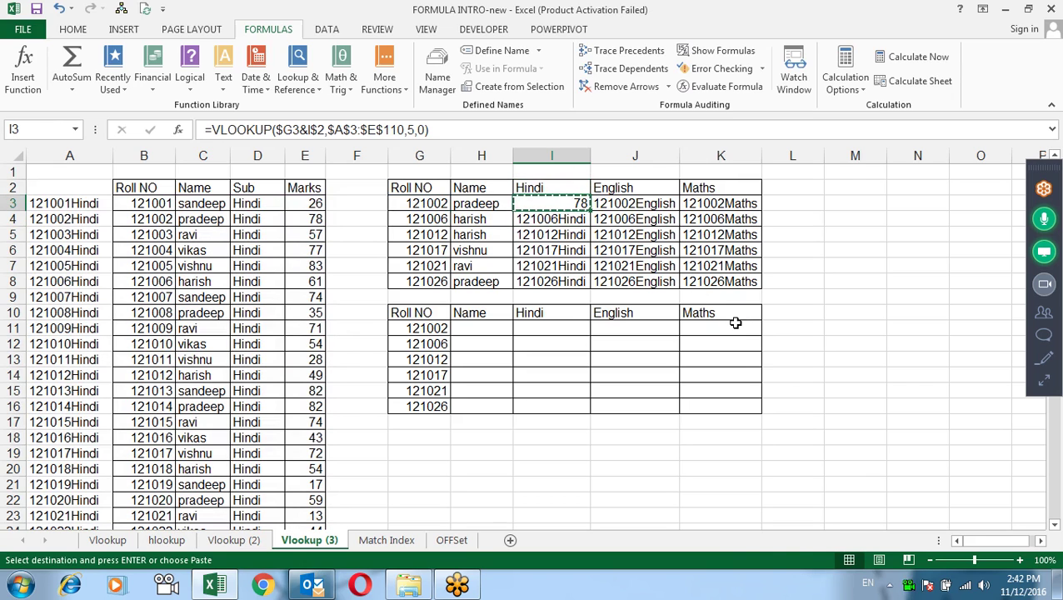
key("ctrl+shift+Right")
key("ctrl+shift+Down")
key("ctrl+v")
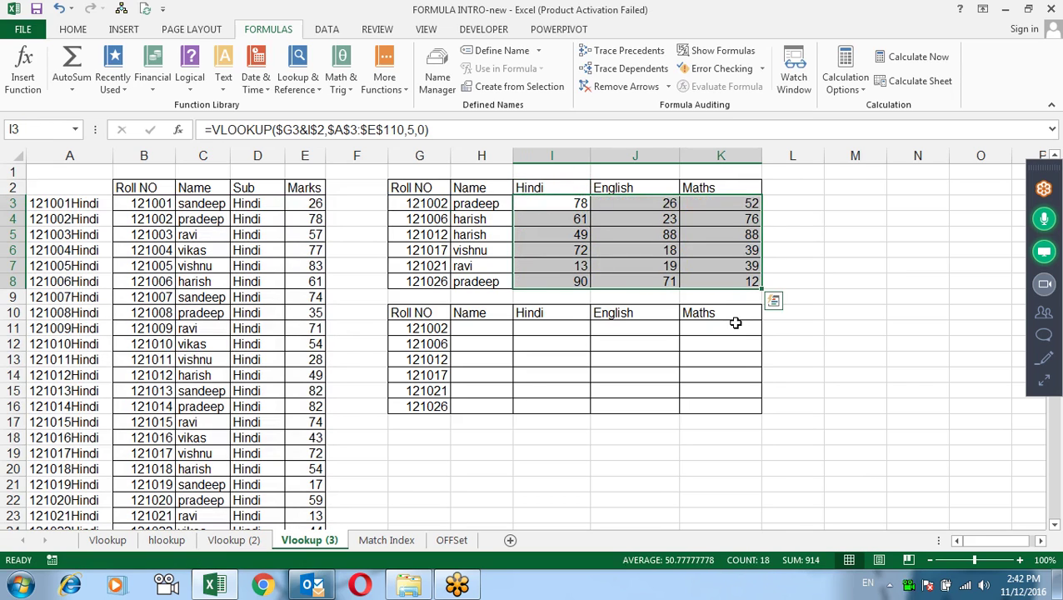
key("Down")
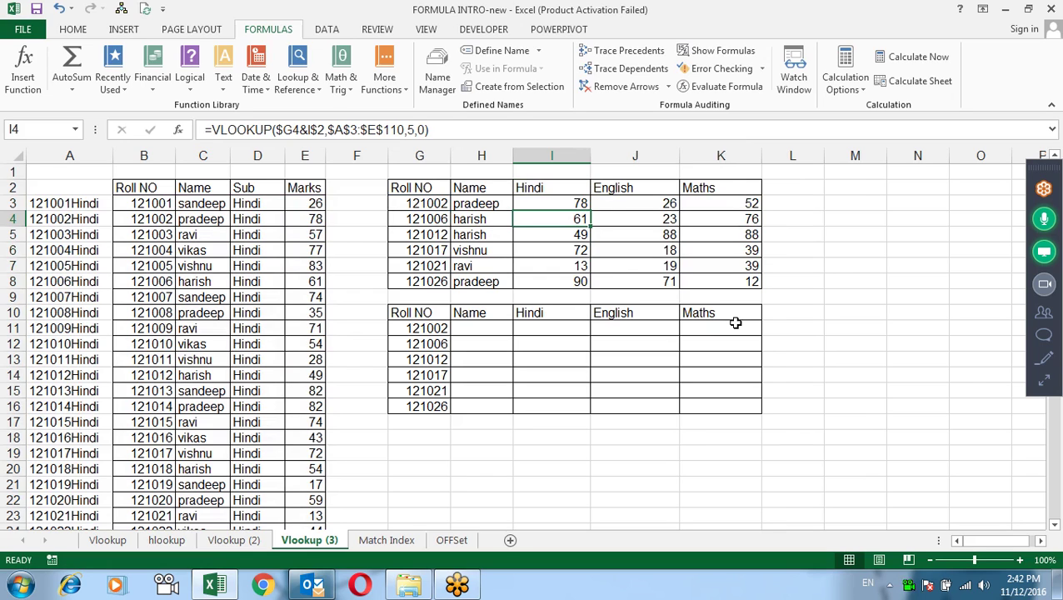
key("Down")
key("Down")
key("Down")
key("Down")
key("Down")
key("Down")
key("Down")
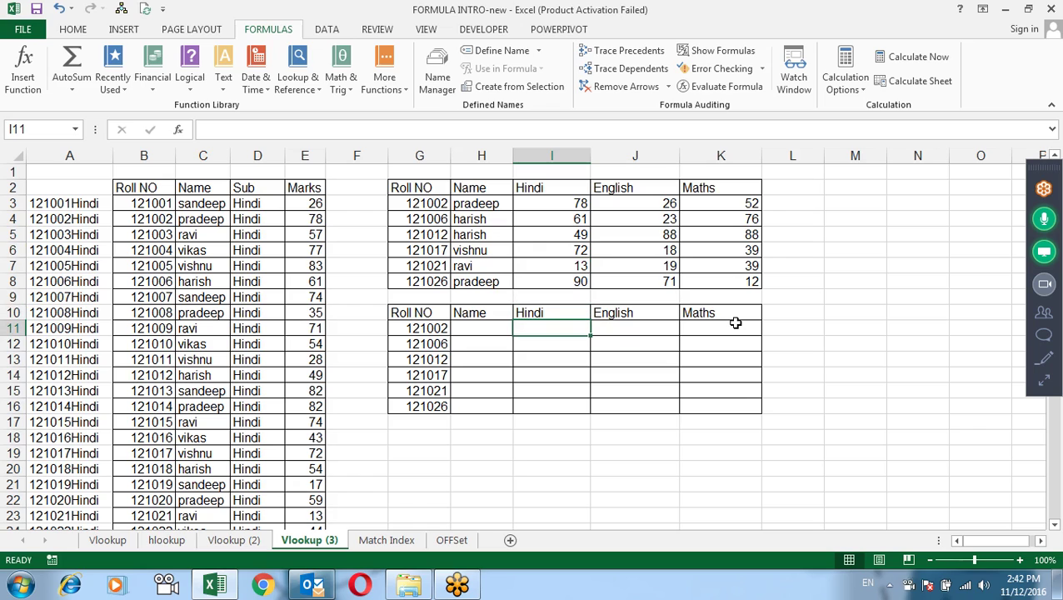
key("Left")
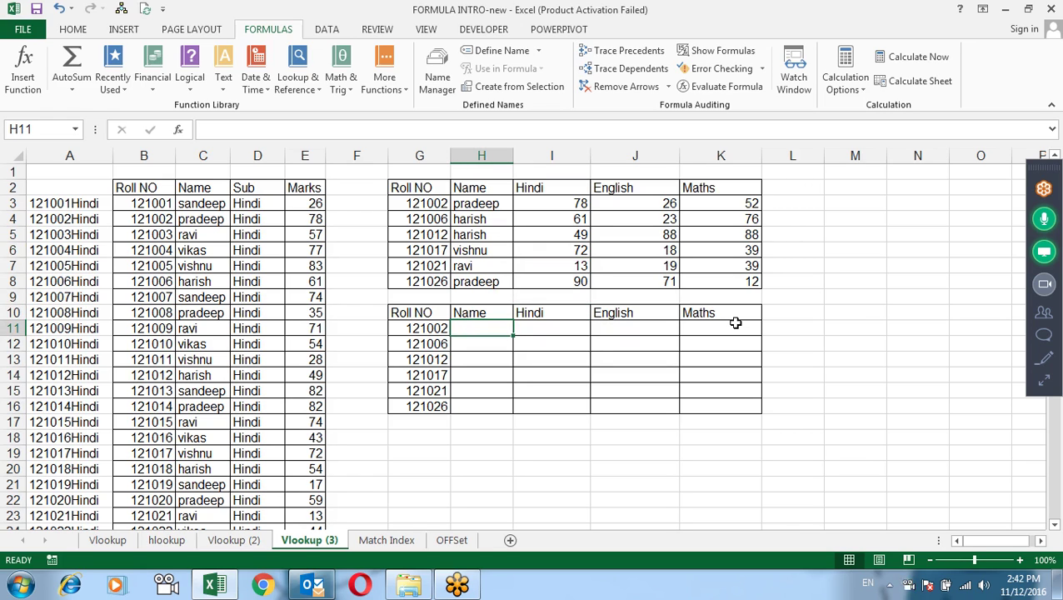
left_click_drag(70, 205, 50, 360)
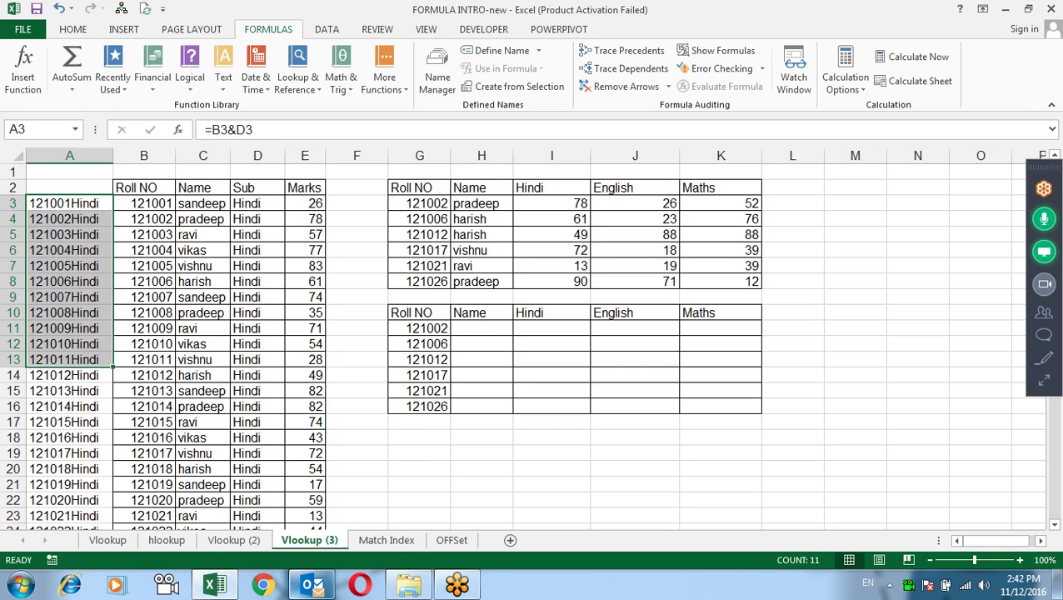
left_click(85, 234)
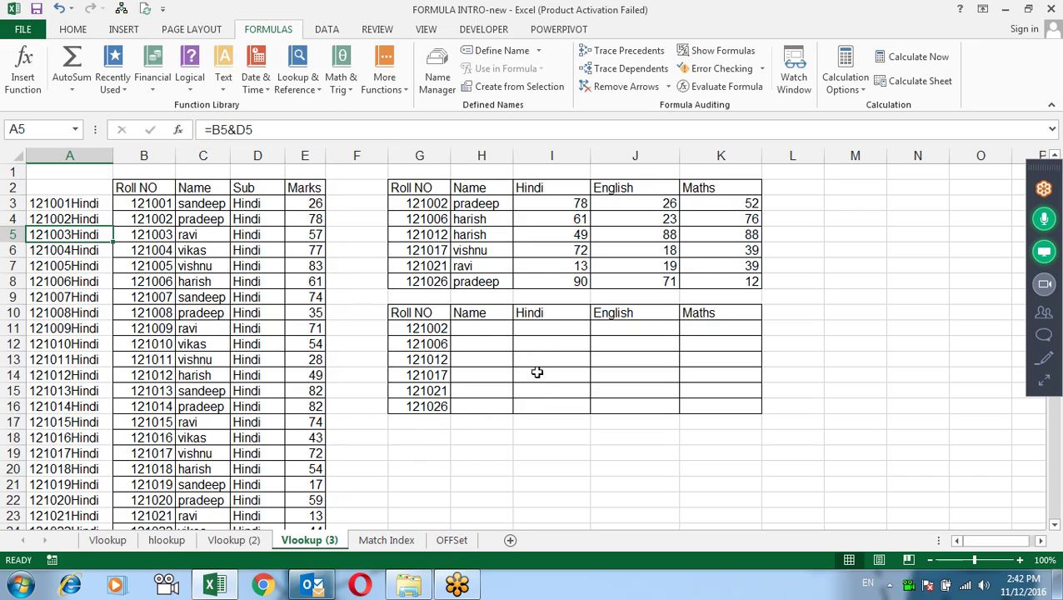
left_click(481, 333)
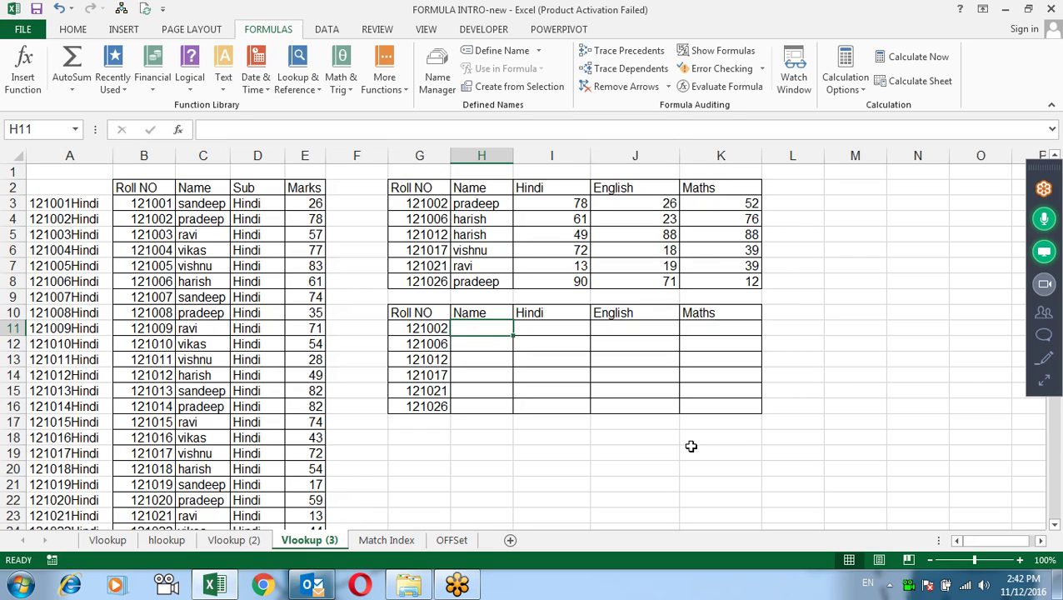
- Start a VLOOKUP in H11 keyed on G11, then abandon it
type("=c")
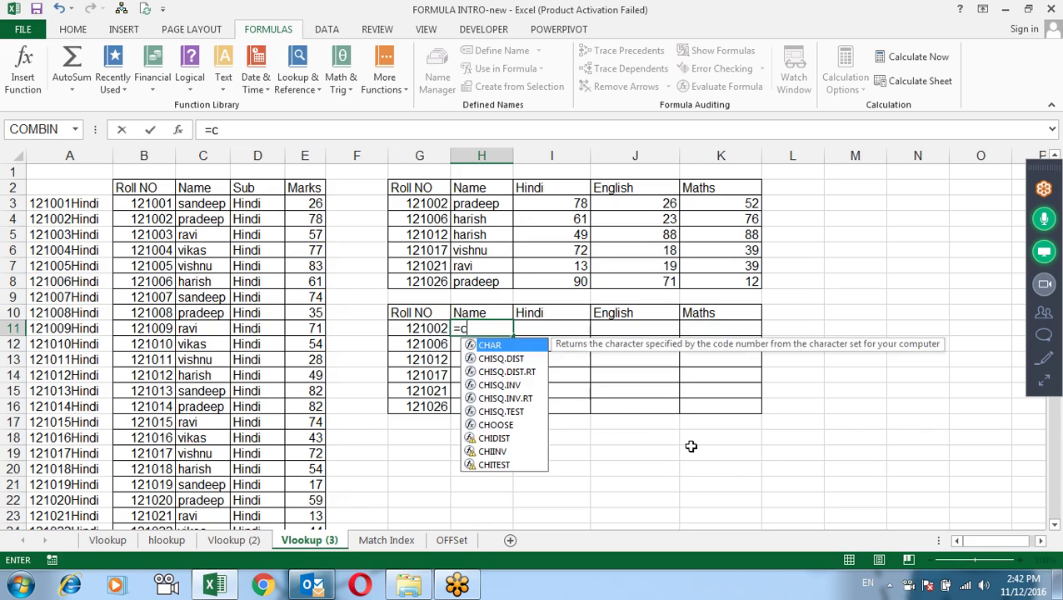
key("BackSpace")
type("vl")
key("Tab")
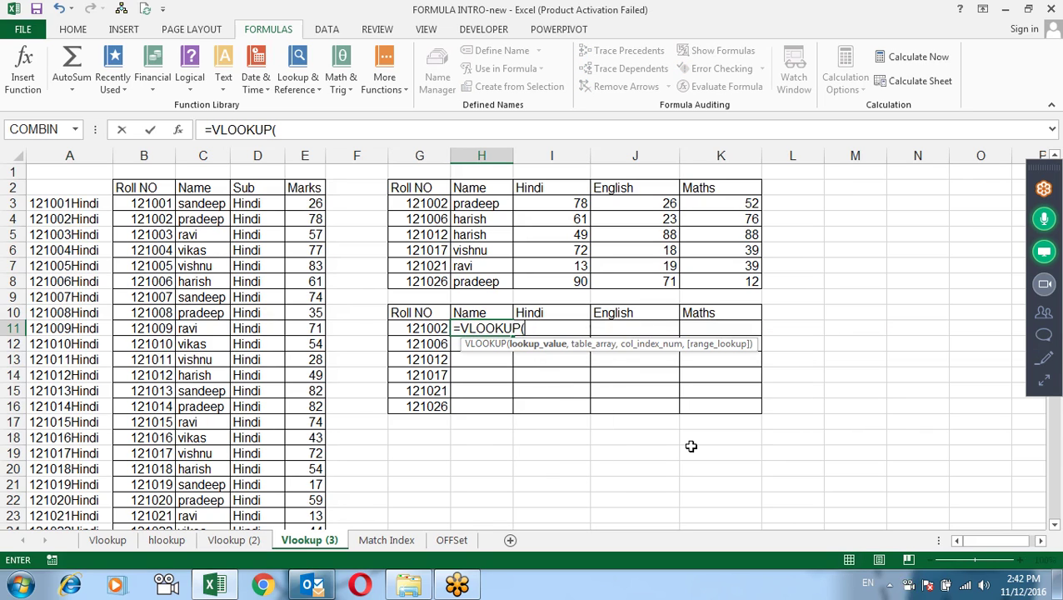
left_click(431, 327)
key("F4")
key("F4")
key("F4")
type("&")
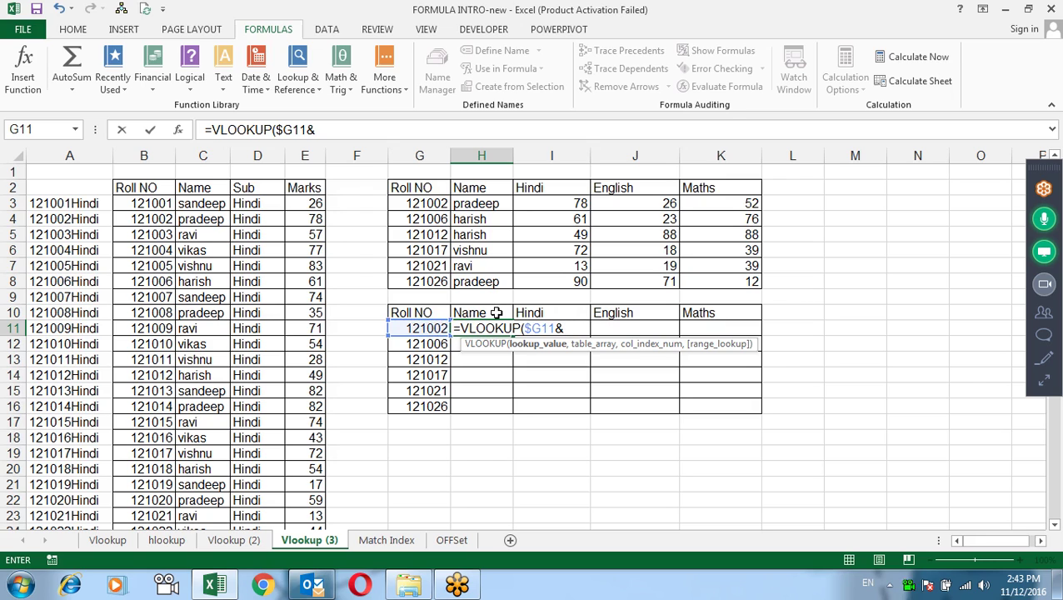
key("Escape")
- In I11, begin =VLOOKUP($G11&I$10,CHOOSE({1,2}, keyed on roll number and Hindi header
left_click(551, 333)
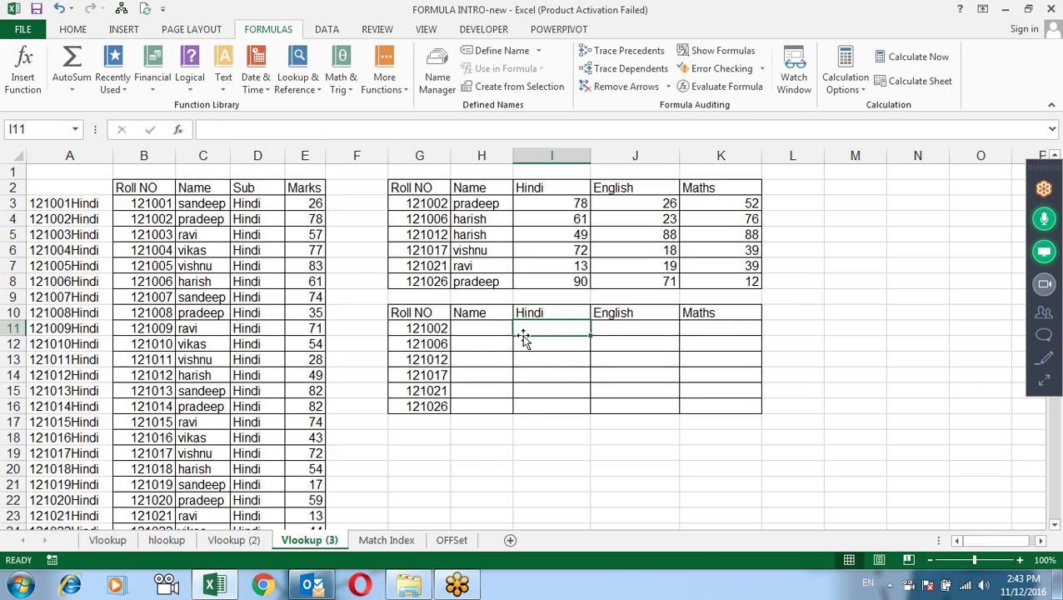
type("=vl")
key("Tab")
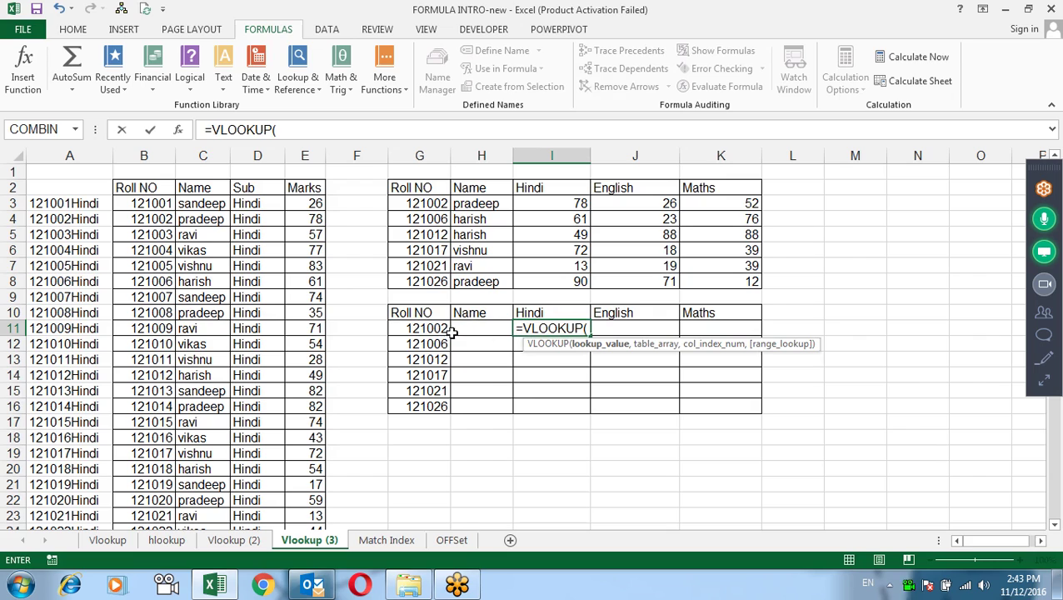
left_click(421, 329)
key("F4")
key("F4")
key("F4")
type("&")
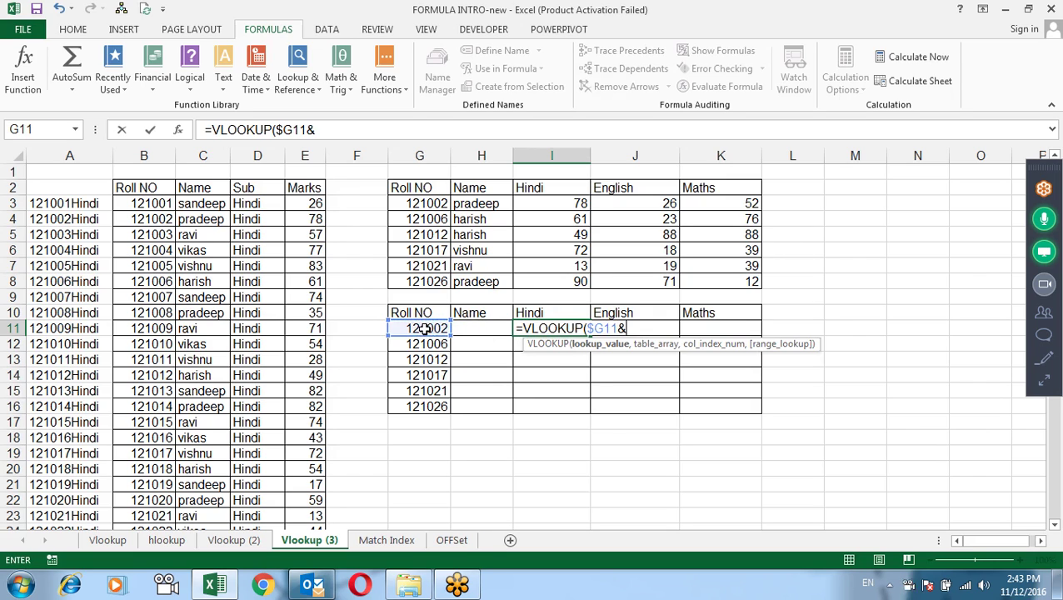
left_click(552, 311)
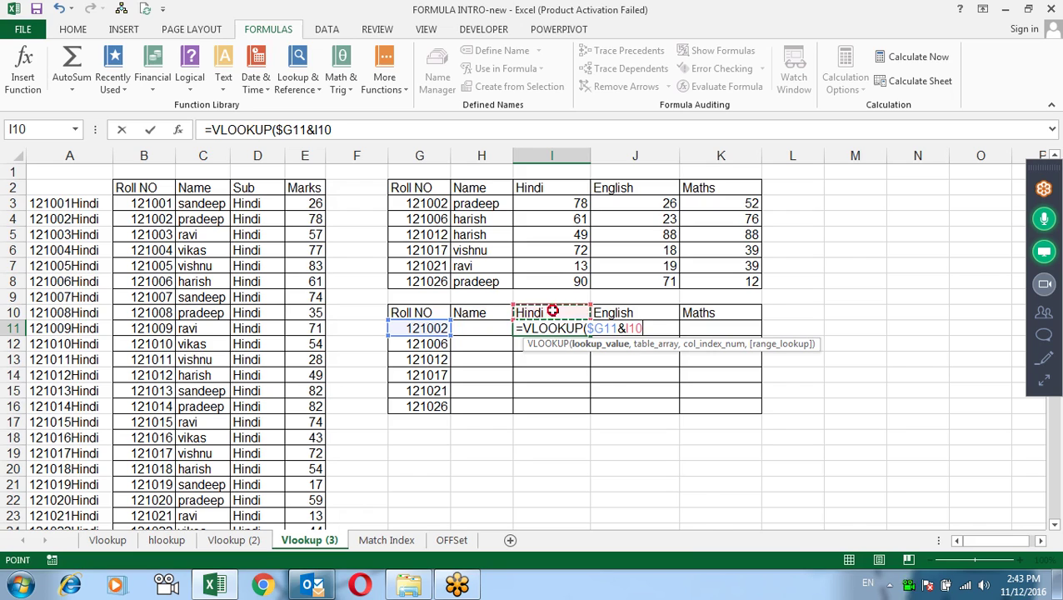
key("F4")
key("F4")
type("$10,")
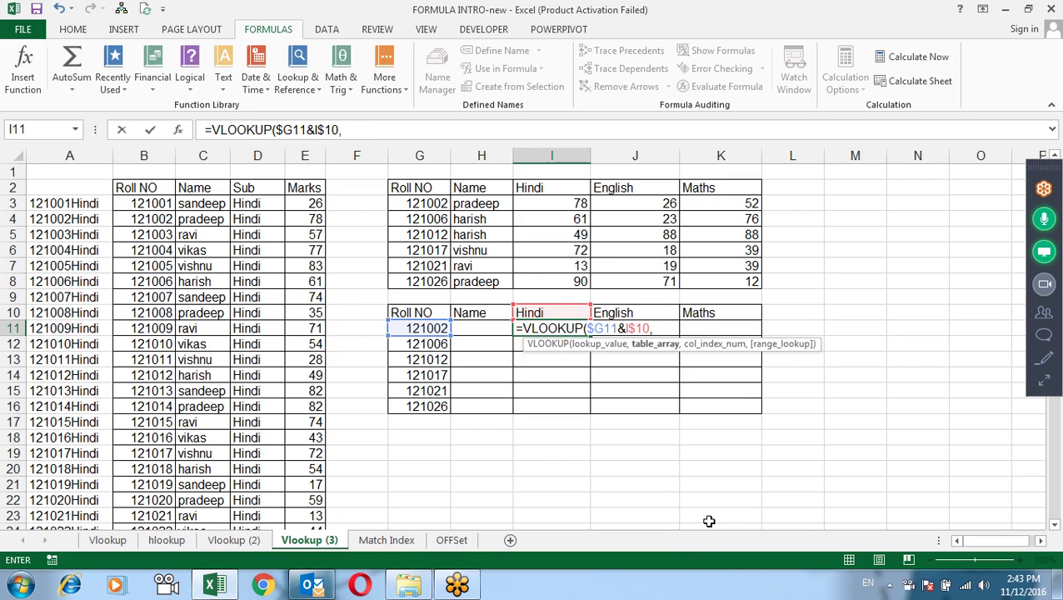
type("cho")
key("Tab")
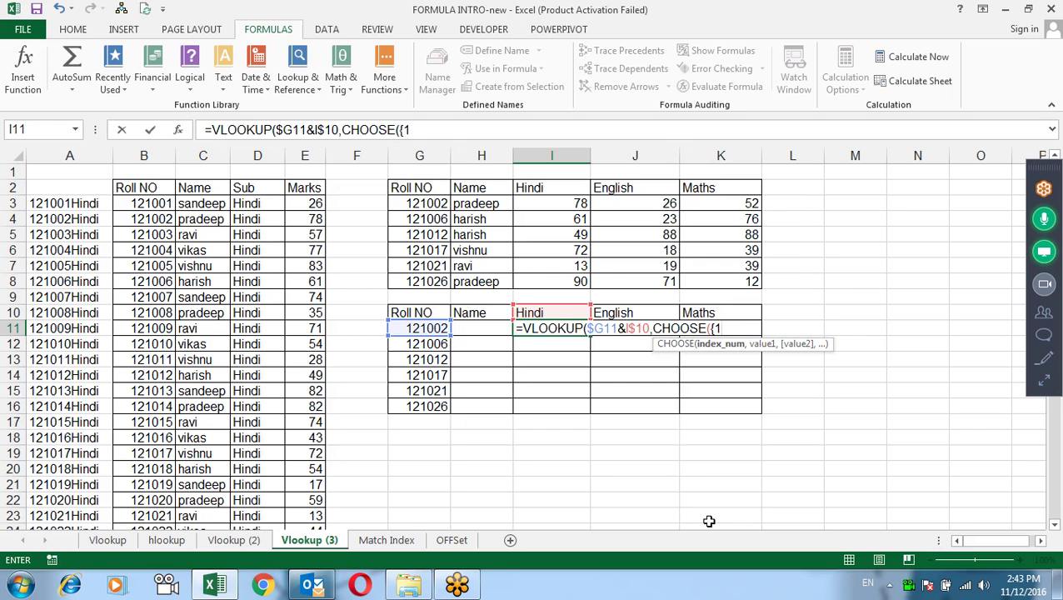
type("2}")
type(",")
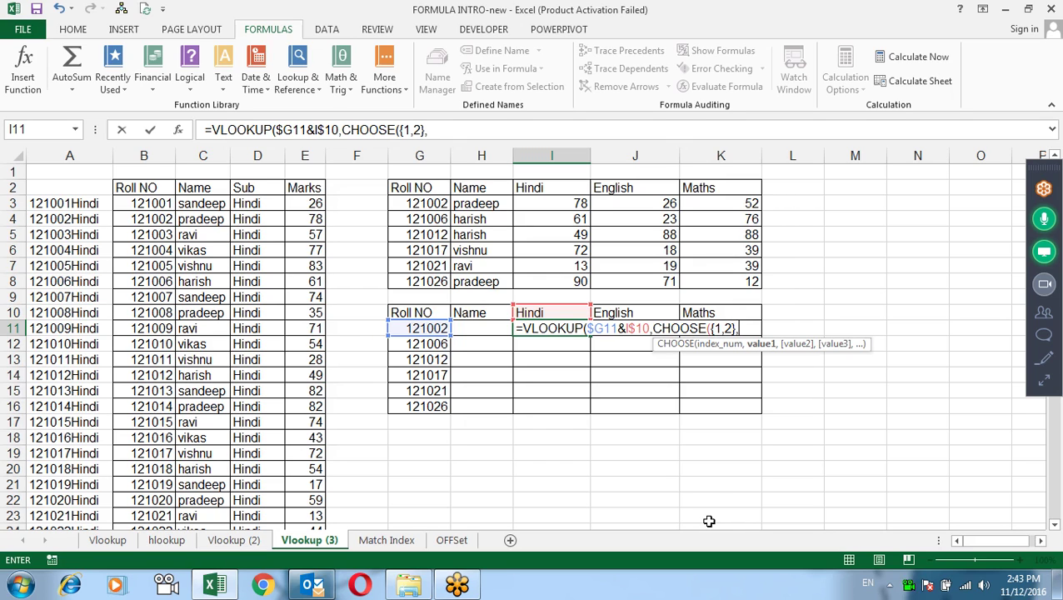
- Add the joined range $B$3:$B$110&$D$3:$D$110 as CHOOSE's first column
left_click(157, 199)
key("ctrl+shift+Down")
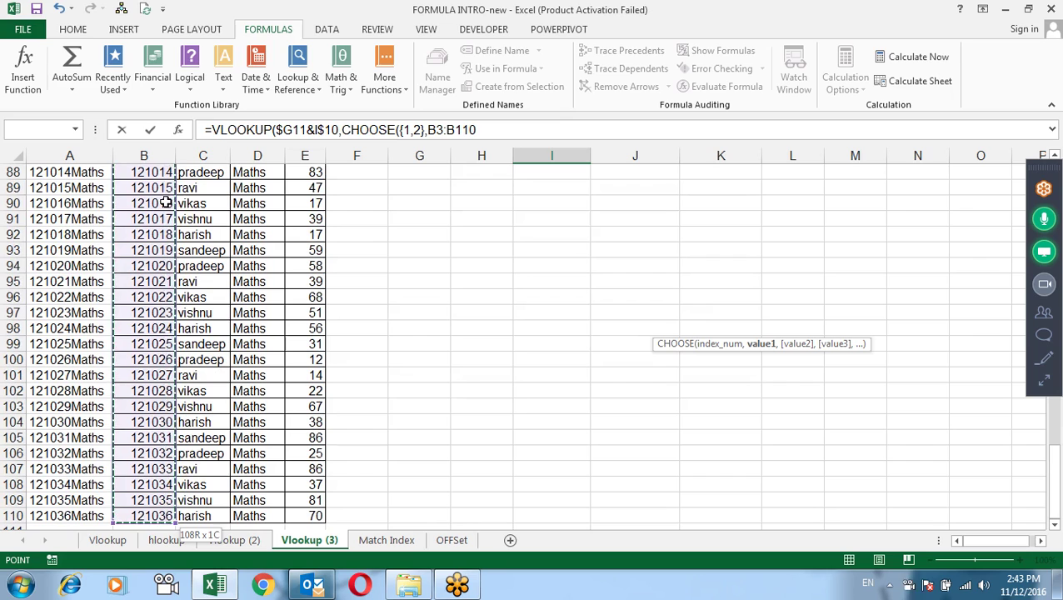
left_click(522, 132)
type("&")
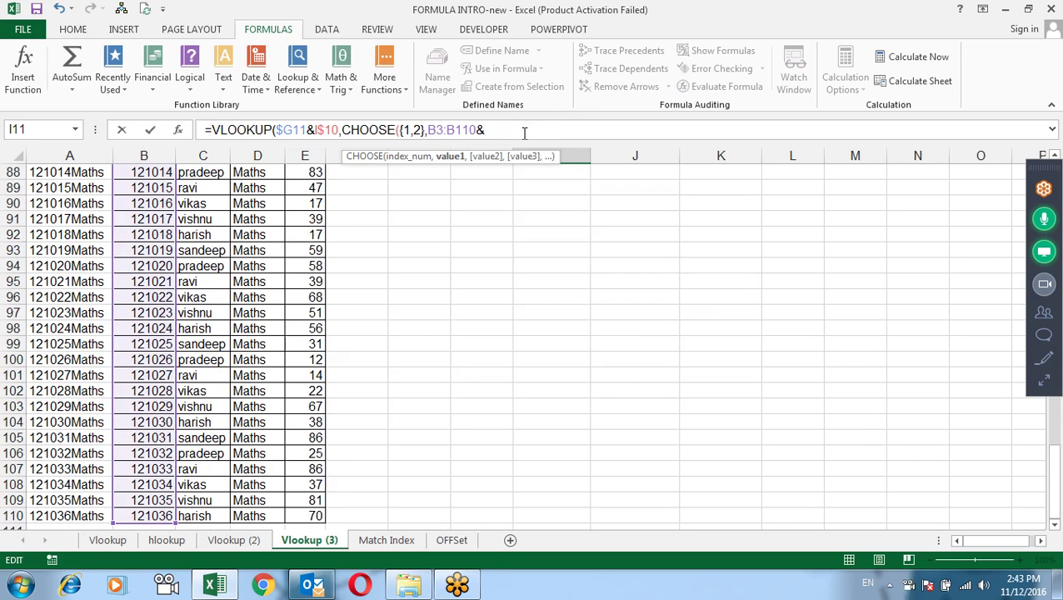
left_click(263, 202)
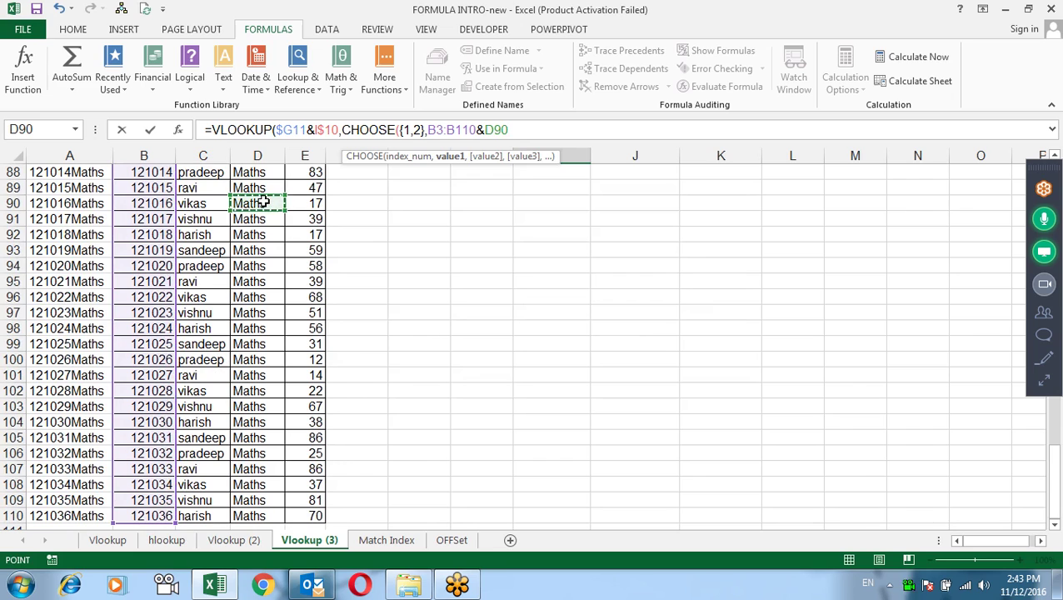
key("ctrl+Up")
key("Down")
key("ctrl+shift+Down")
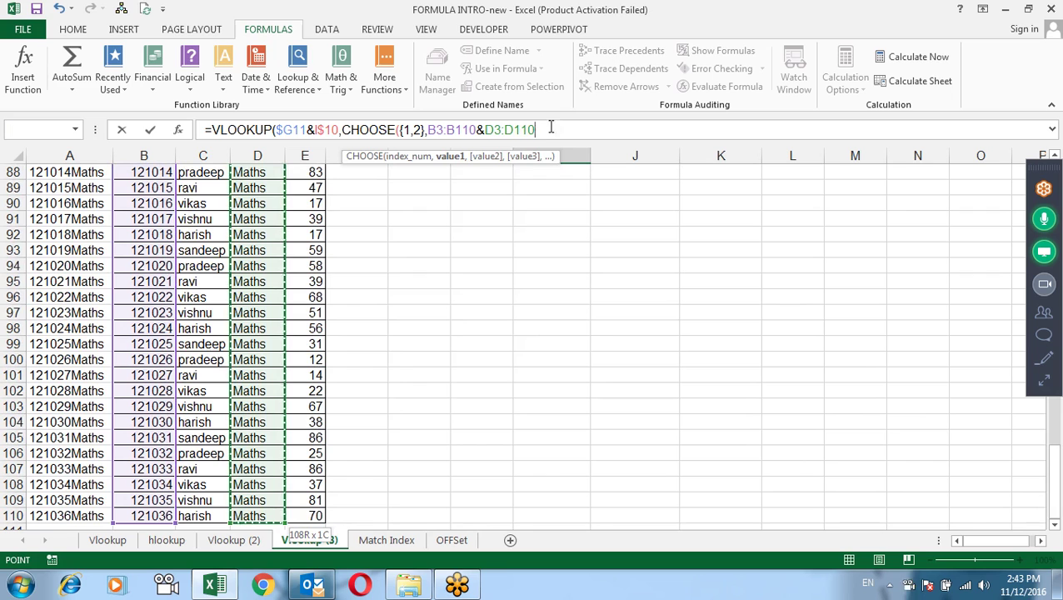
left_click_drag(551, 129, 483, 130)
key("F5")
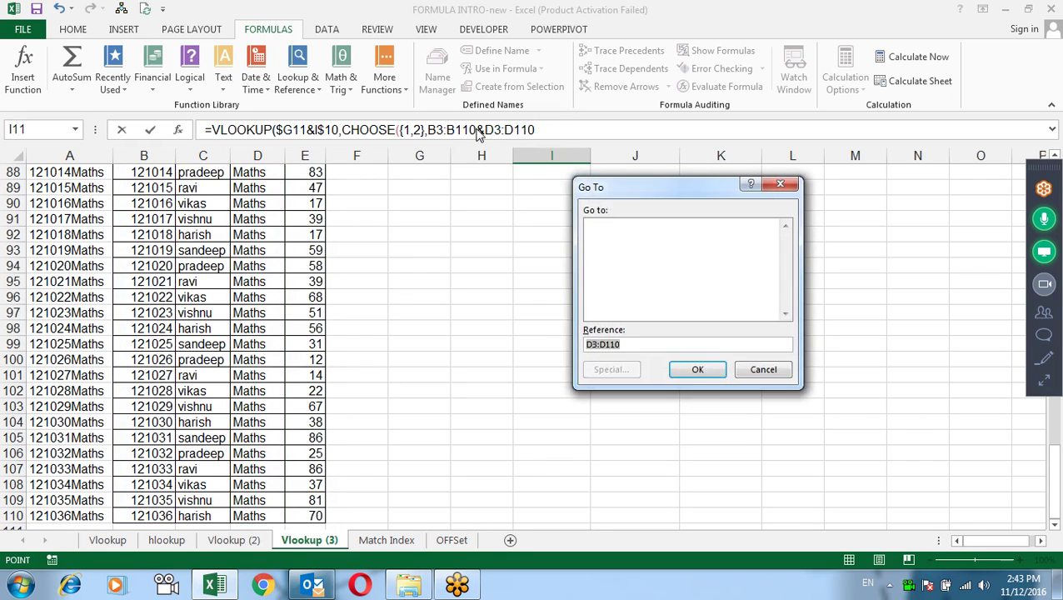
key("Return")
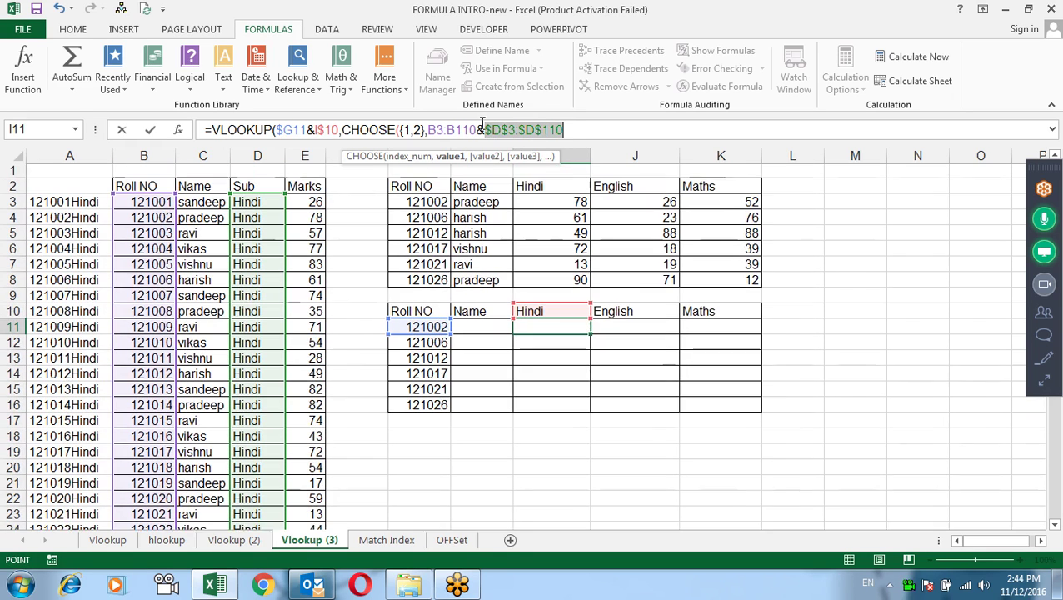
key("F4")
left_click_drag(476, 130, 430, 130)
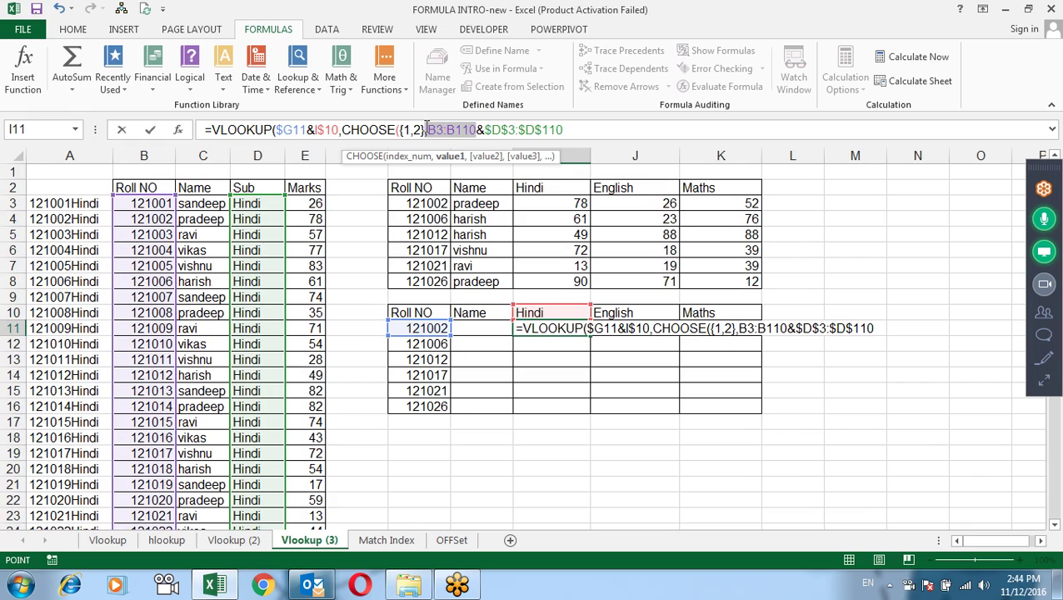
key("F4")
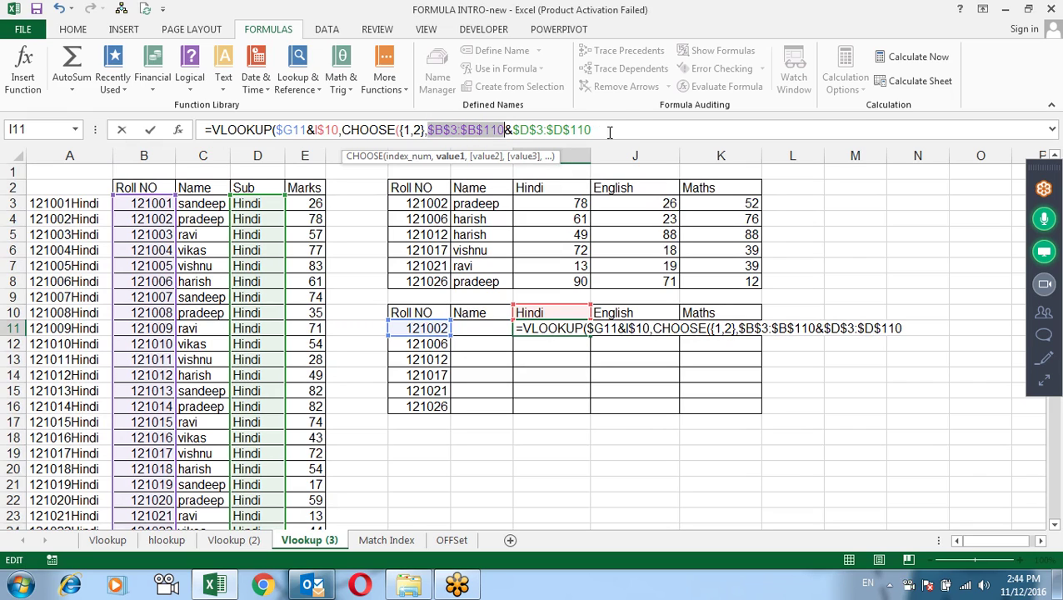
left_click(608, 132)
- Finish with $E$3:$E$110, column index 2 and exact match 0, and commit
type(",")
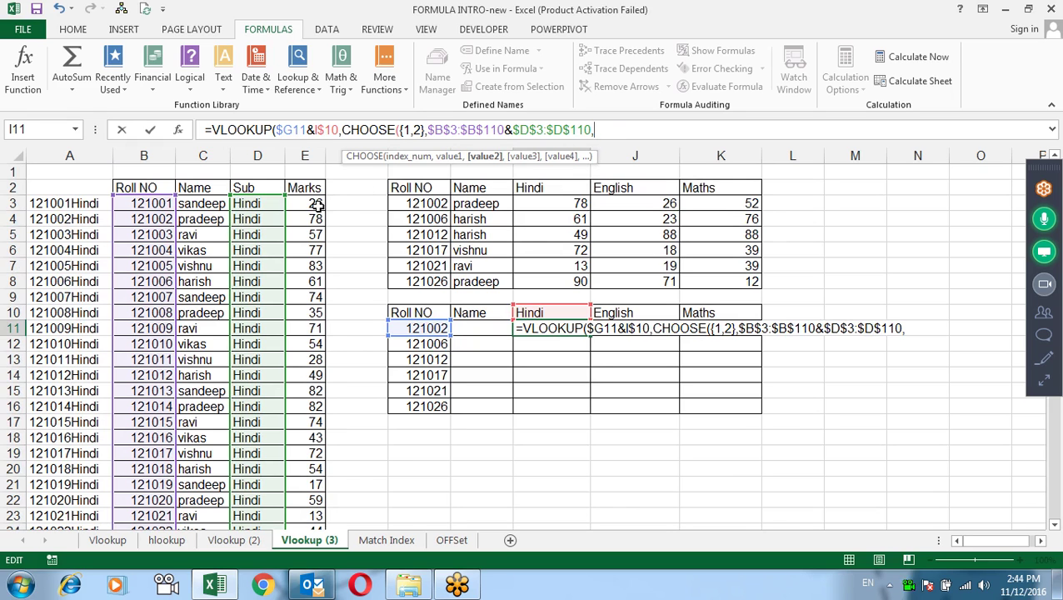
left_click(317, 207)
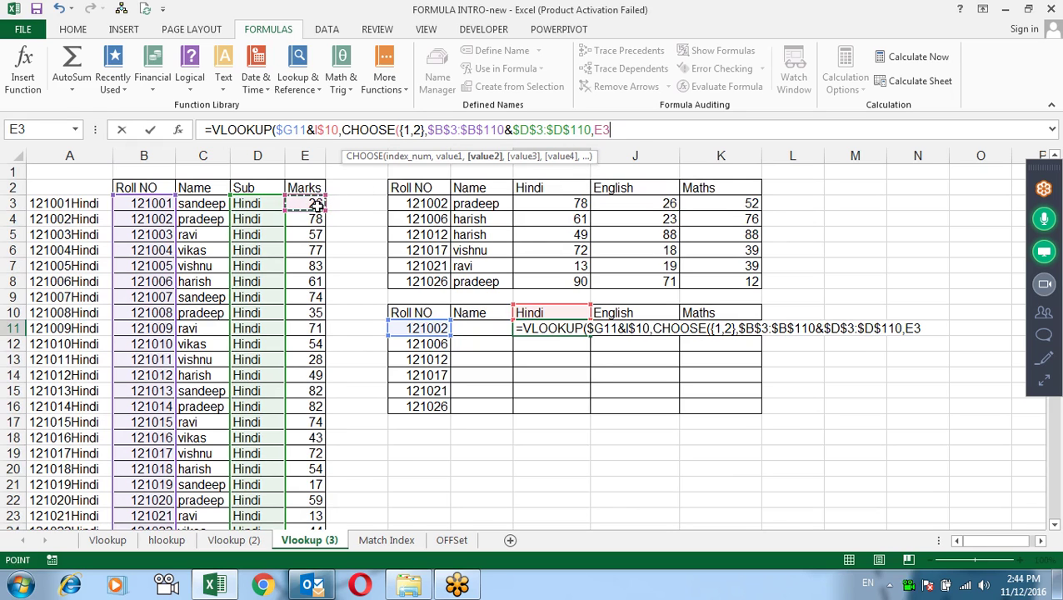
key("ctrl+shift+Down")
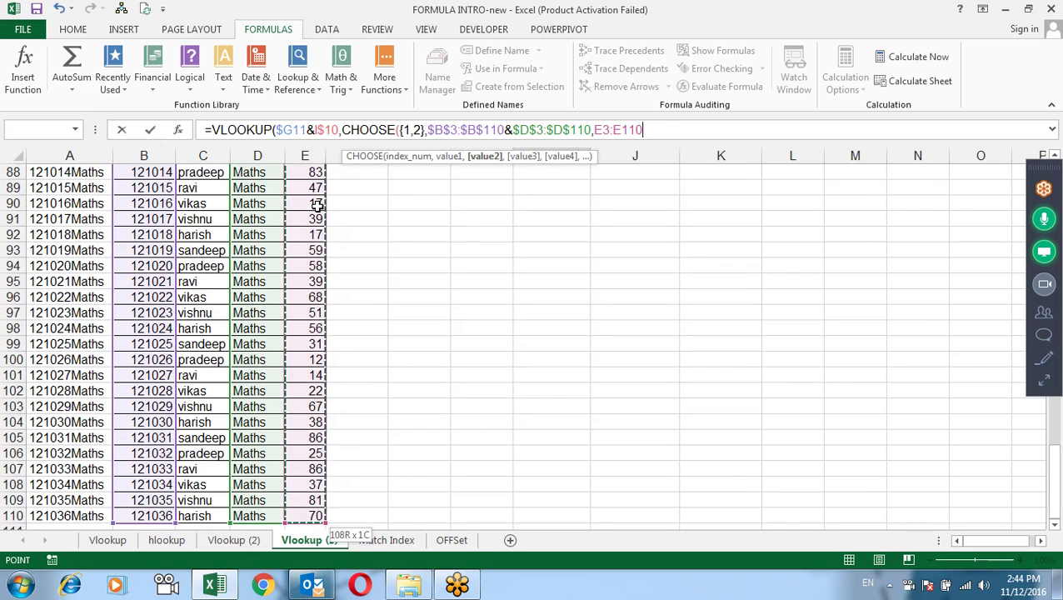
key("F4")
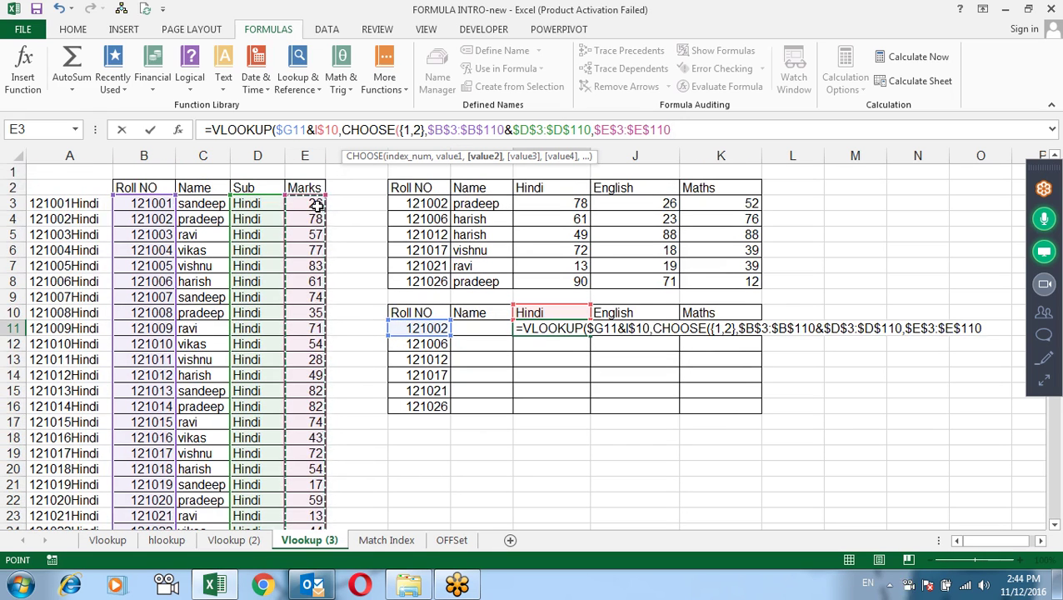
type(")")
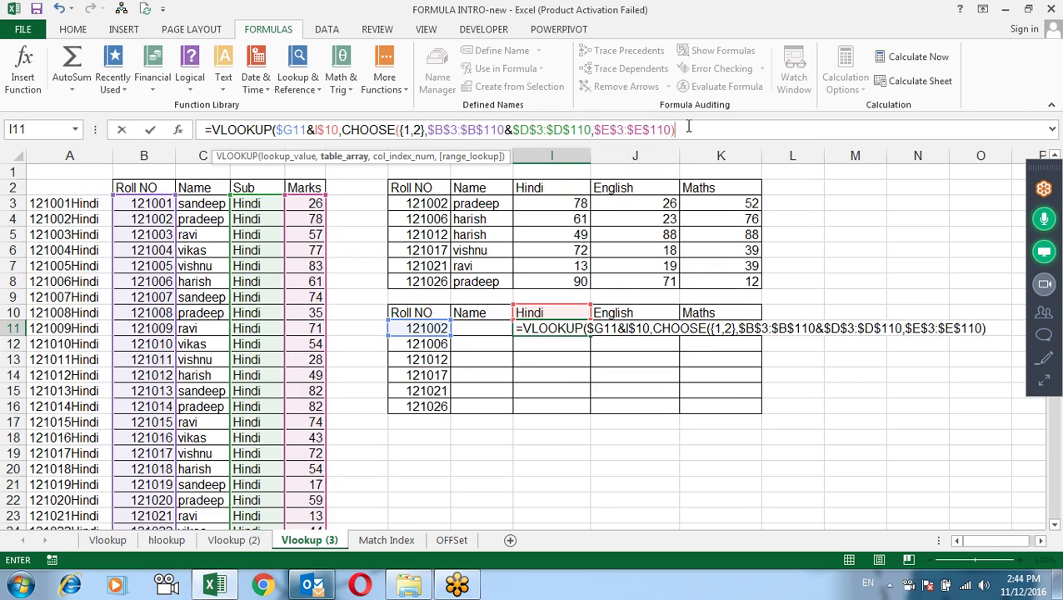
left_click(686, 127)
type(",2")
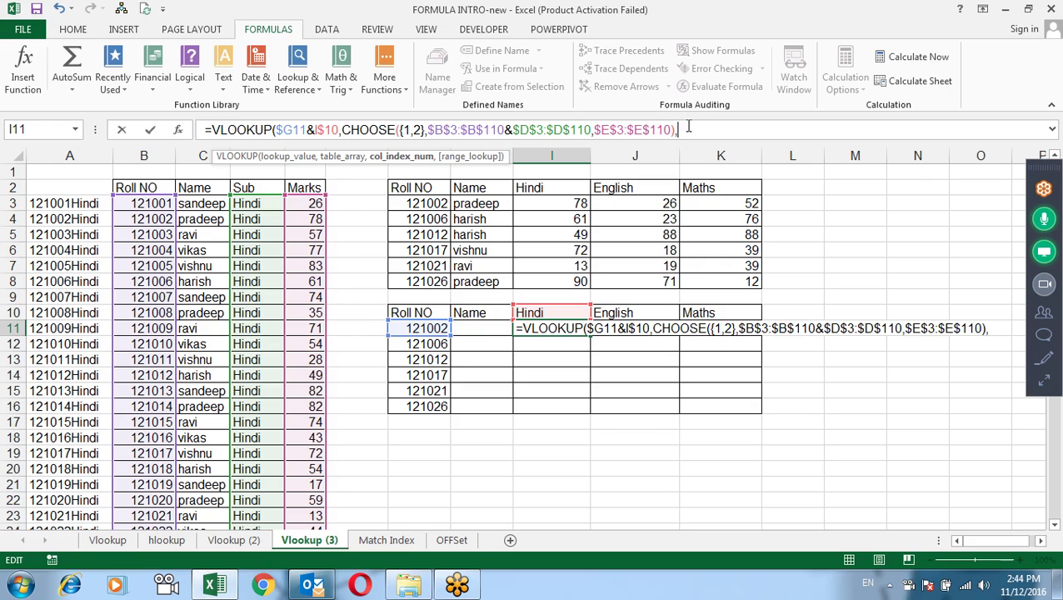
type(",")
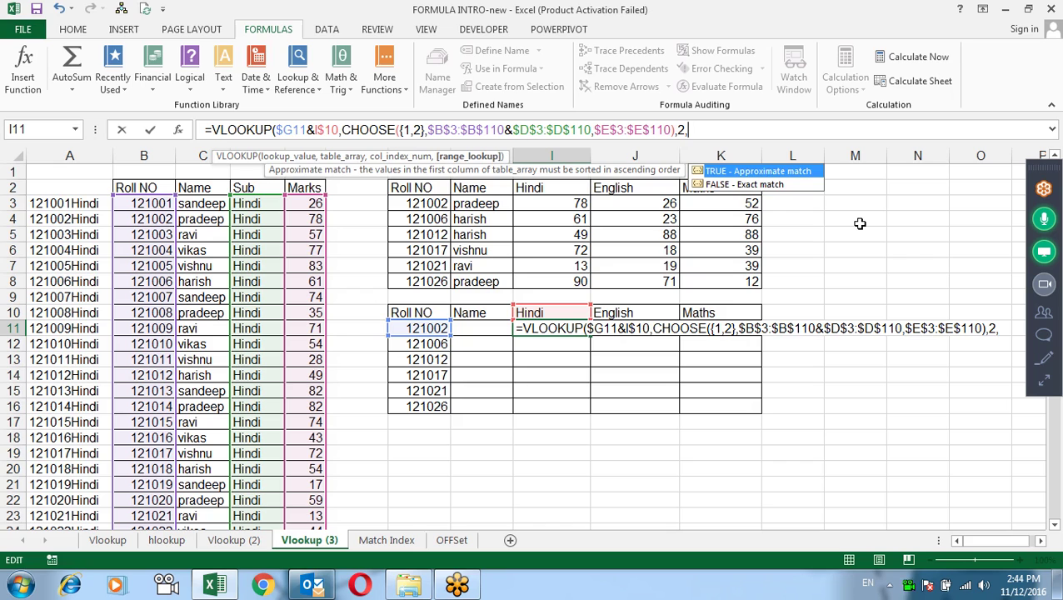
type("0)")
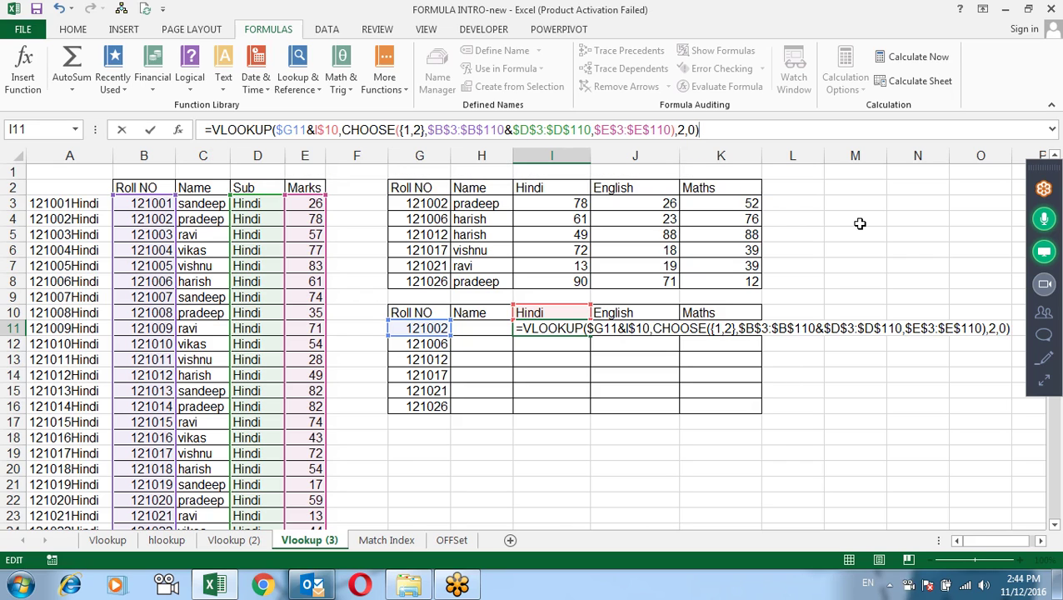
key("Return")
- Re-enter I11 as an array formula showing 78 and copy it
key("Up")
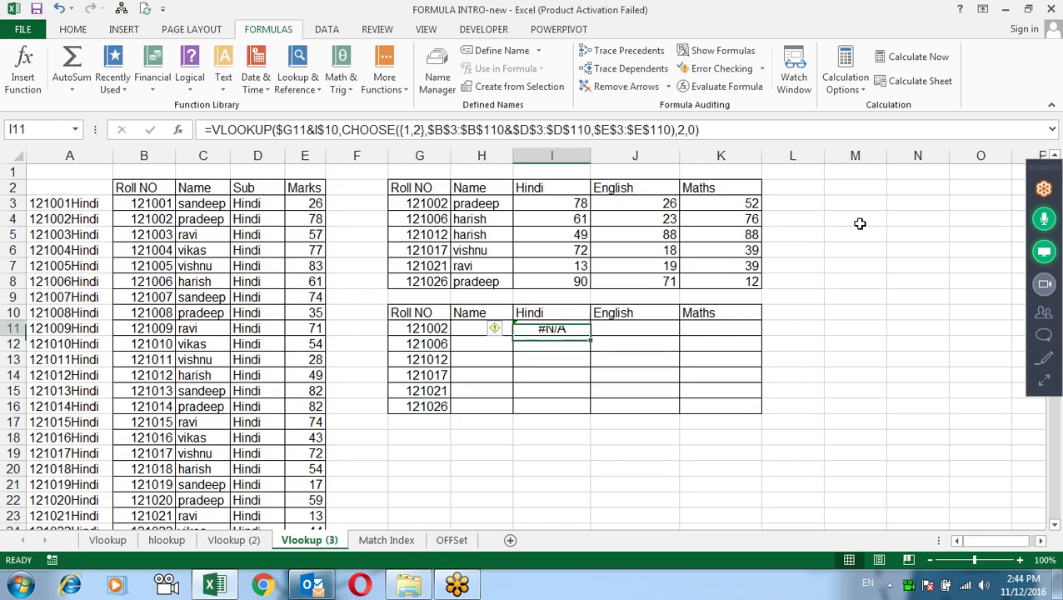
key("F2")
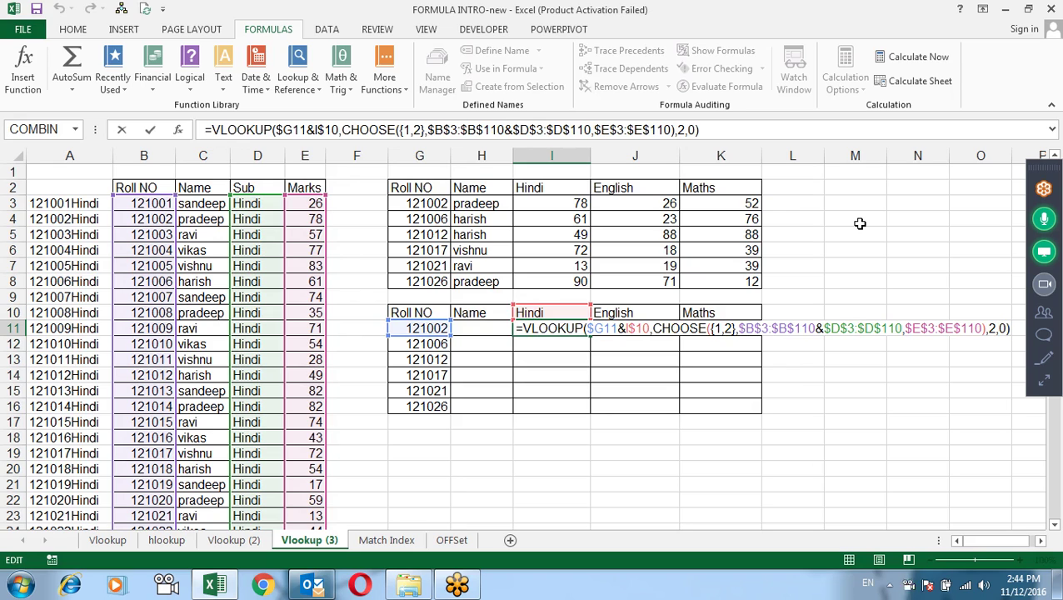
key("ctrl+shift+Return")
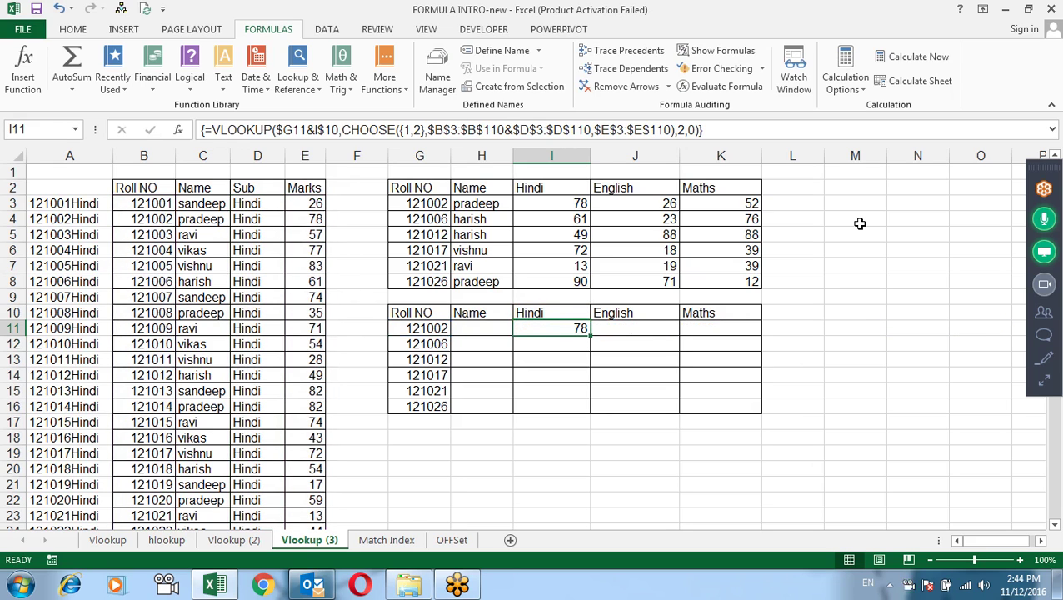
key("ctrl+c")
- Try pasting across the results block and dismiss the array-change warning
key("Right")
key("shift+Right")
key("Left")
key("shift+Right")
key("shift+Right")
key("shift+Down")
key("shift+Down")
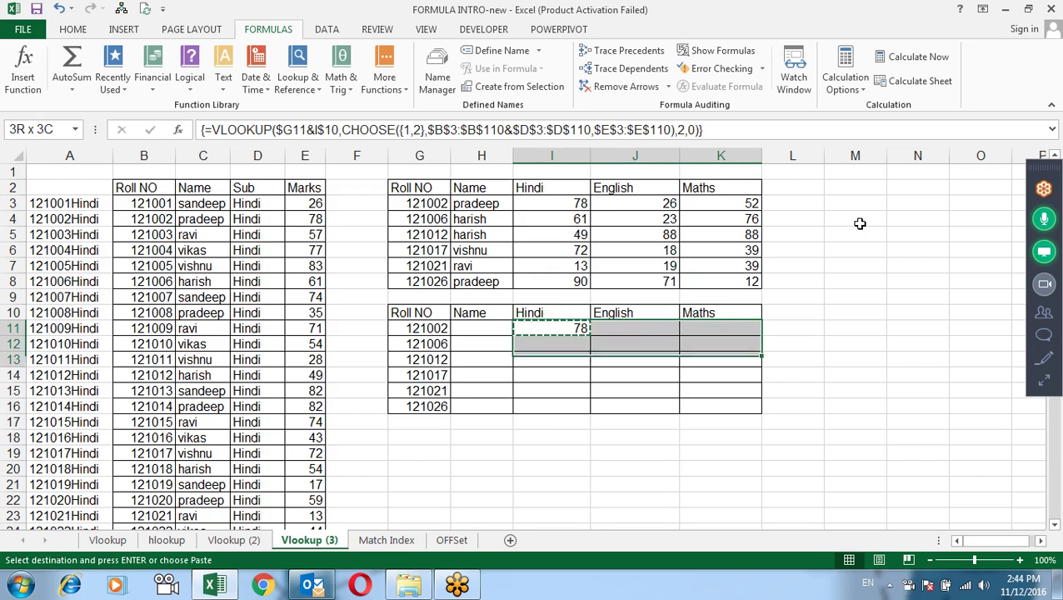
key("shift+Down")
key("shift+Down")
key("shift+Down")
key("shift+Down")
key("Return")
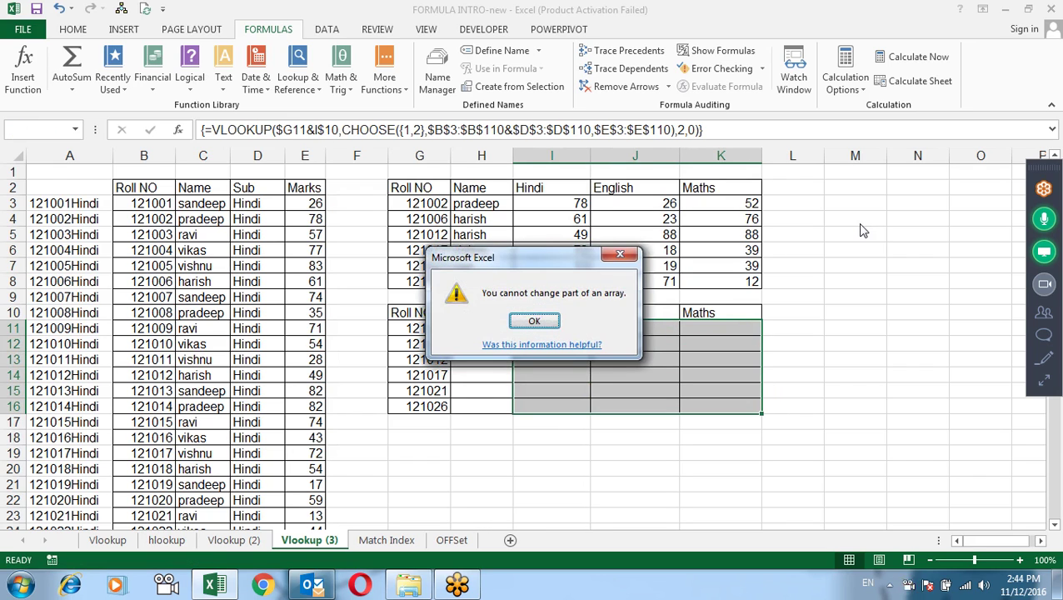
key("Return")
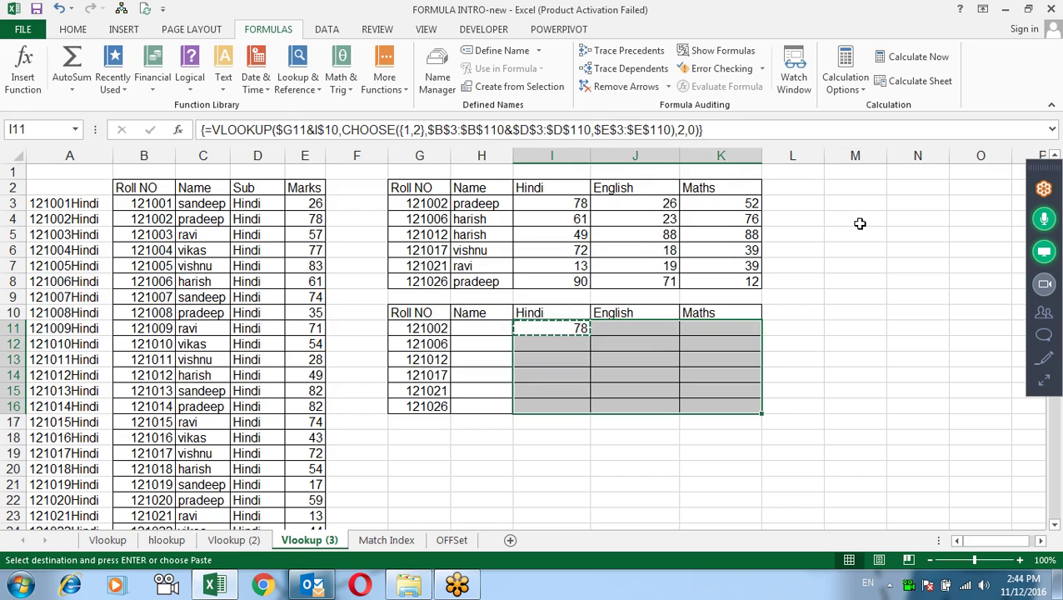
- Paste the formula down the Hindi column into I12:I16
key("Right")
key("Down")
key("Left")
key("shift+Down")
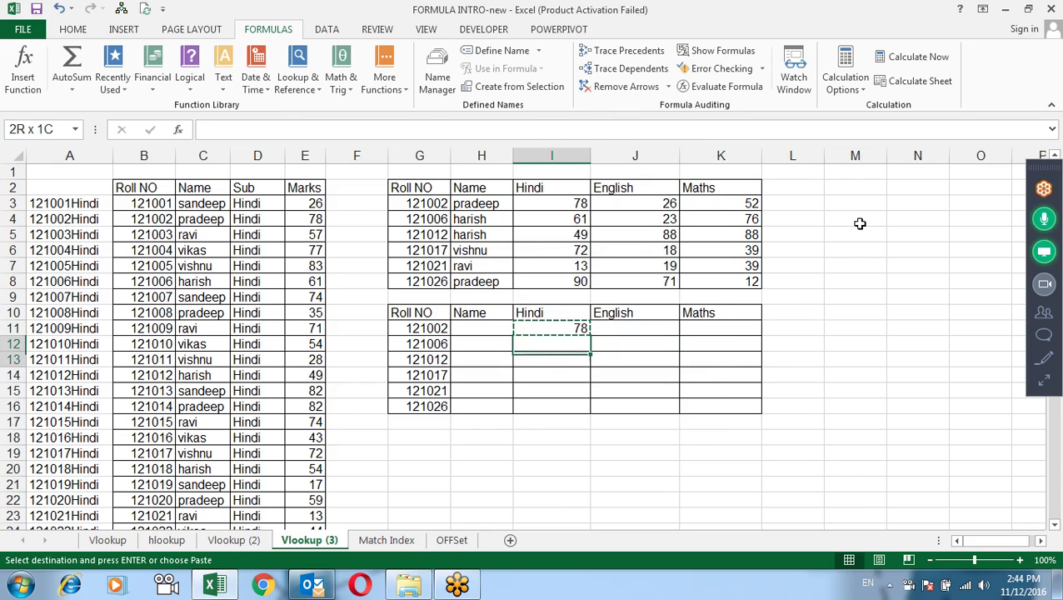
key("shift+Down")
- Paste the formula into the English and Maths cells J11:K16
key("shift+Down")
key("shift+Down")
key("ctrl+v")
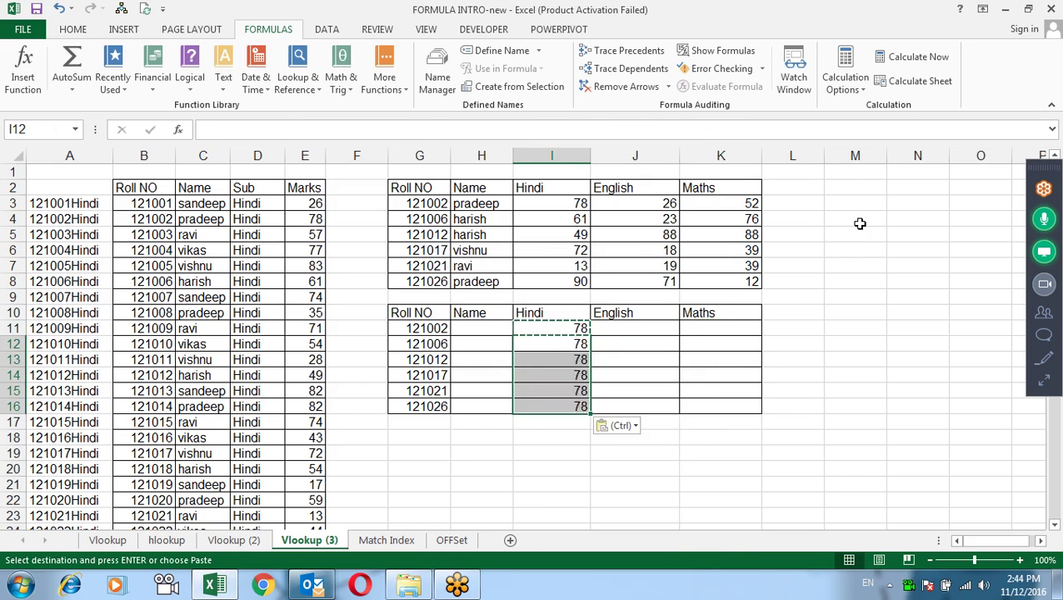
key("Right")
key("Up")
key("shift+Right")
key("shift+Down")
key("shift+Down")
key("shift+Down")
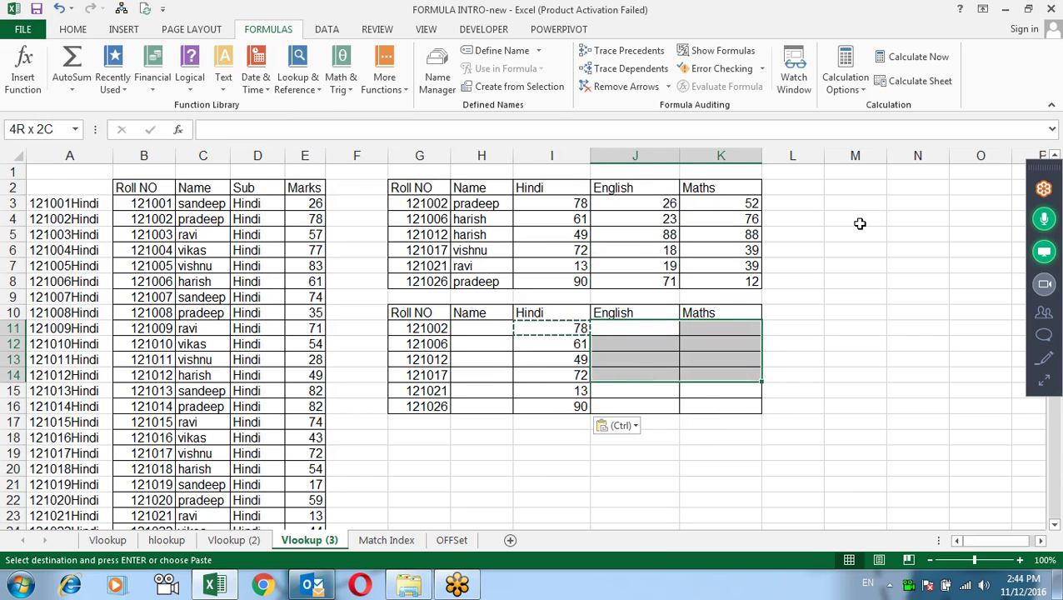
key("shift+Down")
key("shift+Down")
key("ctrl+v")
key("Escape")
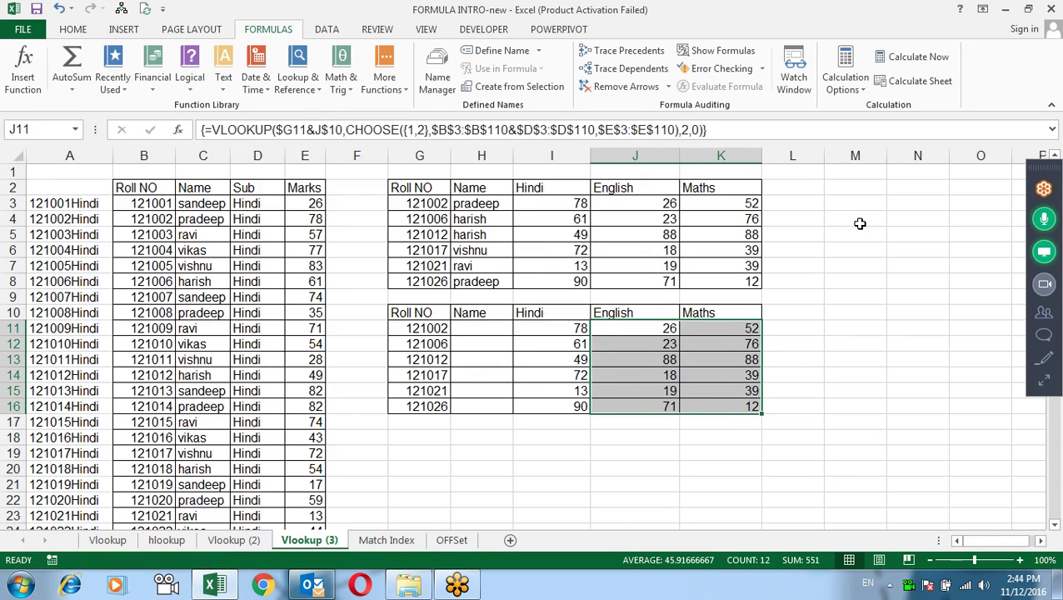
key("Down")
- Check the pasted formulas cell by cell, including J12
key("Left")
key("Up")
key("Right")
key("Right")
key("Left")
key("Left")
key("Left")
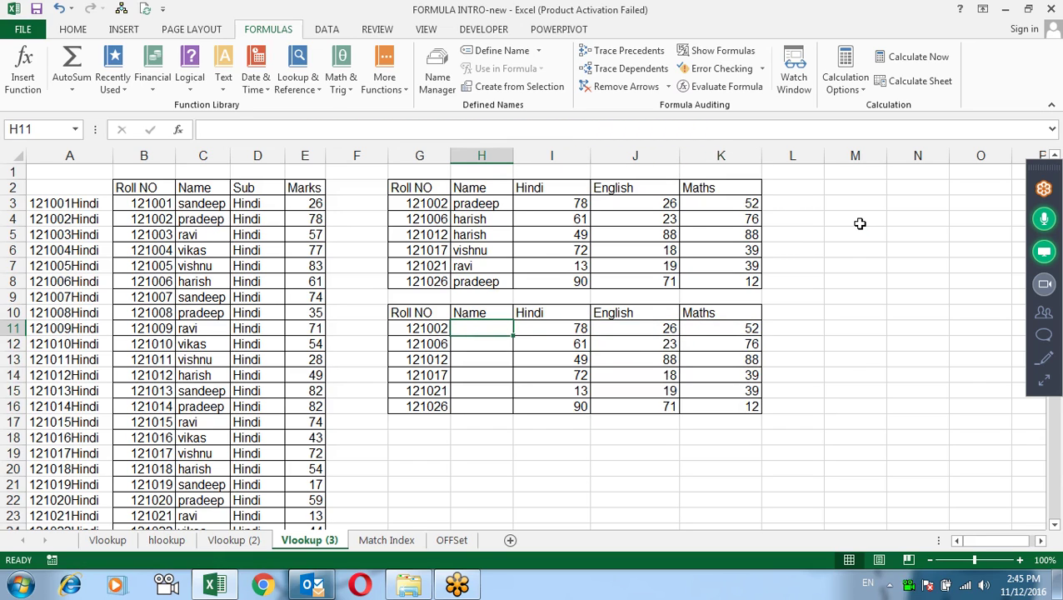
key("Down")
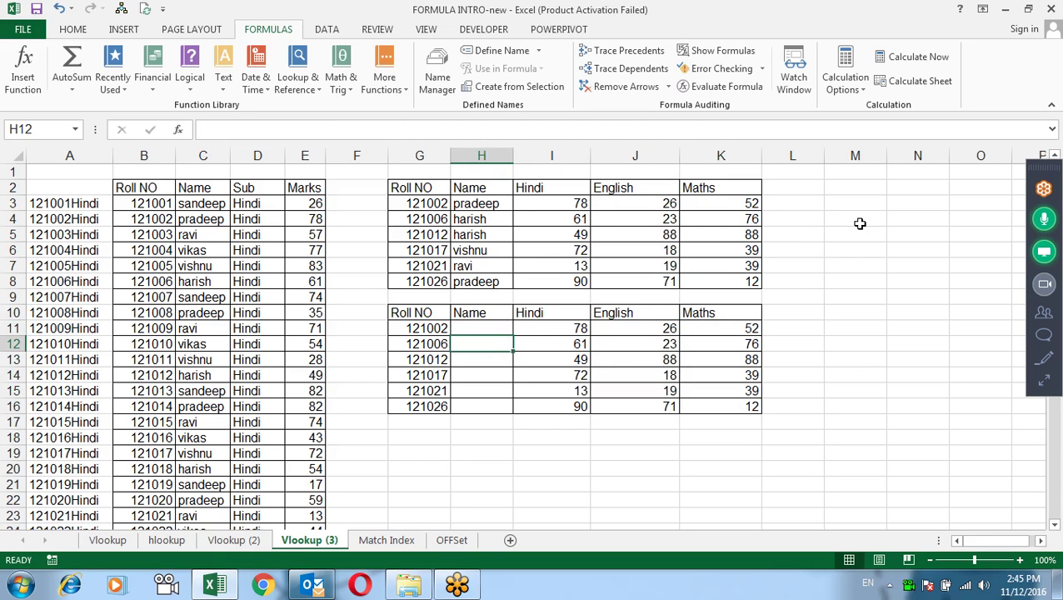
key("Right")
key("Right")
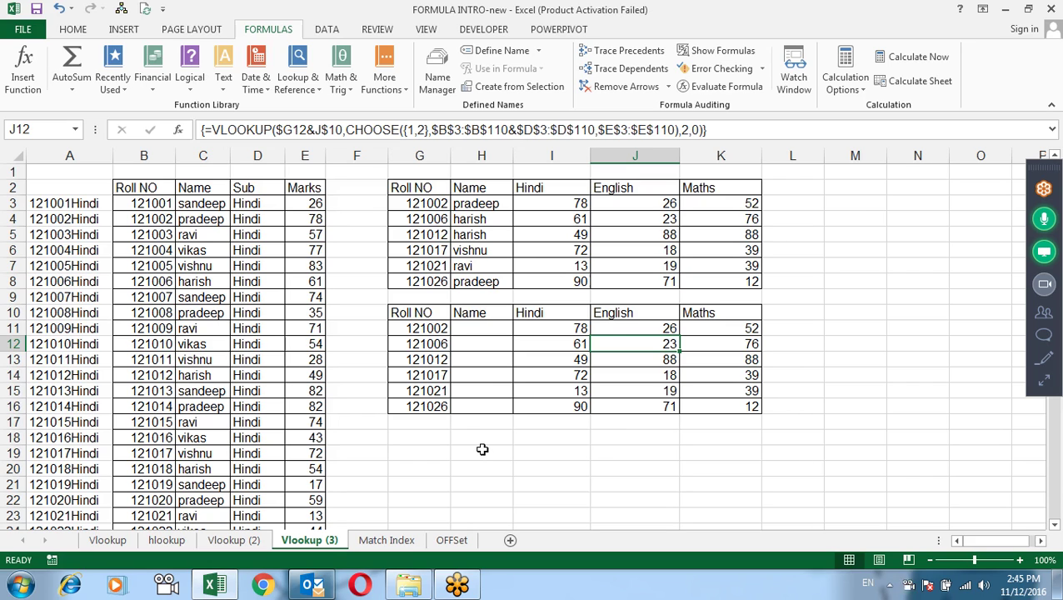
- Open the Vlookup (2) sheet to view its IFERROR name lookups
left_click(259, 540)
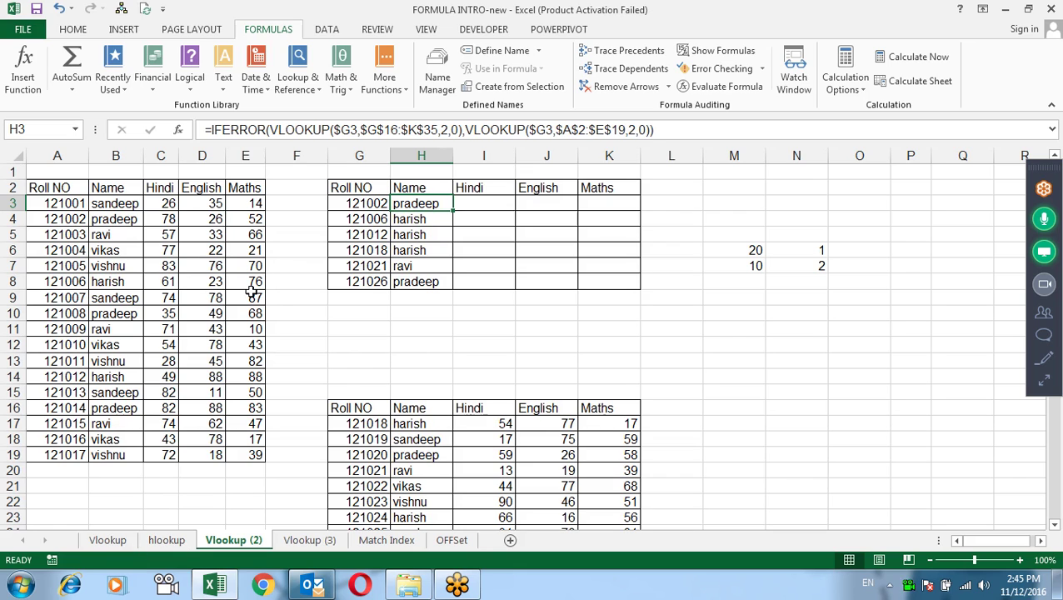
left_click(210, 129)
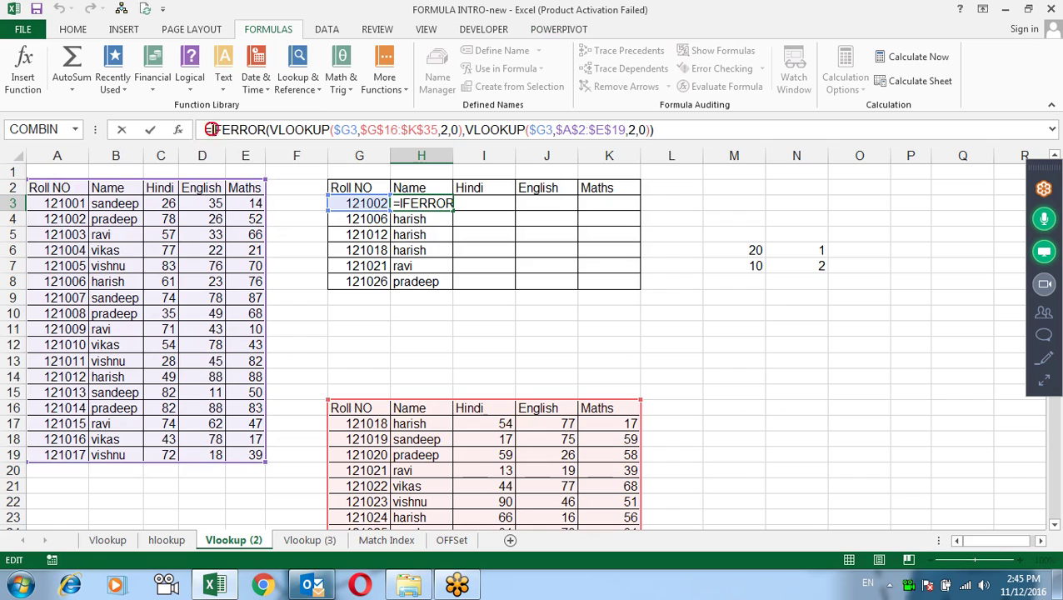
type("if")
key("Down")
key("Tab")
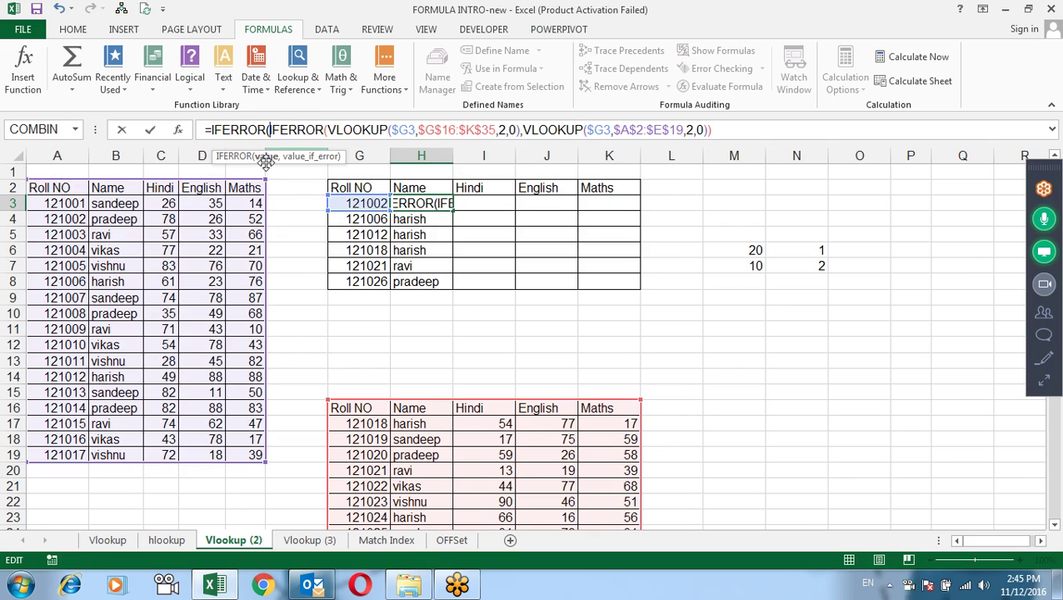
left_click(268, 157)
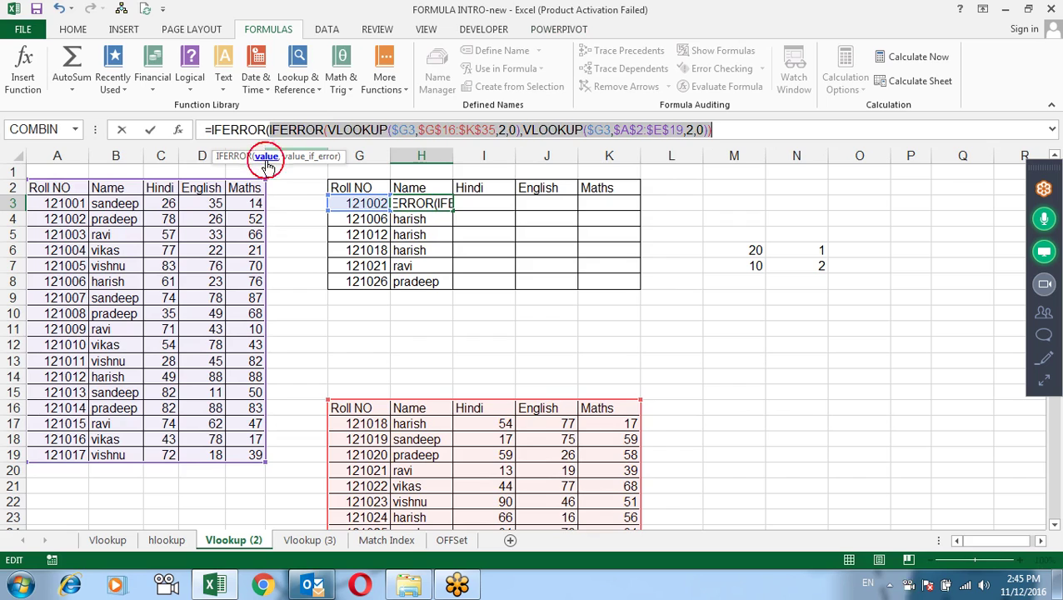
left_click(735, 125)
type(",")
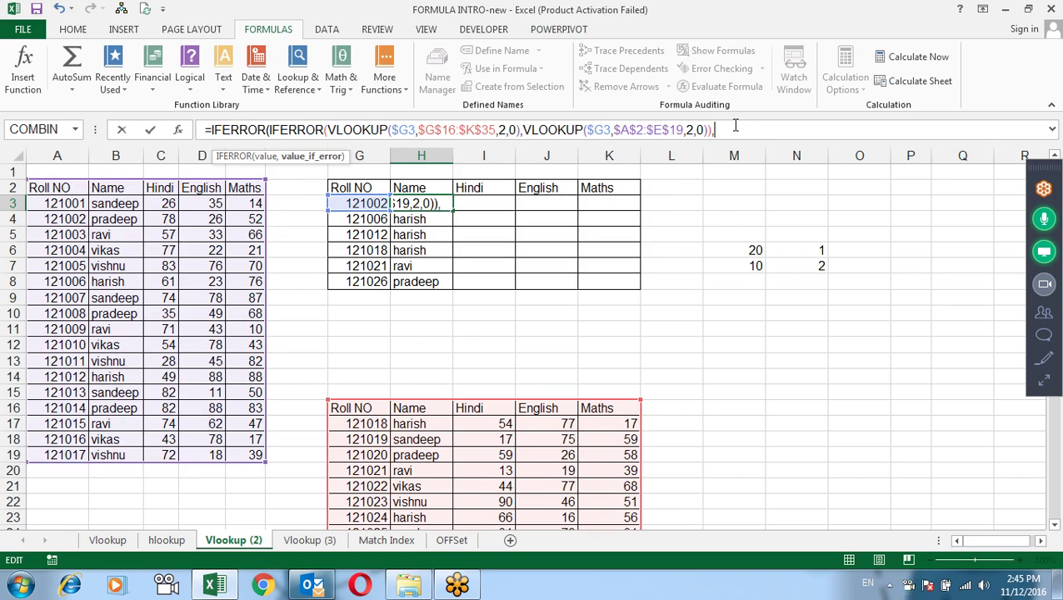
type("vl")
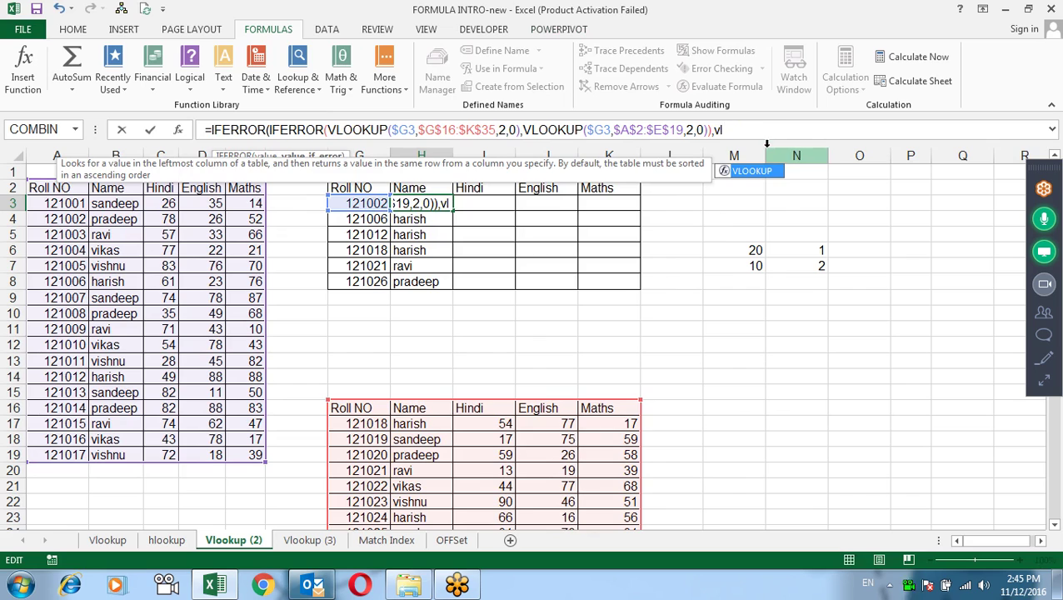
key("Tab")
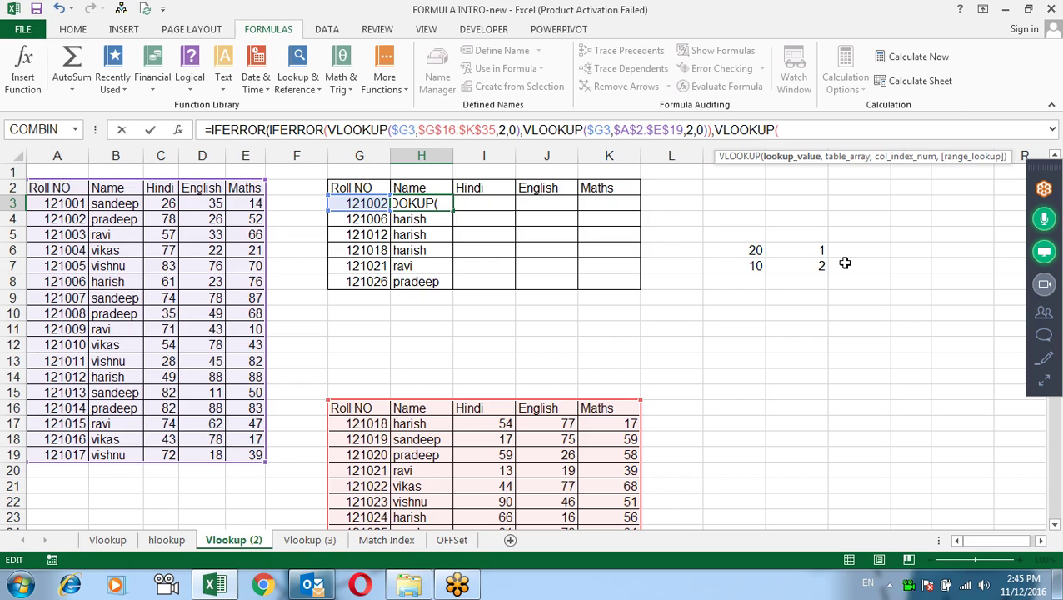
key("Escape")
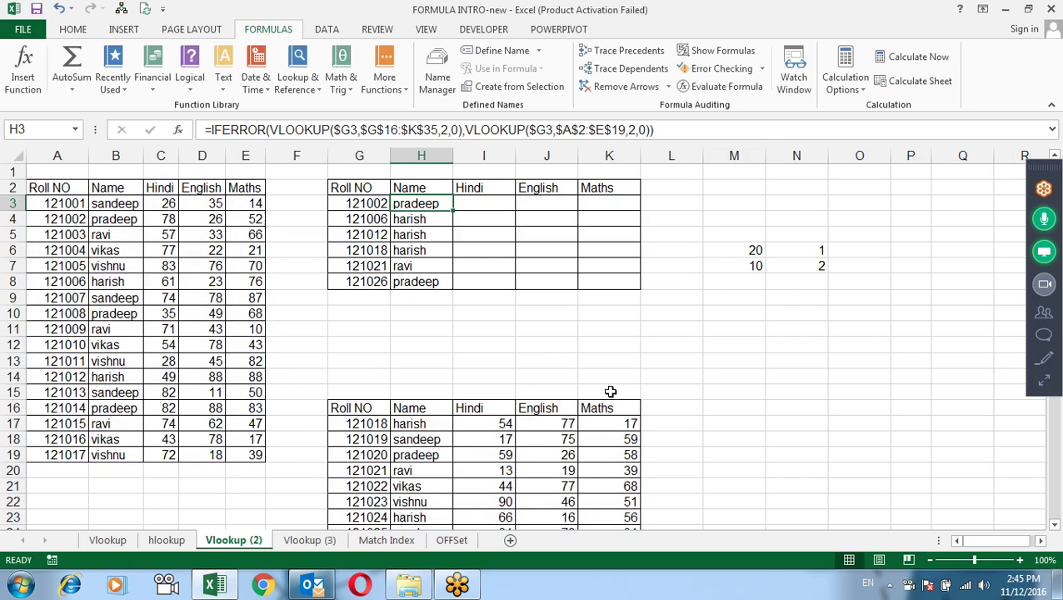
- Return to Vlookup (3) and inspect the array formula in I11
left_click(316, 545)
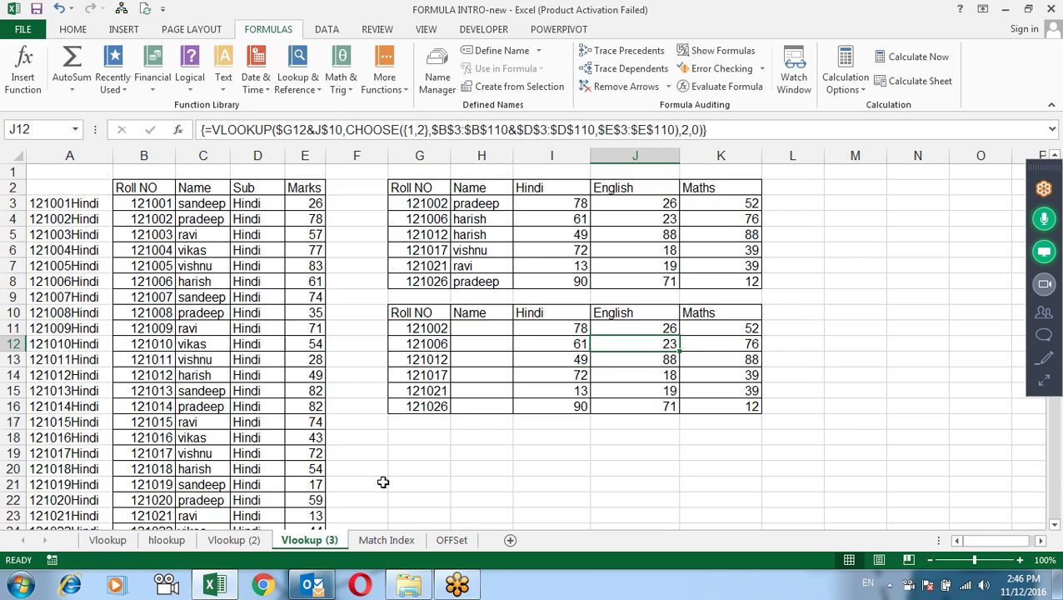
left_click(573, 326)
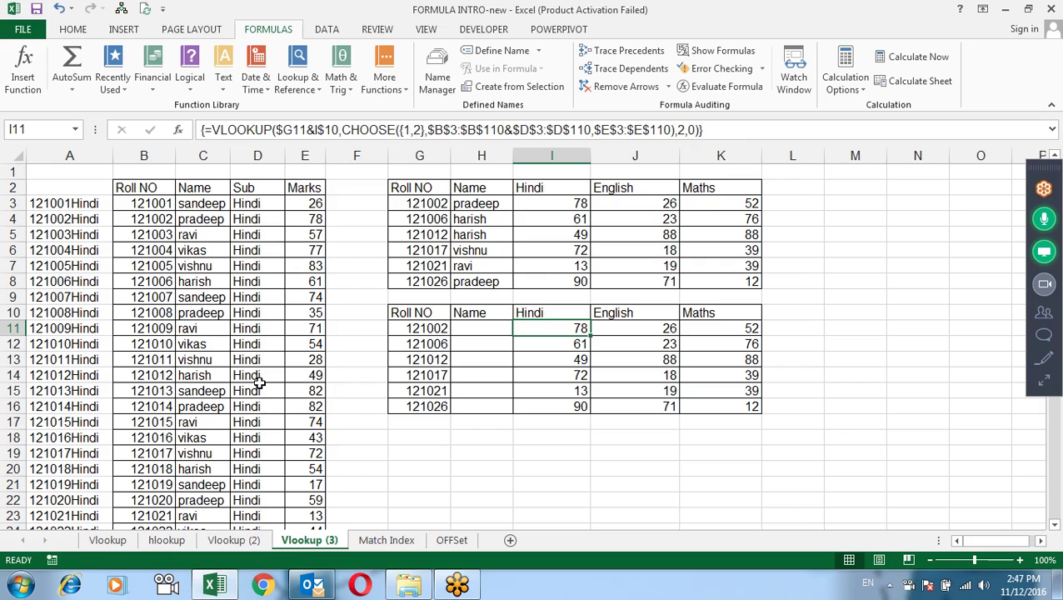
- Open the Match Index sheet and auto-fit columns B through E
left_click(388, 540)
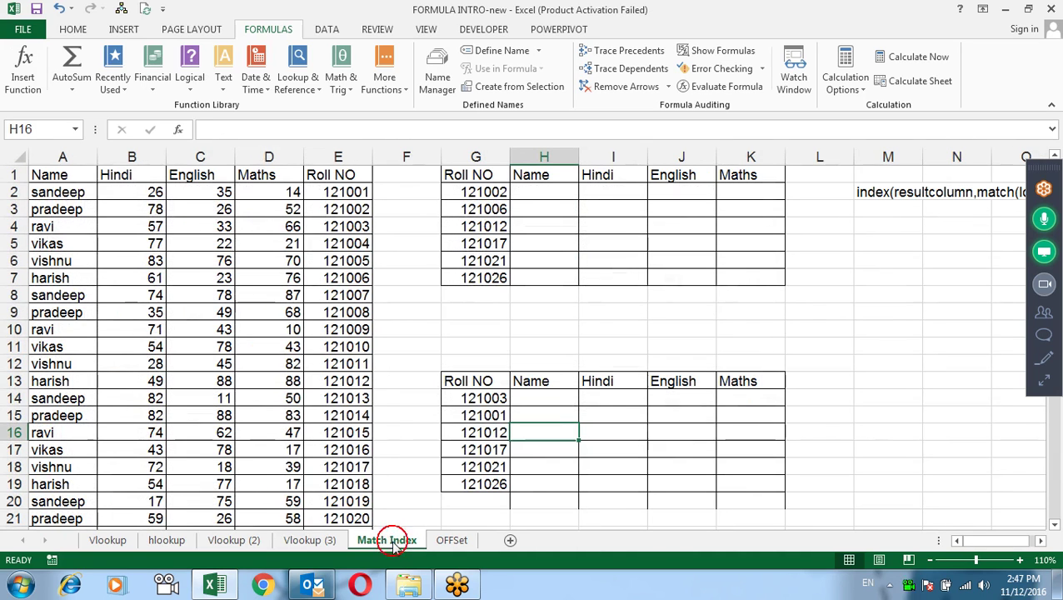
left_click_drag(133, 175, 305, 158)
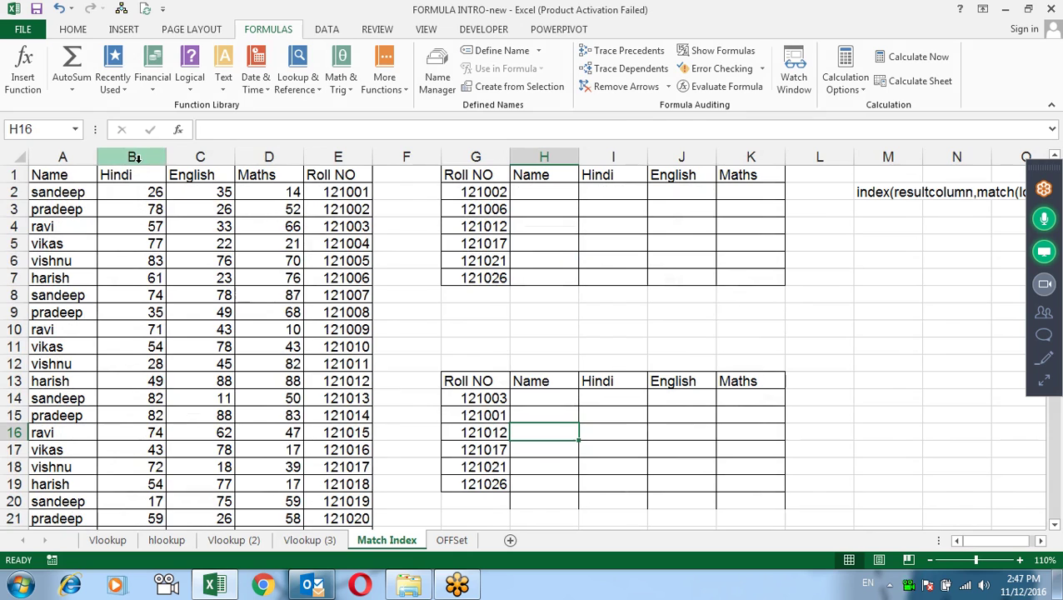
key("ctrl+shift+Down")
double_click(305, 156)
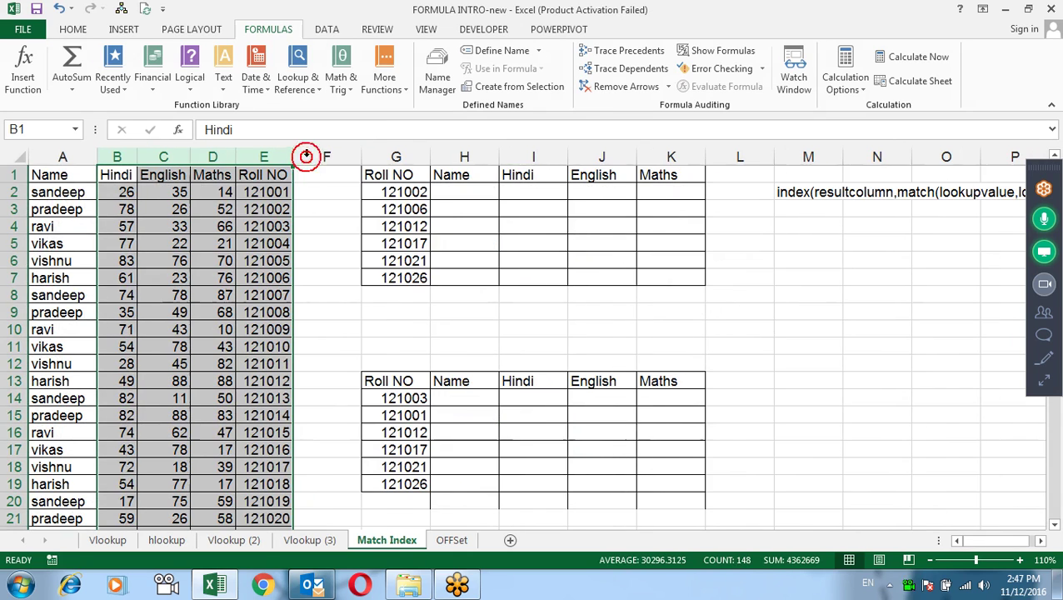
left_click(553, 300)
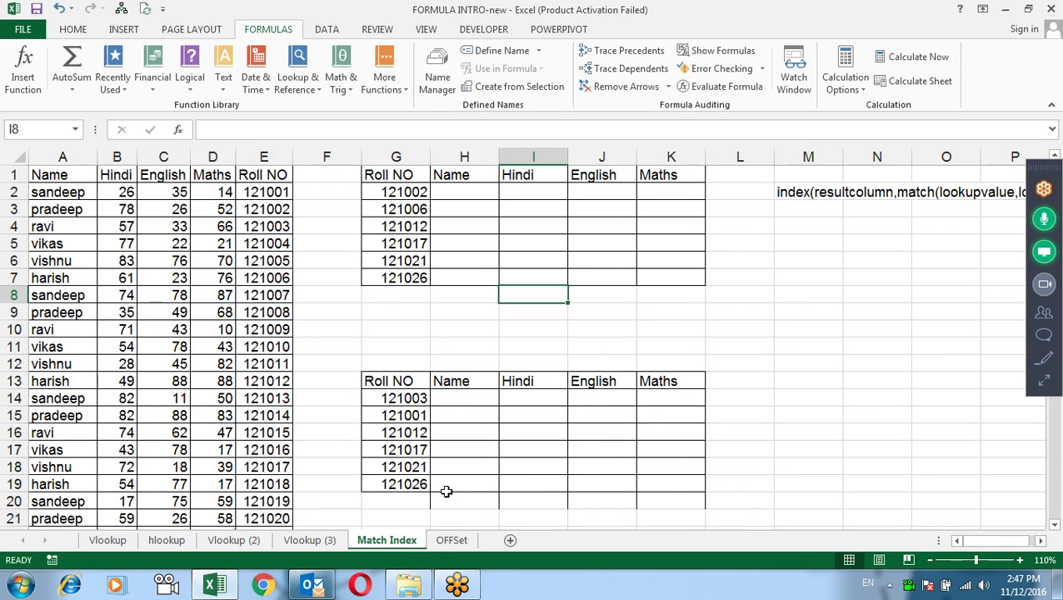
left_click_drag(416, 500, 695, 509)
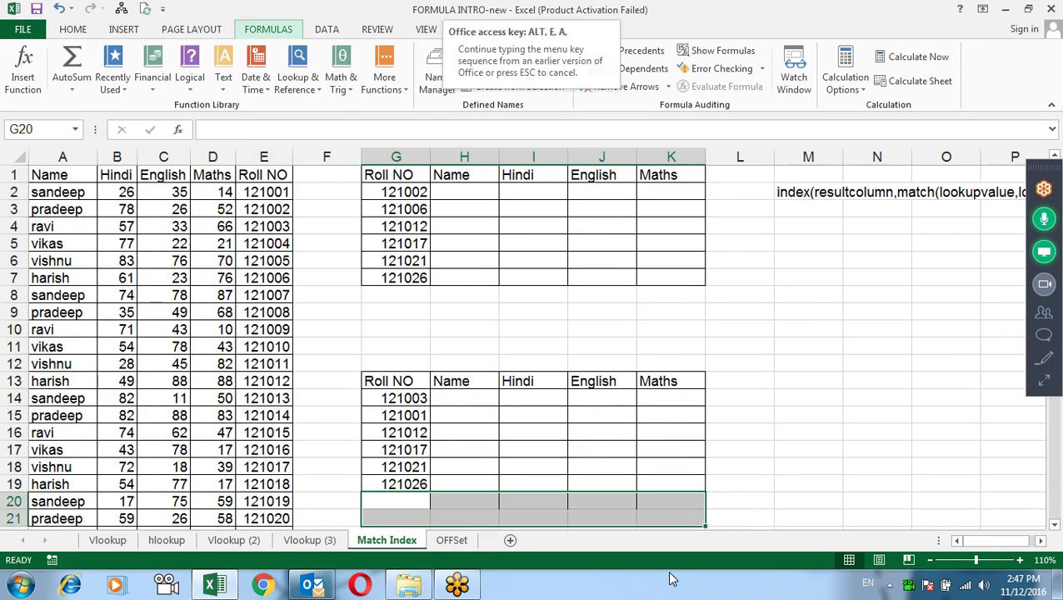
left_click(787, 344)
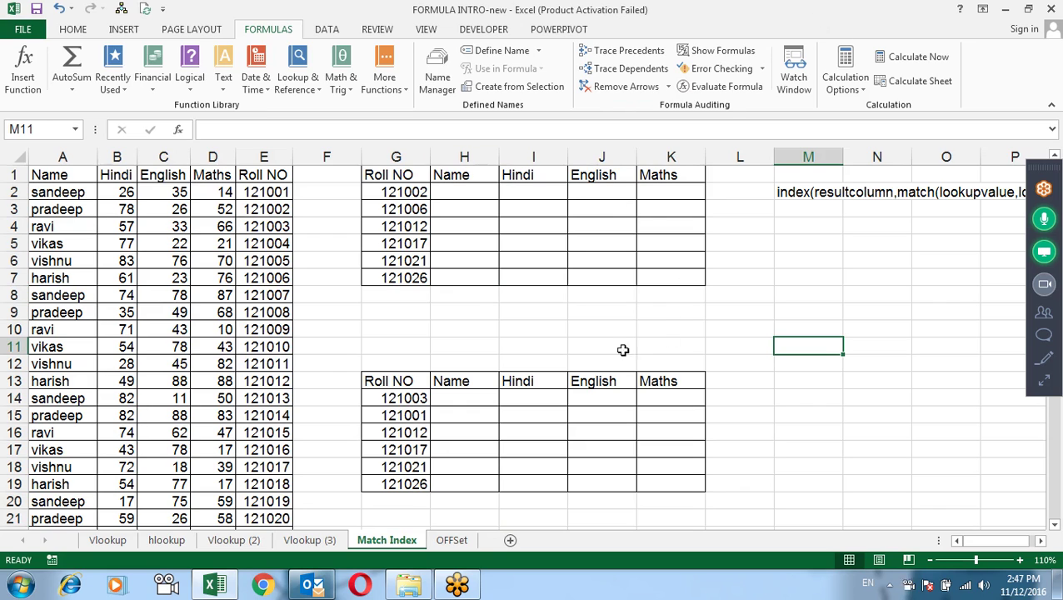
left_click(671, 346)
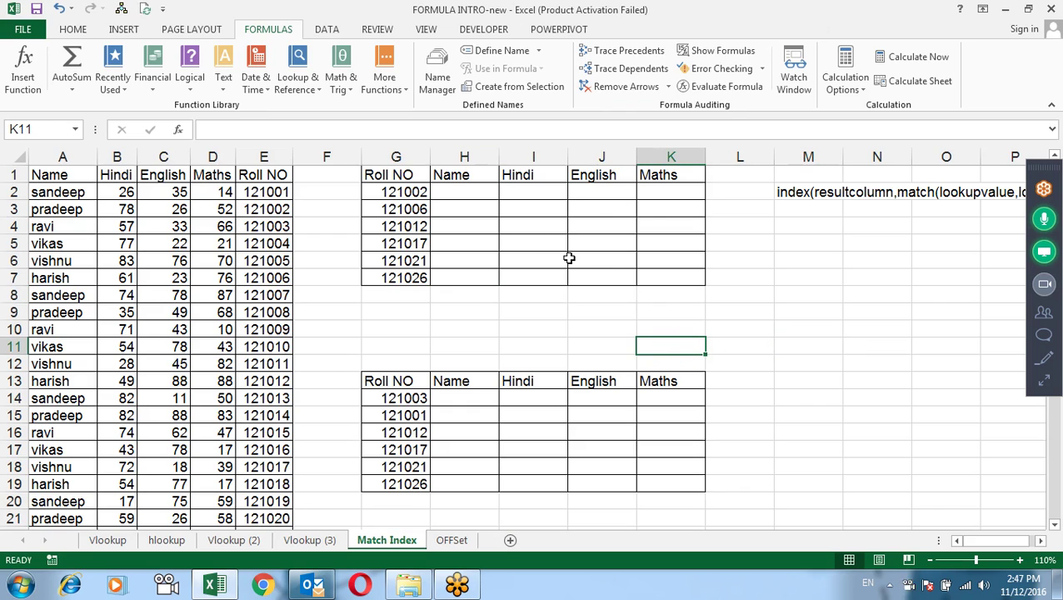
- Enter =MATCH(G2,$E$2:$E$37,0) in H2, returning 2 for roll 121002
left_click(491, 186)
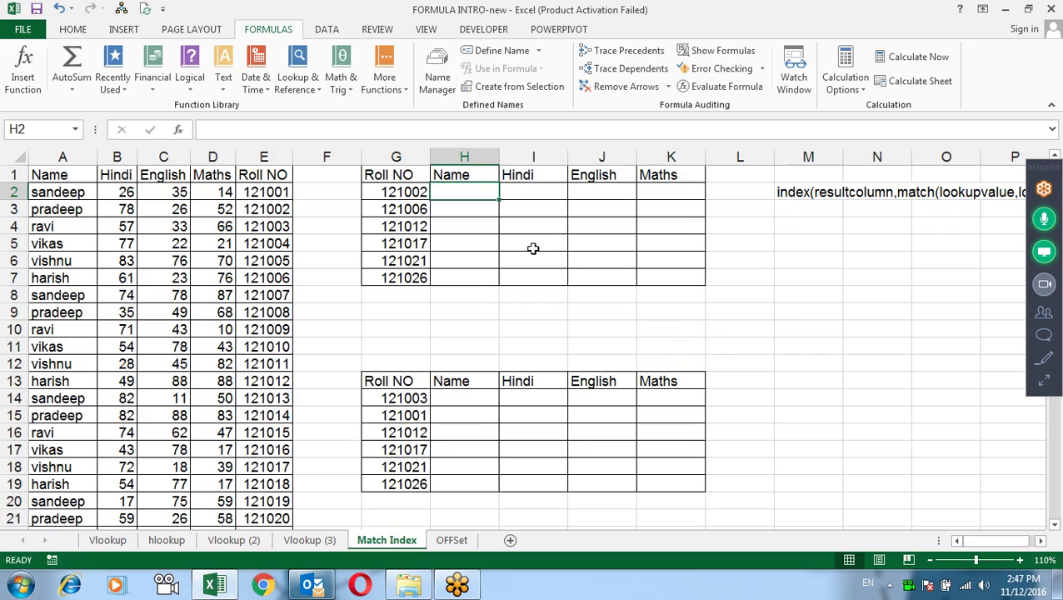
type("=")
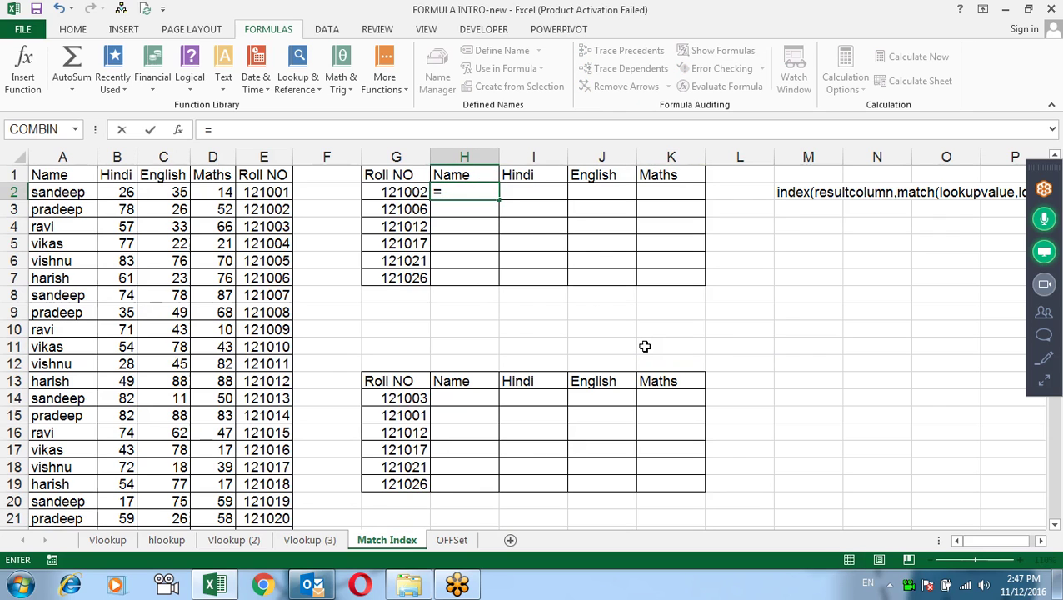
type("mat")
key("Tab")
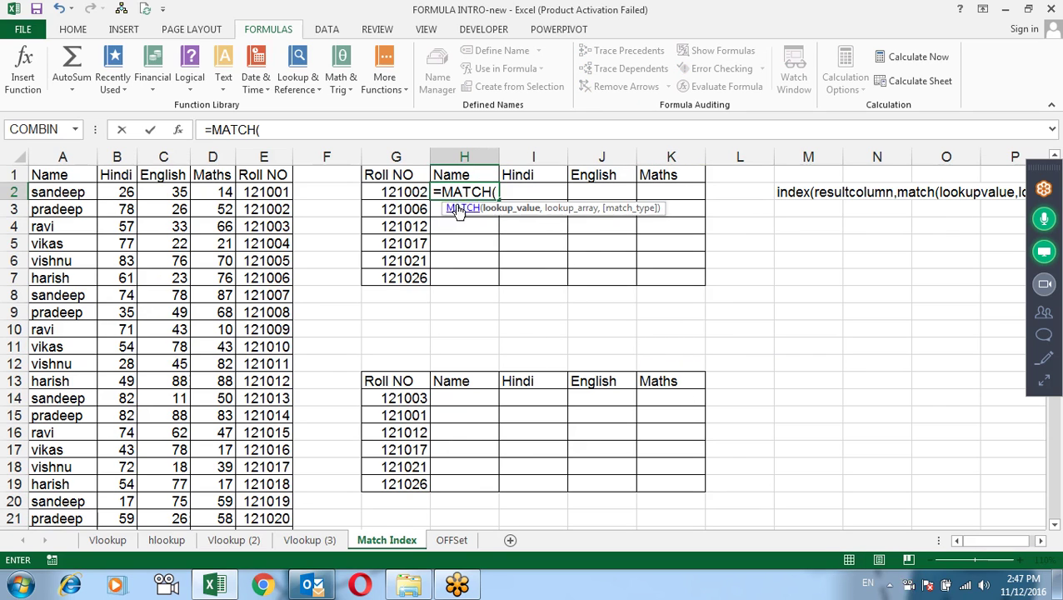
left_click(408, 194)
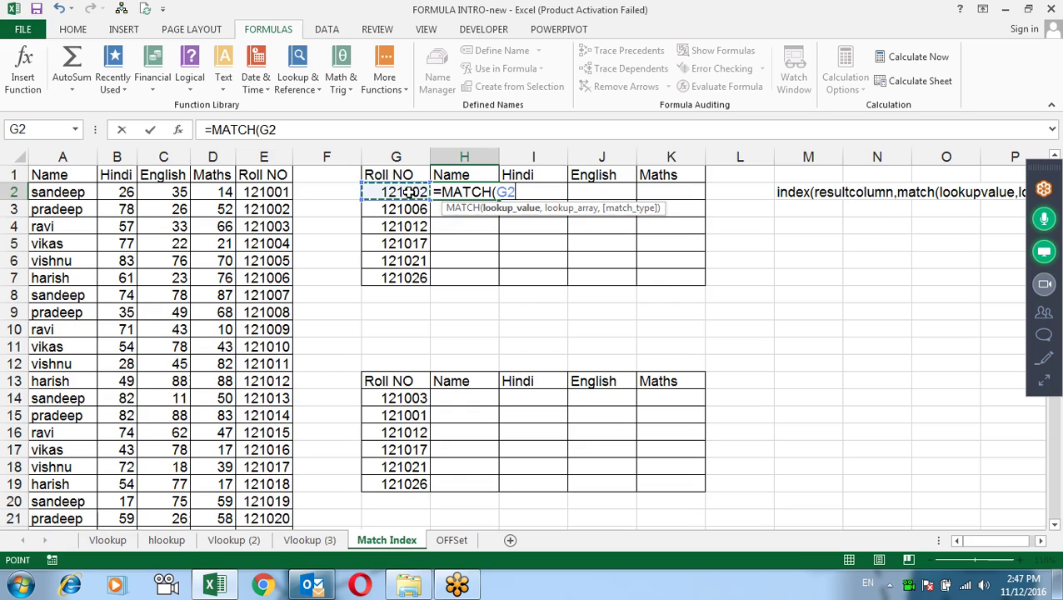
type(",")
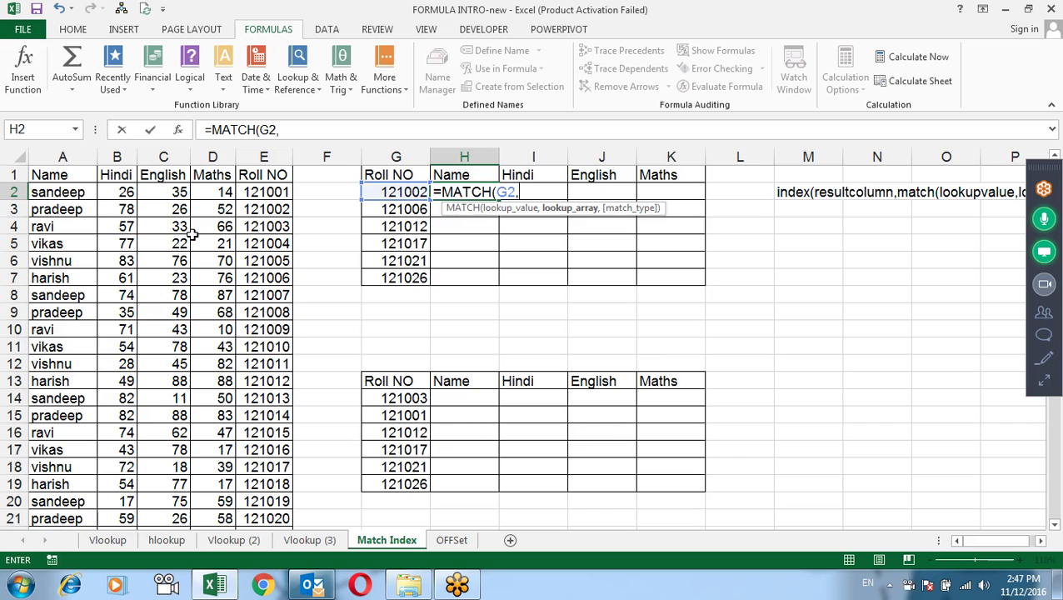
left_click(253, 189)
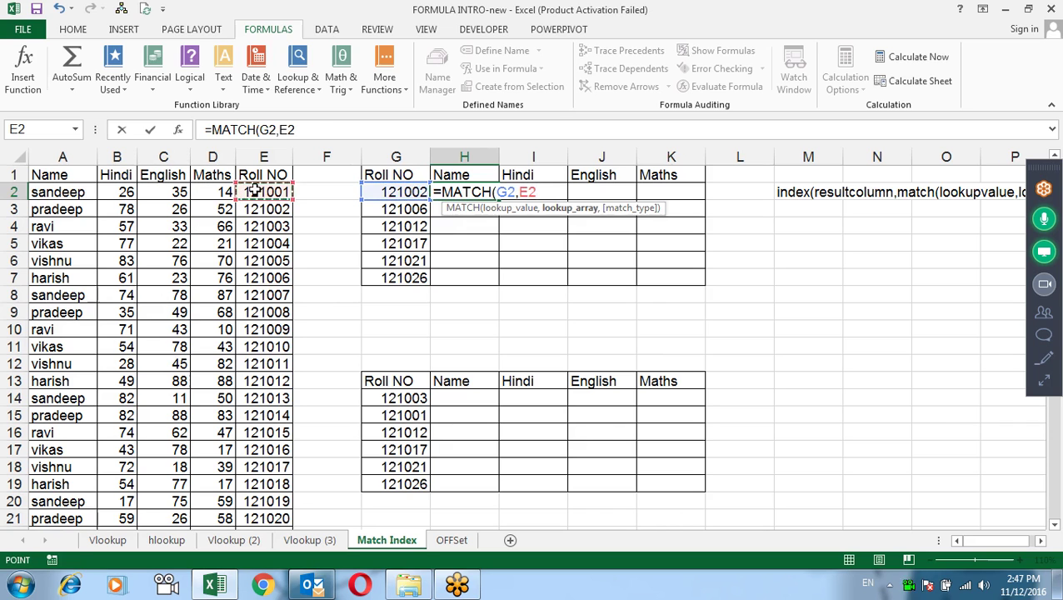
key("ctrl+shift+Down")
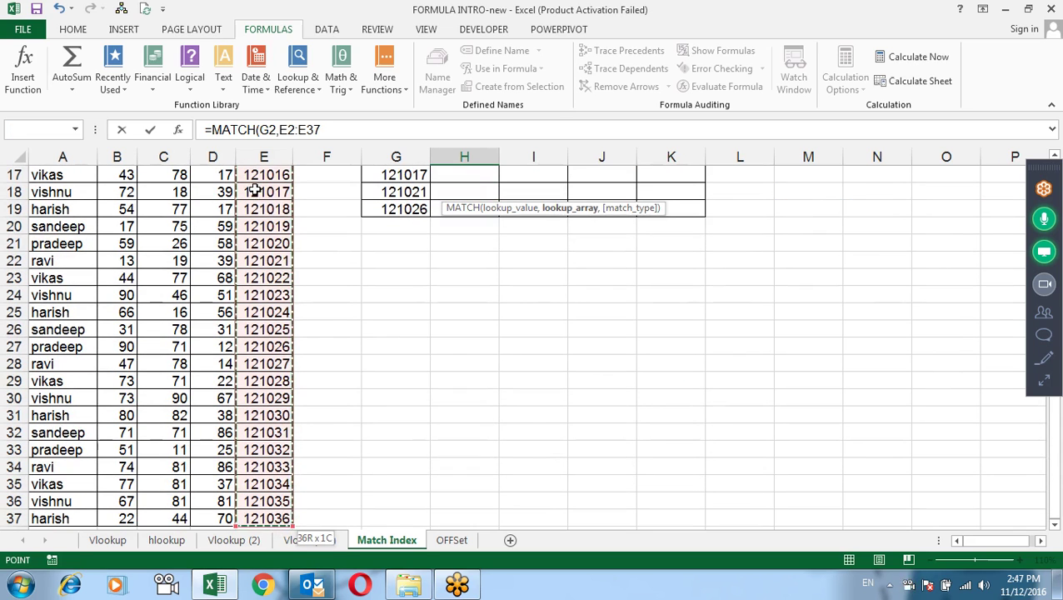
key("F4")
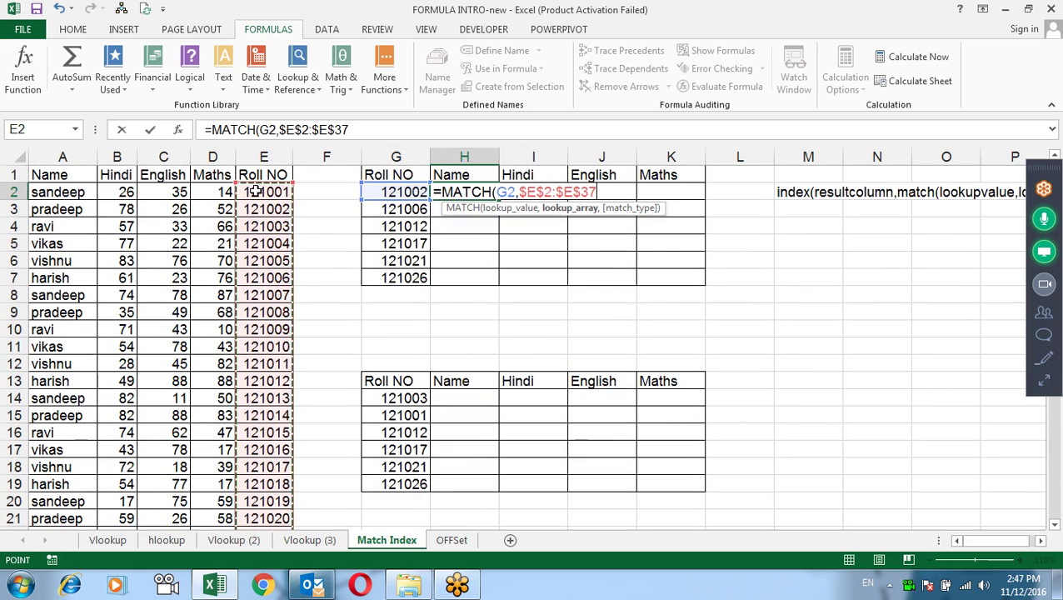
type(",")
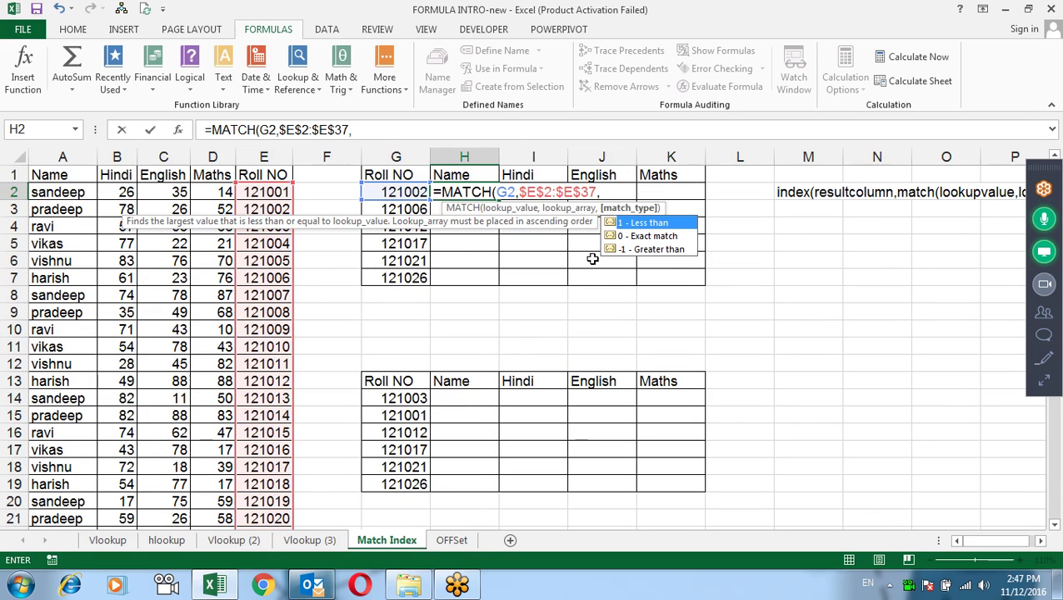
double_click(653, 236)
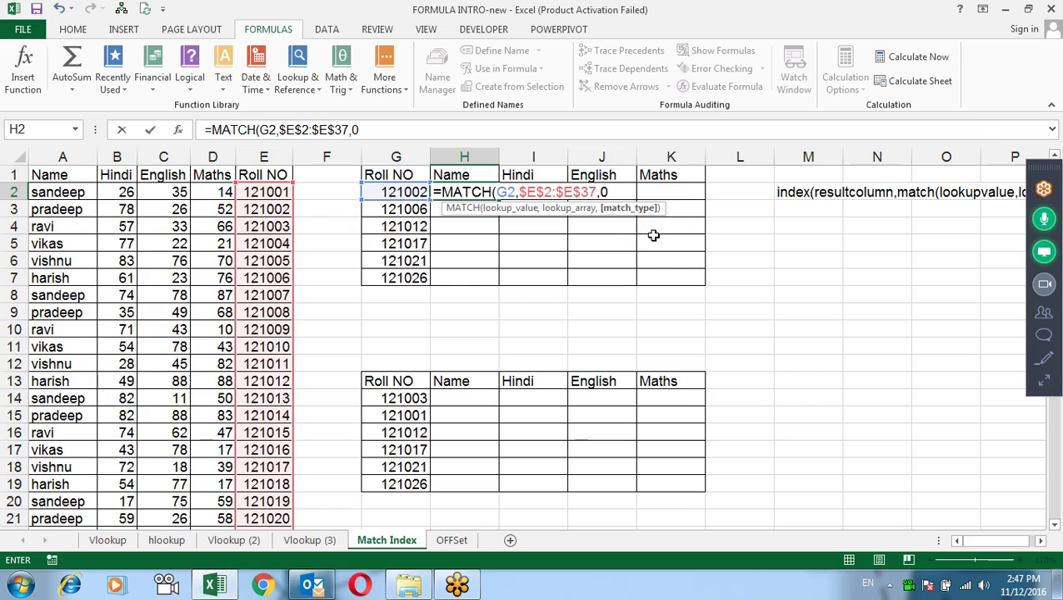
type(")")
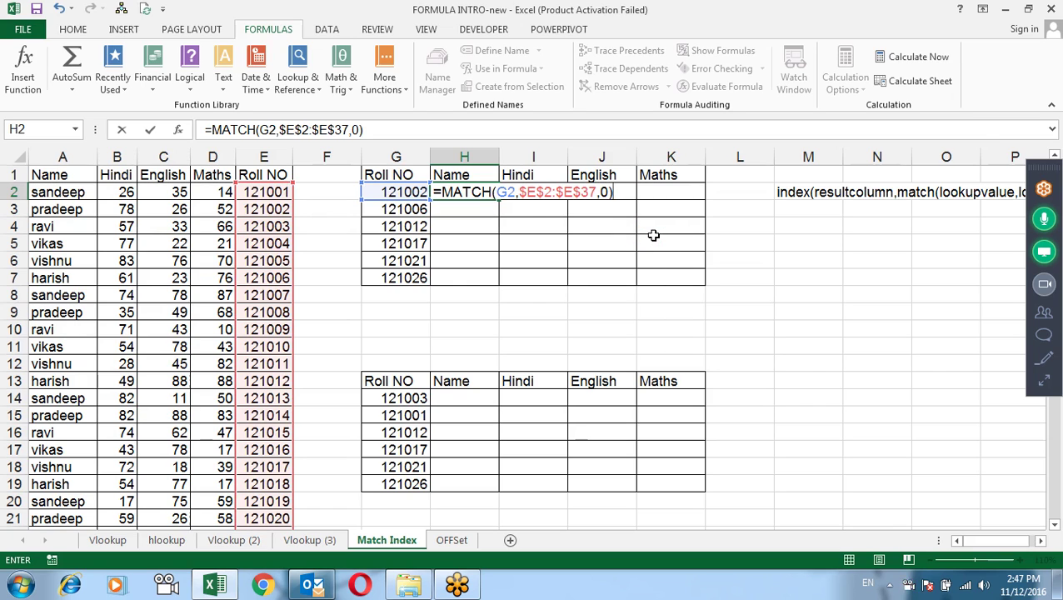
key("Return")
left_click(480, 192)
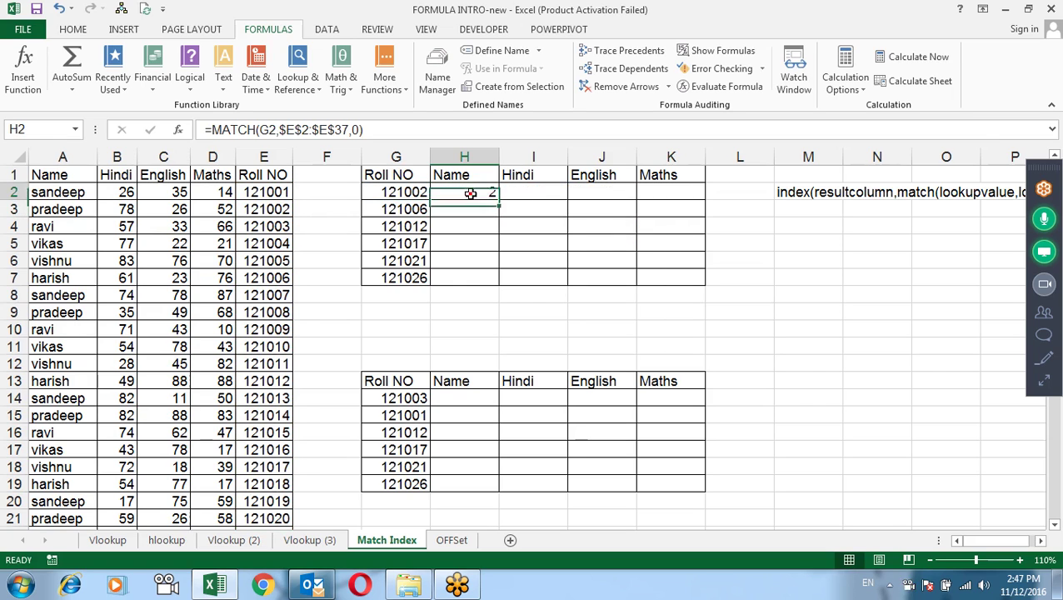
- Fill the MATCH formula down to H7 and enter =INDEX($B$2:$B$37,H2) in I2
double_click(499, 200)
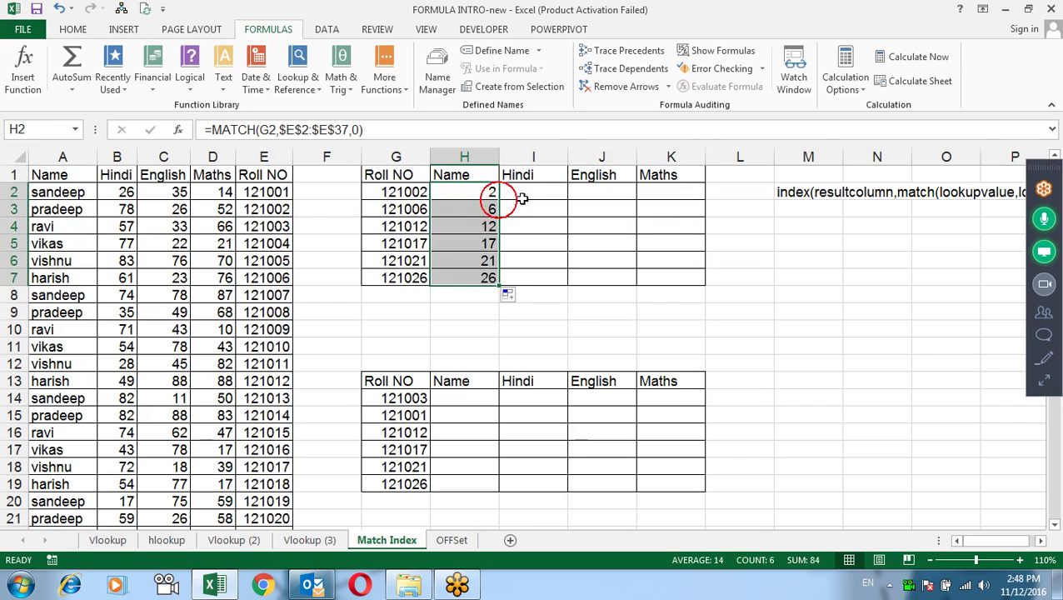
left_click(518, 193)
type("=")
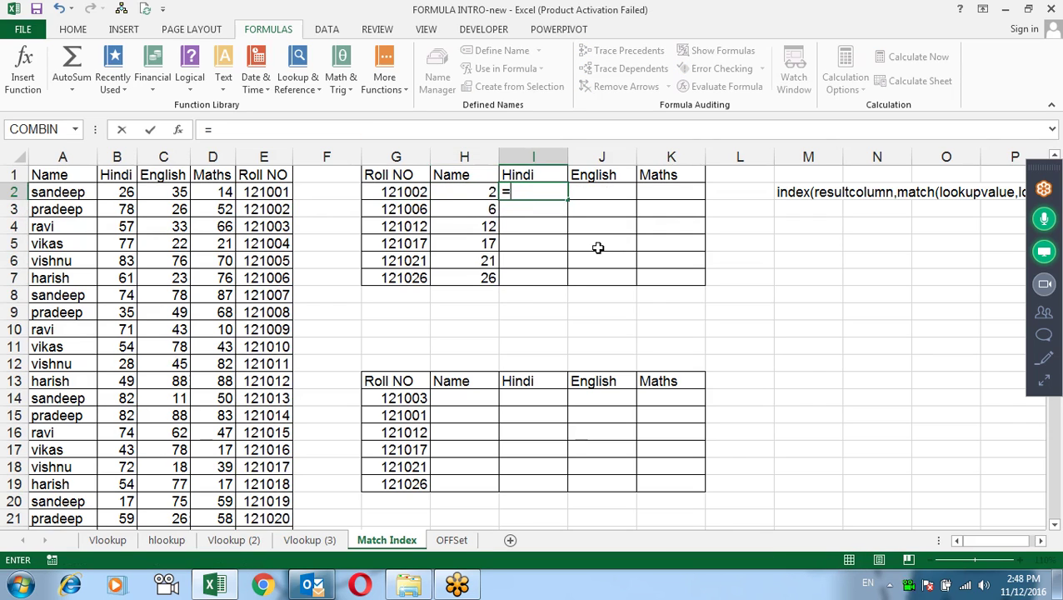
type("index(")
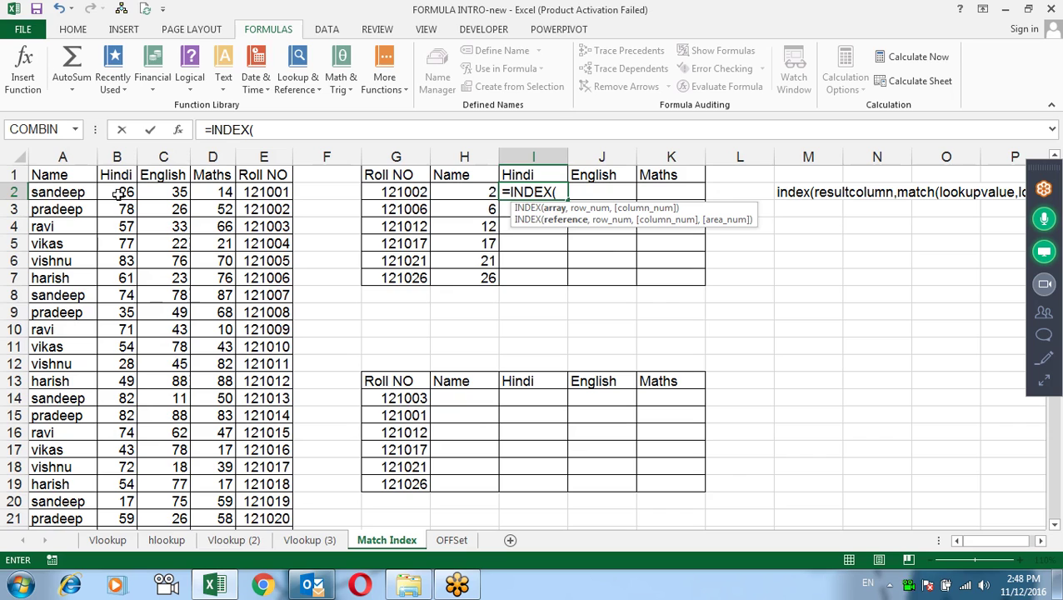
left_click(118, 194)
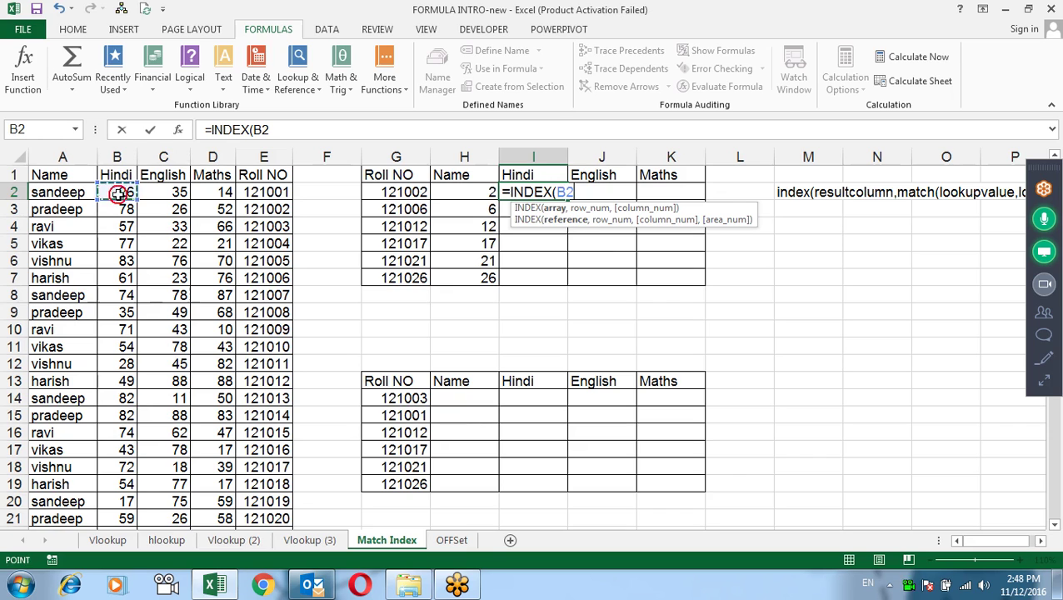
key("ctrl+shift+Down")
key("F4")
scroll(118, 194, "up", 2)
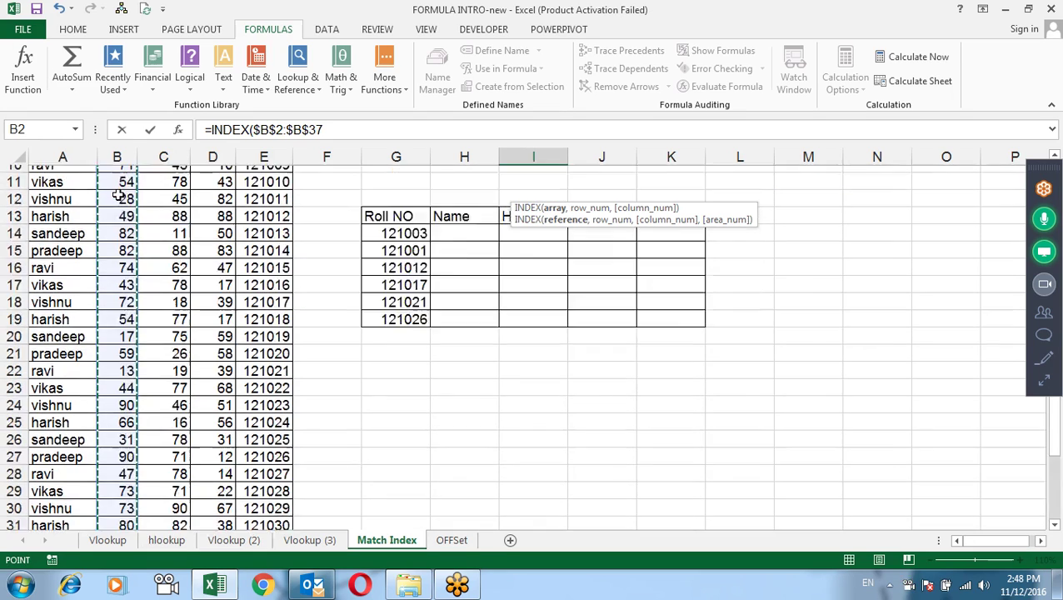
scroll(118, 188, "up", 4)
type(",")
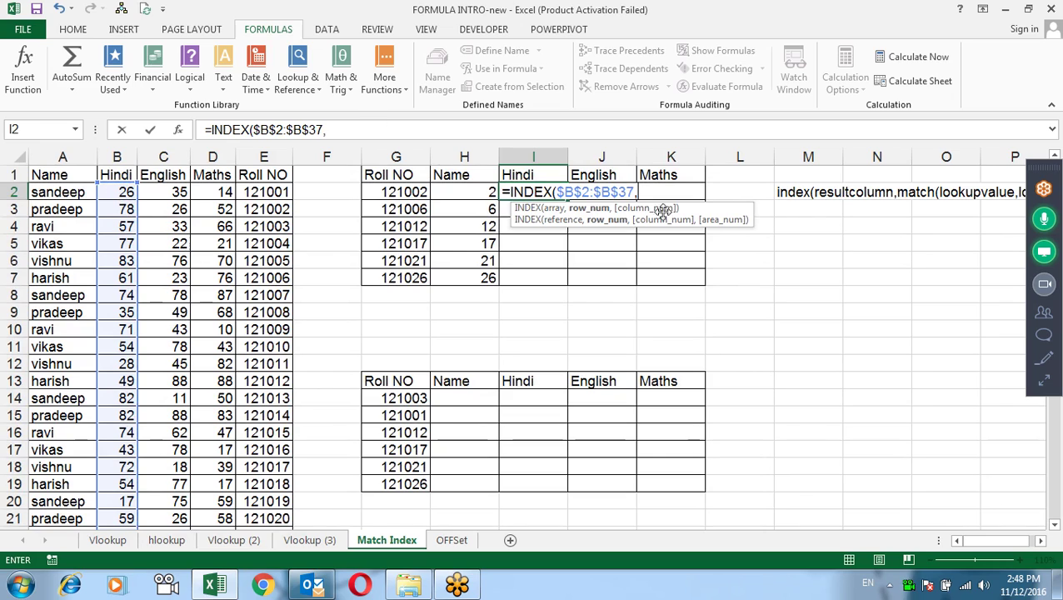
left_click(487, 188)
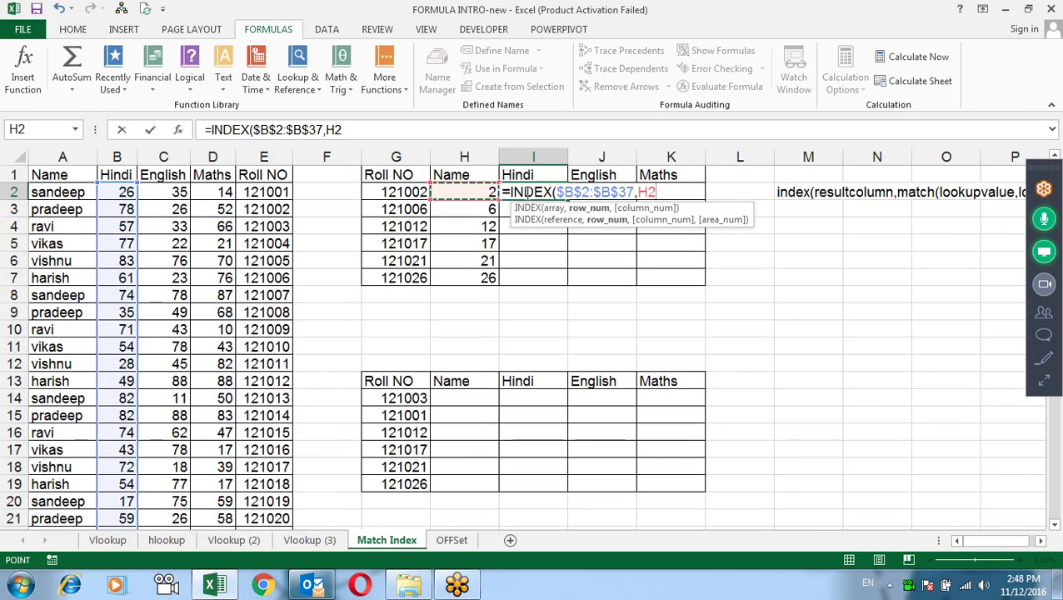
type(")")
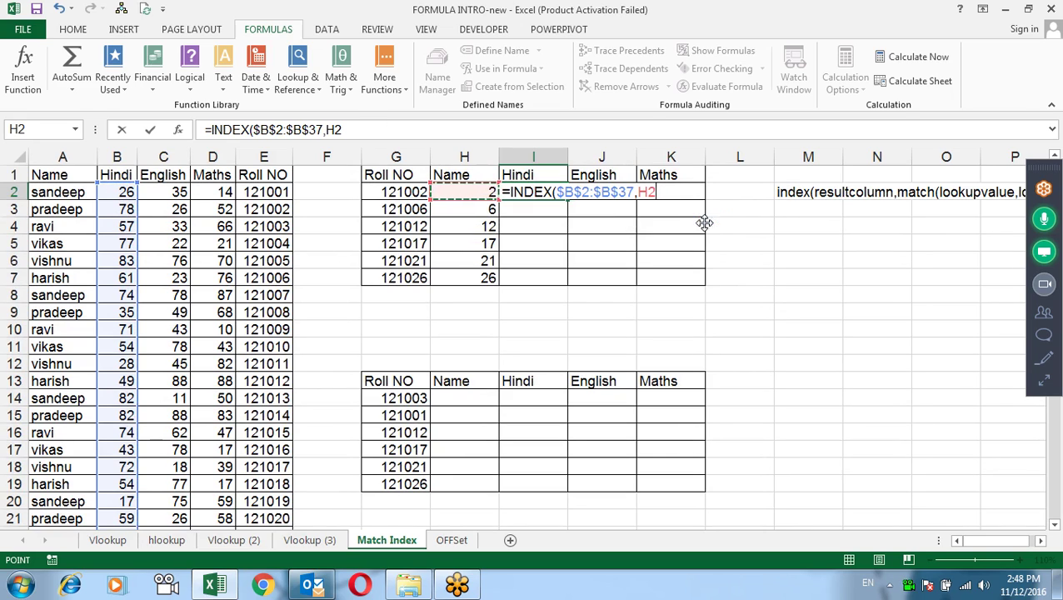
key("Return")
- Copy the INDEX formula down to I7 (78, 61, 49, 72, 13, 90), then reopen H2's formula
left_click(558, 192)
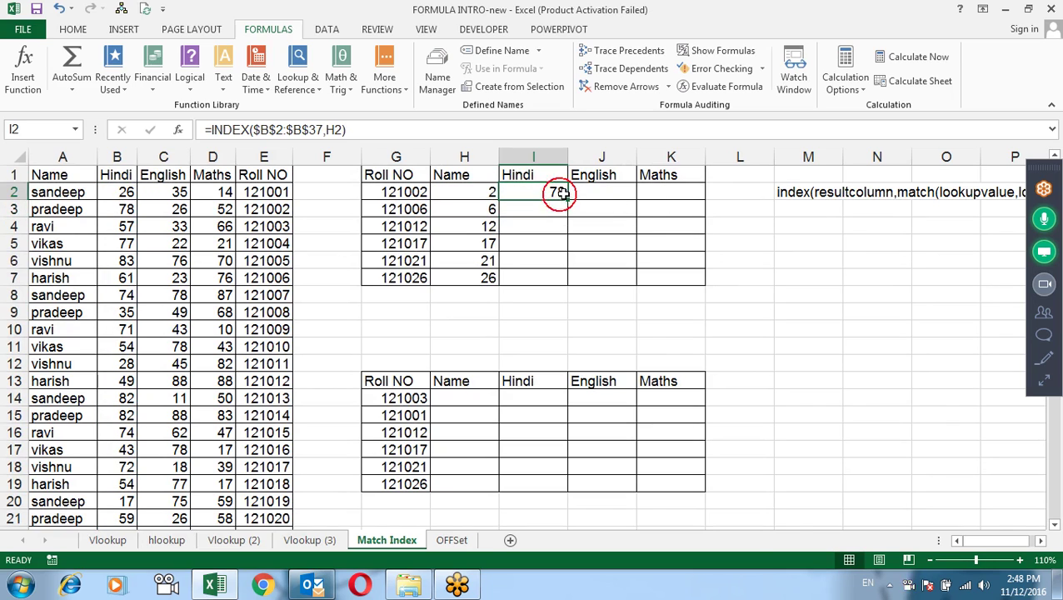
double_click(567, 199)
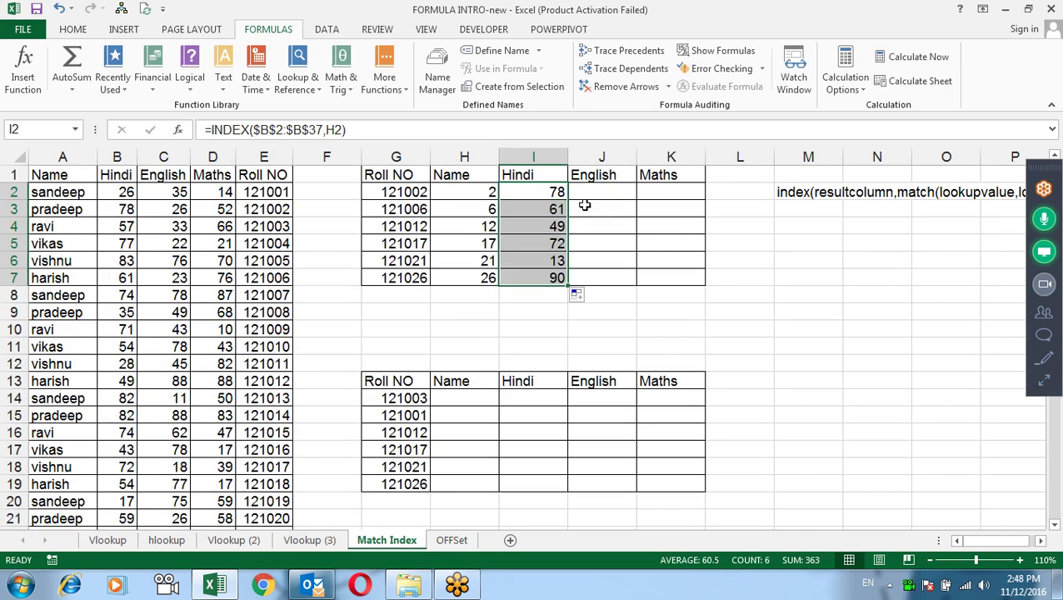
left_click(475, 193)
key("F2")
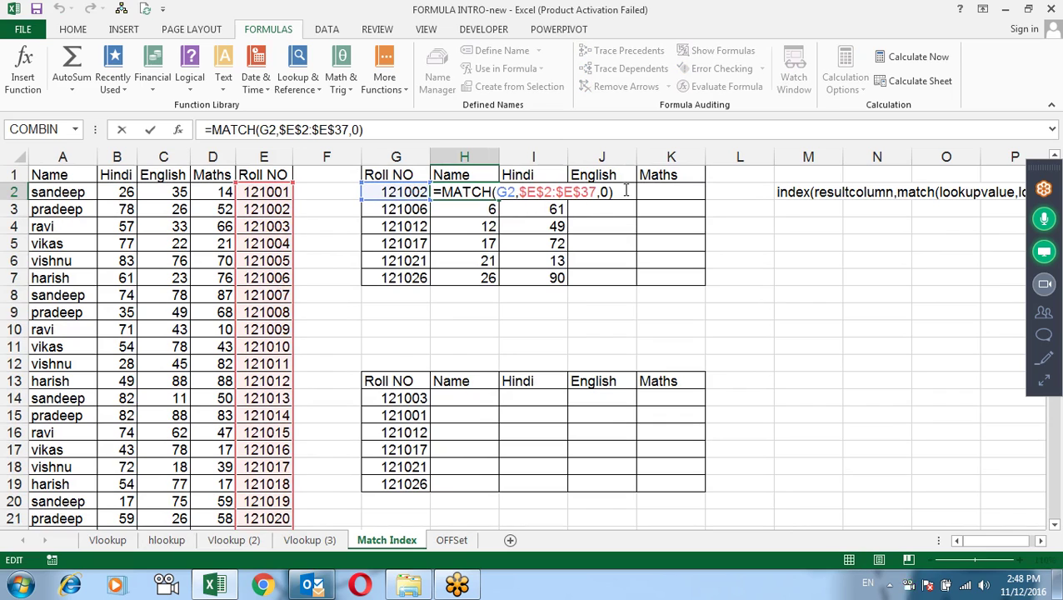
- Replace H2 in I2's INDEX with MATCH($G2,$E$2:$E$37,0), still returning 78
left_click_drag(618, 192, 443, 192)
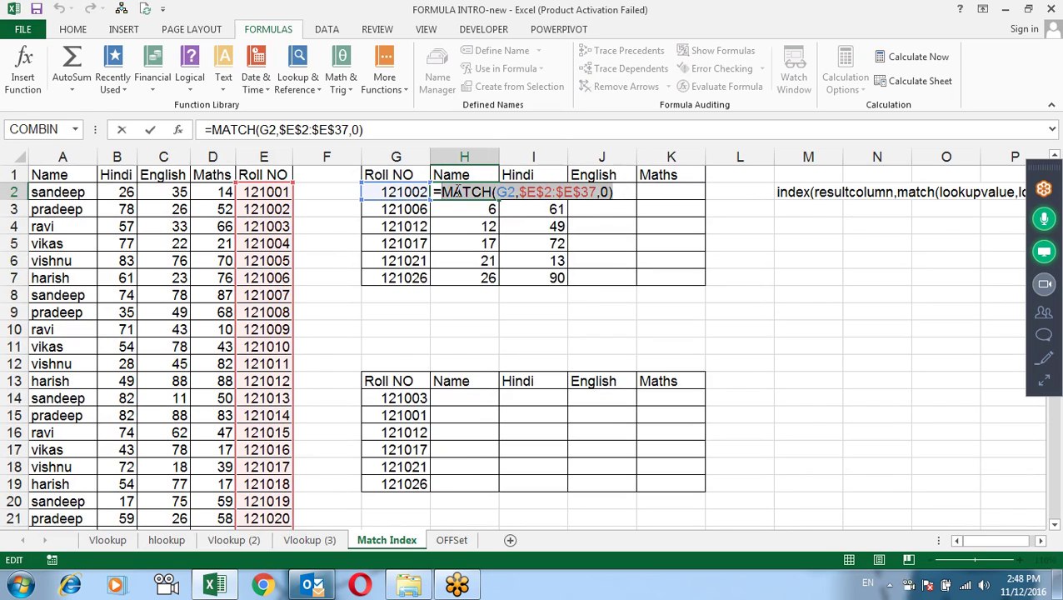
key("Escape")
double_click(543, 194)
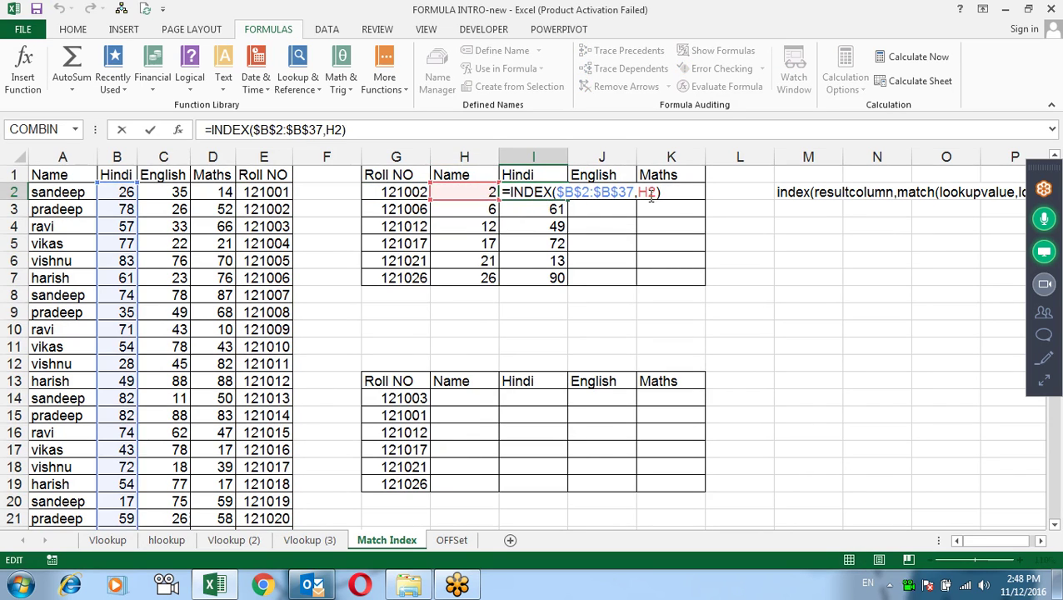
left_click(656, 191)
double_click(649, 192)
key("ctrl+v")
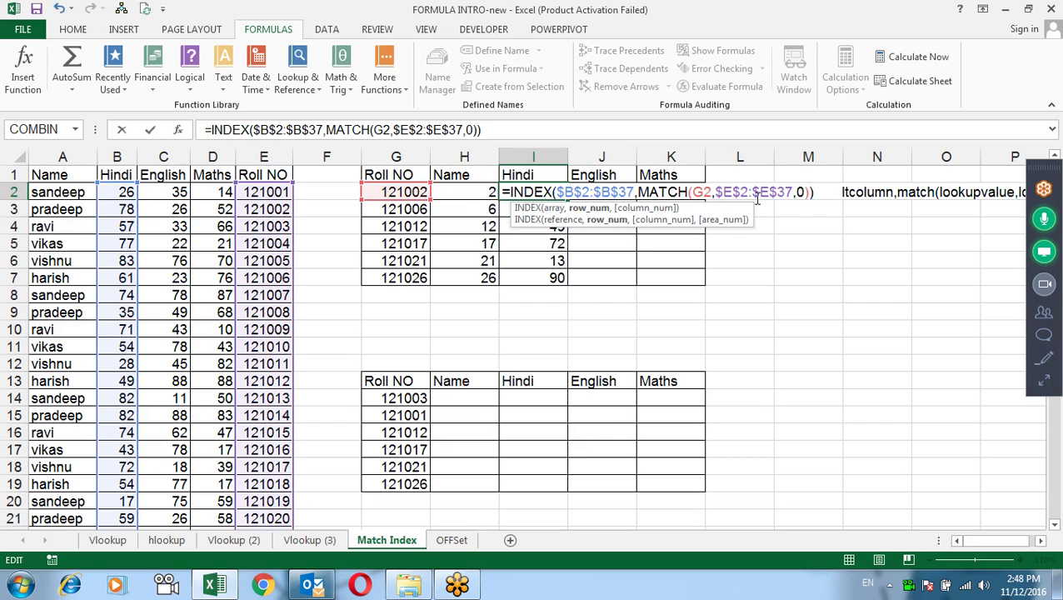
left_click(691, 192)
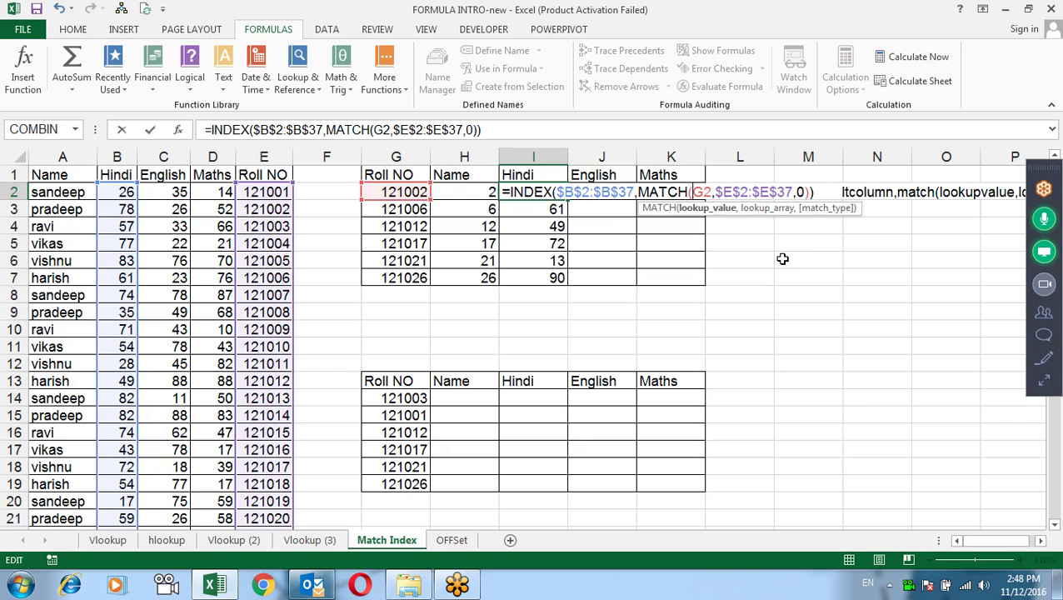
type("$")
key("Return")
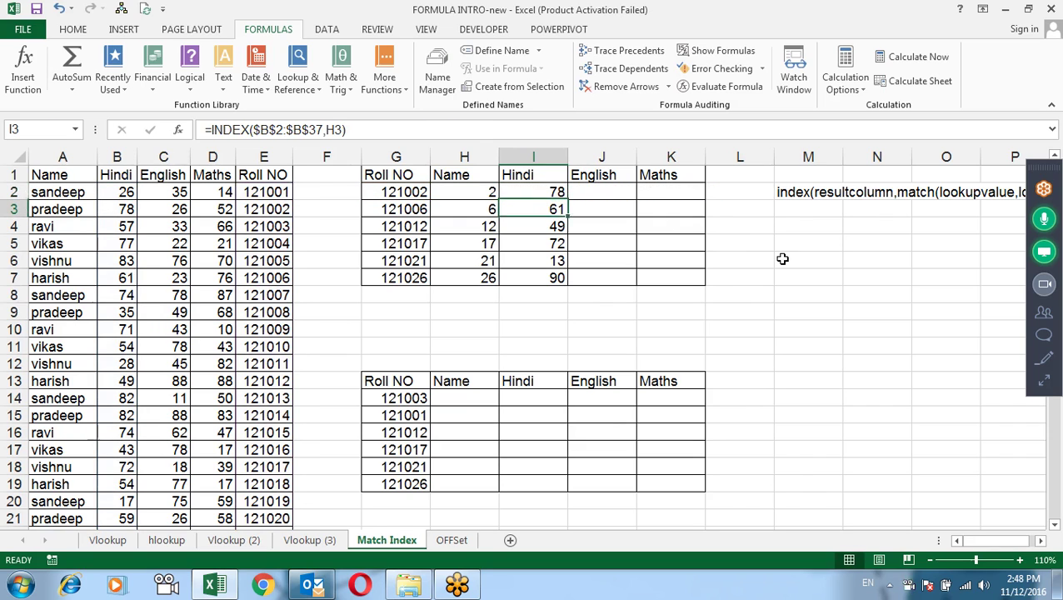
left_click(551, 194)
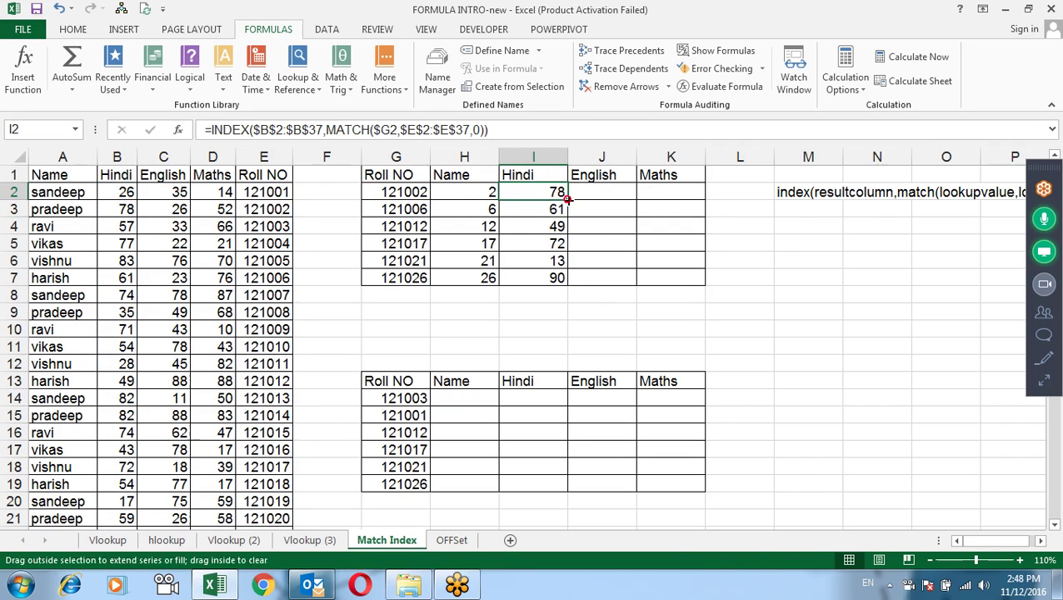
- Fill H2:H7 with INDEX($A$2:$A$37,MATCH($G2,$E$2:$E$37,0)) name lookups, showing pradeep through pradeep
left_click_drag(567, 200, 566, 283)
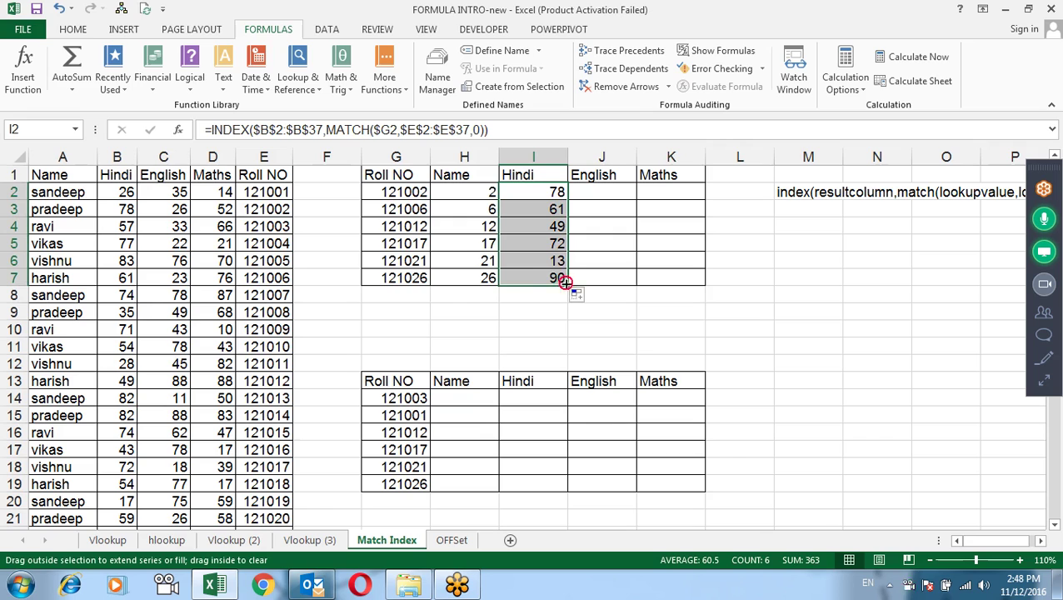
left_click_drag(566, 285, 483, 283)
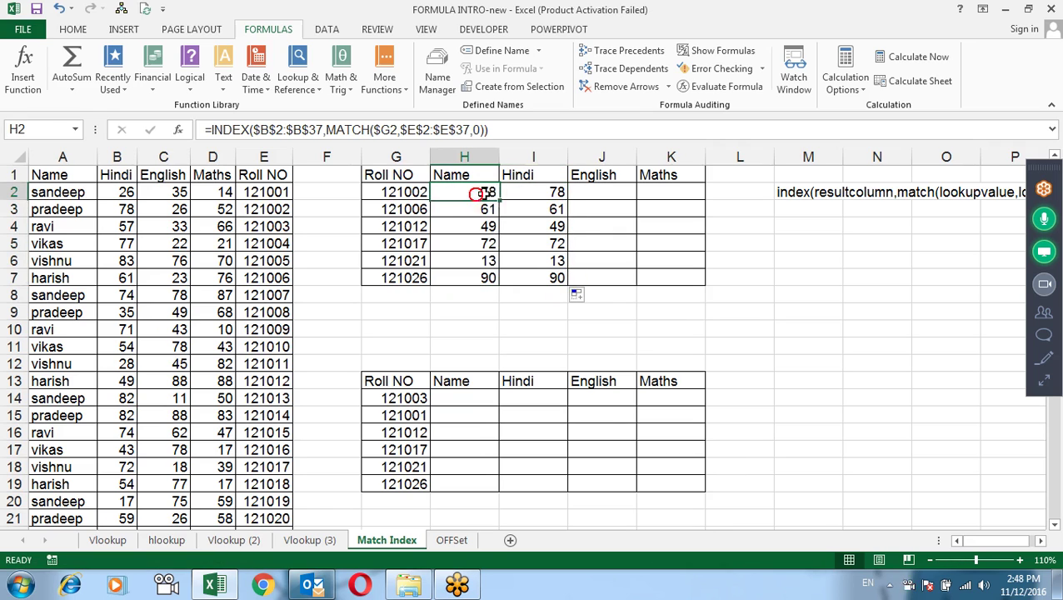
double_click(472, 195)
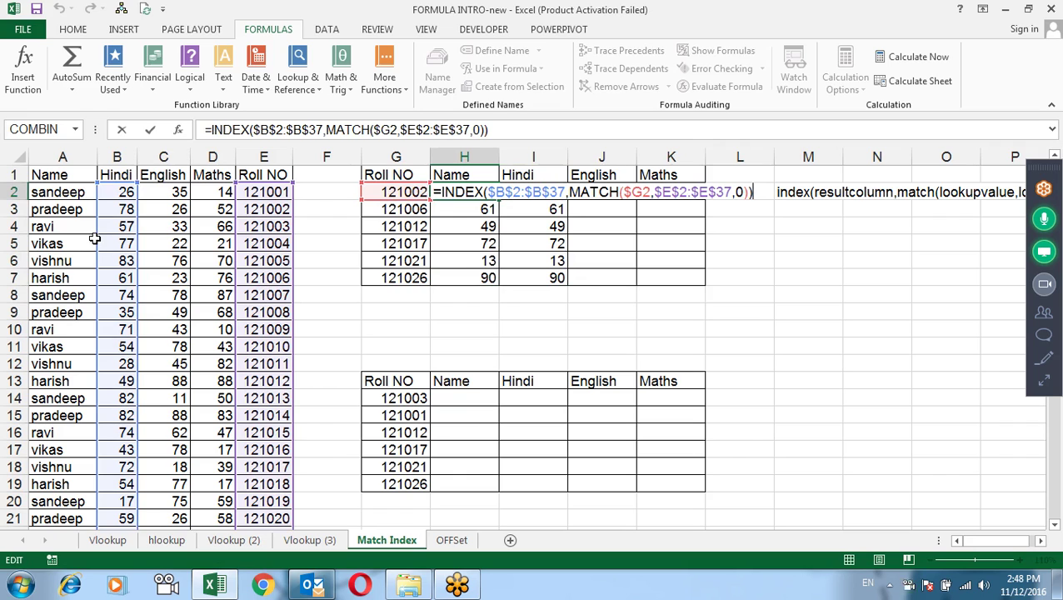
left_click_drag(95, 239, 83, 238)
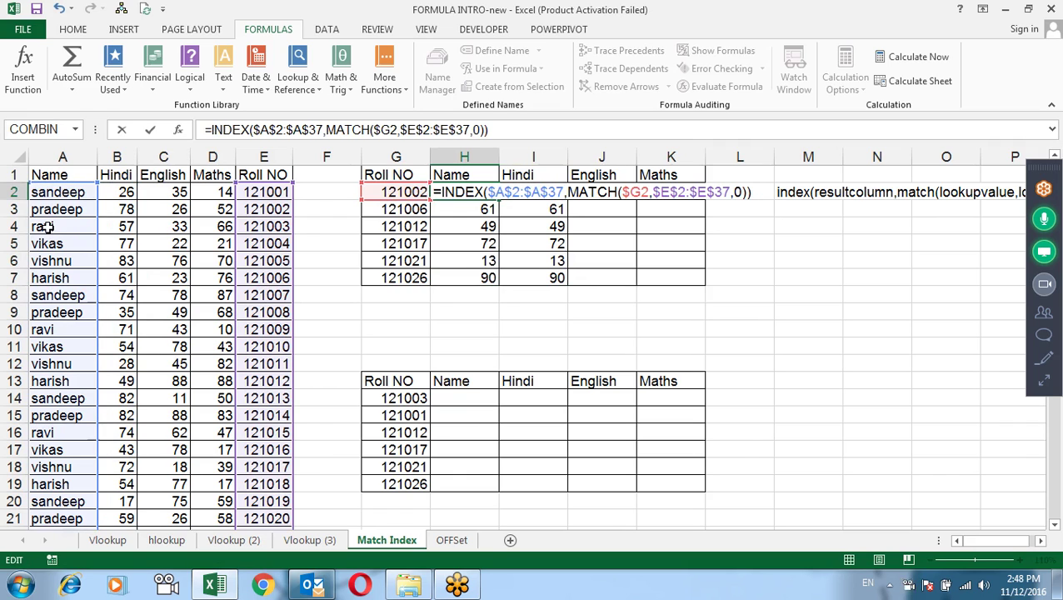
key("Return")
left_click(462, 185)
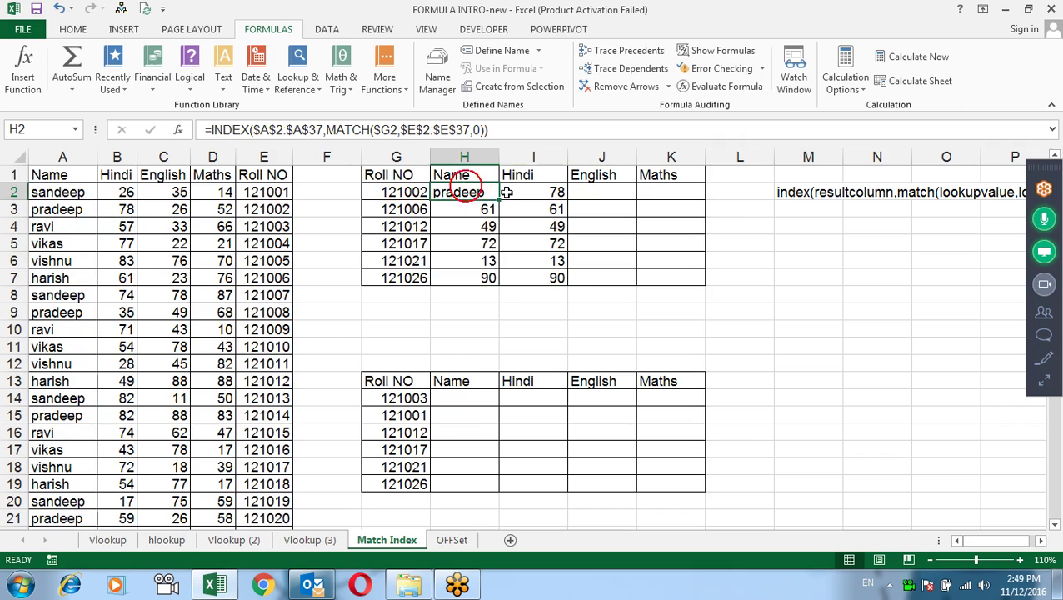
left_click_drag(505, 195, 505, 283)
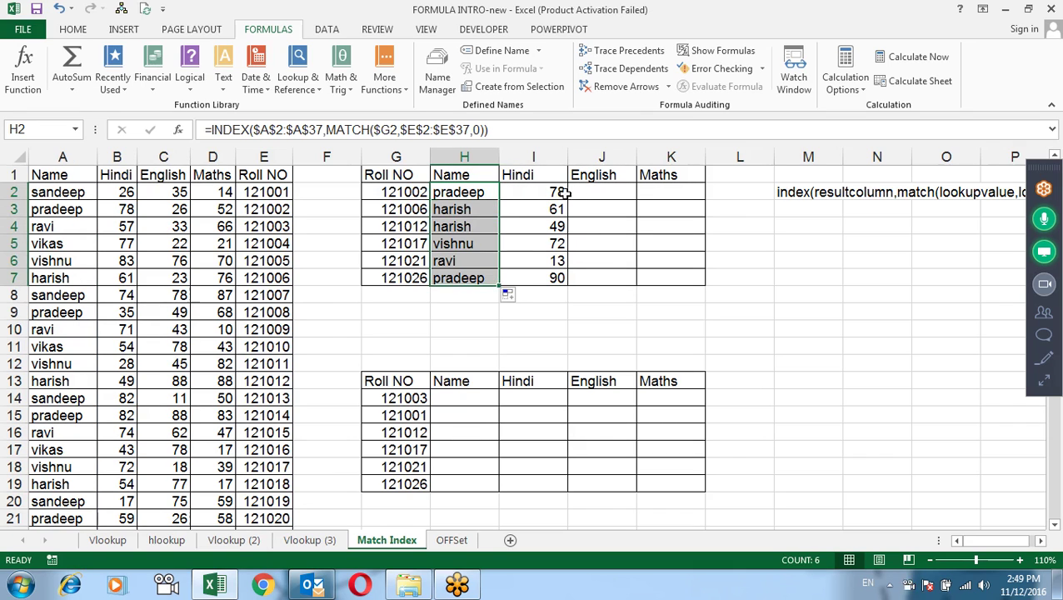
- Unlock the column in I2's Hindi range so it reads B$2:B$37
left_click(557, 193)
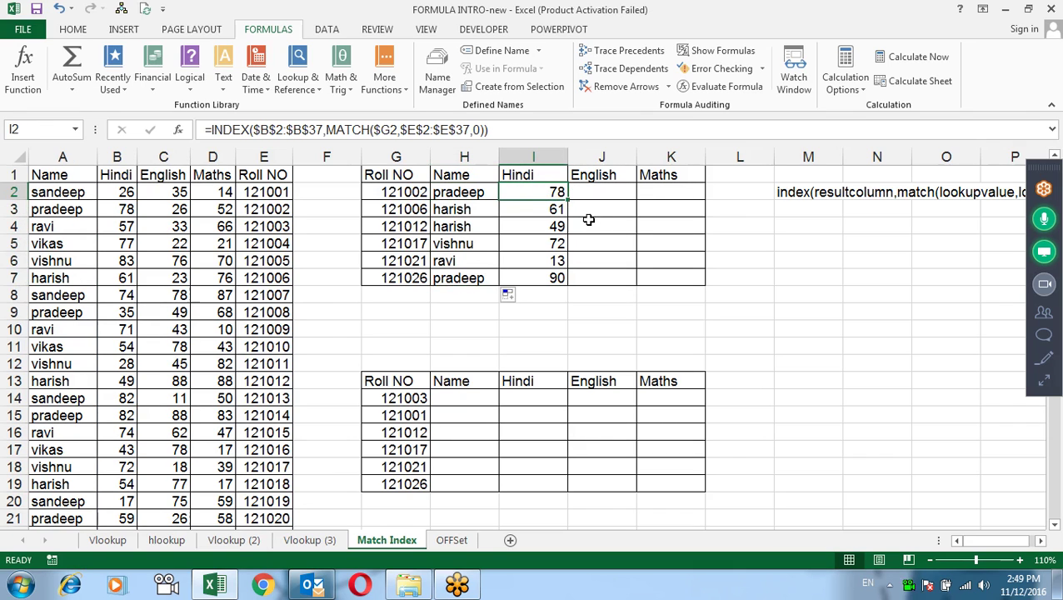
key("F2")
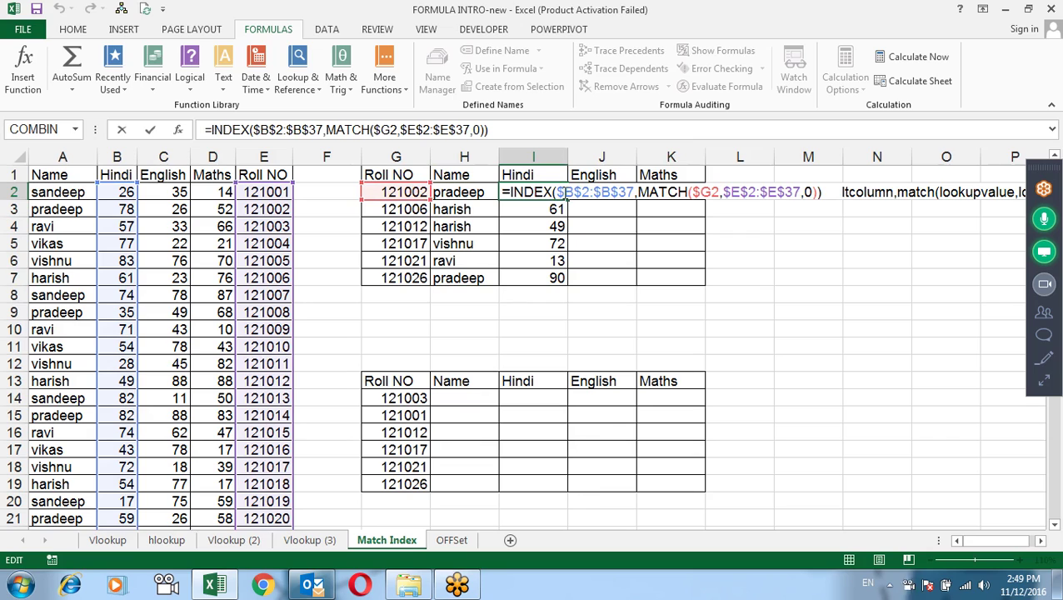
left_click(563, 193)
key("BackSpace")
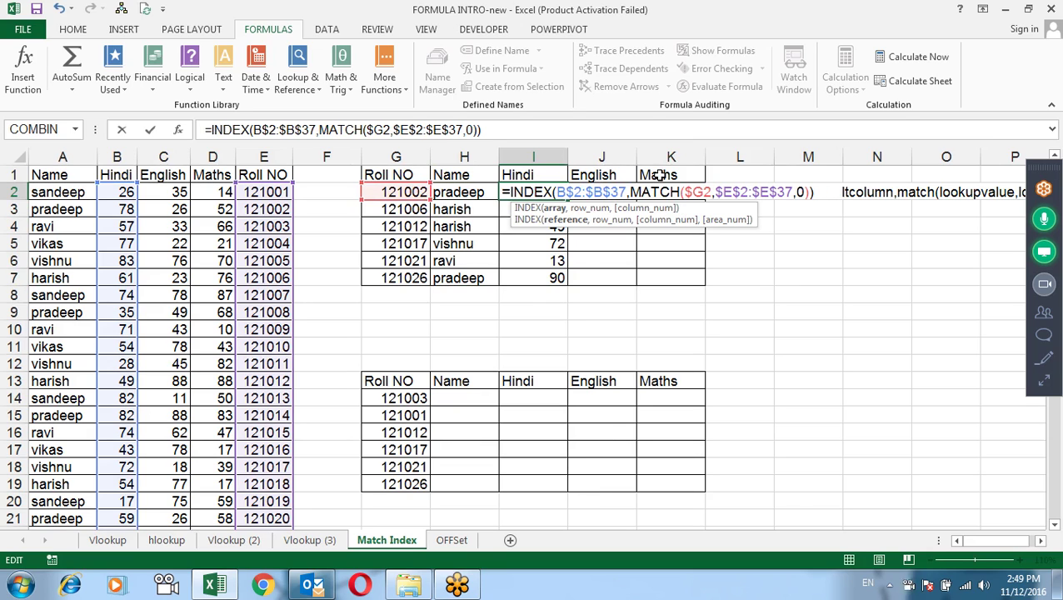
key("Return")
left_click(547, 193)
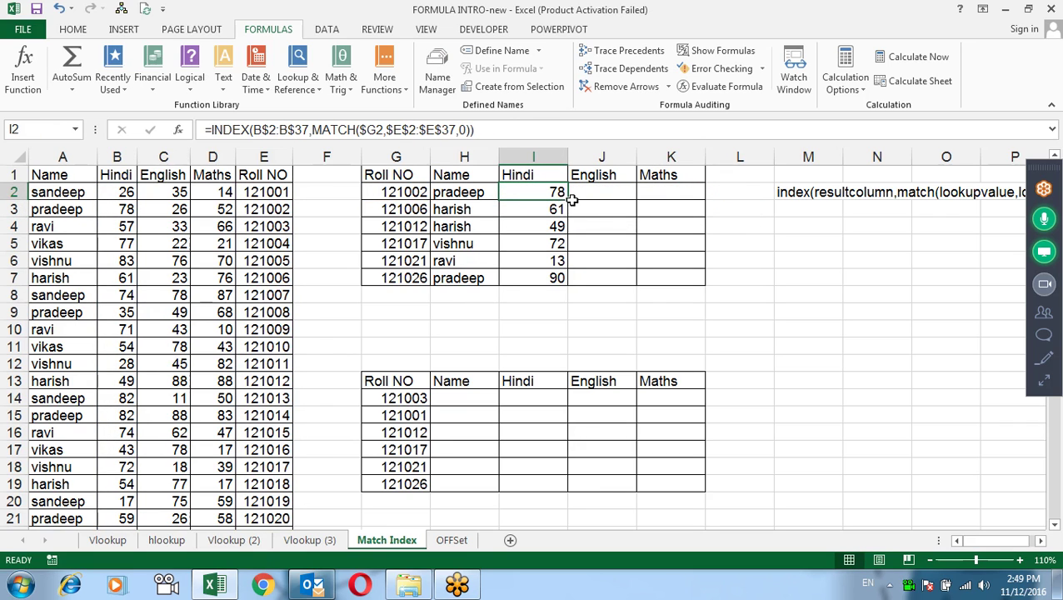
- Fill I2's Hindi formula across to K2 and down to row 7
left_click_drag(567, 200, 683, 195)
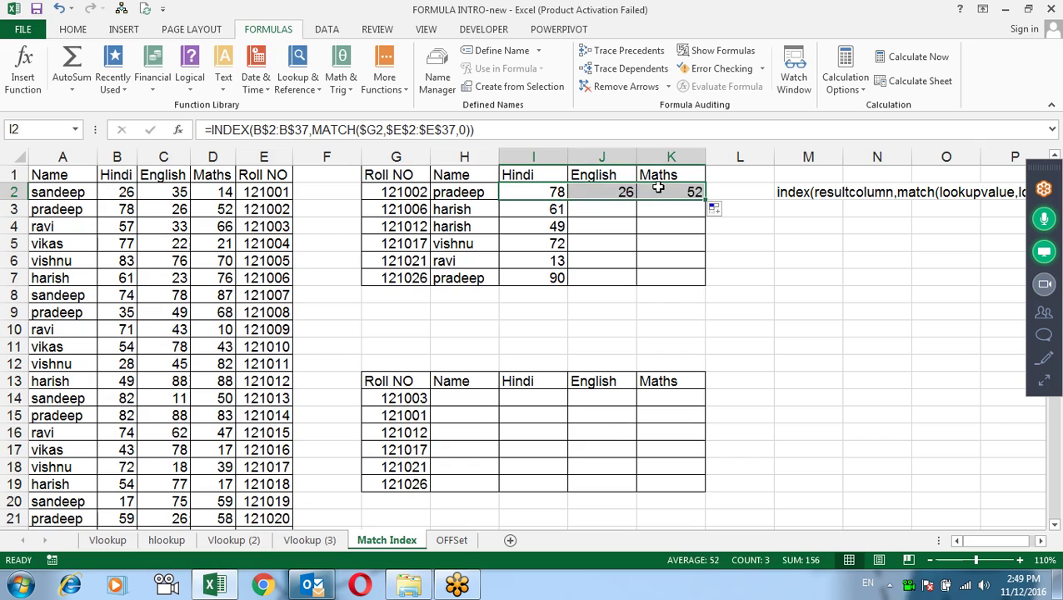
mouse_move(616, 192)
left_mouse_down()
mouse_move(692, 192)
mouse_move(702, 281)
left_mouse_up()
left_click(809, 329)
- Spot-check the copied English and Hindi formulas in J5, J3 and the Hindi column, and review the roll numbers
left_click(620, 241)
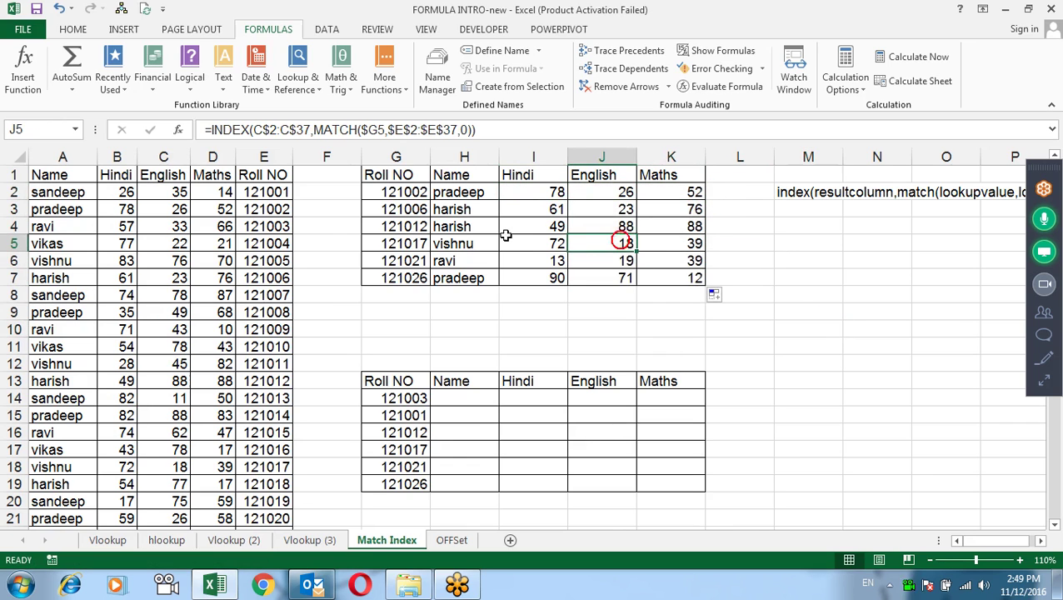
left_click(519, 230)
left_click(600, 207)
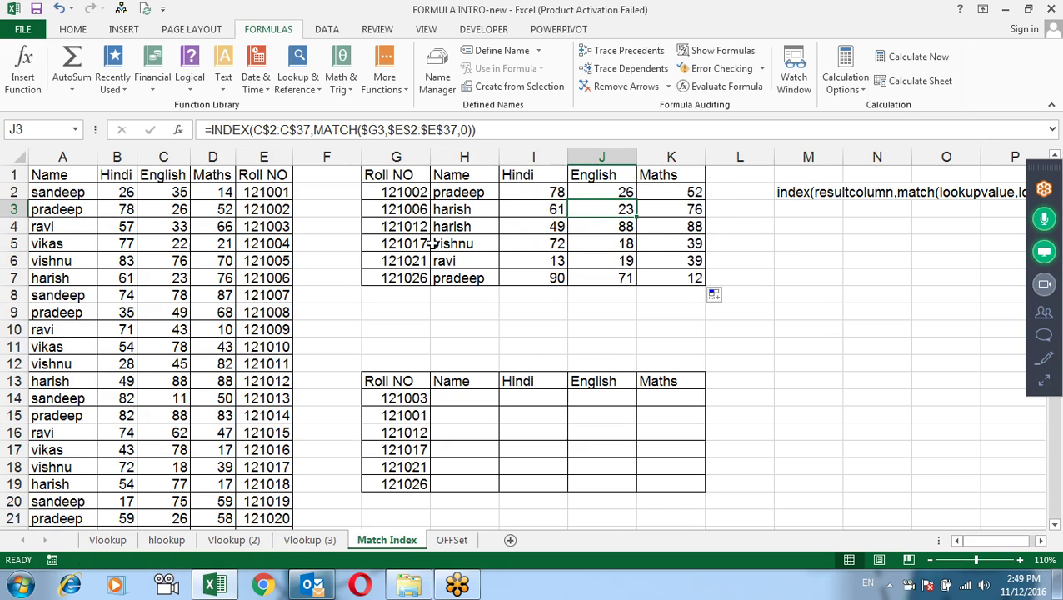
scroll(432, 241, "down", 1)
scroll(307, 340, "up", 1)
left_click_drag(268, 192, 273, 345)
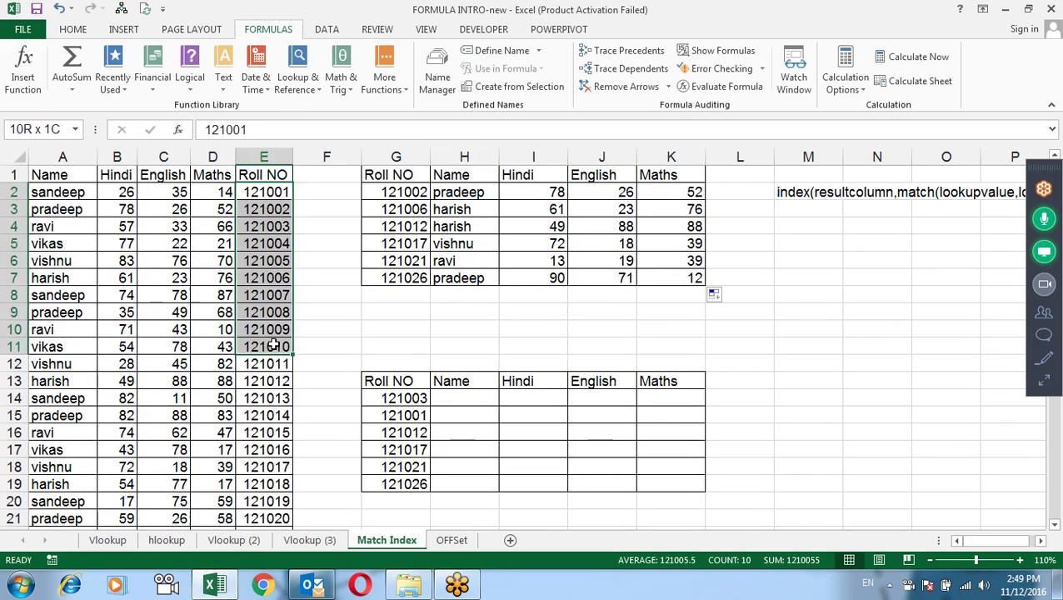
left_click(408, 343)
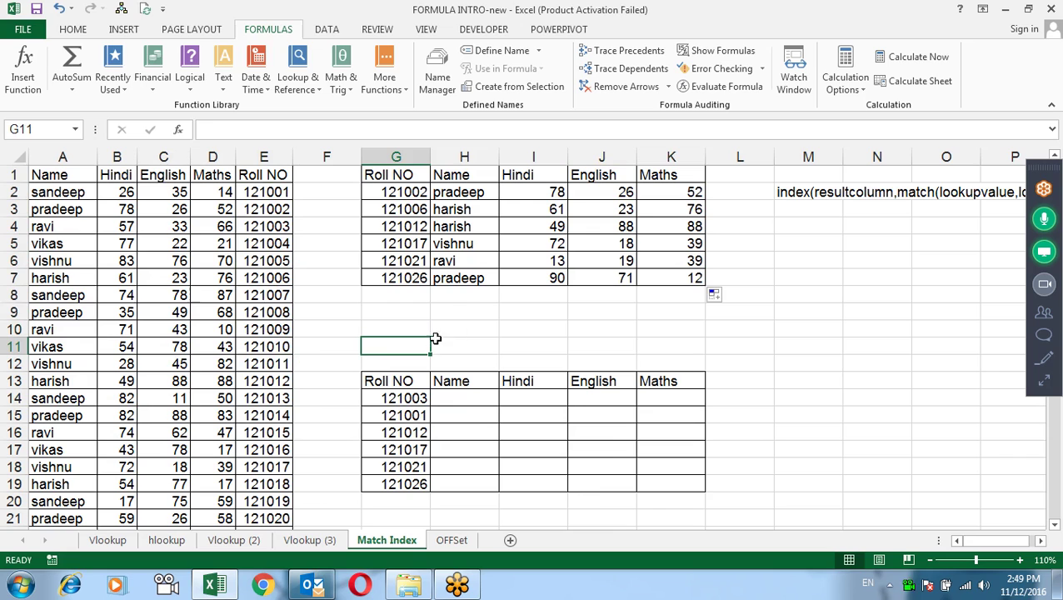
- Enter row number 2 in G9 and column number 3 in H9
left_click(418, 307)
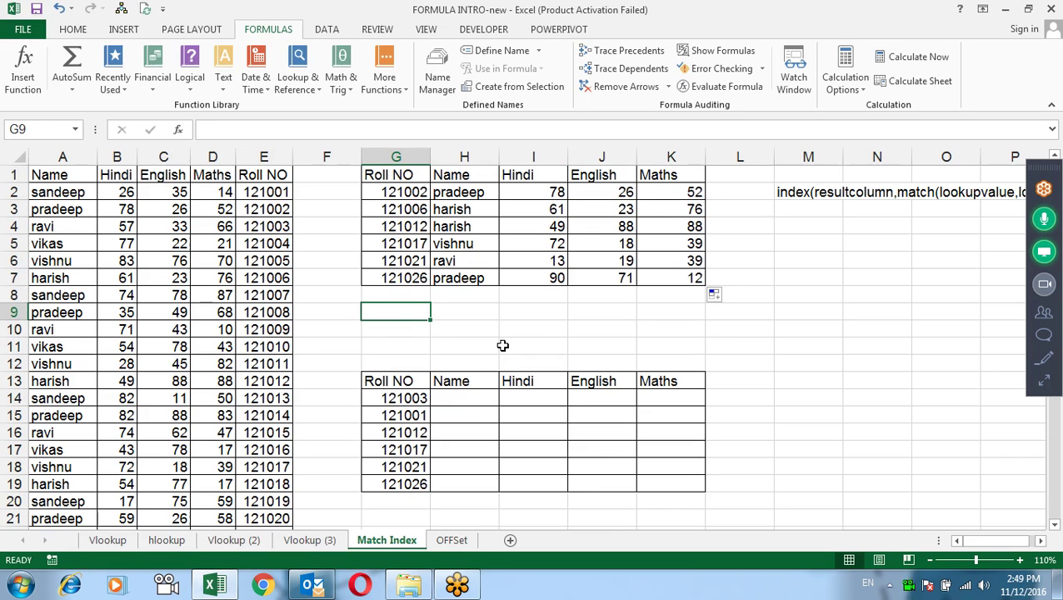
type("2")
key("Tab")
type("3")
key("Tab")
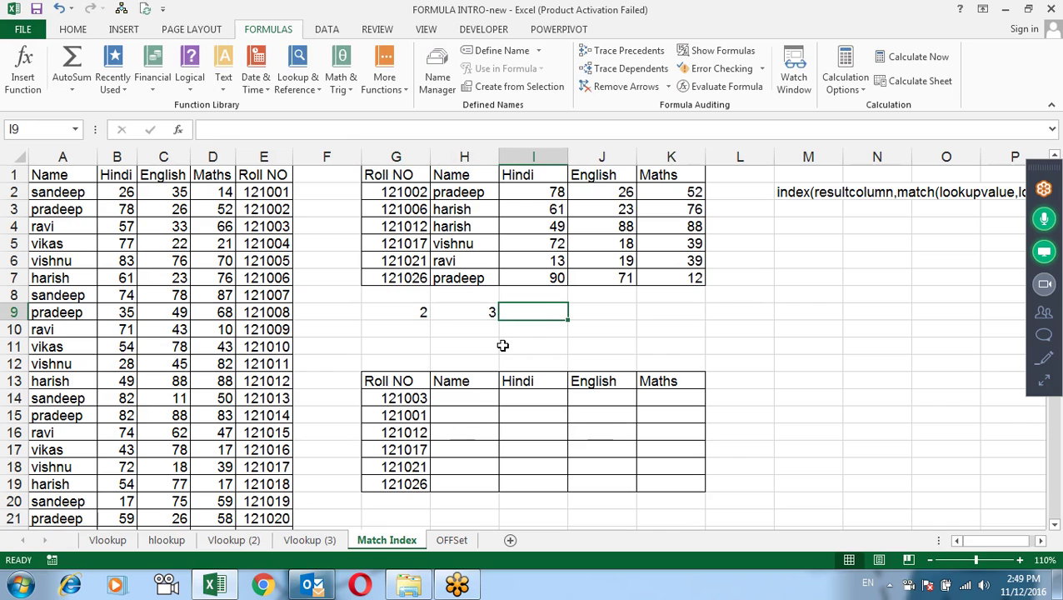
- Enter =INDEX(A1:E14,G9,H9) in I9, returning 35
type("=ind")
key("Tab")
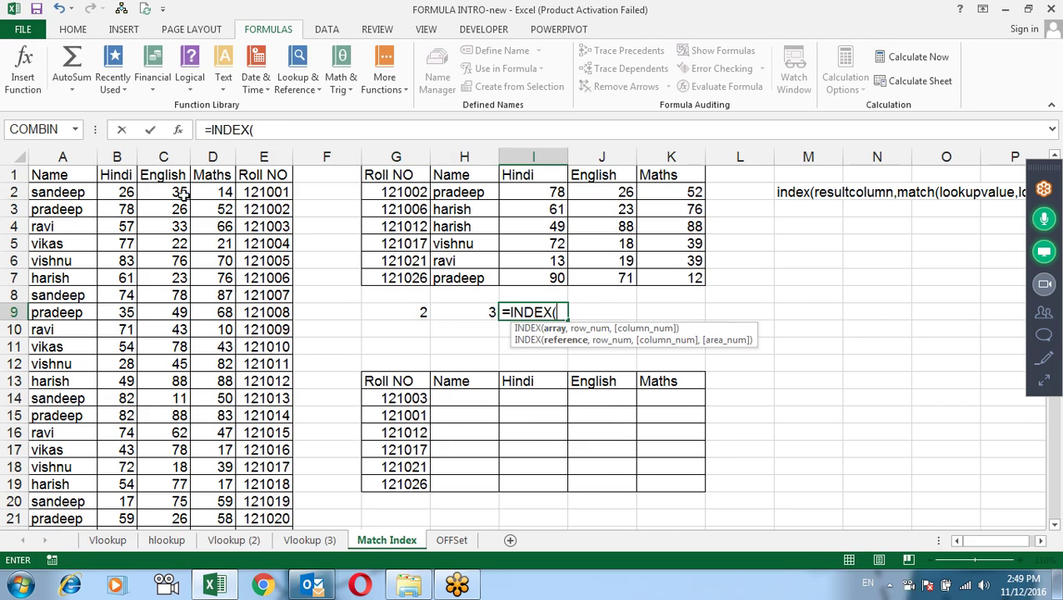
left_click_drag(183, 194, 181, 327)
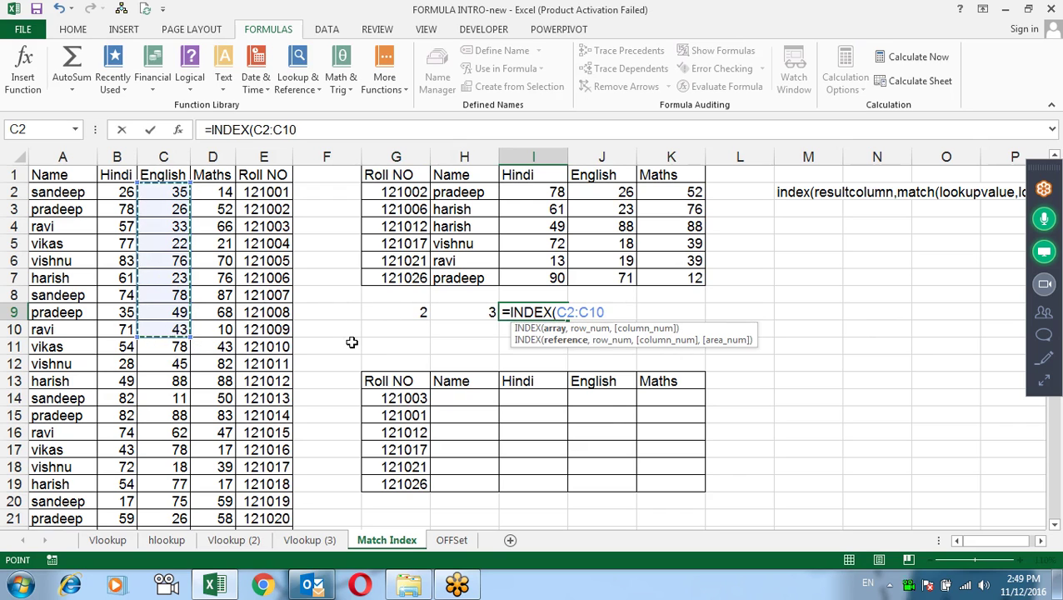
left_click_drag(50, 175, 265, 388)
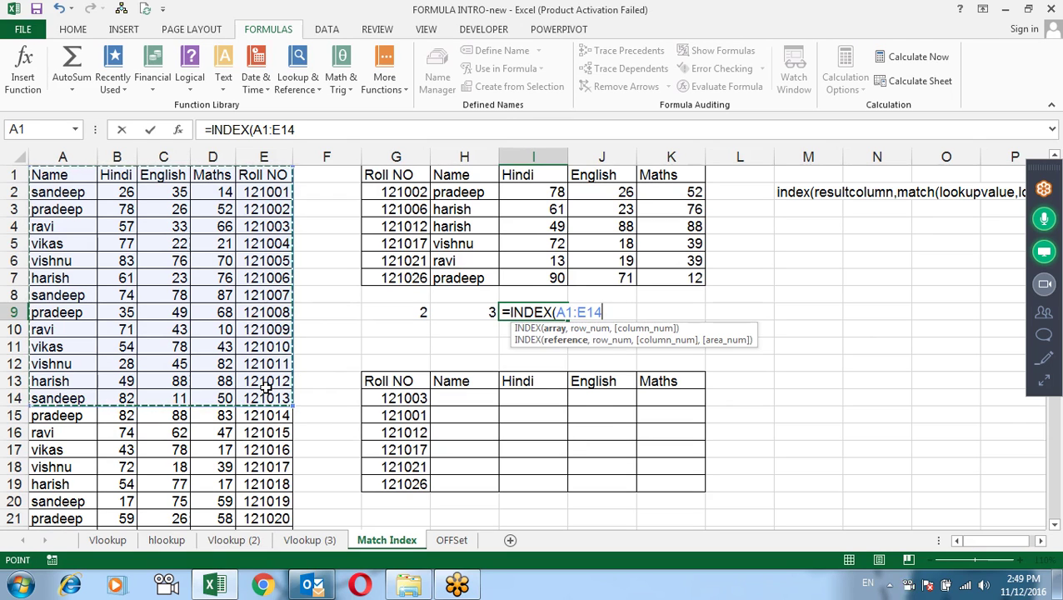
type(",")
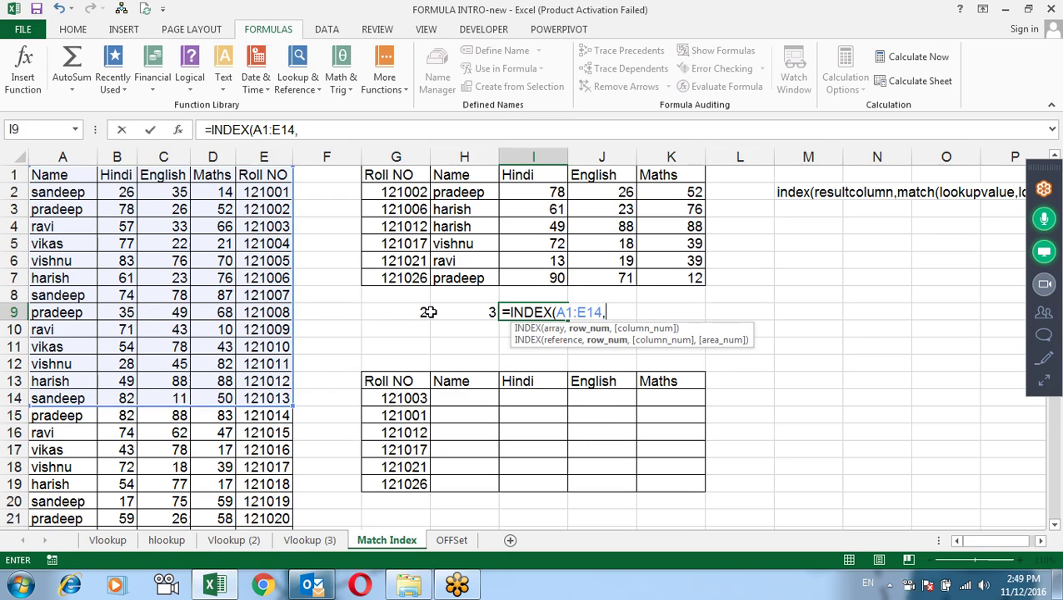
left_click(427, 311)
type(",")
left_click(470, 319)
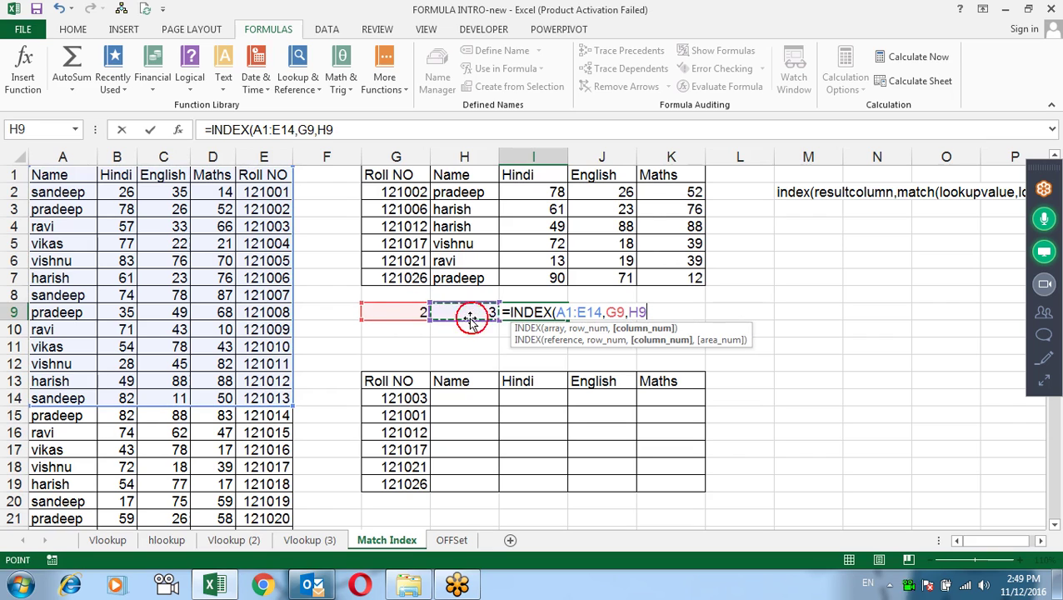
key("Return")
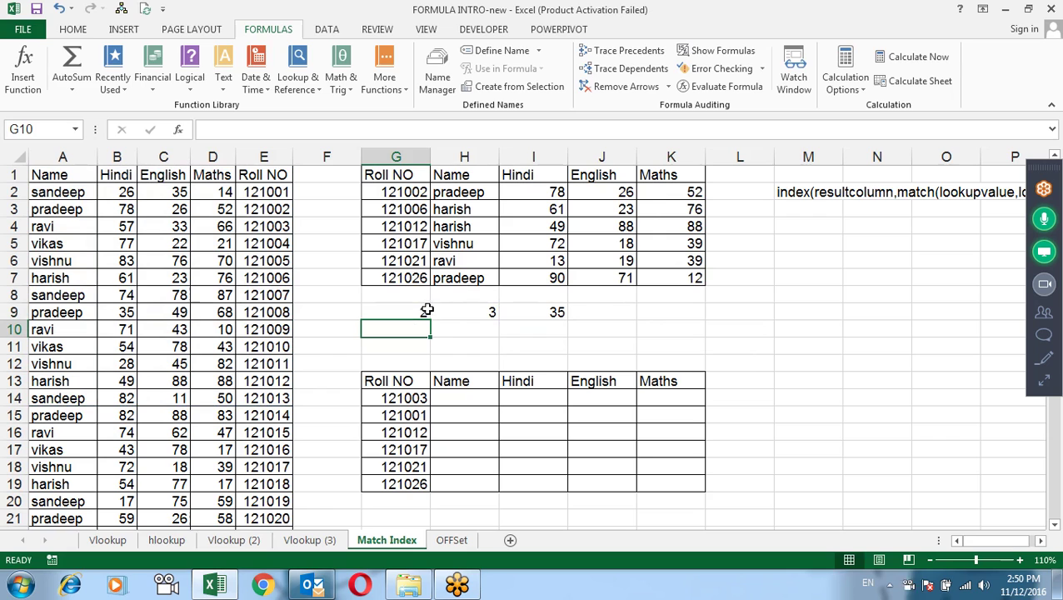
double_click(555, 312)
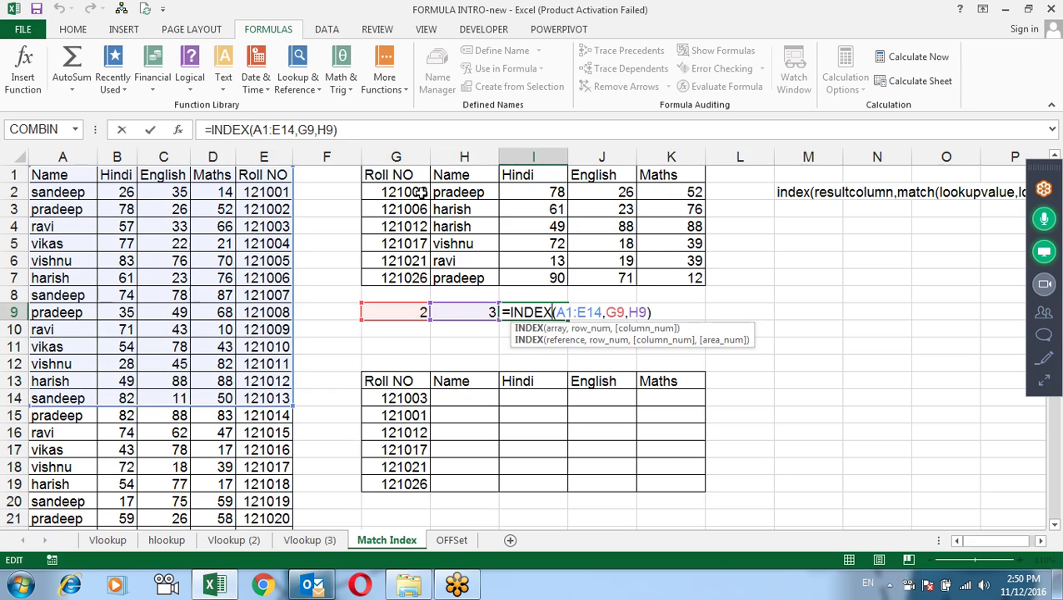
key("Escape")
- Review the header row B1:E1 and the second table, choosing H20 as a helper cell
left_click(462, 381)
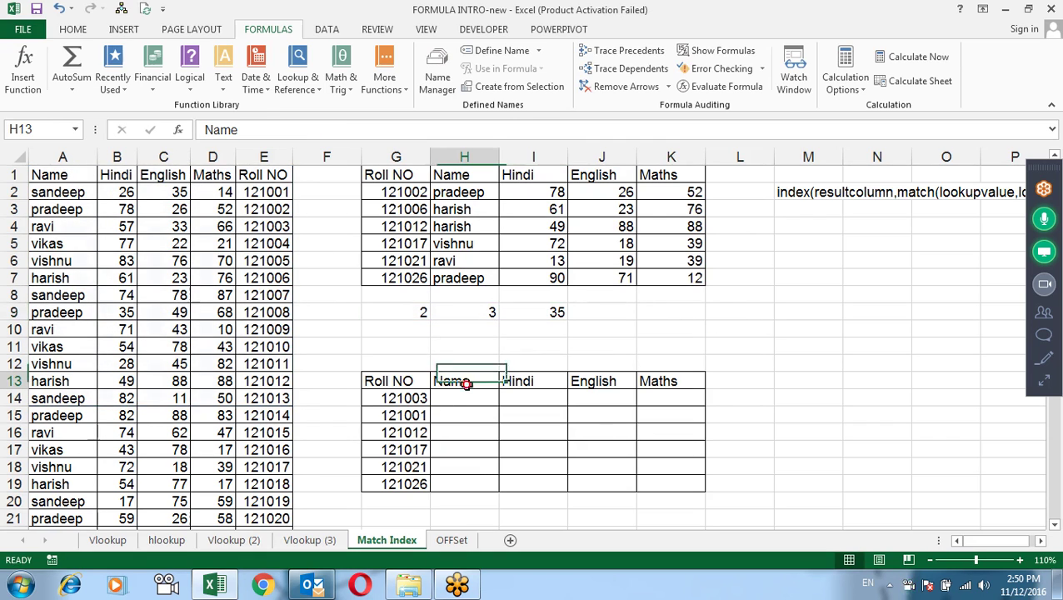
left_click_drag(117, 175, 263, 175)
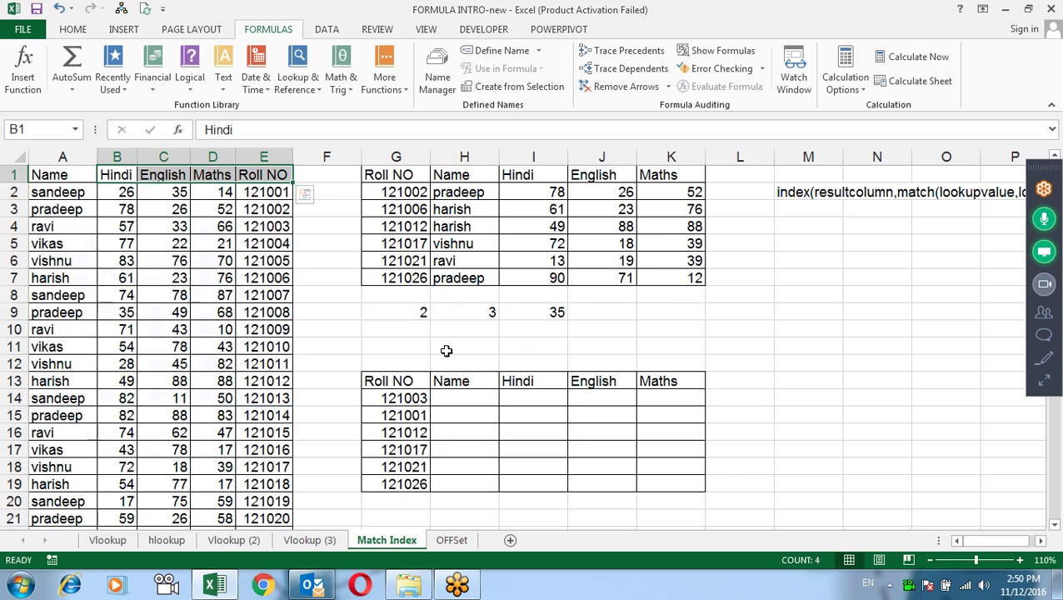
left_click(450, 402)
scroll(749, 367, "down", 1)
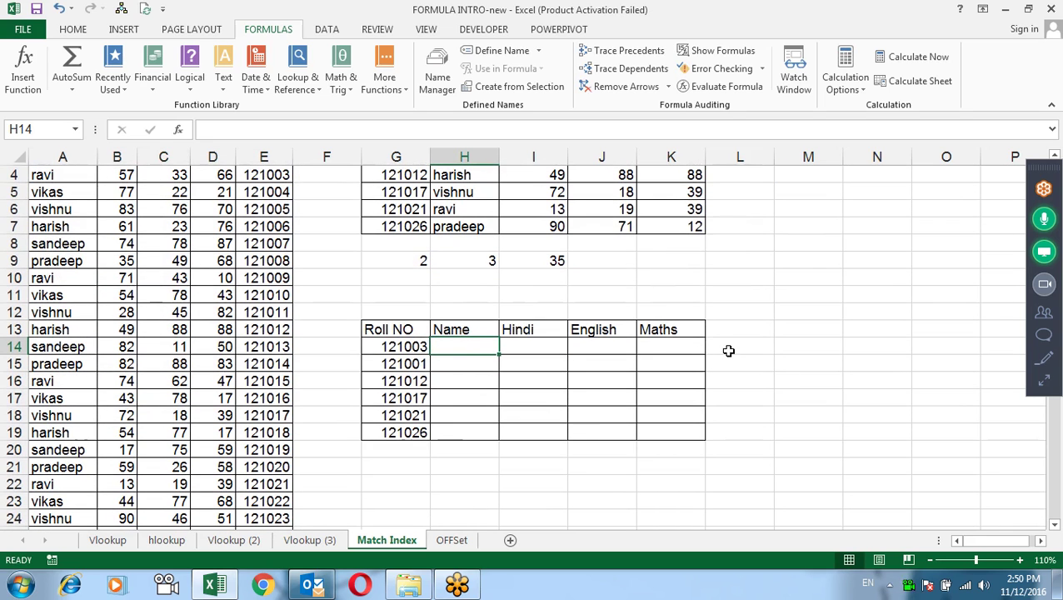
left_click(728, 350)
left_click(450, 449)
- Enter =MATCH(H$13,$A$1:$E$1,0) in H20 to get the Name header's position
type("=")
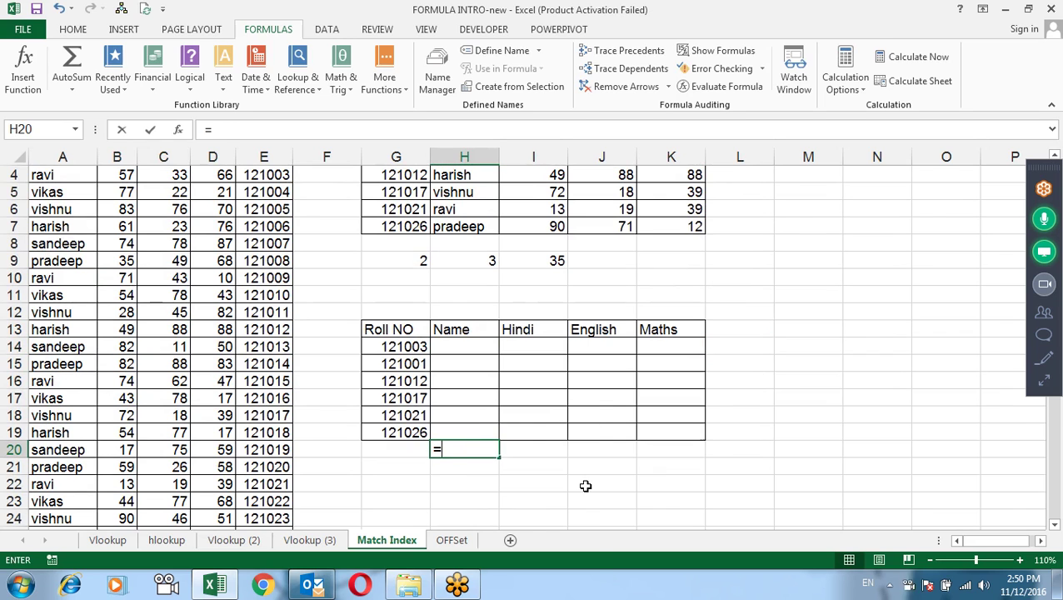
type("mat")
key("Tab")
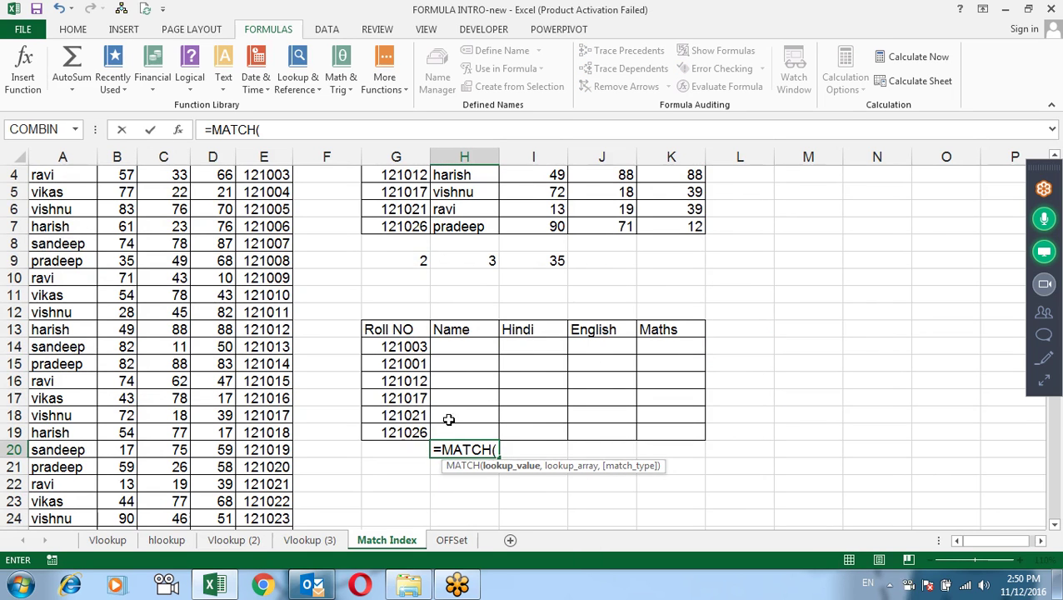
scroll(454, 409, "up", 1)
left_click(468, 388)
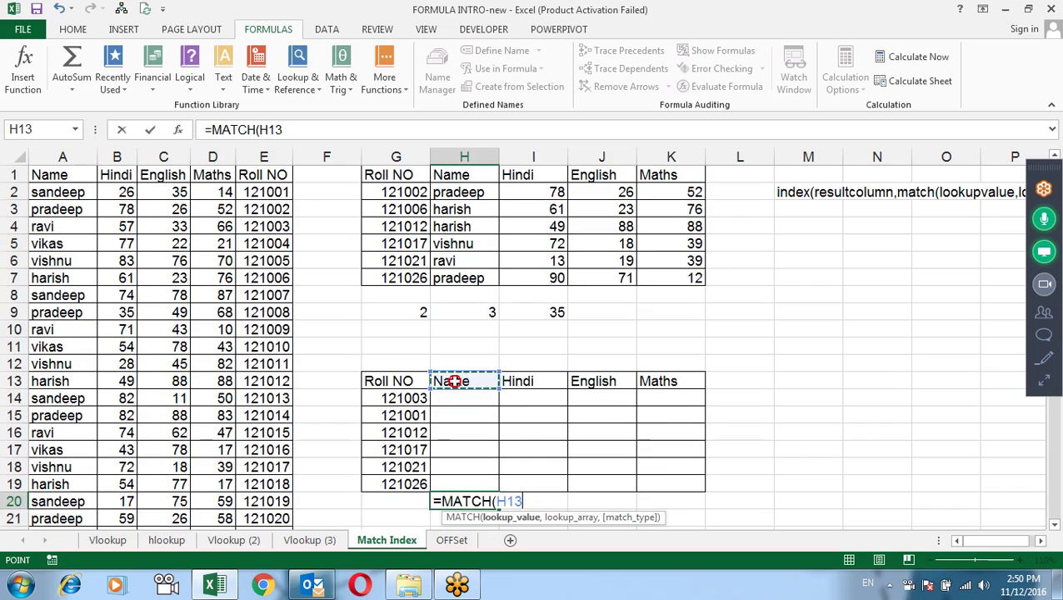
key("F4")
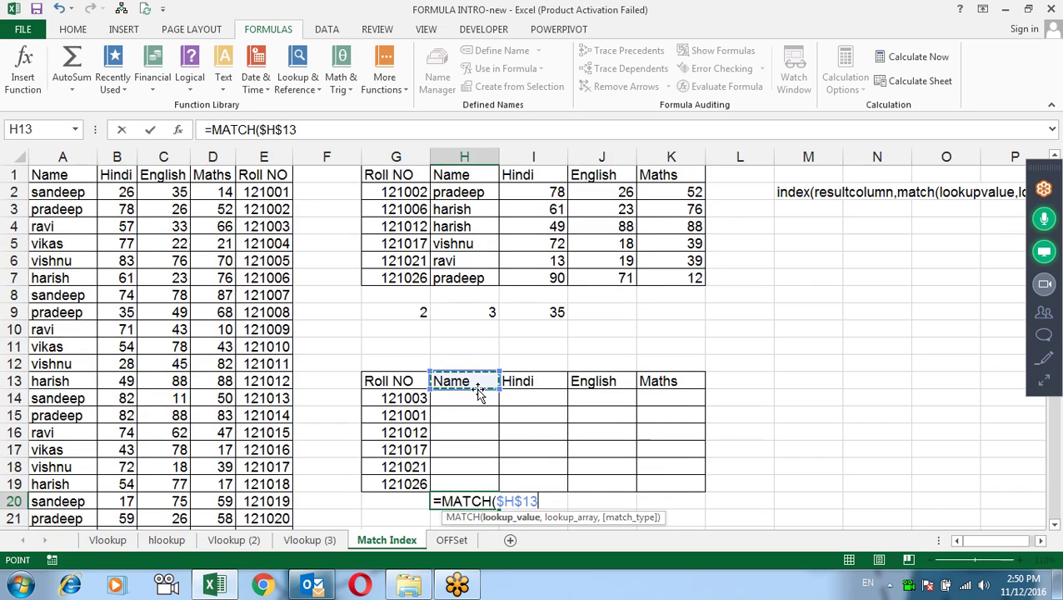
key("F4")
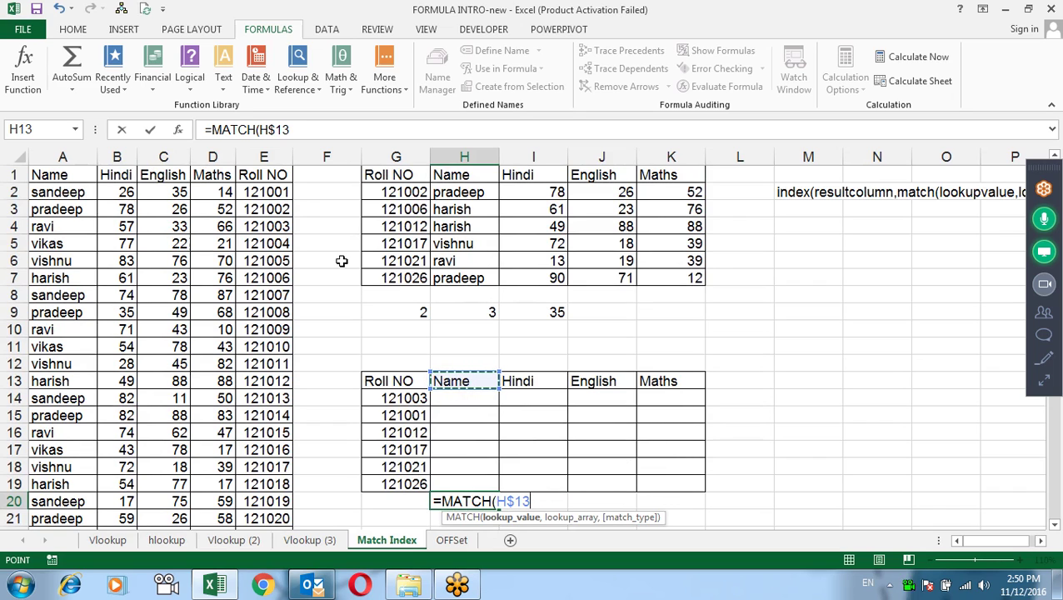
type(",")
mouse_move(69, 174)
left_mouse_down()
mouse_move(289, 175)
mouse_move(280, 173)
left_mouse_up()
key("F4")
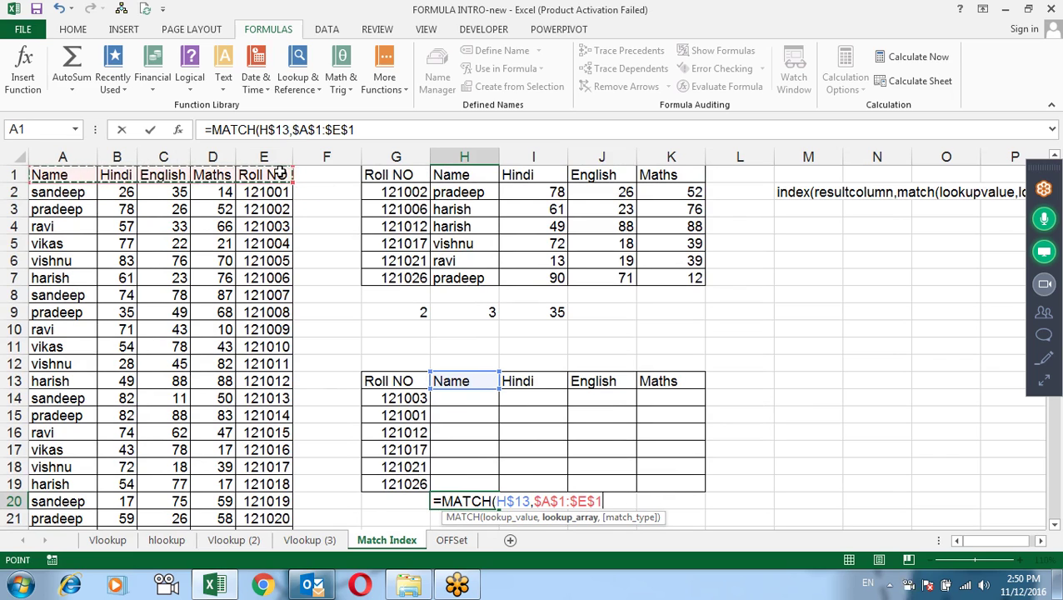
type(",")
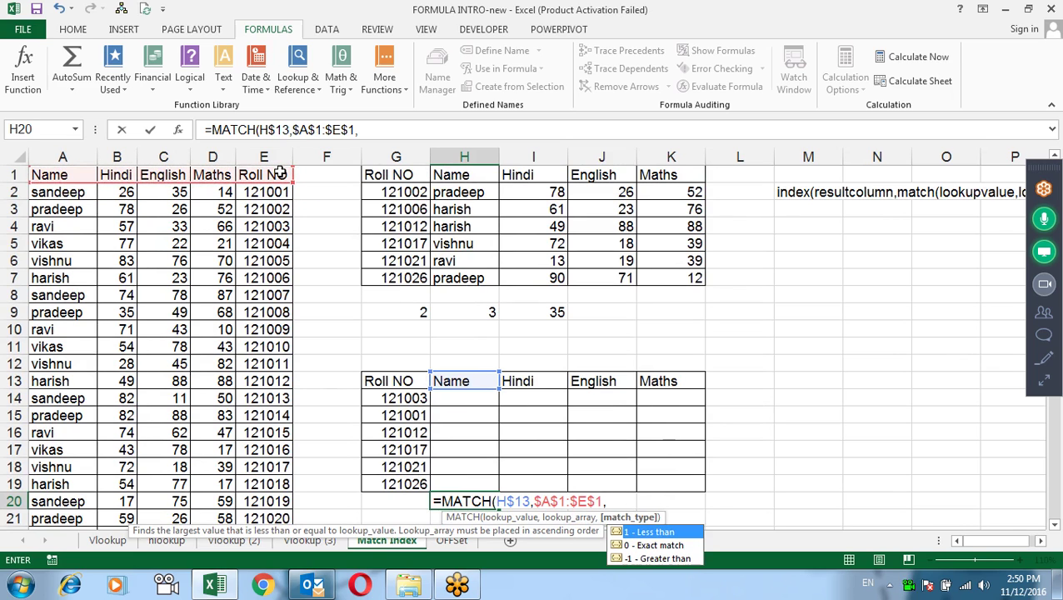
type(")")
key("Return")
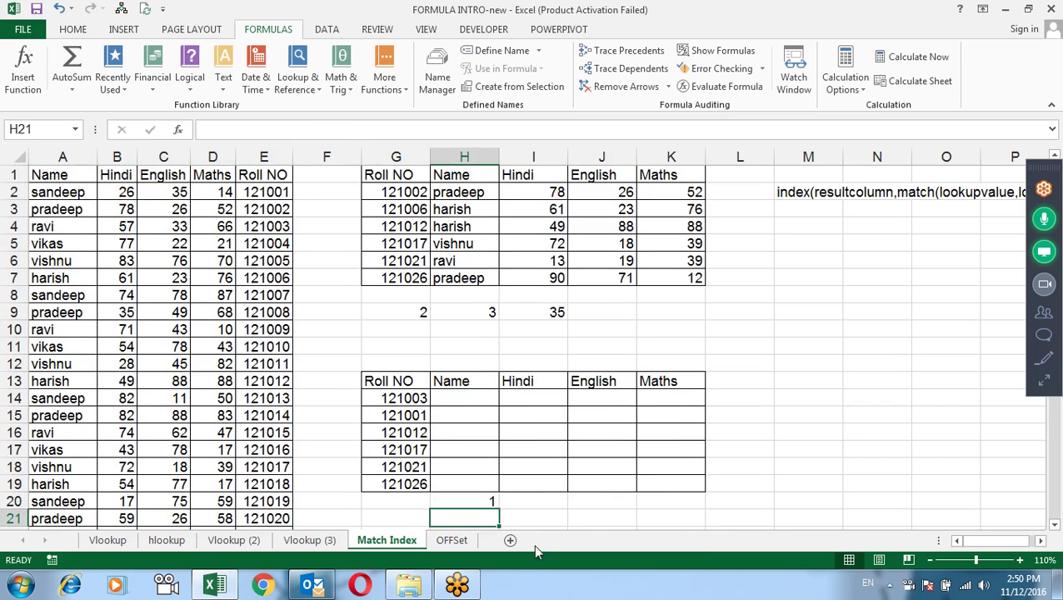
- Fill the header-position formula across to K20, giving 1, 2, 3, 4
left_click(493, 504)
left_click_drag(498, 507, 699, 506)
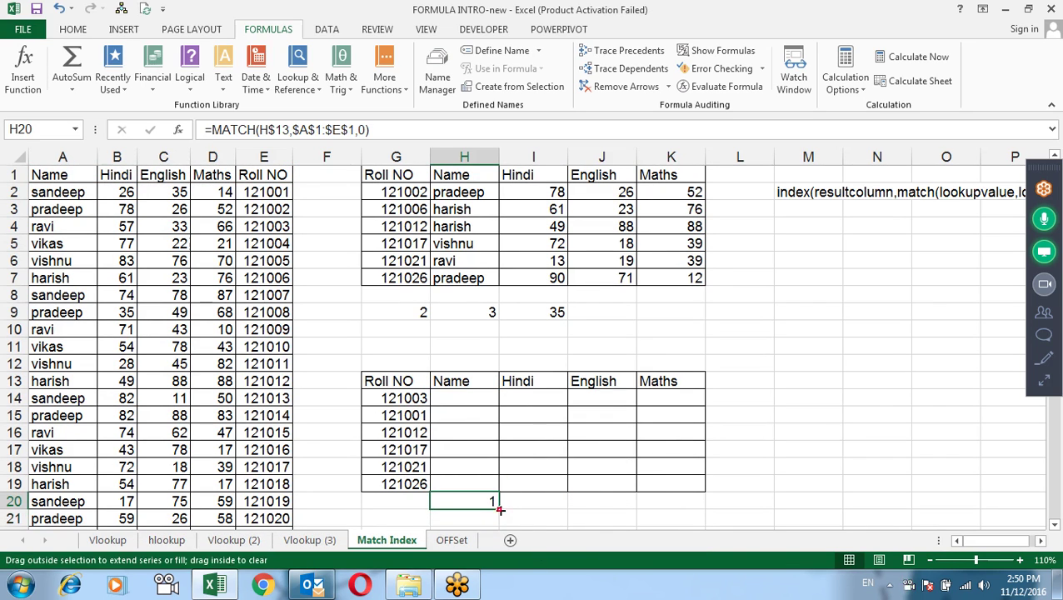
left_click(729, 396)
- Enter =MATCH($G14,$E$1:$E$37,0) in L14 for the first roll number's row position
type("=")
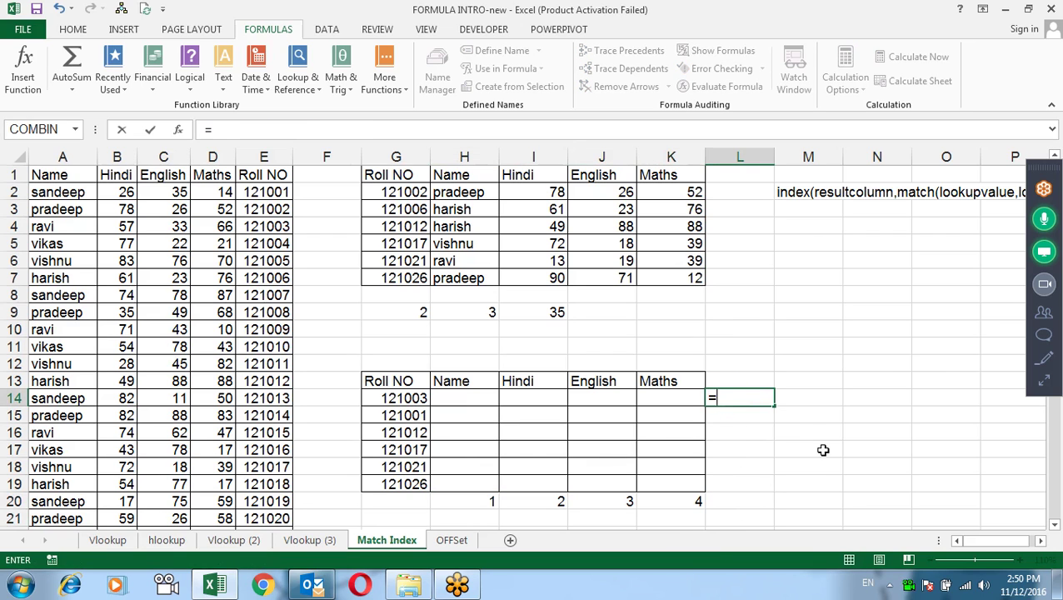
type("mat")
key("Tab")
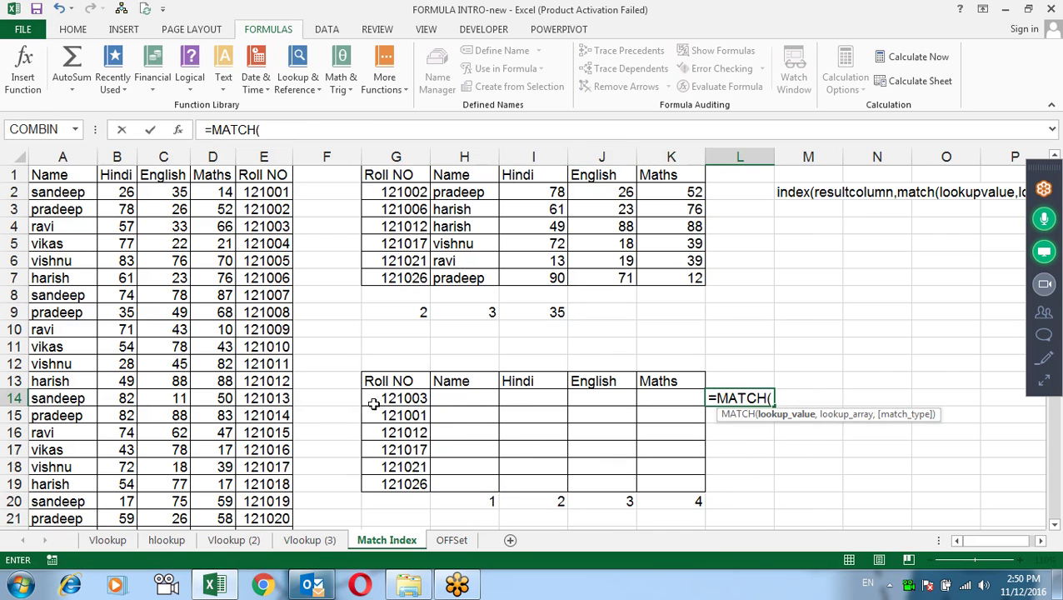
left_click(379, 400)
key("F4")
key("F4")
key("F4")
type(",")
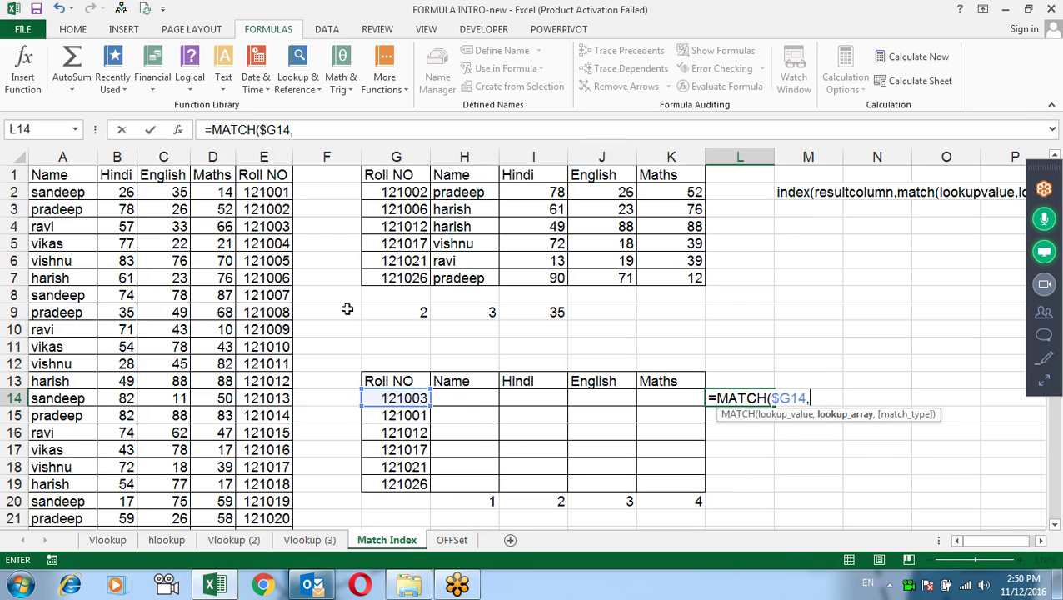
left_click(266, 174)
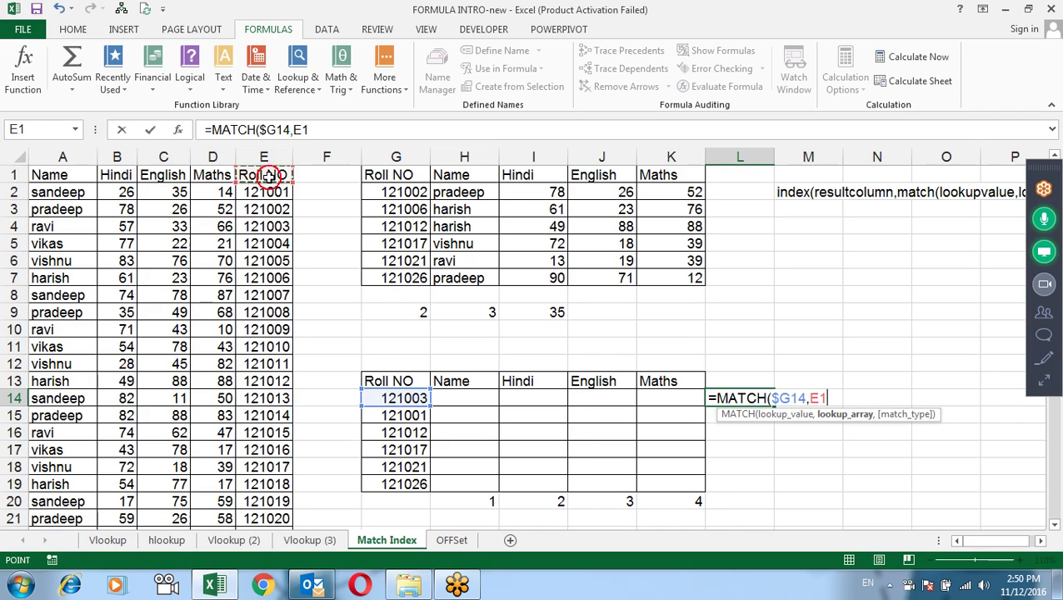
key("ctrl+shift+Down")
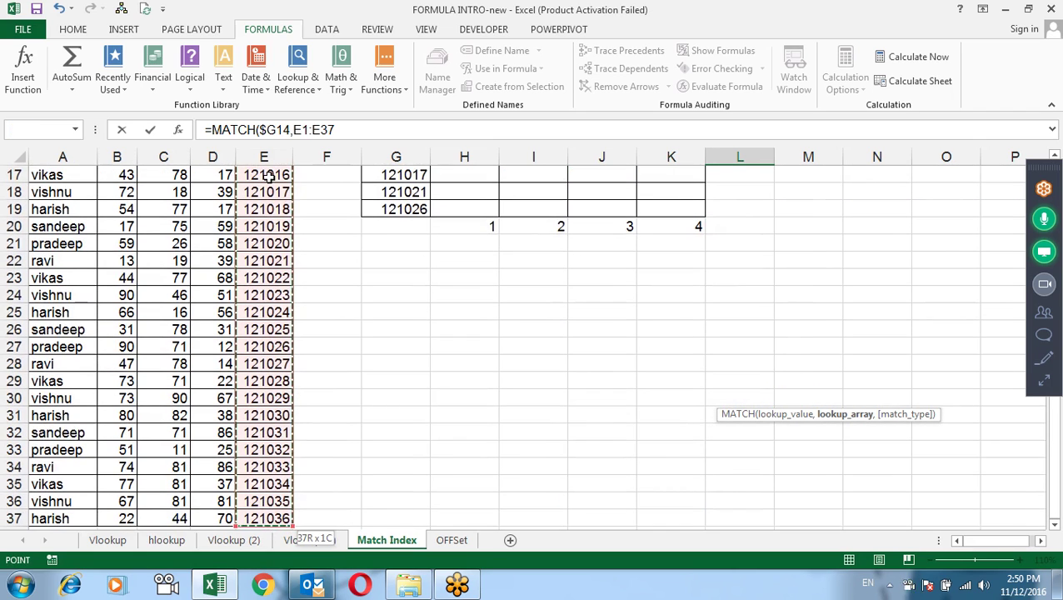
key("F4")
type("$E$37,")
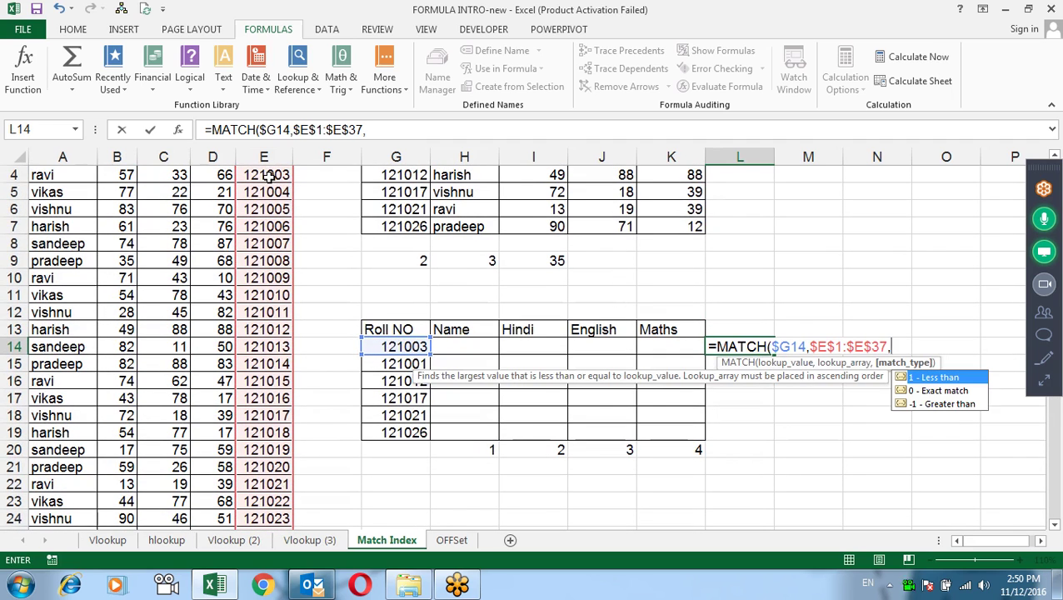
type(")")
key("Return")
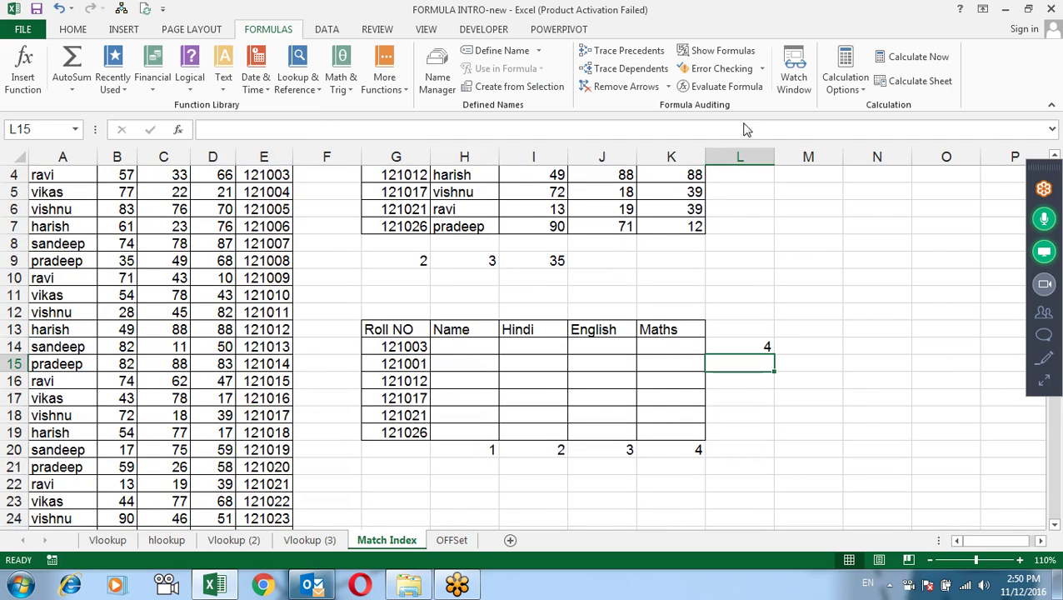
- Fill the row-position formula down to L19, giving 4, 2, 13, 18, 22, 27
left_click(758, 349)
left_click_drag(773, 354, 775, 440)
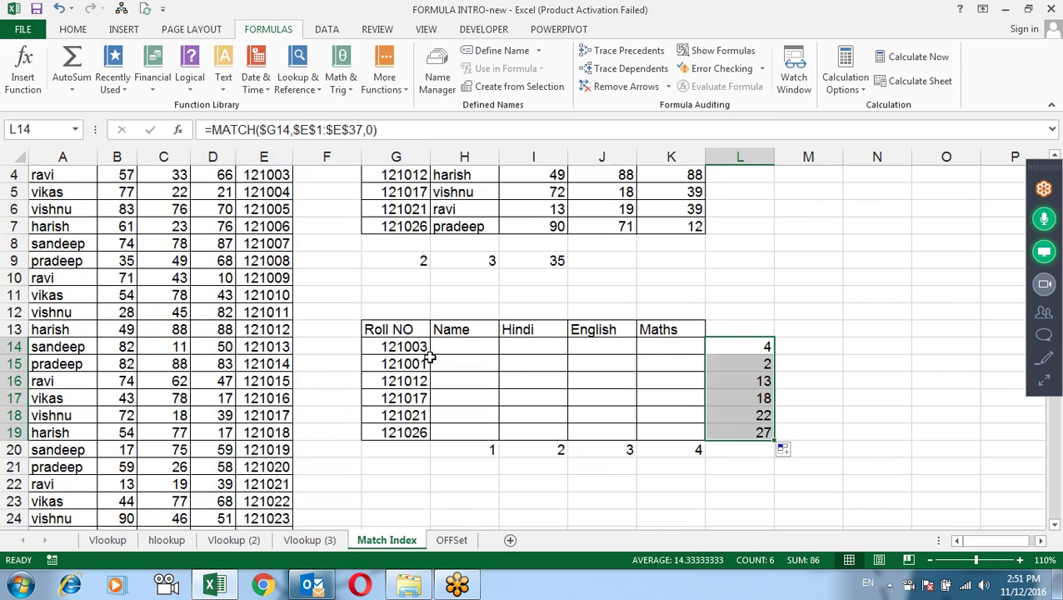
left_click(439, 348)
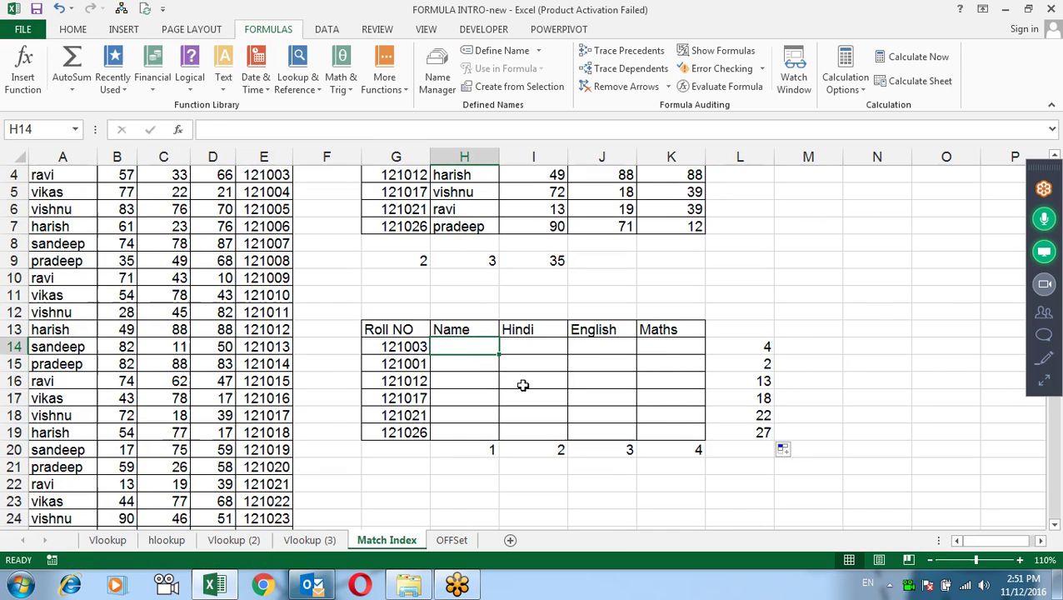
- Begin an INDEX formula in H14 over the absolute source range $A$1:$E$37
type("=ind")
key("Tab")
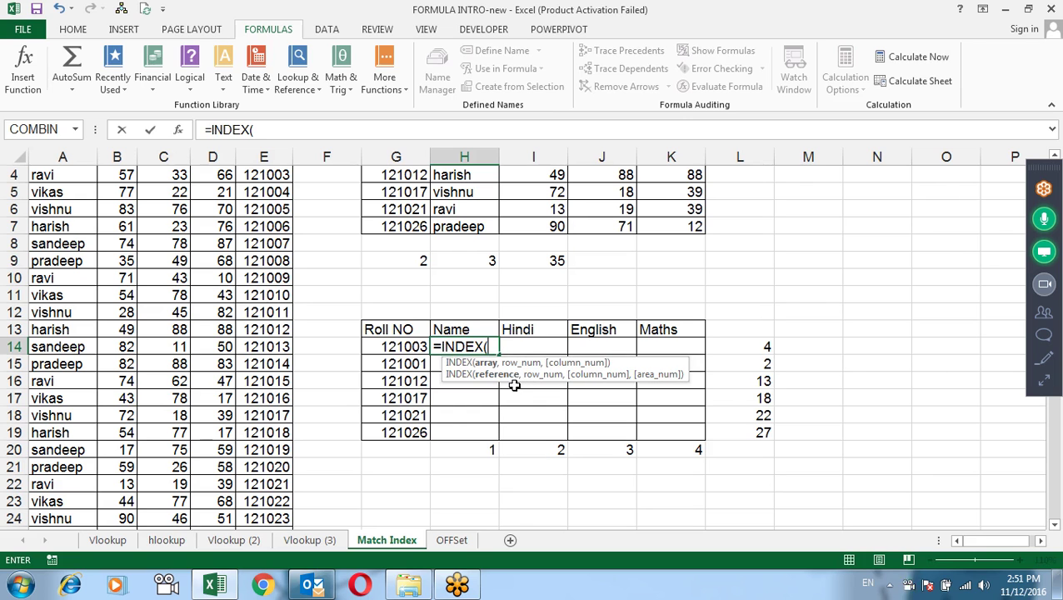
left_click(82, 175)
scroll(84, 177, "up", 3)
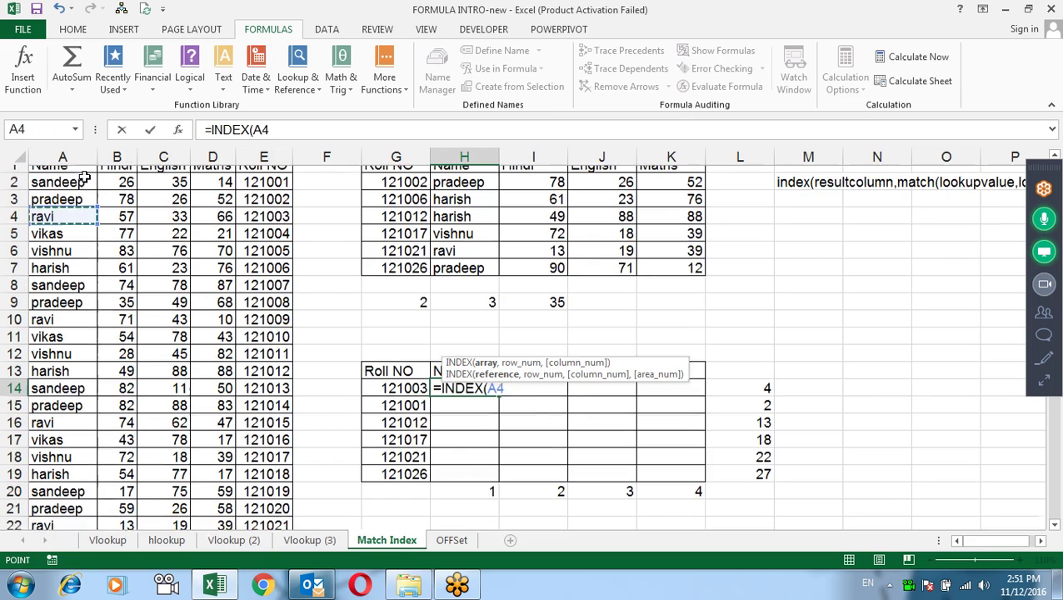
left_click(84, 176)
key("ctrl+shift+Right")
key("ctrl+shift+Down")
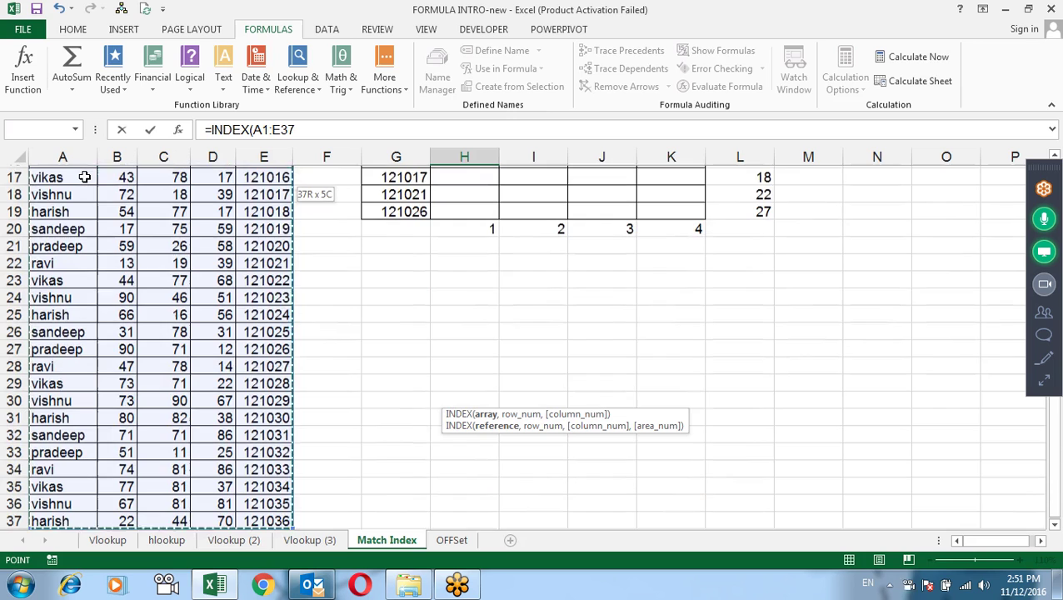
key("F4")
scroll(84, 177, "up", 3)
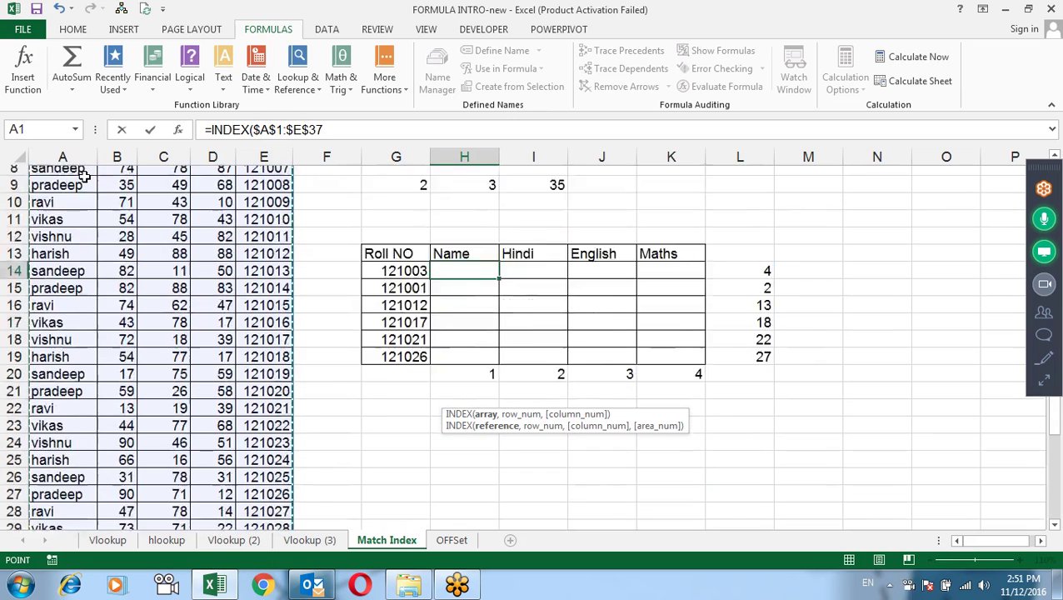
scroll(84, 176, "up", 1)
type(",")
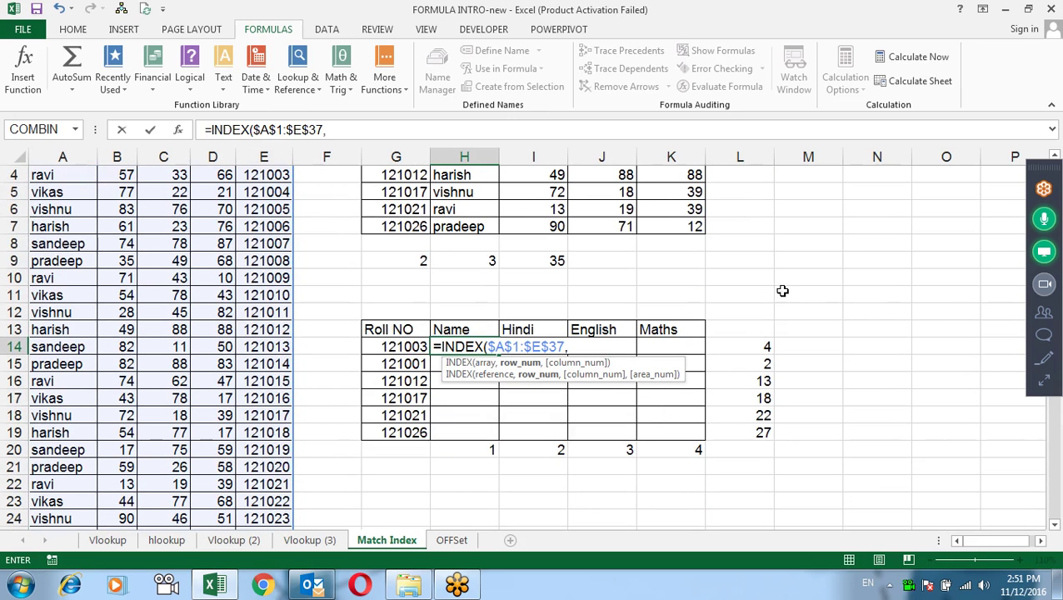
- Complete H14 as =INDEX($A$1:$E$37,$L14,H$20)
left_click(761, 346)
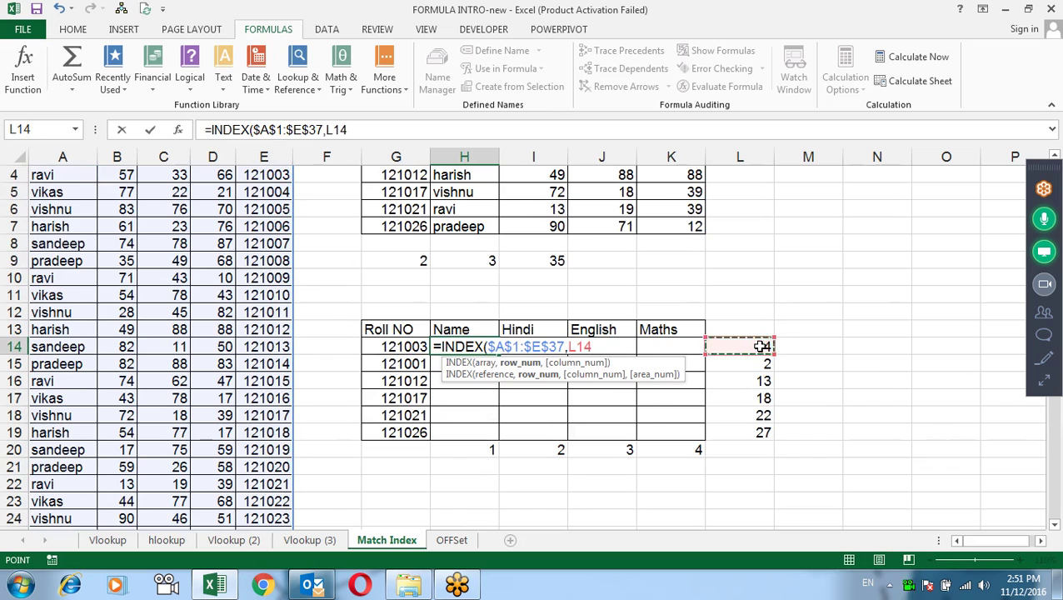
key("F4")
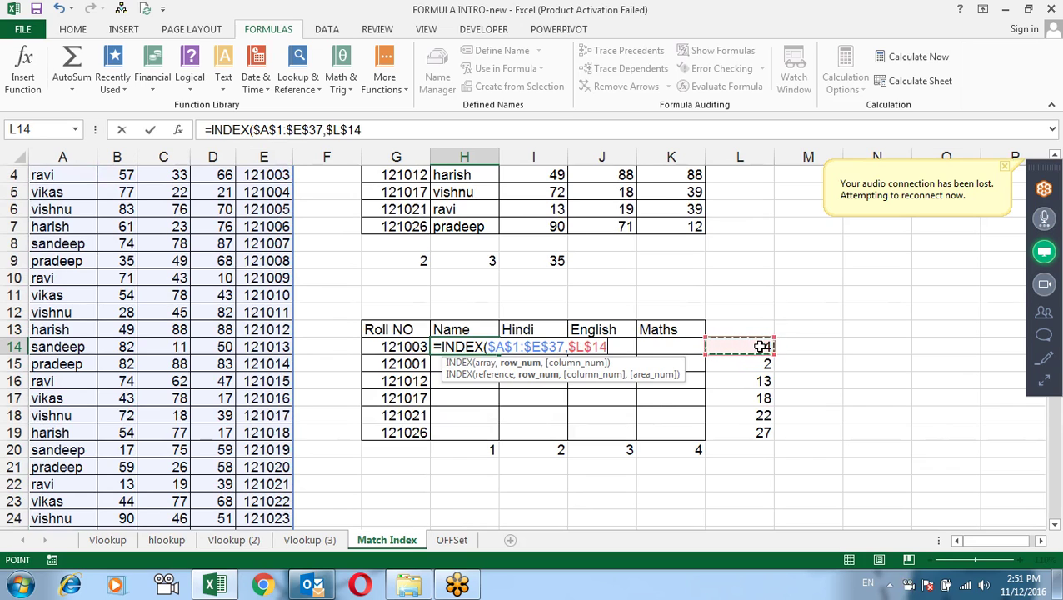
key("F4")
key("F4")
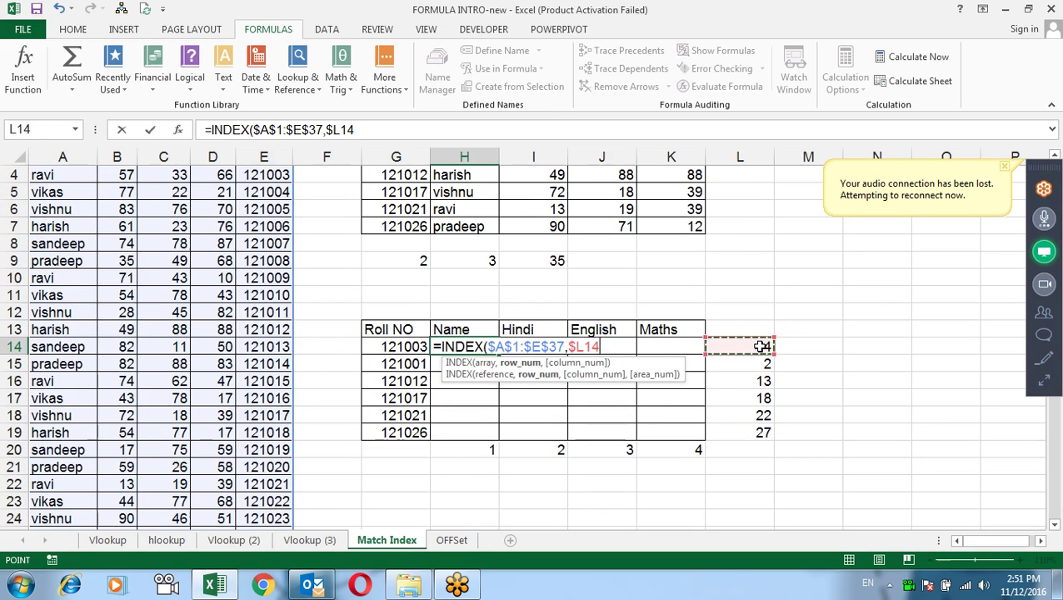
type(",")
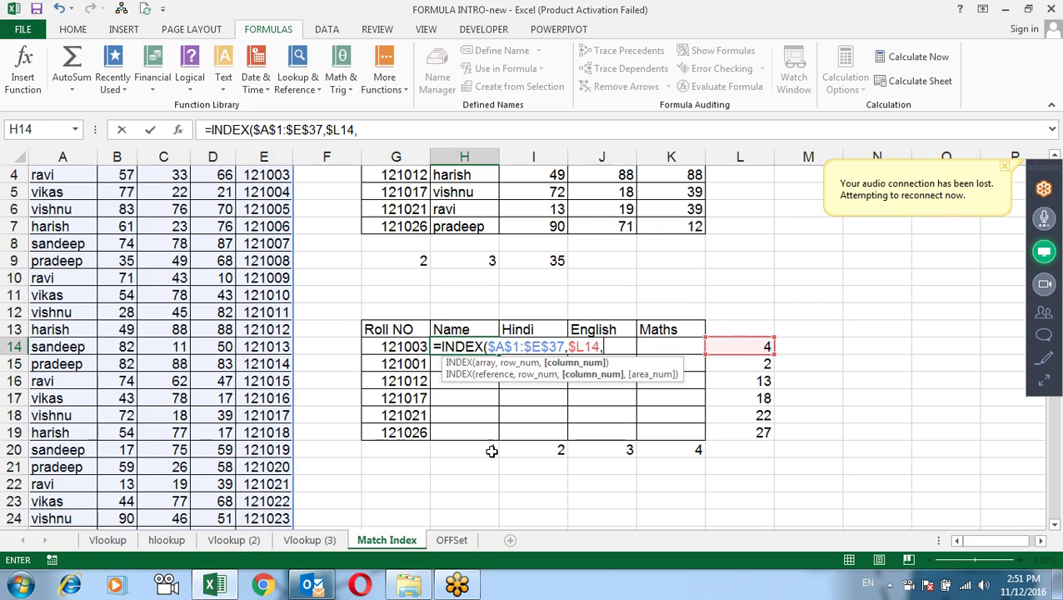
left_click(487, 451)
key("F4")
key("F4")
key("Return")
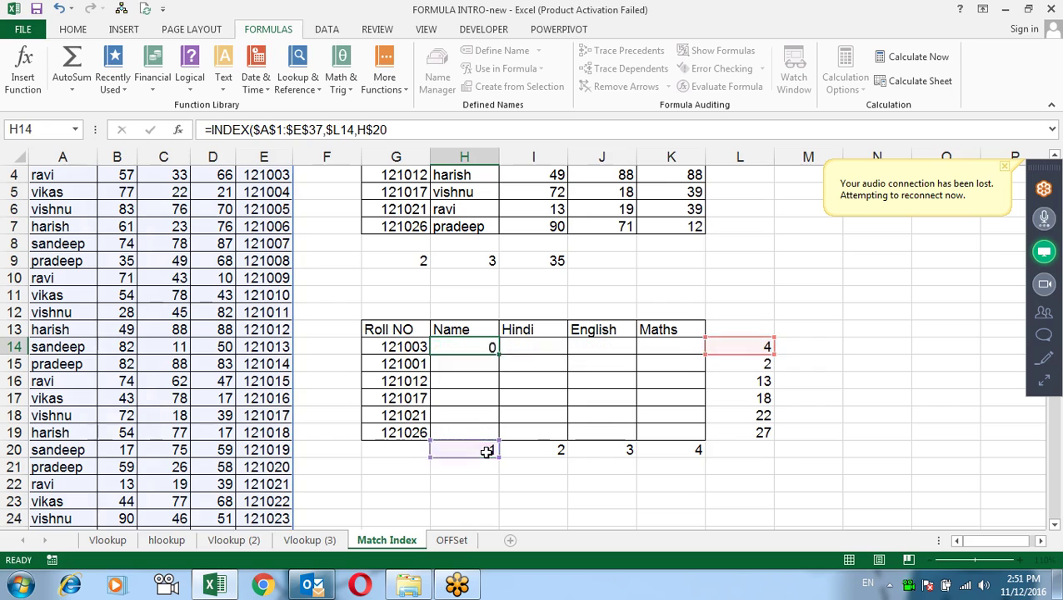
- Fill the INDEX formula across to K14 and down to row 19, completing names and marks
left_click(468, 342)
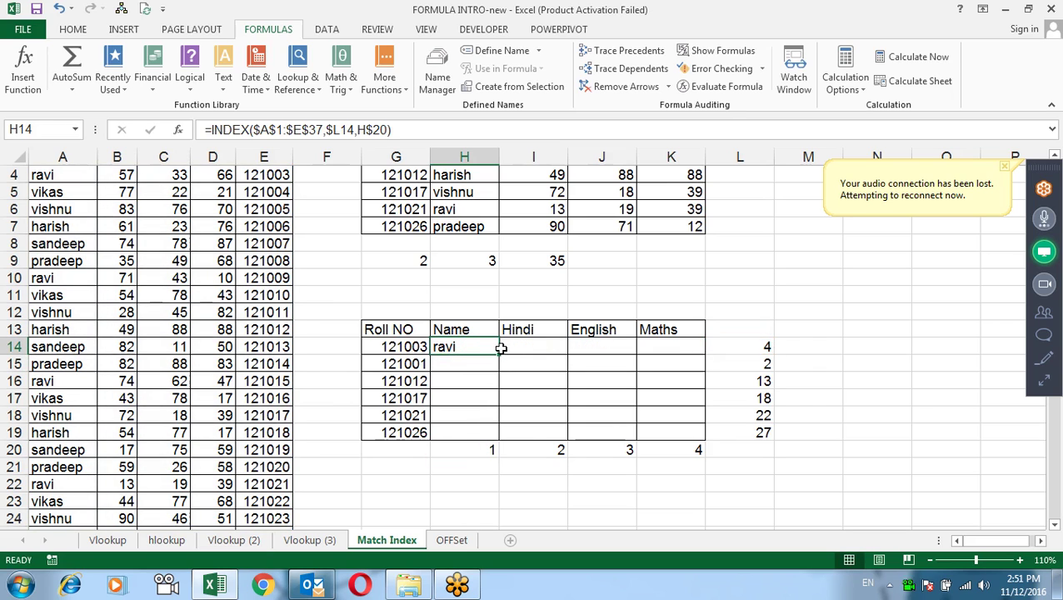
left_click_drag(499, 354, 712, 353)
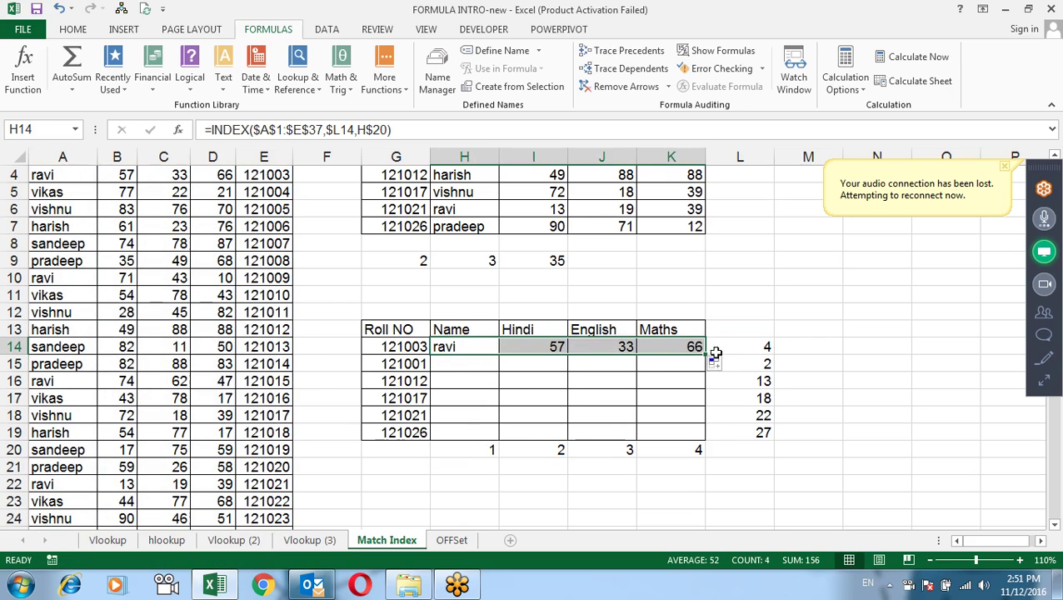
left_click_drag(704, 356, 699, 448)
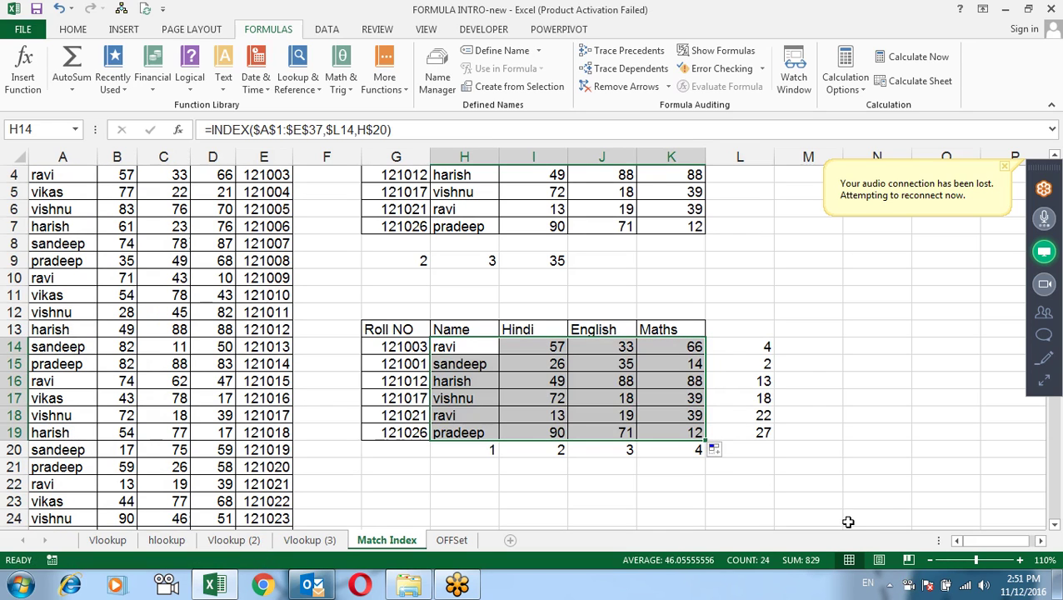
- Retitle H13 as Hindi and I13 as Name, so H20:I20 become 2 and 1
left_click(876, 498)
left_click(481, 329)
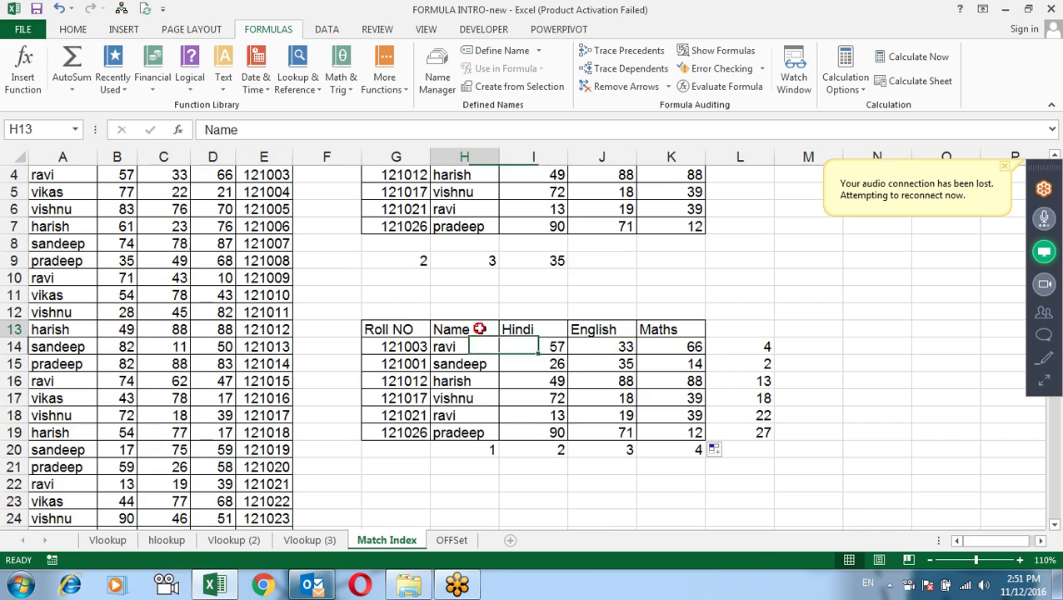
type("Hindi")
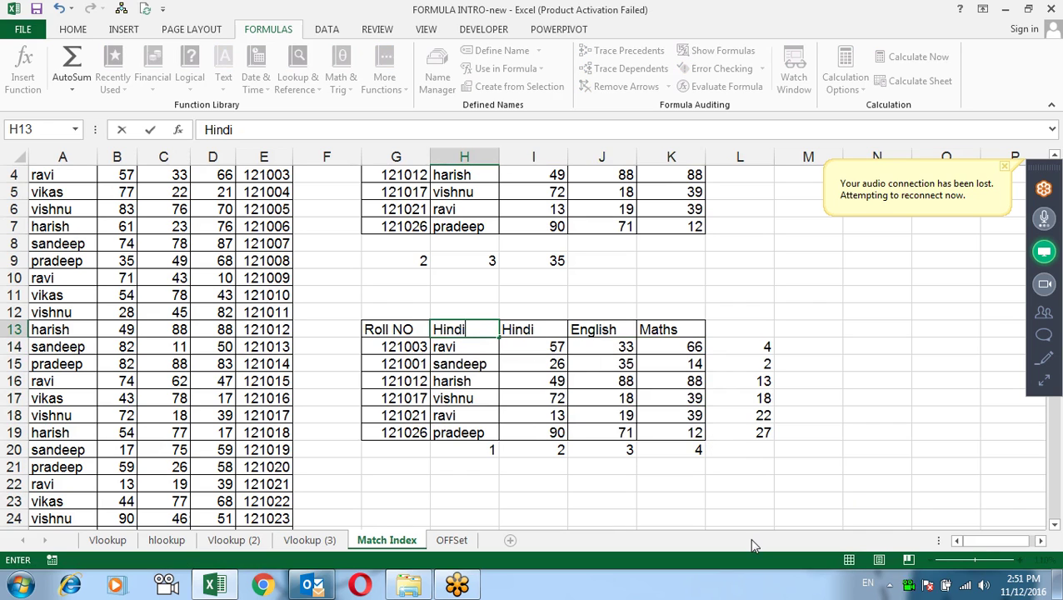
key("Tab")
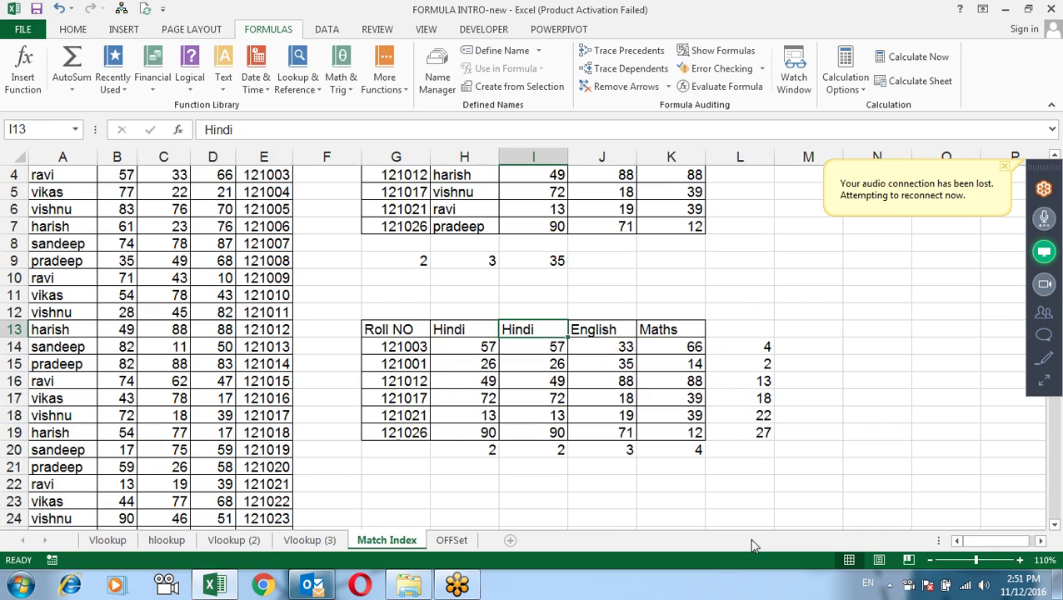
key("ctrl+z")
key("ctrl+z")
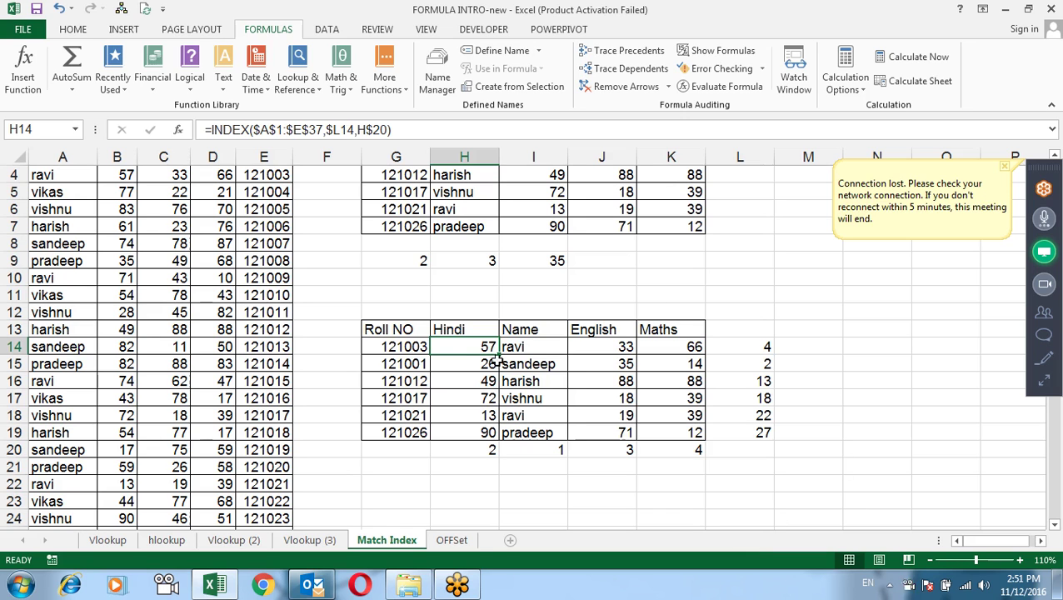
- On the Vlookup sheet, start a MATCH in I19 with I$12 as the row-locked lookup value
scroll(360, 488, "up", 1)
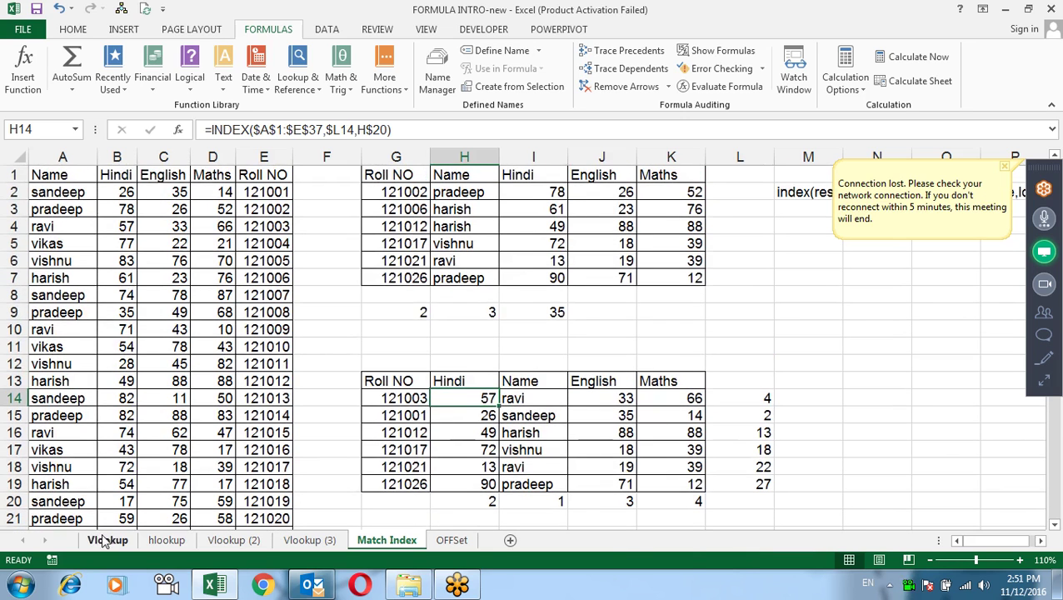
left_click(107, 540)
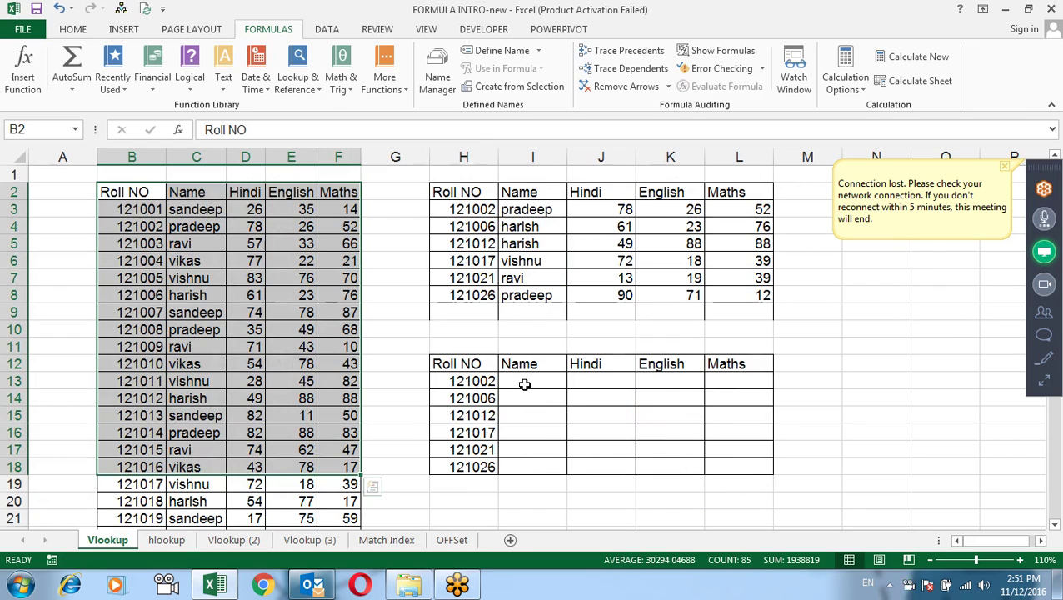
left_click(520, 479)
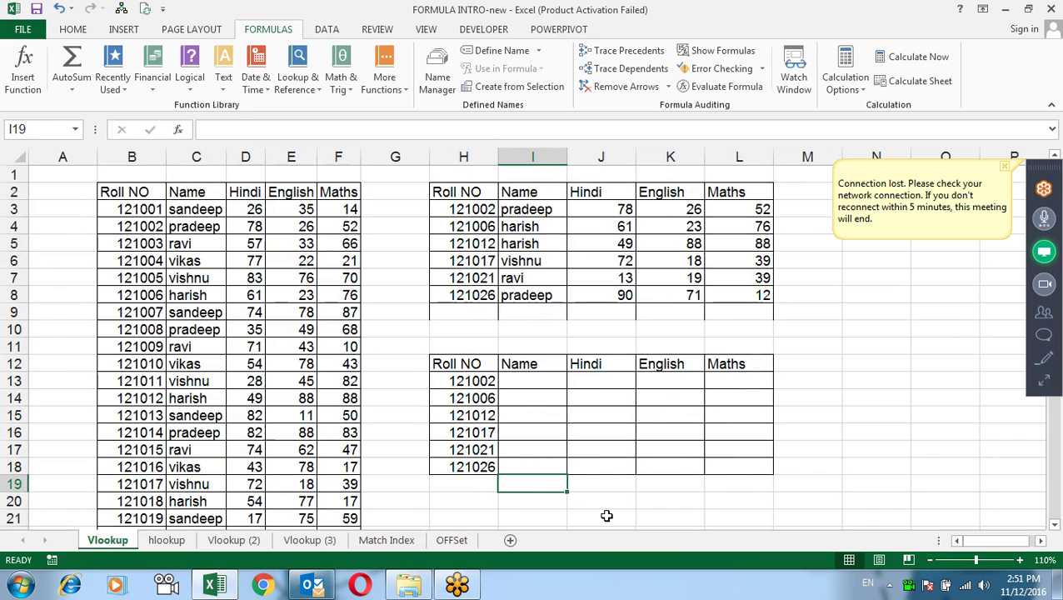
type("=mat")
key("Tab")
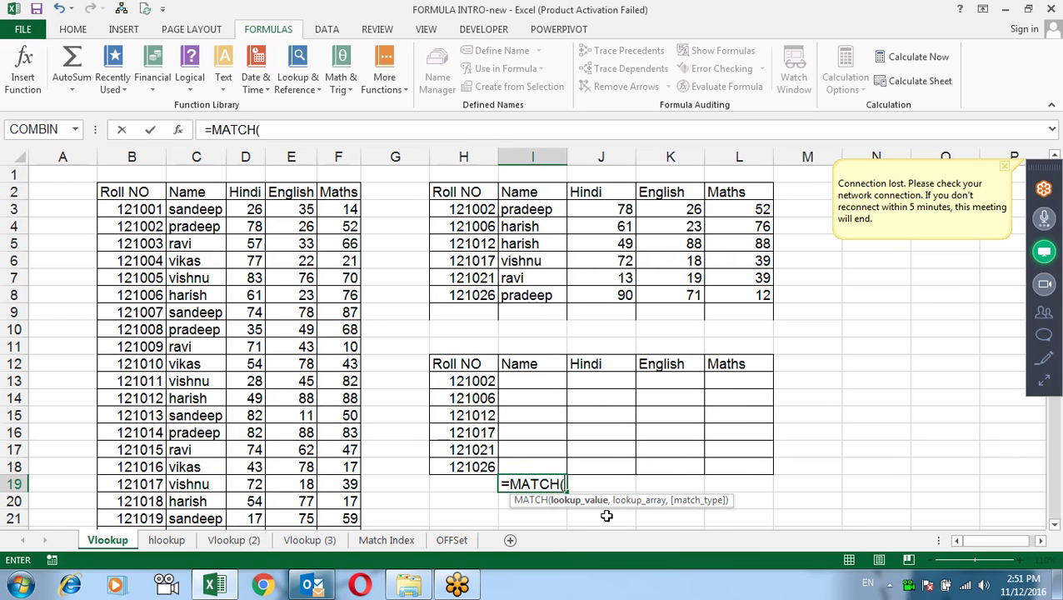
left_click(538, 363)
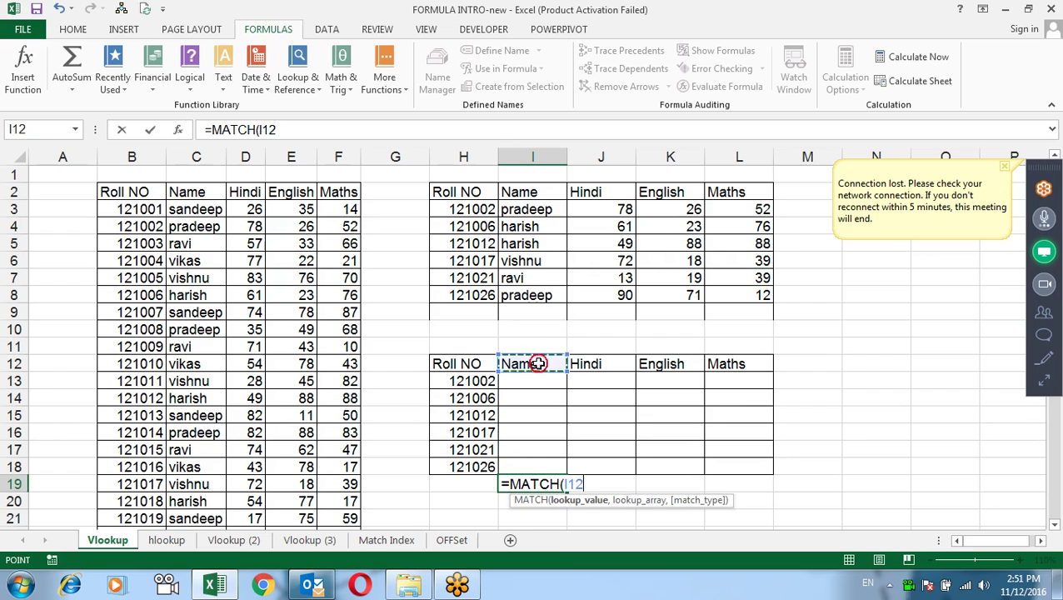
key("F4")
key("F4")
key("F4")
key("F4")
key("F4")
key("F4")
- Complete the MATCH with lookup range $B$2:$F$2 and exact match 0
type("$12,")
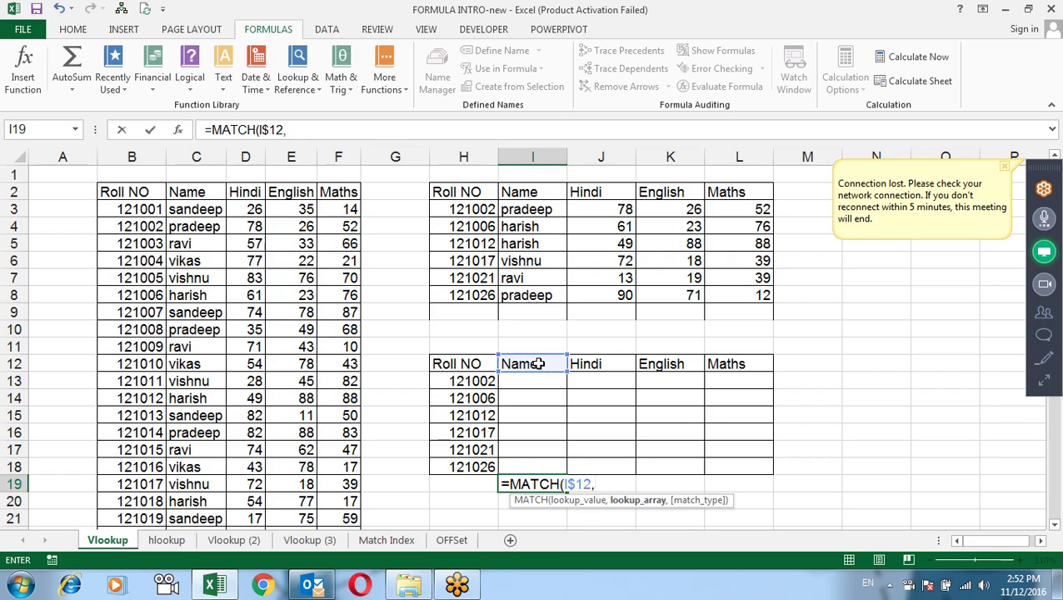
left_click_drag(143, 190, 357, 190)
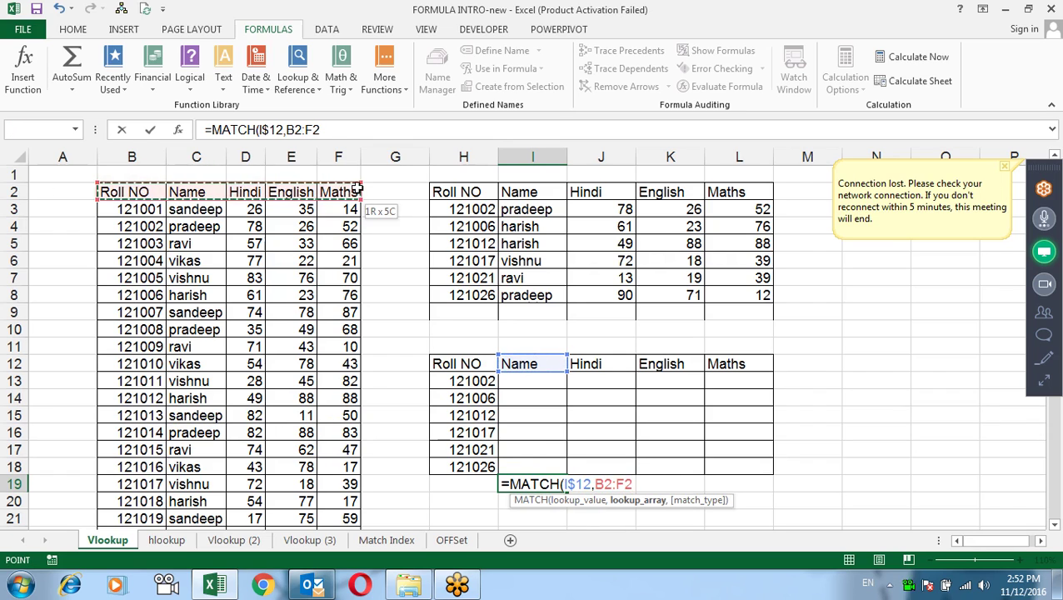
key("F4")
type("$F$2,")
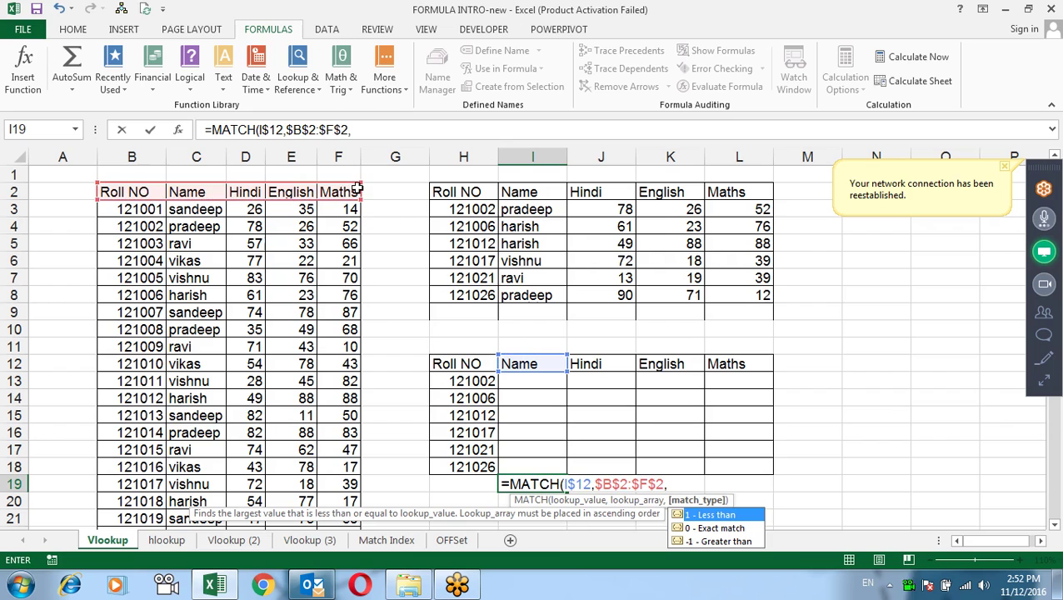
key("Down")
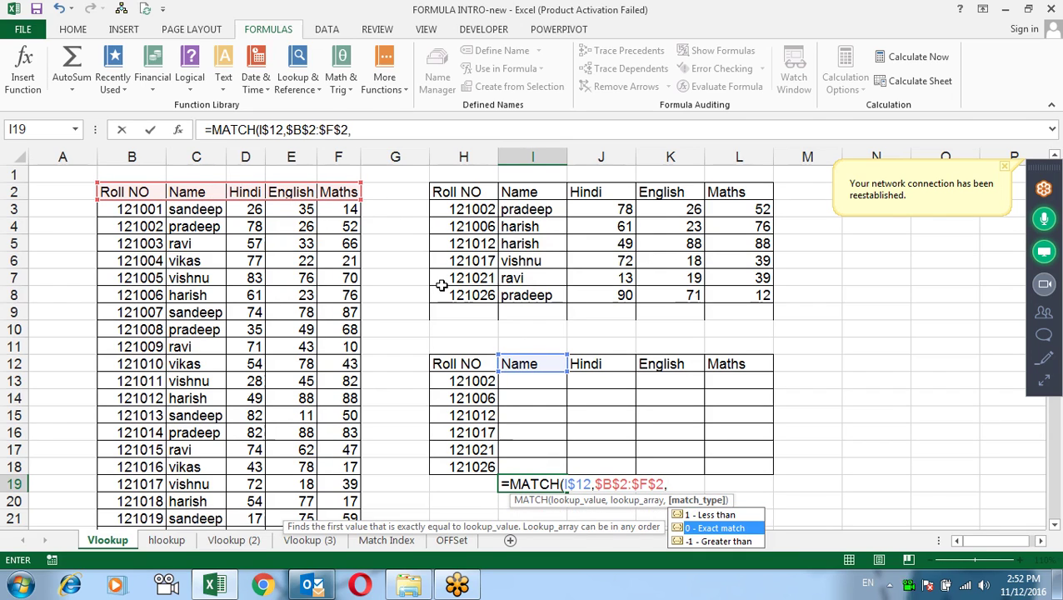
type("0")
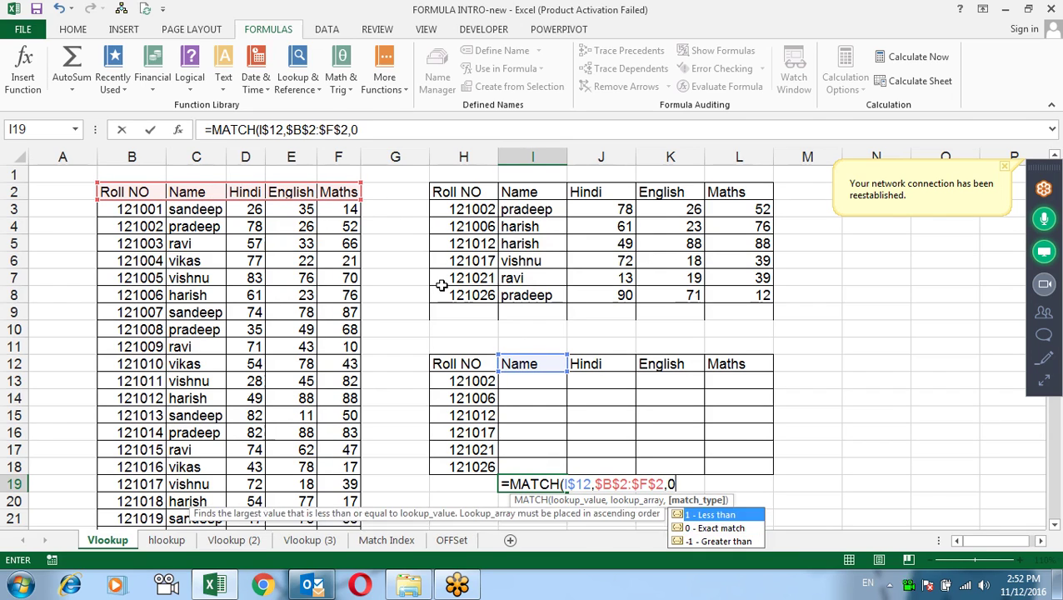
type(")")
key("Return")
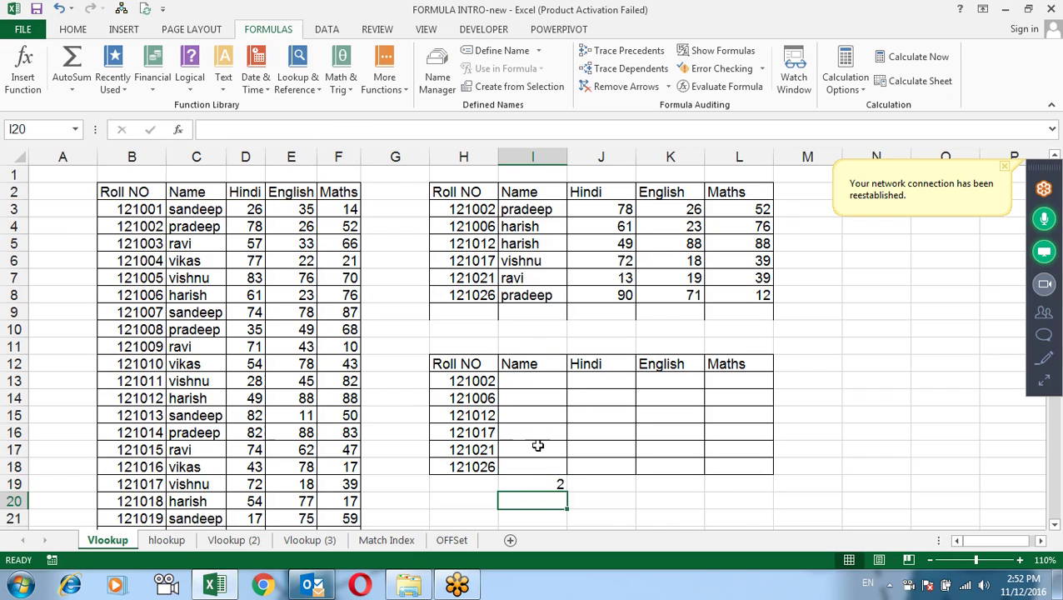
- Fill the MATCH formula across I19:L19 and review its text
left_click(540, 483)
left_click_drag(567, 492, 796, 487)
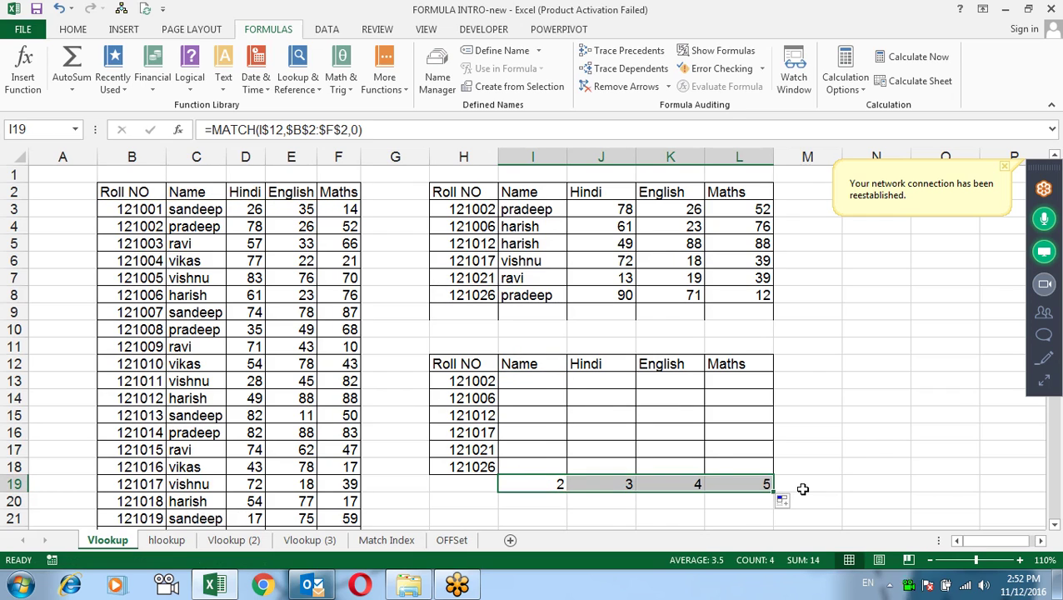
left_click(517, 386)
double_click(553, 484)
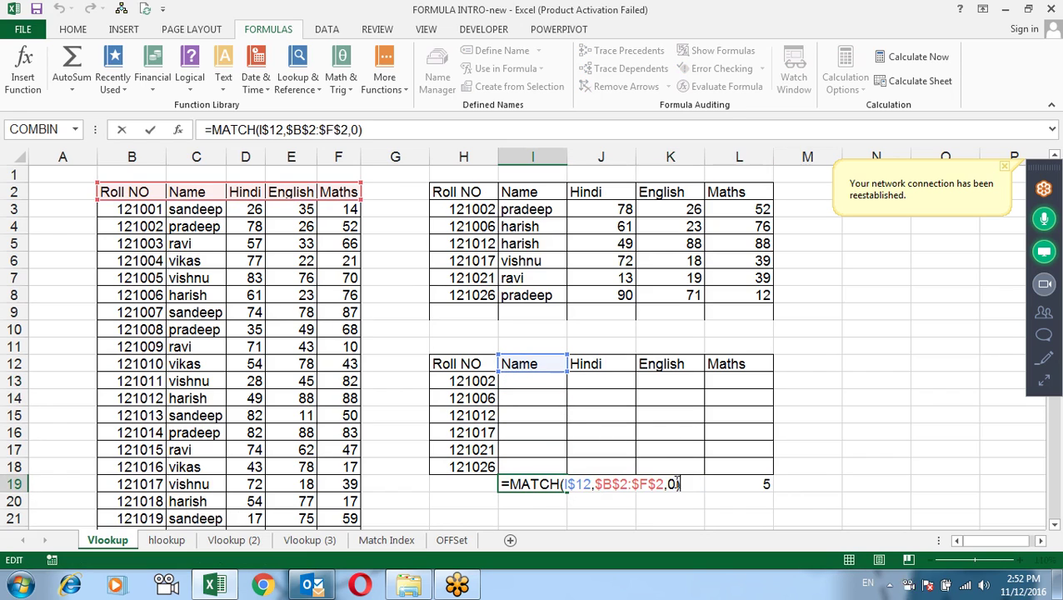
left_click_drag(677, 483, 520, 485)
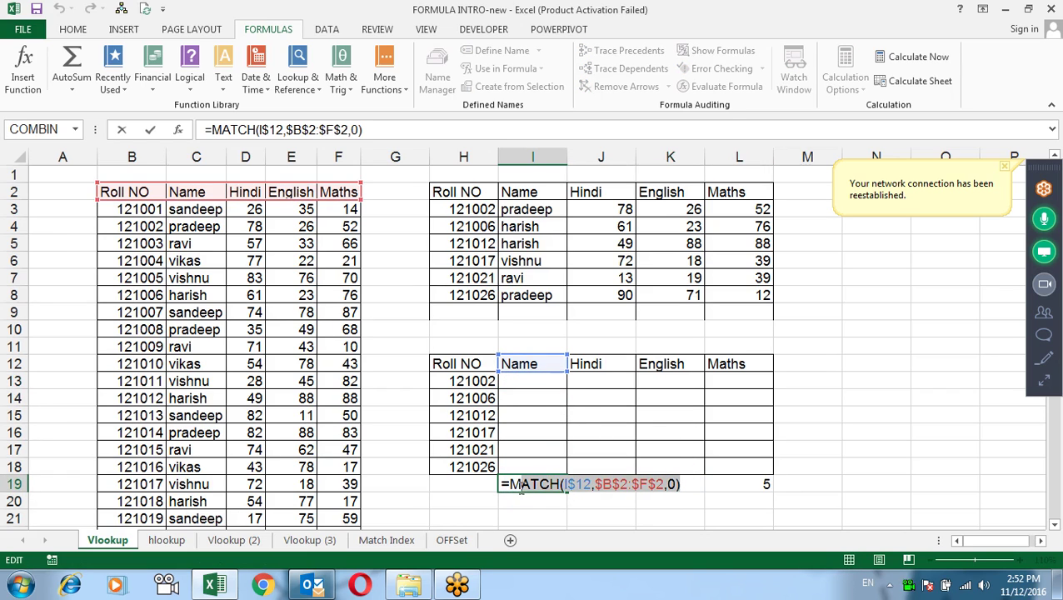
left_click(517, 484)
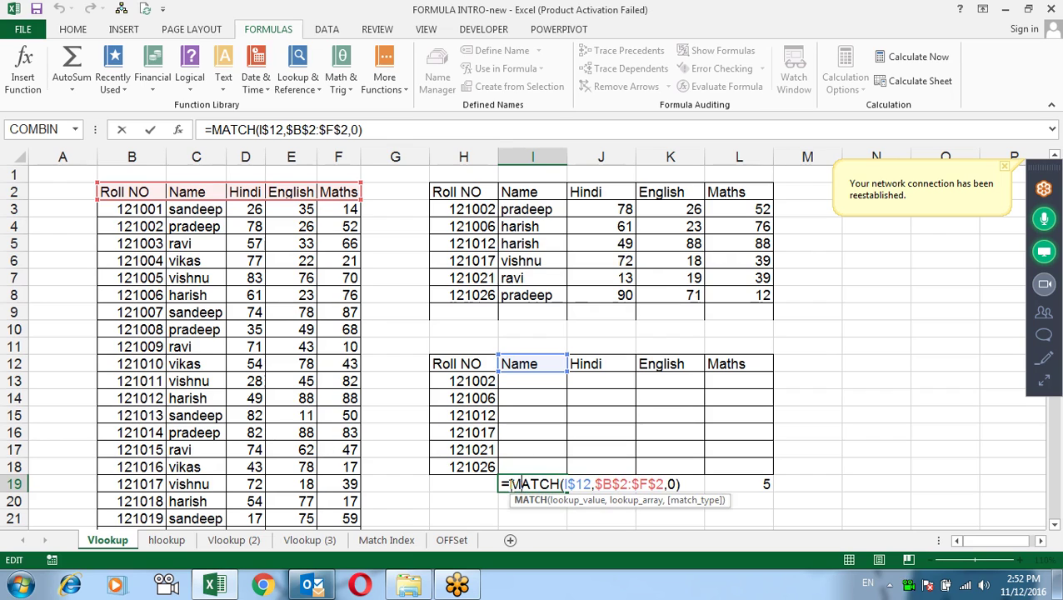
left_click_drag(503, 484, 681, 483)
- In I13, start a VLOOKUP using $H13 as lookup value and absolute table $B$2:$F$38
key("Return")
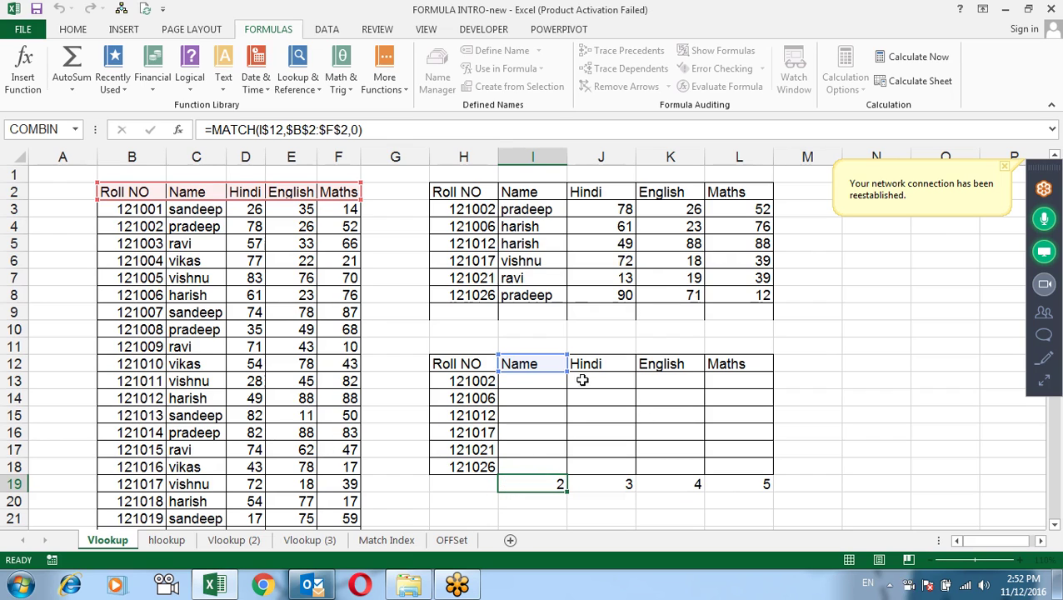
left_click(533, 380)
type("=vl")
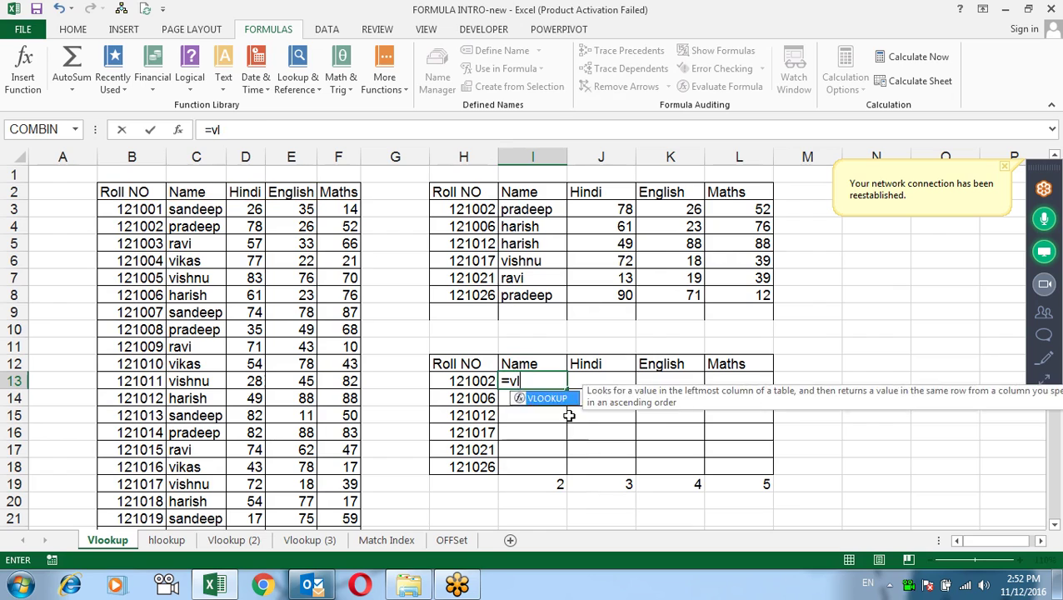
key("Tab")
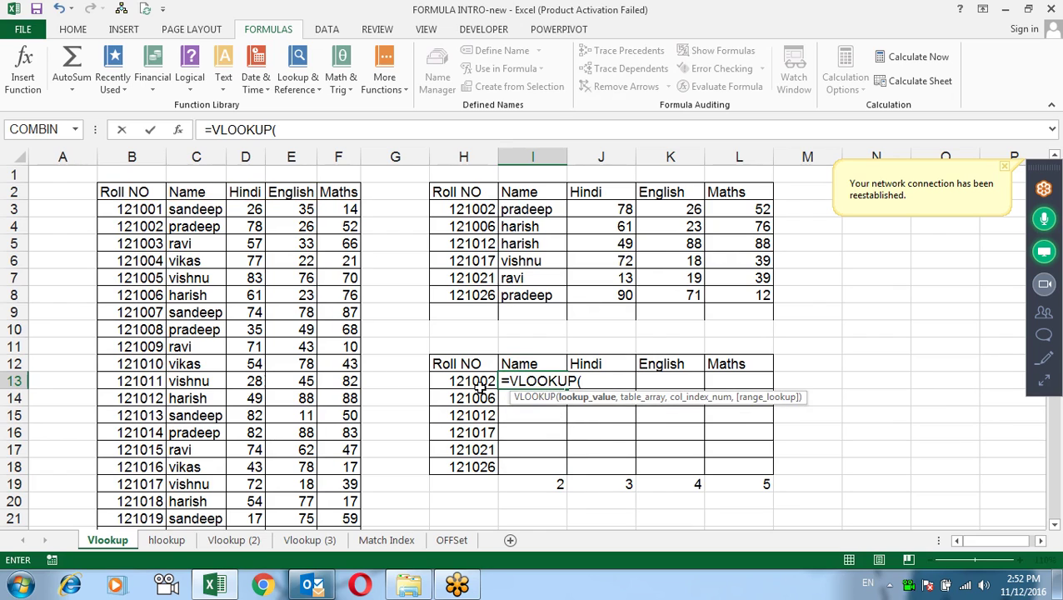
left_click(479, 384)
key("F4")
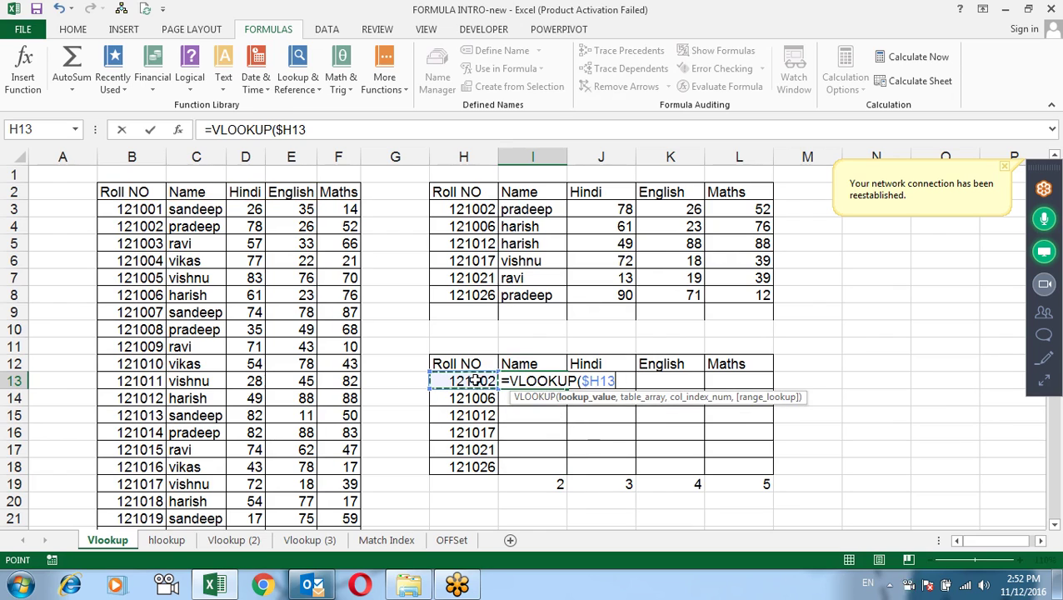
type(",")
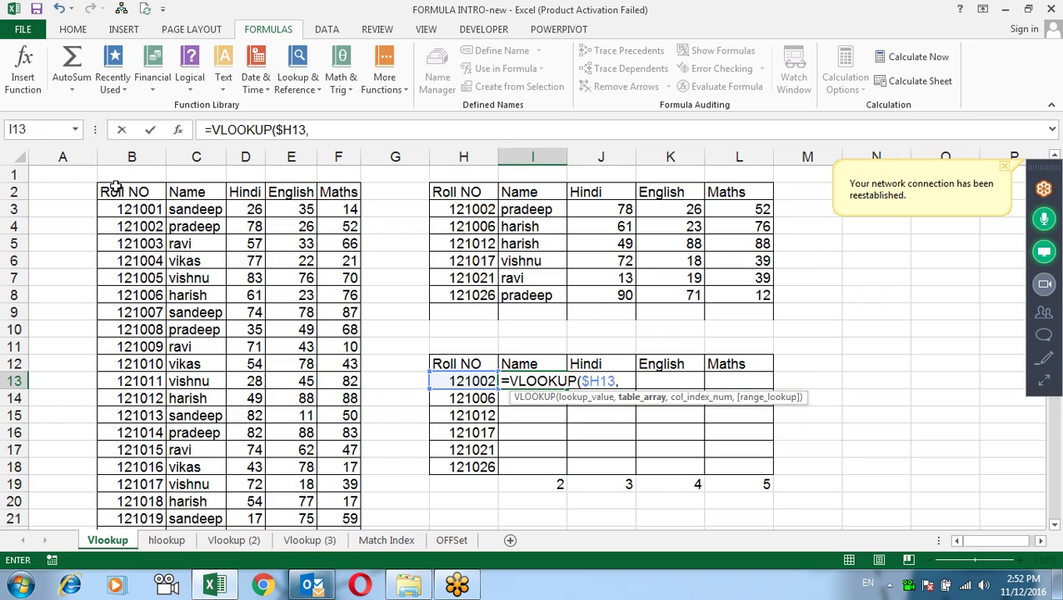
left_click_drag(115, 190, 130, 194)
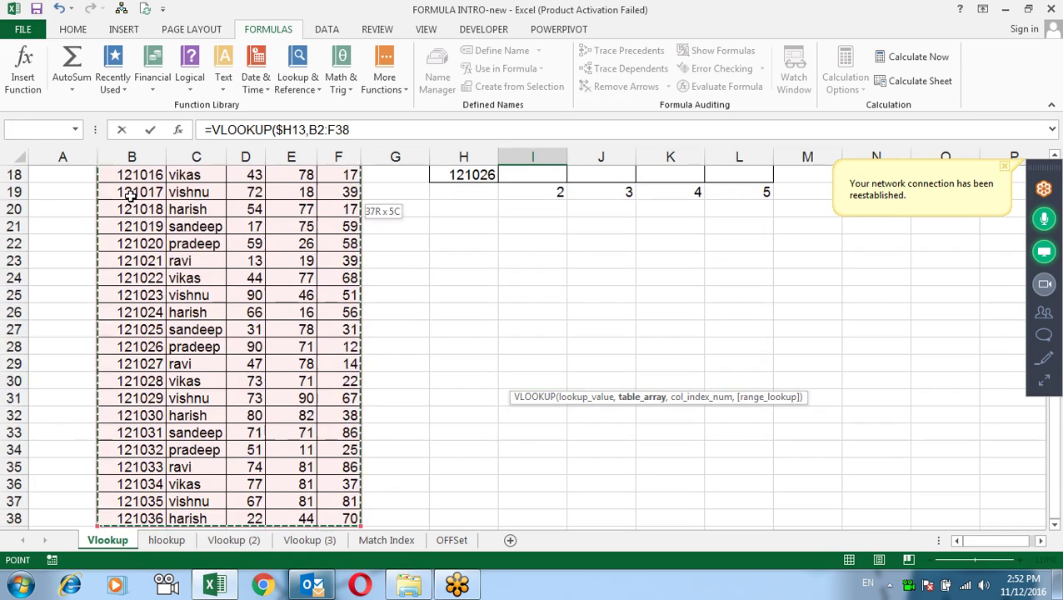
key("F4")
- Finish with MATCH(I$12,$B$2:$F$2,0) as column index and exact match, then fill to L18
type("$F$38,")
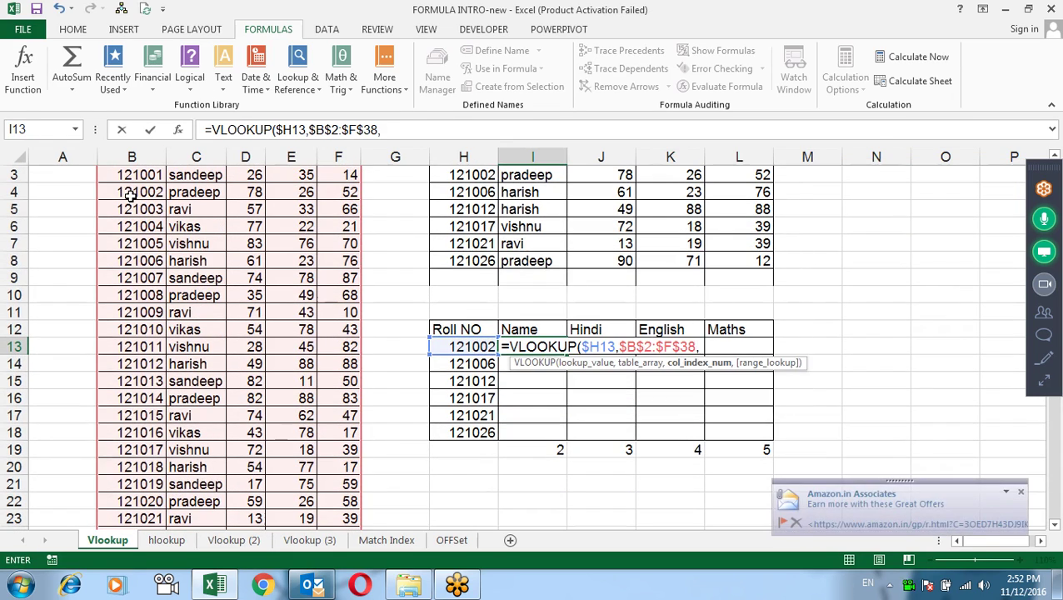
type("MATCH(I$12,$B$2:$F$2,0),0")
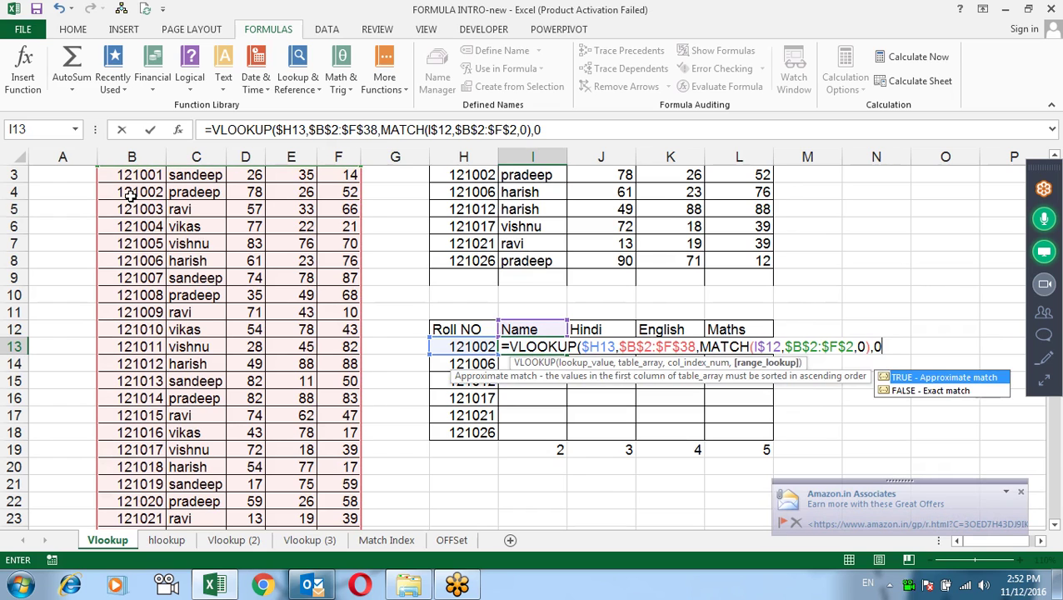
type(")")
key("Return")
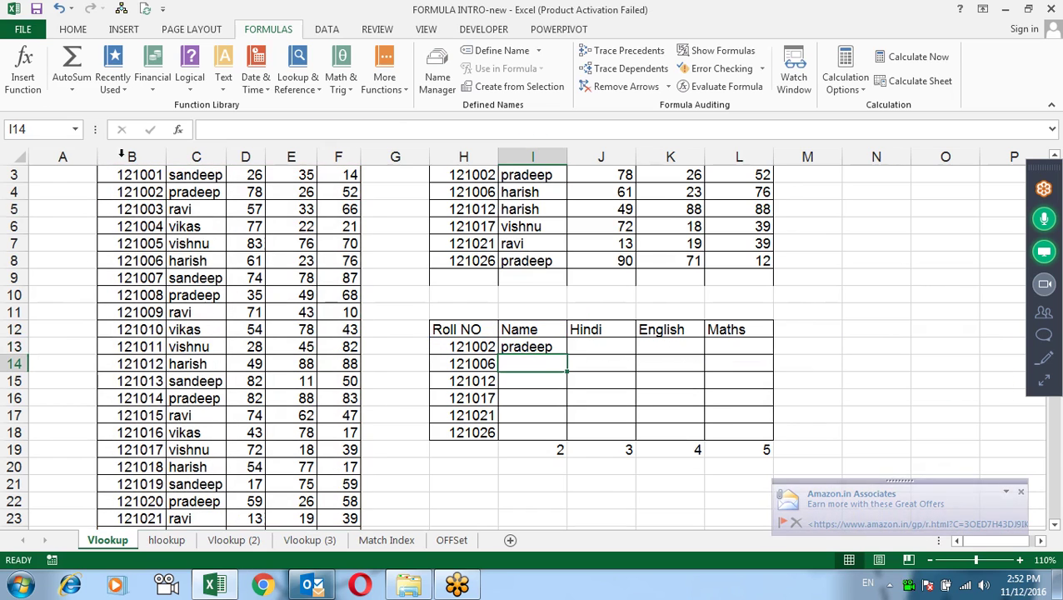
left_click(562, 348)
mouse_move(566, 355)
left_mouse_down()
mouse_move(766, 349)
mouse_move(766, 435)
left_mouse_up()
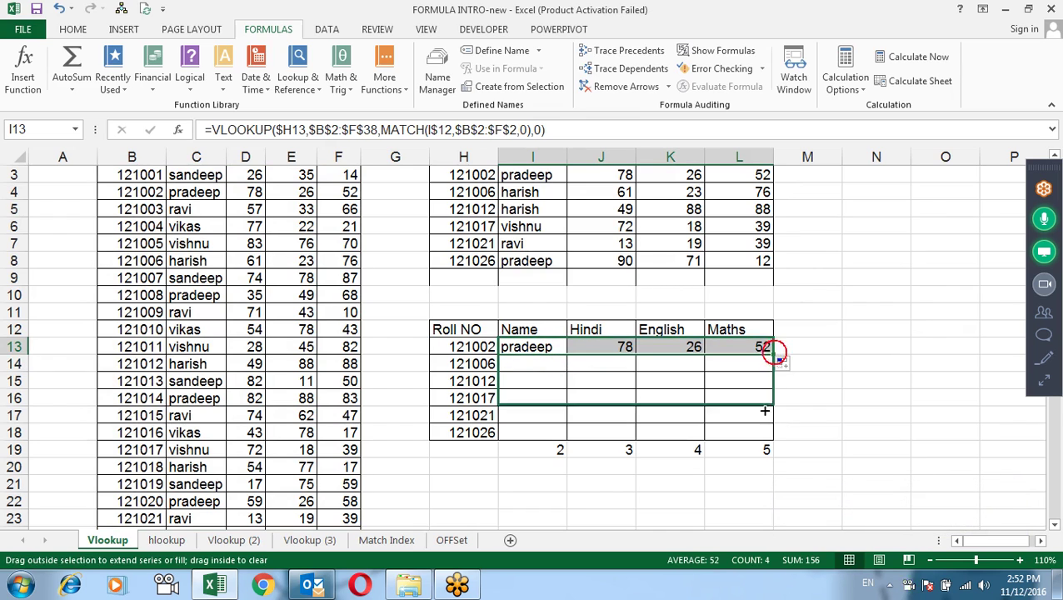
left_click(542, 328)
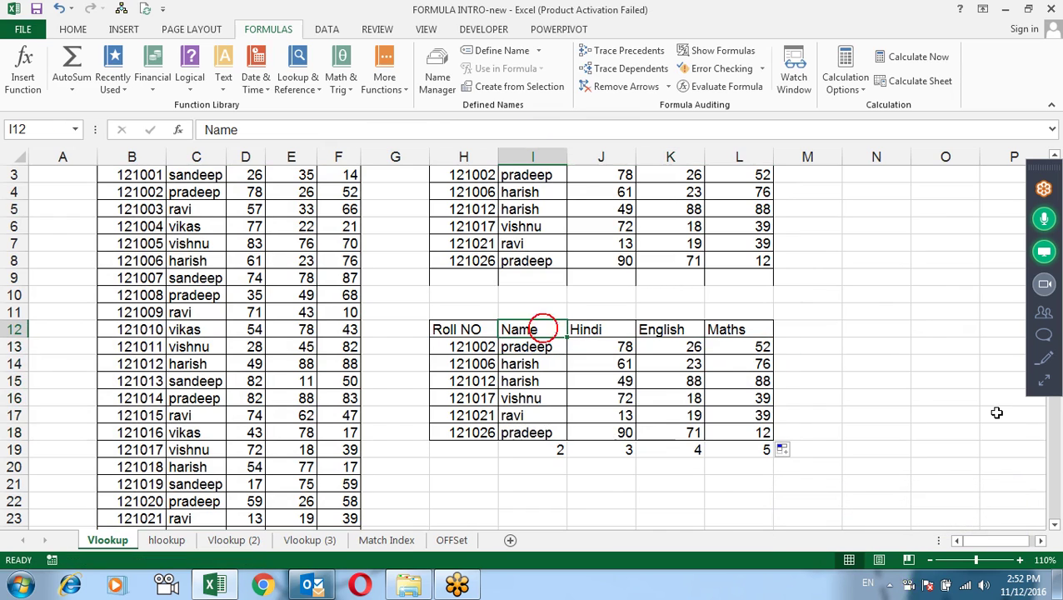
type("Hid")
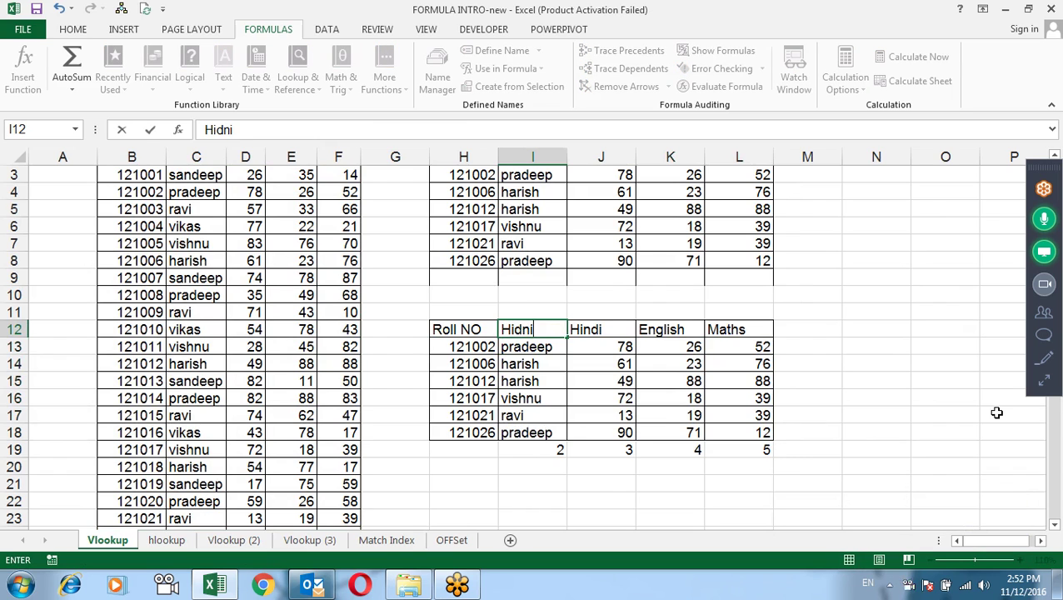
key("BackSpace")
type("ndi")
key("Tab")
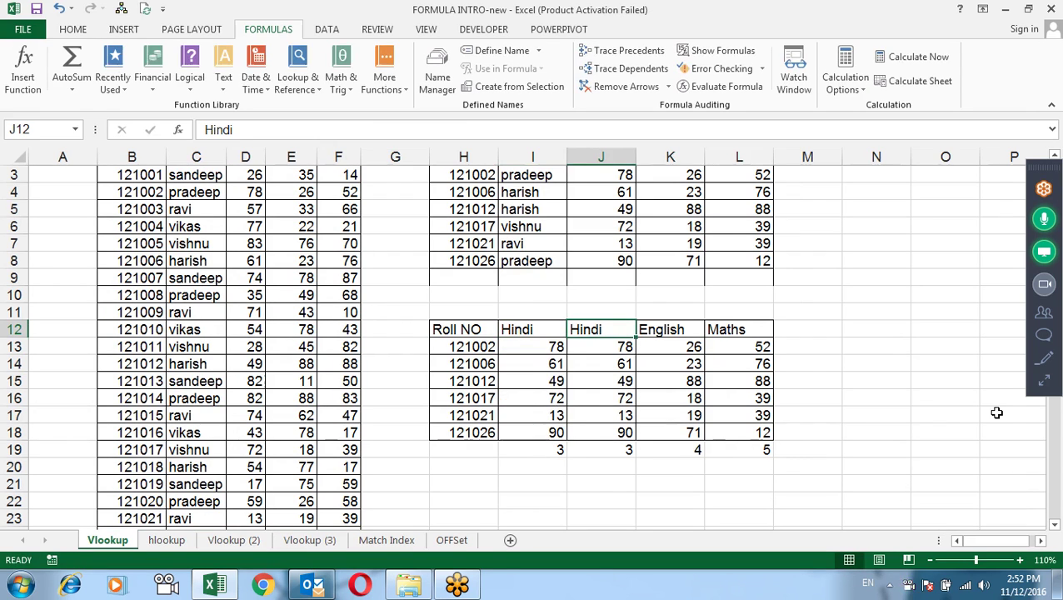
type("Name")
key("Return")
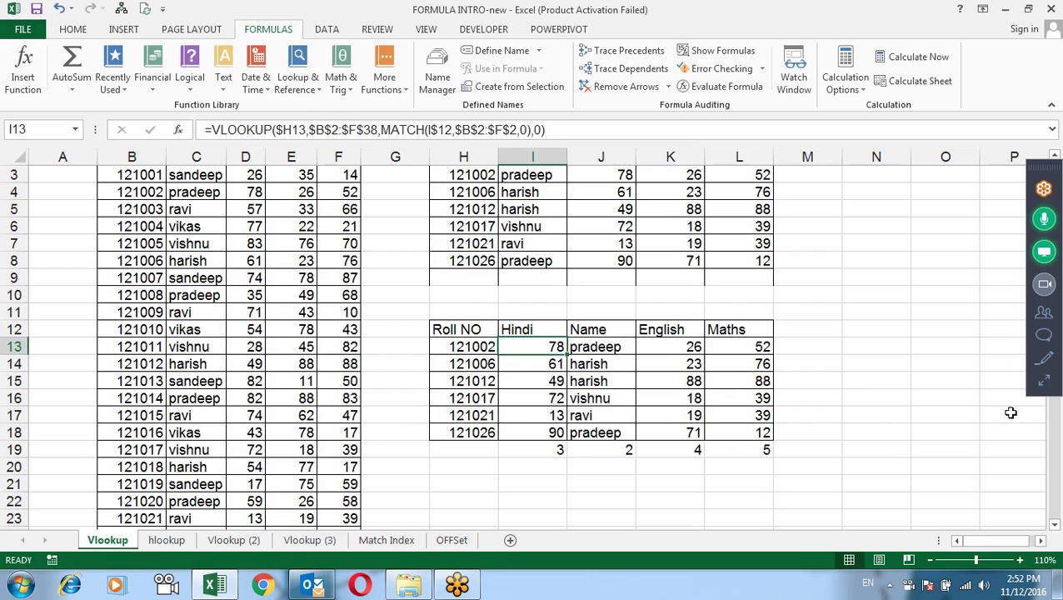
scroll(620, 473, "up", 1)
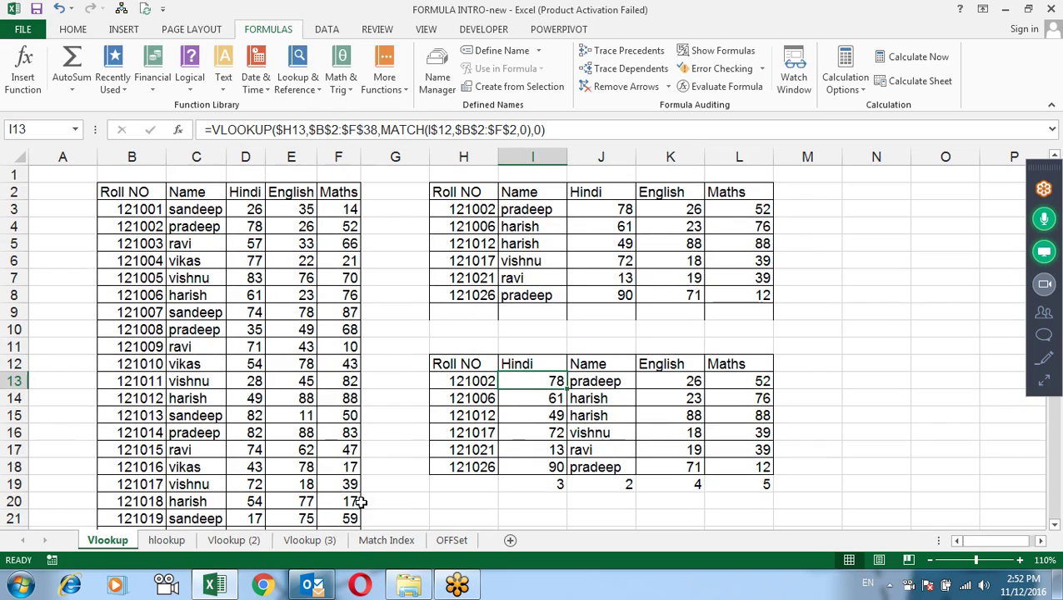
left_click(370, 543)
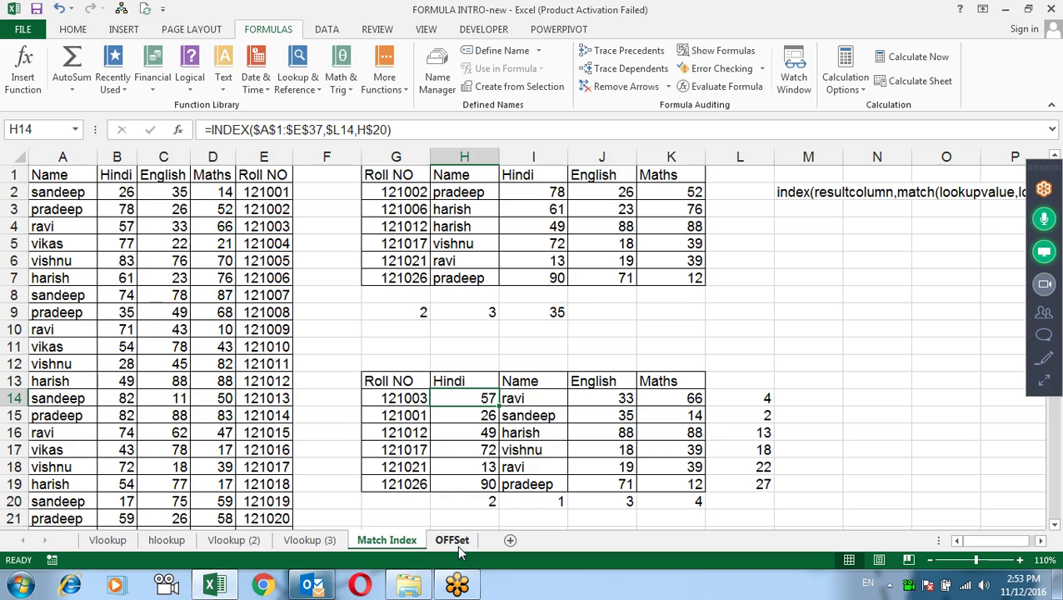
- Switch to the OFFSet sheet with the monthly marks table and select cell P6
left_click(457, 548)
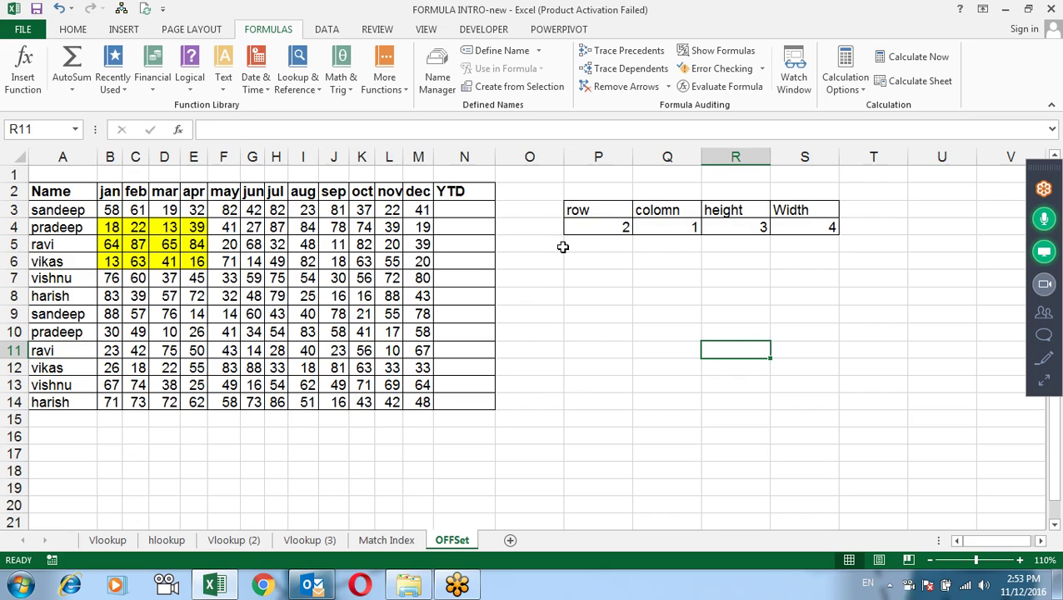
left_click(565, 291)
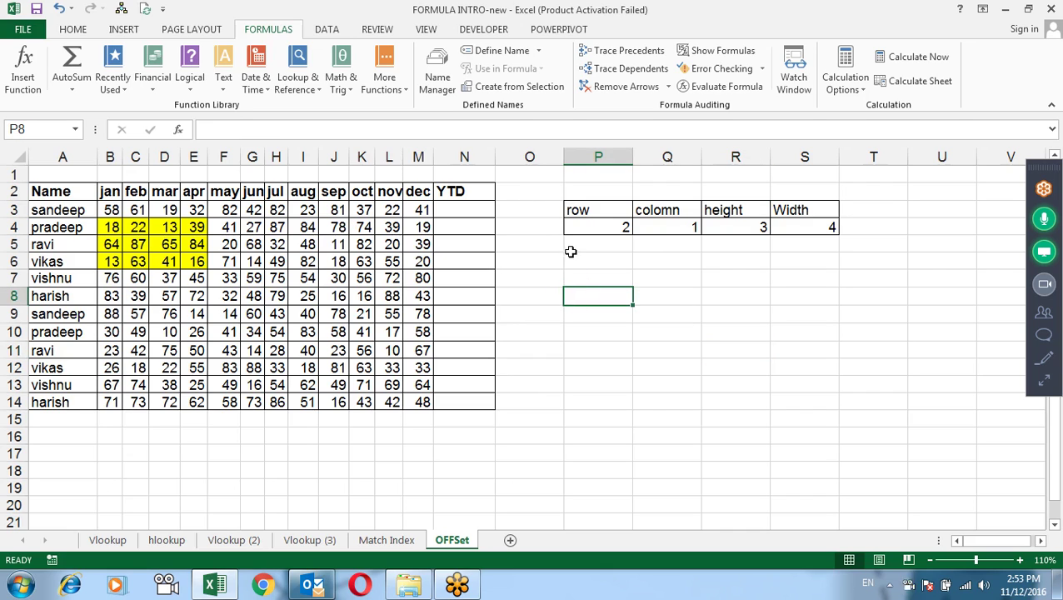
left_click(622, 262)
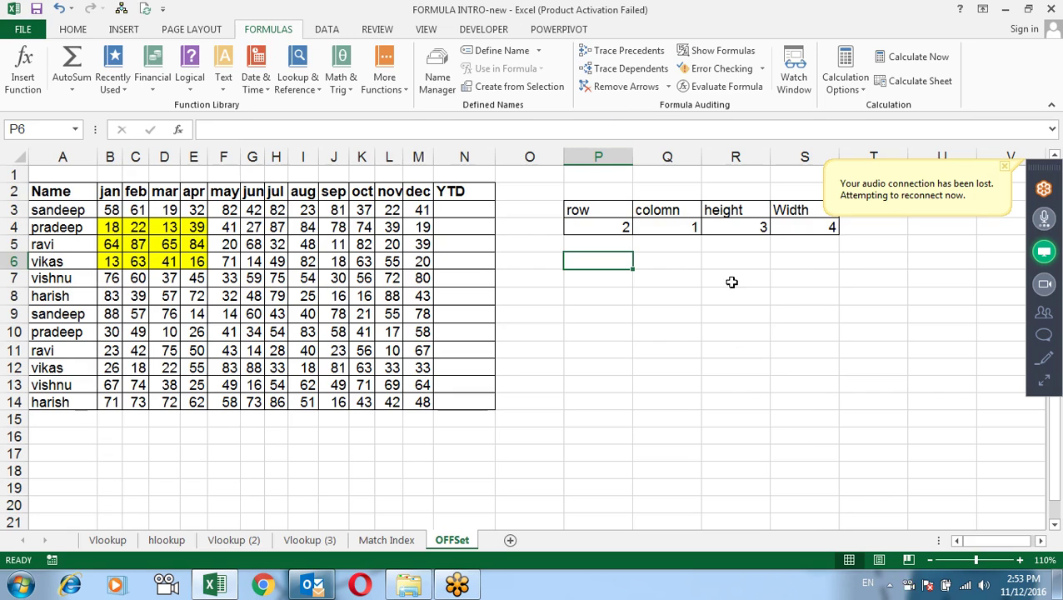
- Enter =INDEX(A2:M14,P4,Q4) in P6
type("=")
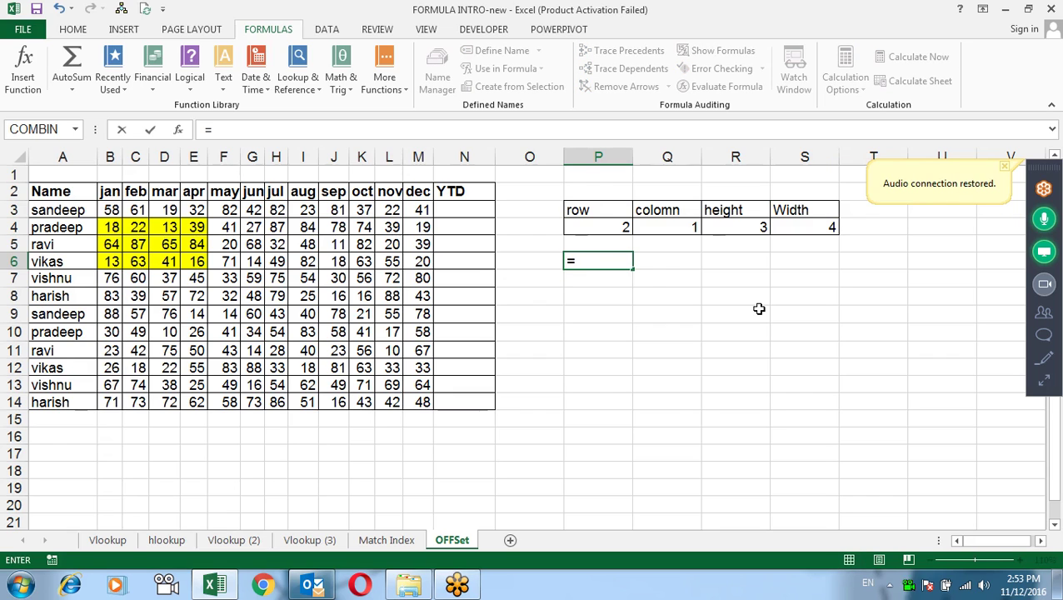
type("of")
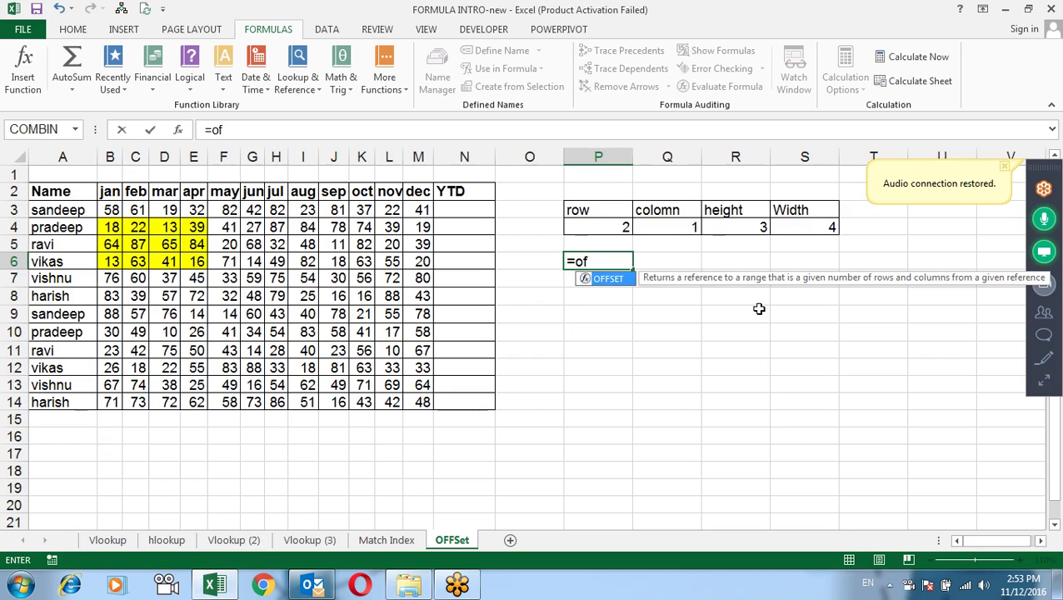
key("Escape")
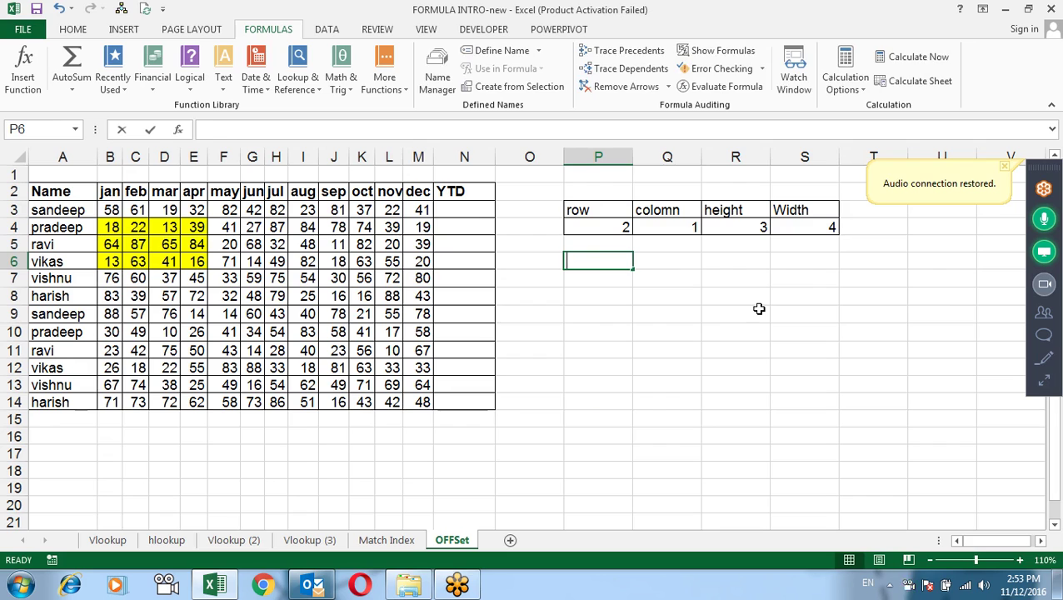
type("=ind")
key("Tab")
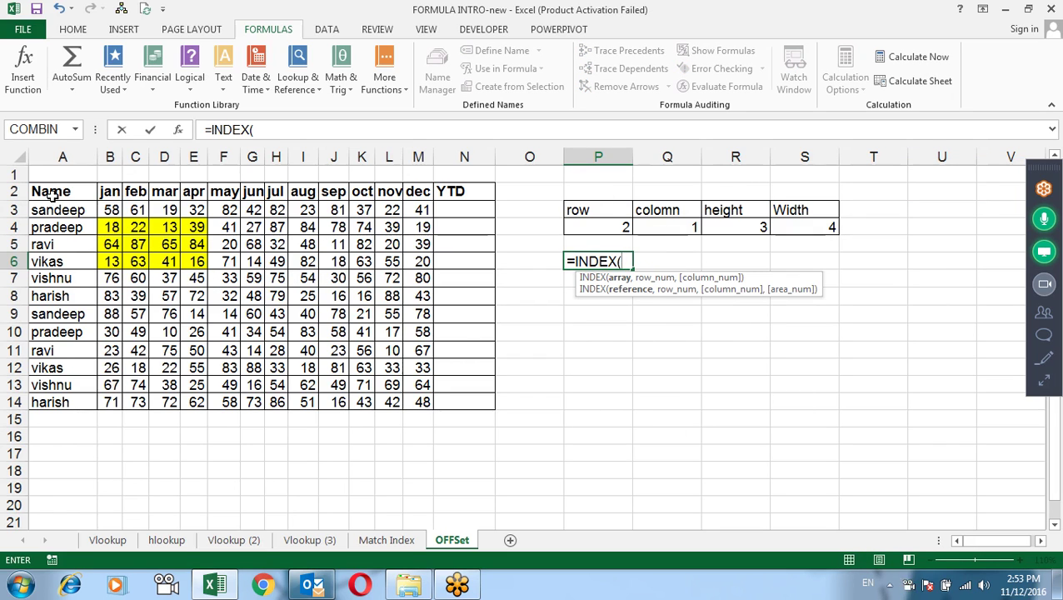
left_click_drag(52, 193, 418, 404)
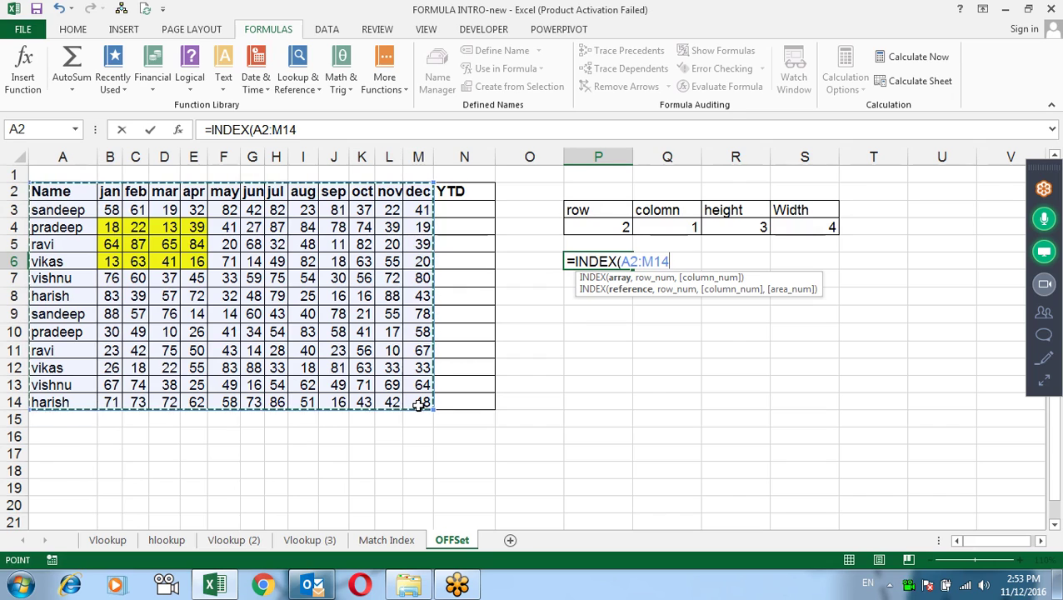
type(",")
left_click(612, 228)
type(",")
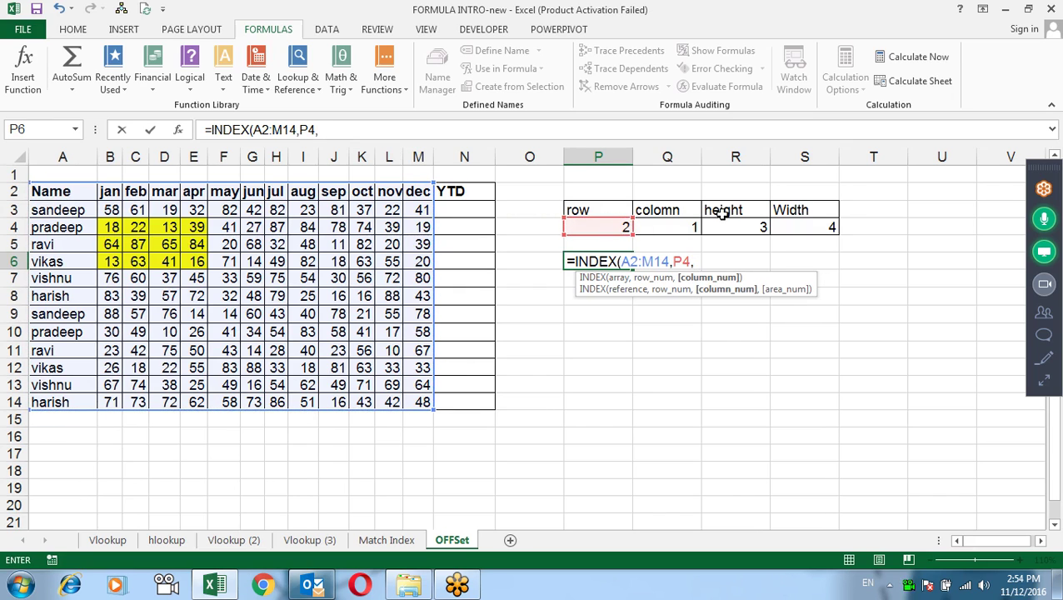
left_click(686, 220)
key("Return")
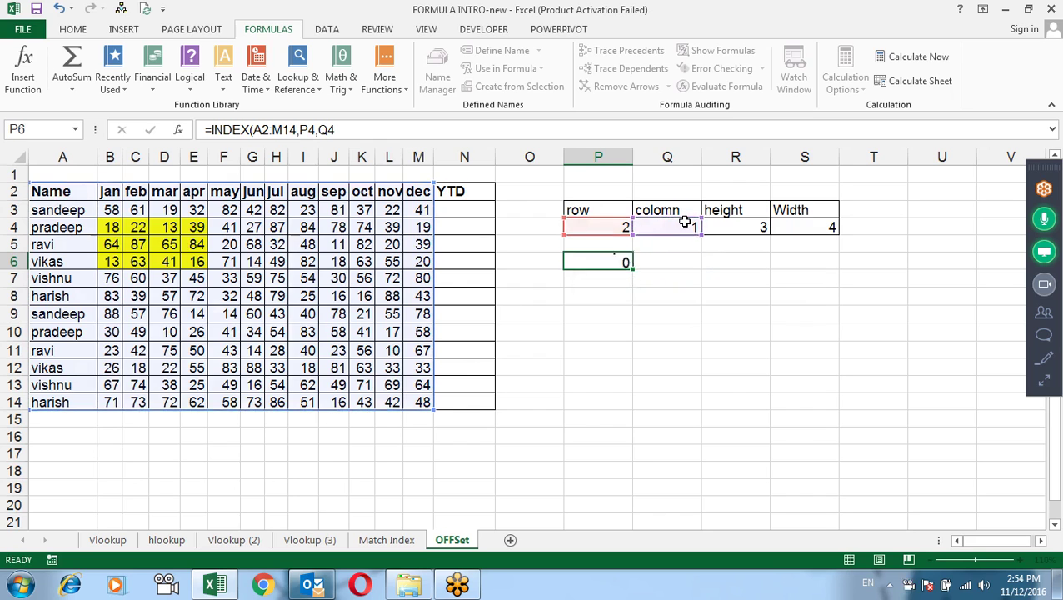
- Check that P6's result sandeep matches A3 given the row and column values in P4 and Q4
left_click(613, 230)
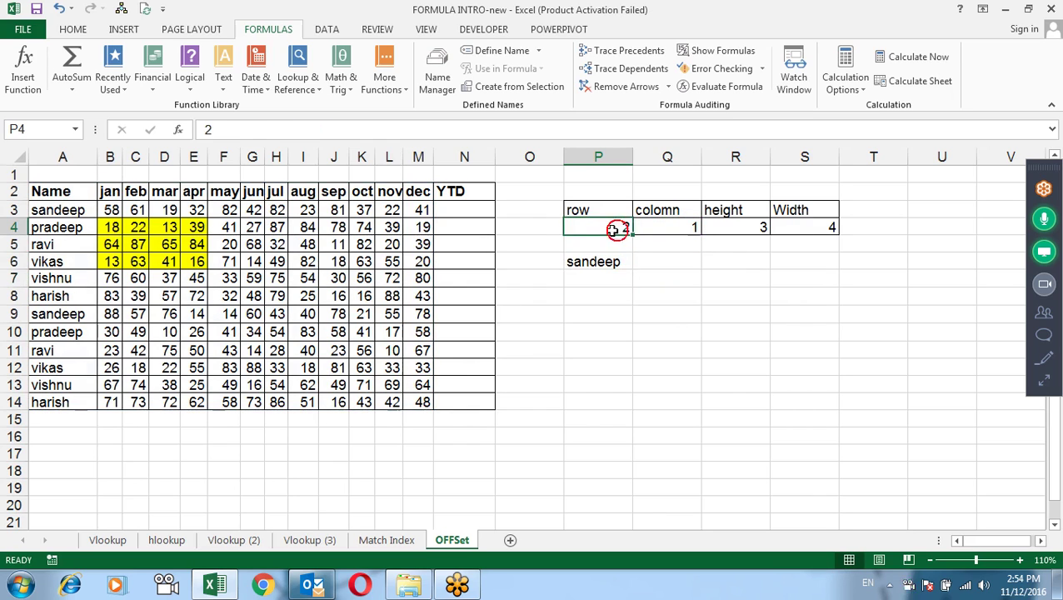
left_click(610, 264)
left_click(55, 209)
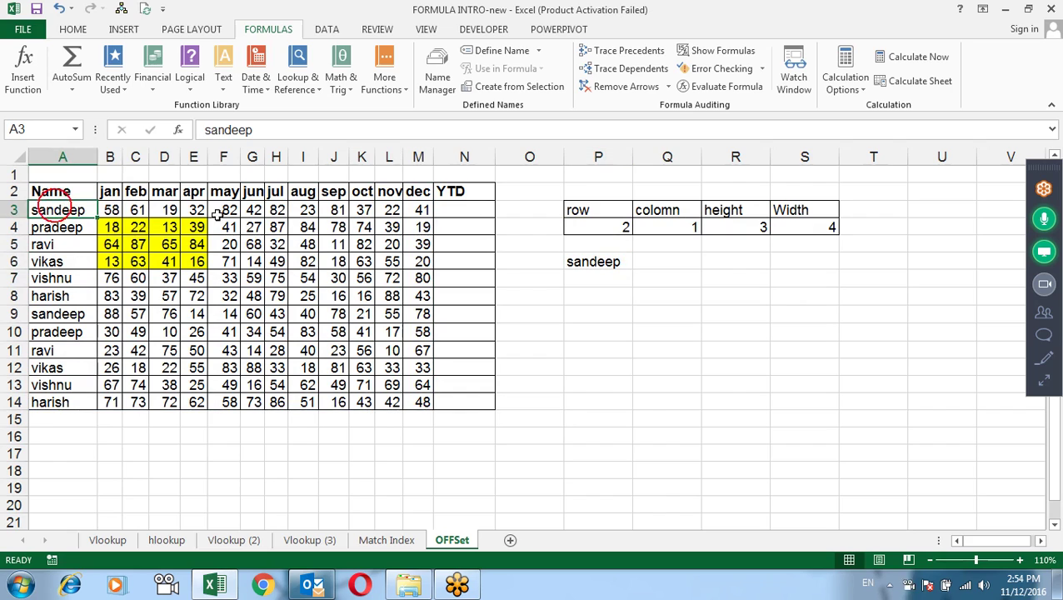
left_click(687, 223)
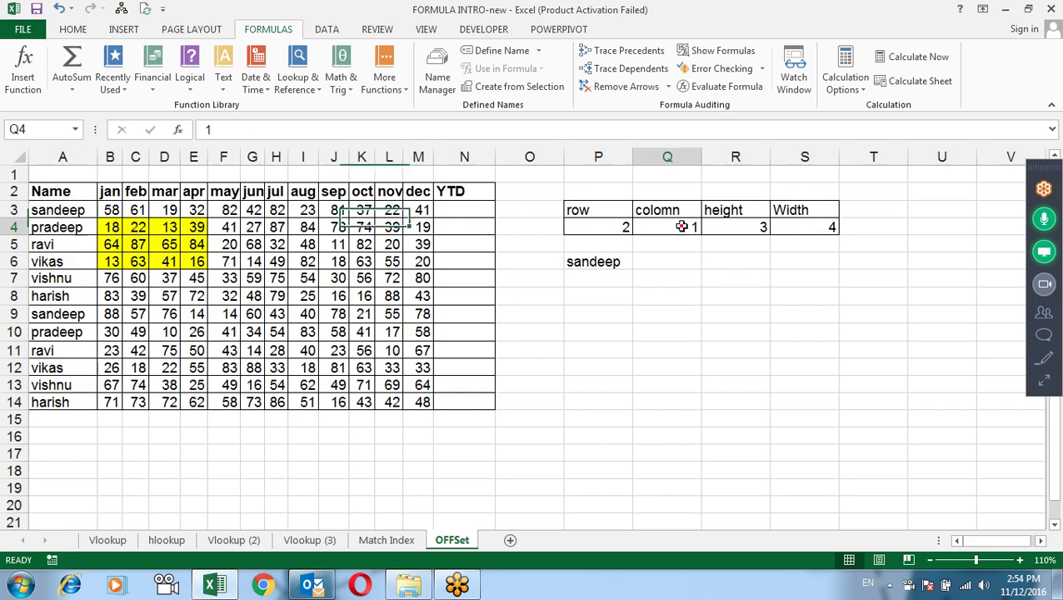
left_click(37, 211)
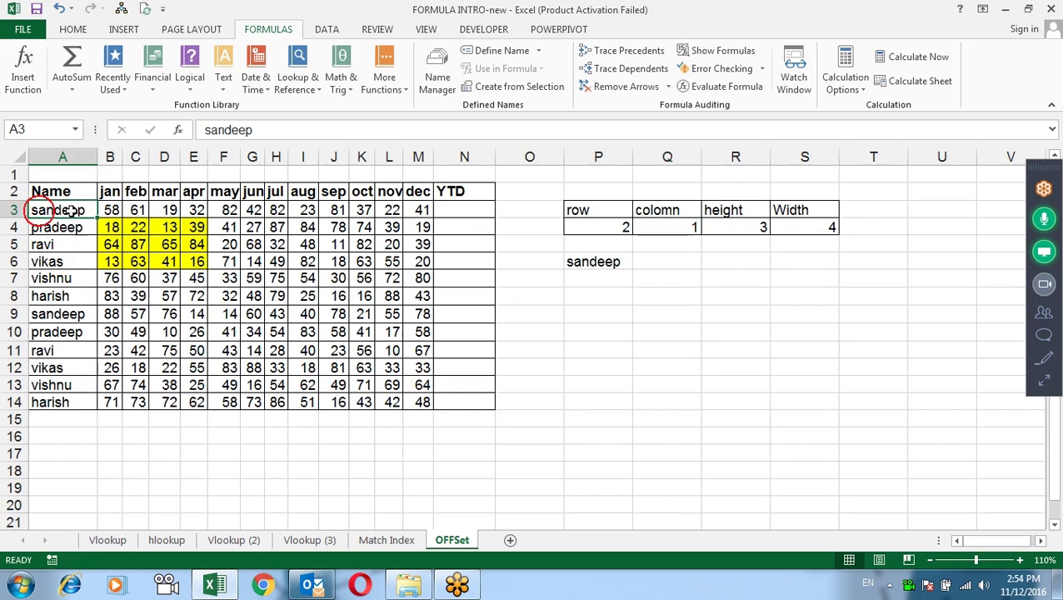
left_click(610, 283)
- Enter =OFFSET(A2,P4,Q4) in P7
type("=")
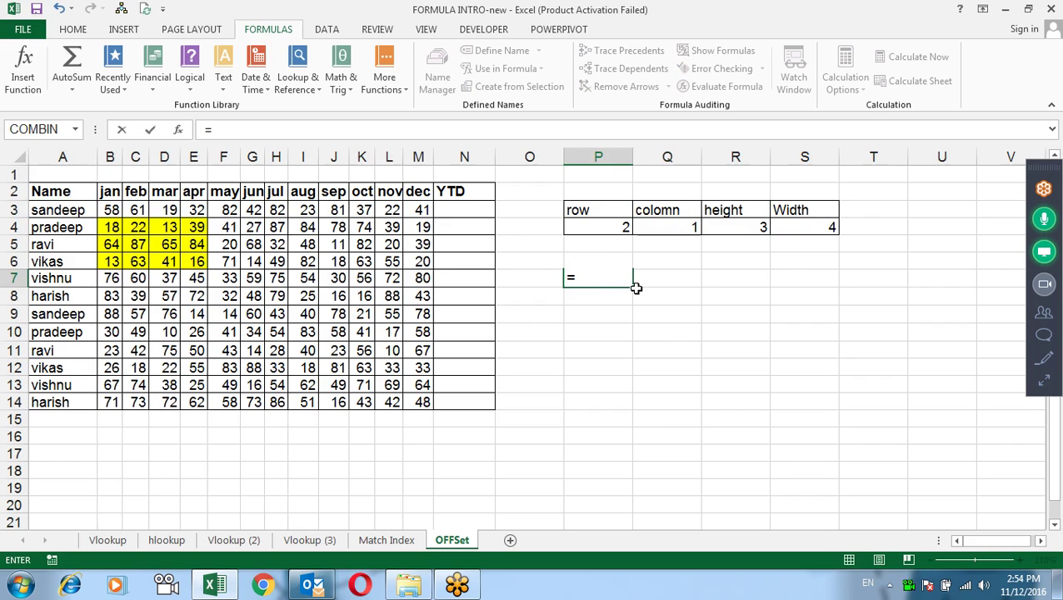
type("of")
key("Tab")
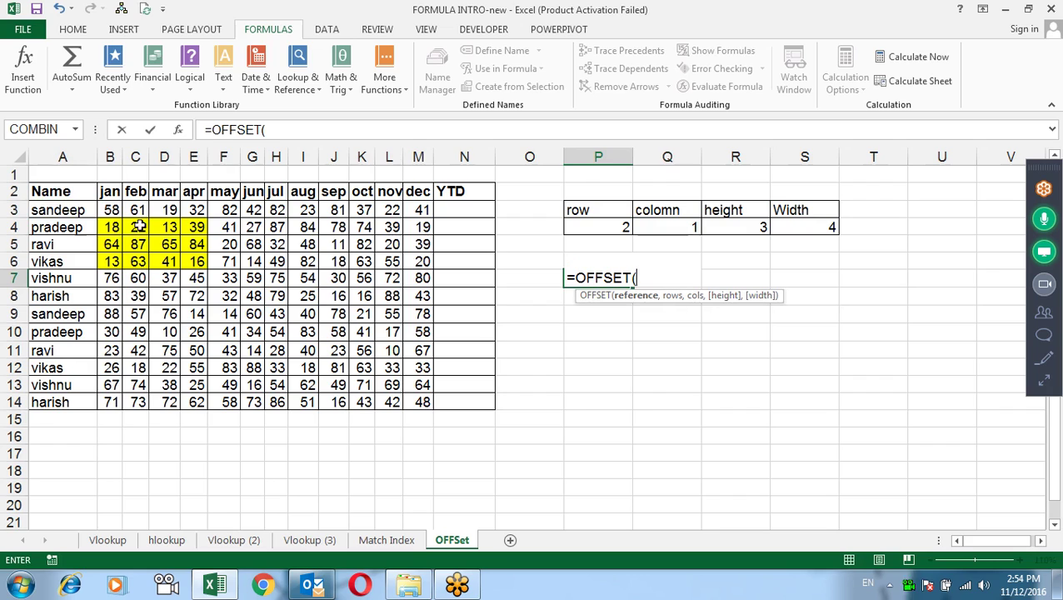
left_click(41, 192)
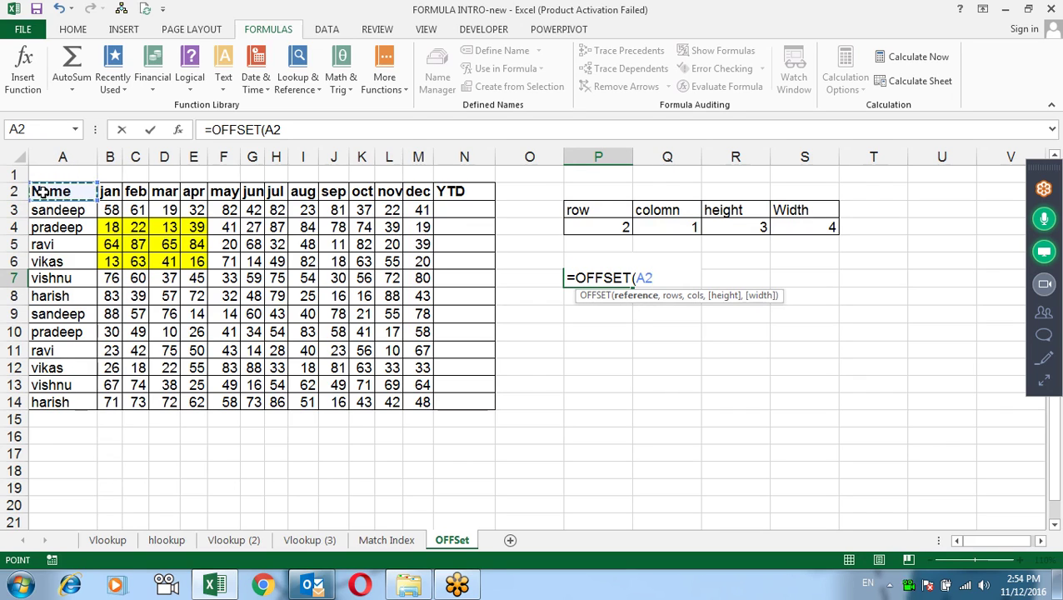
type(",")
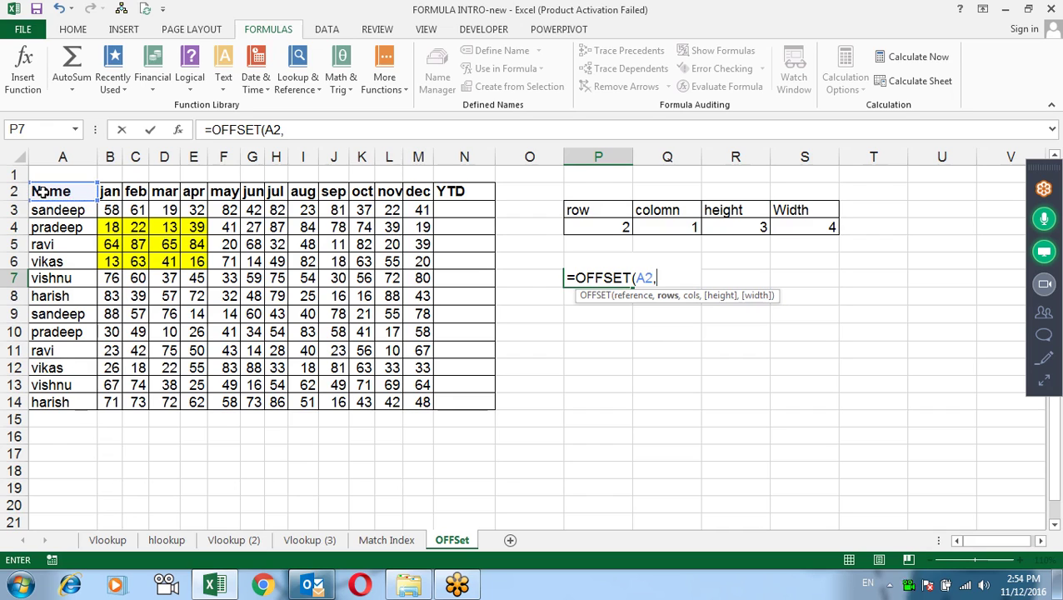
left_click(623, 222)
type(",")
left_click(674, 225)
type(")")
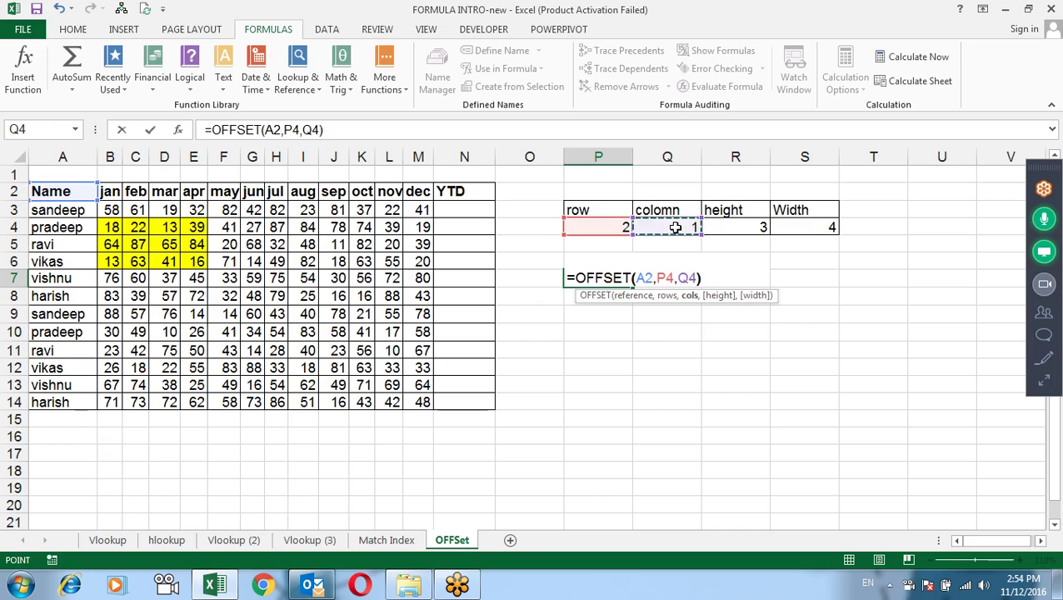
key("Return")
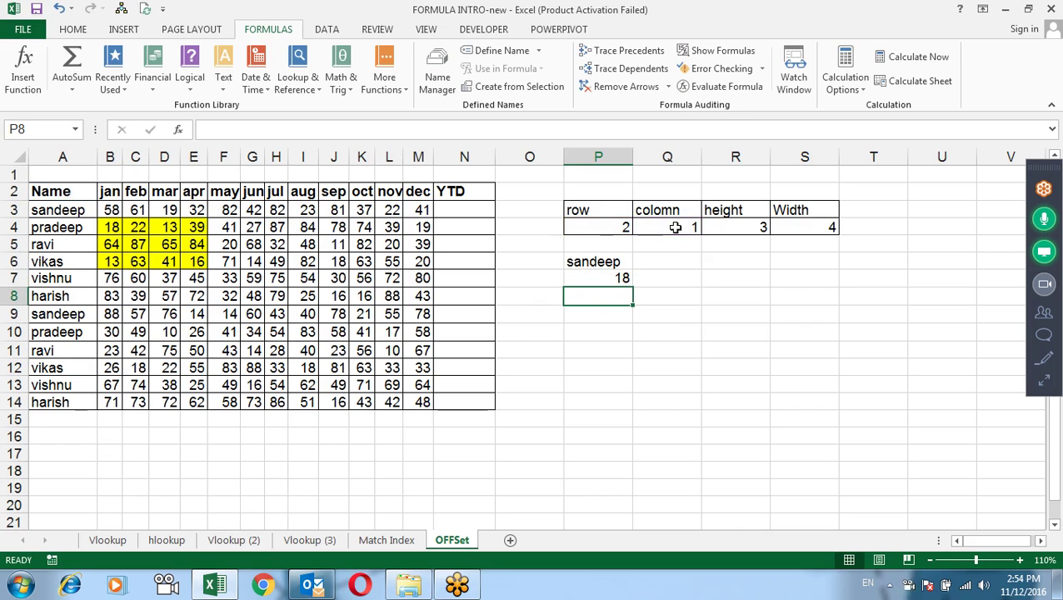
- Trace the offset from A2 two rows down and one column across to confirm 18 in B4
left_click(607, 278)
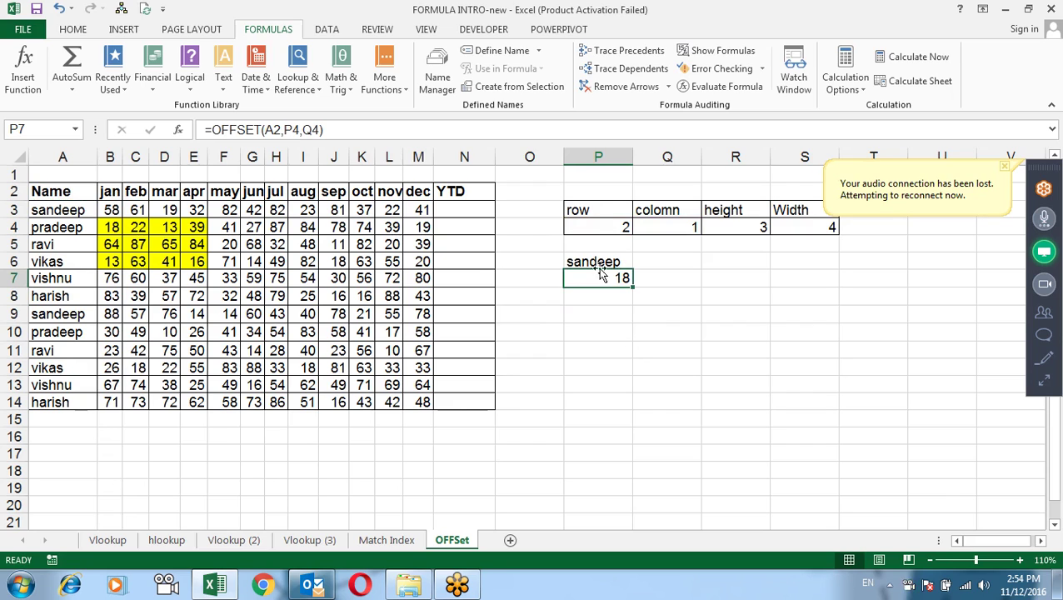
left_click(89, 191)
left_click(85, 210)
left_click(85, 227)
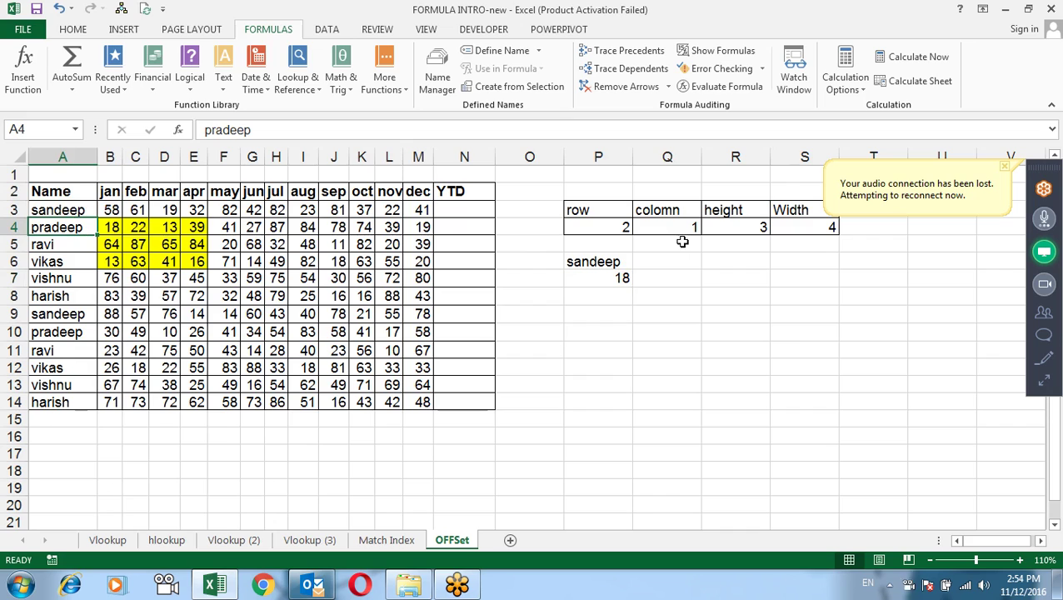
left_click(608, 285)
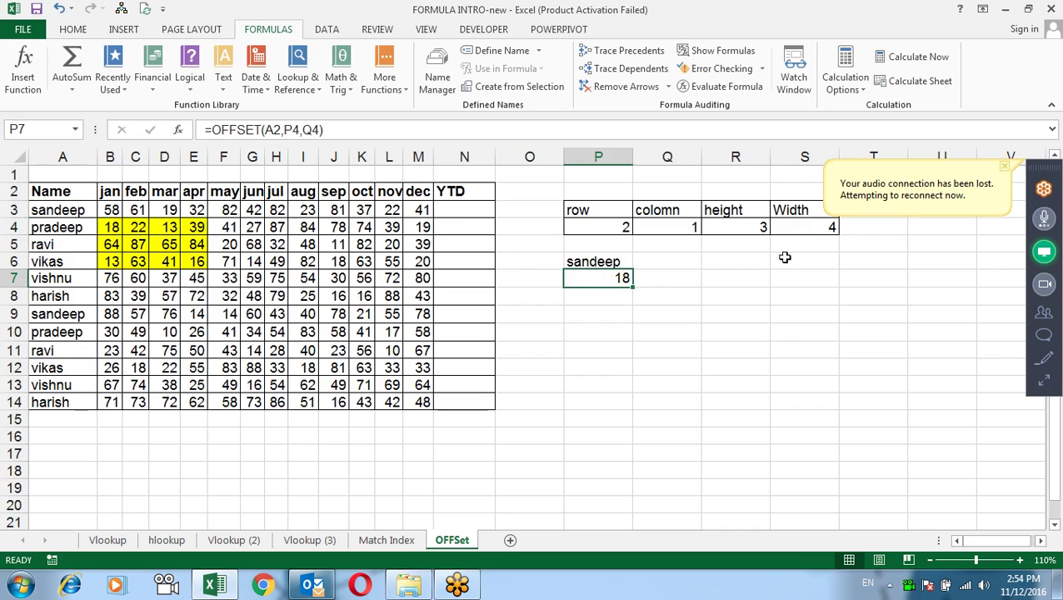
left_click(71, 191)
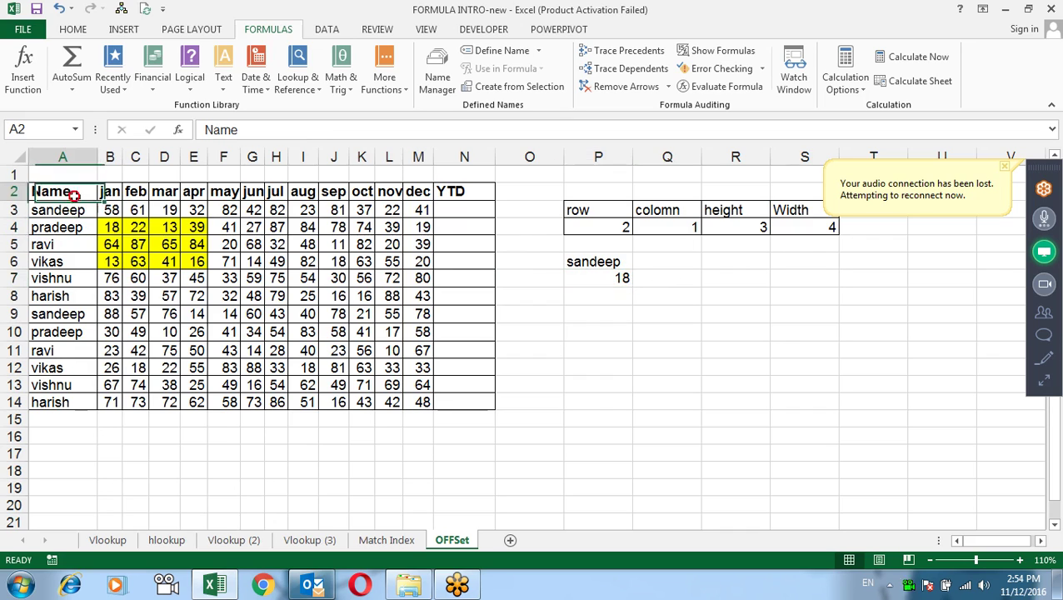
left_click(50, 223)
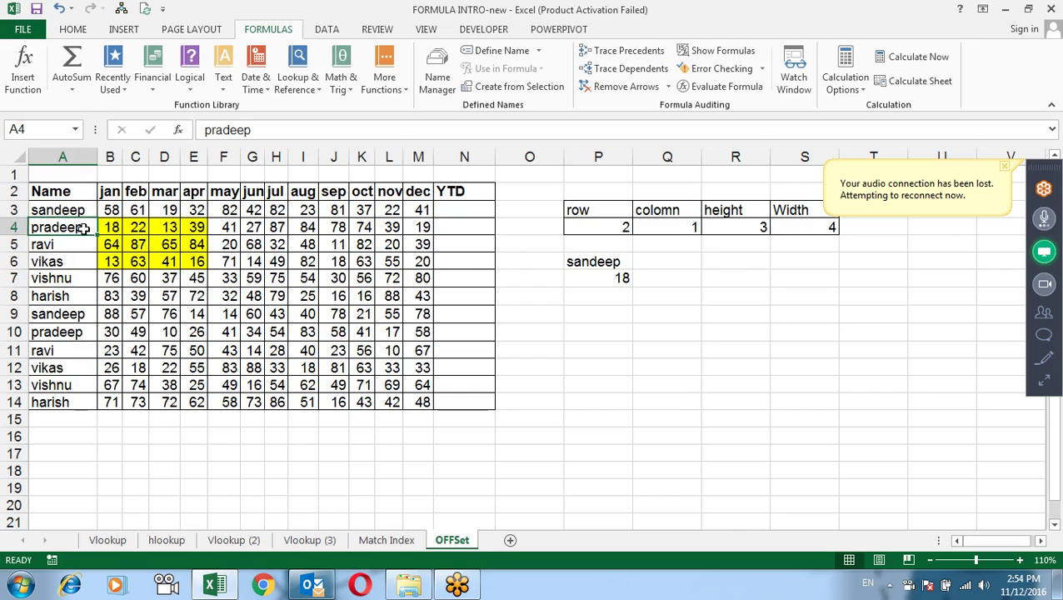
left_click(106, 226)
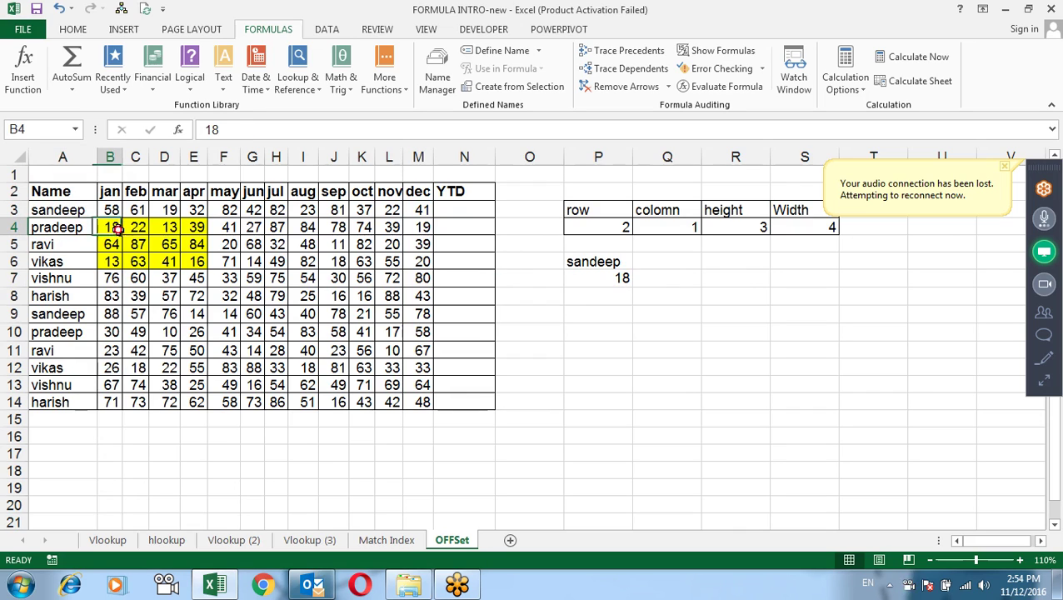
left_click(620, 281)
left_click_drag(758, 223, 793, 236)
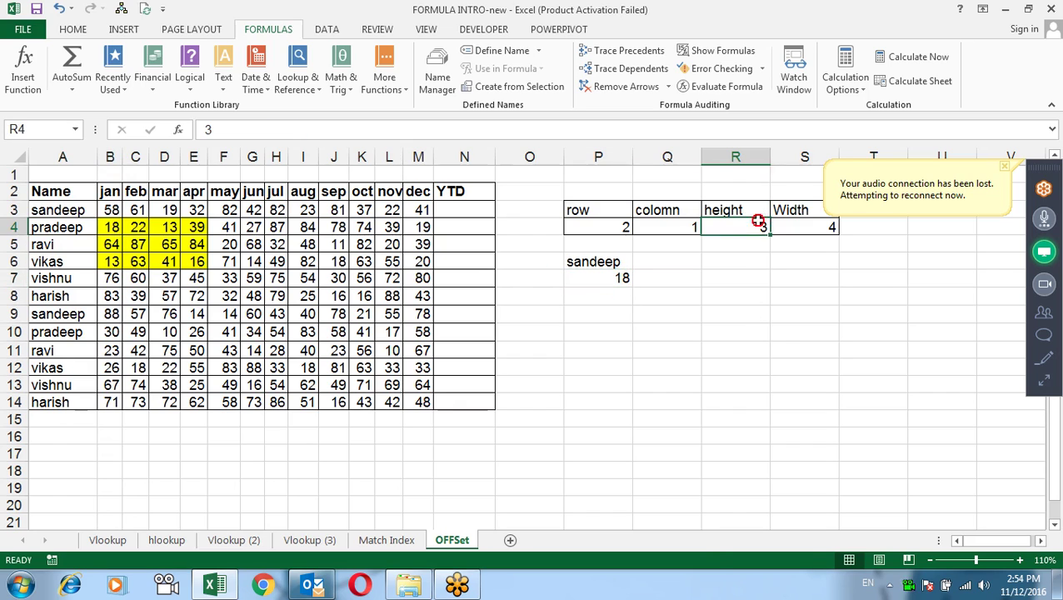
left_click(762, 333)
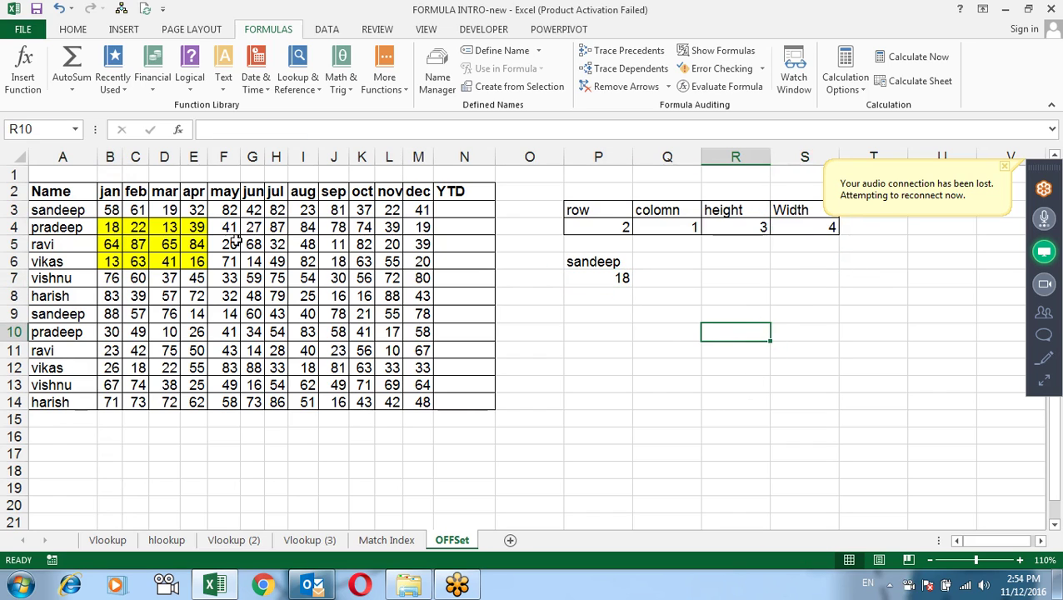
left_click(112, 226)
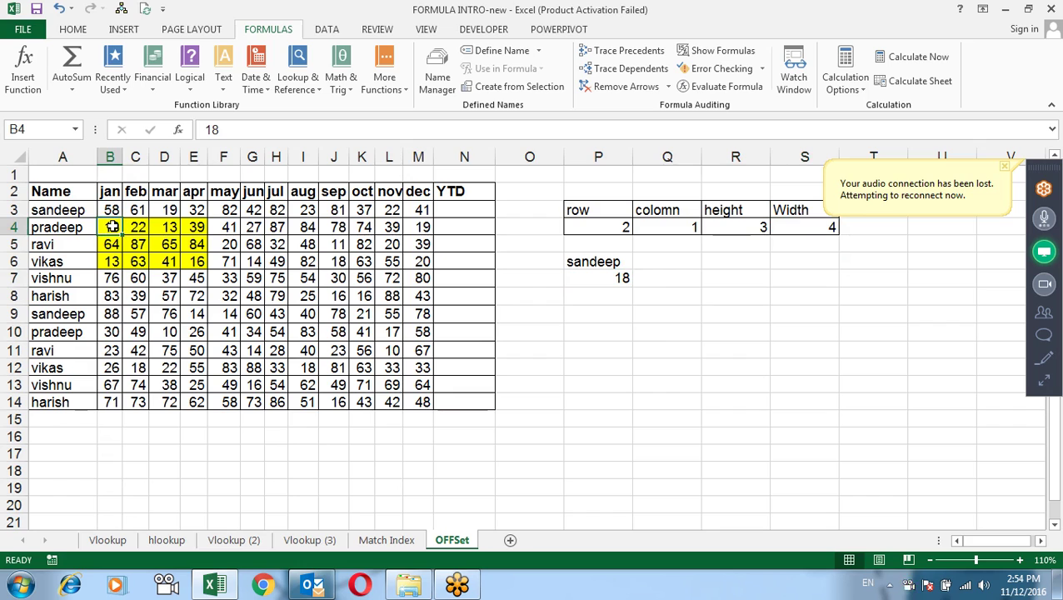
left_click(595, 313)
- Enter =OFFSET(A2,P4,Q4,R4,S4) in P9, dismissing the connection-lost notification
type("=offset(")
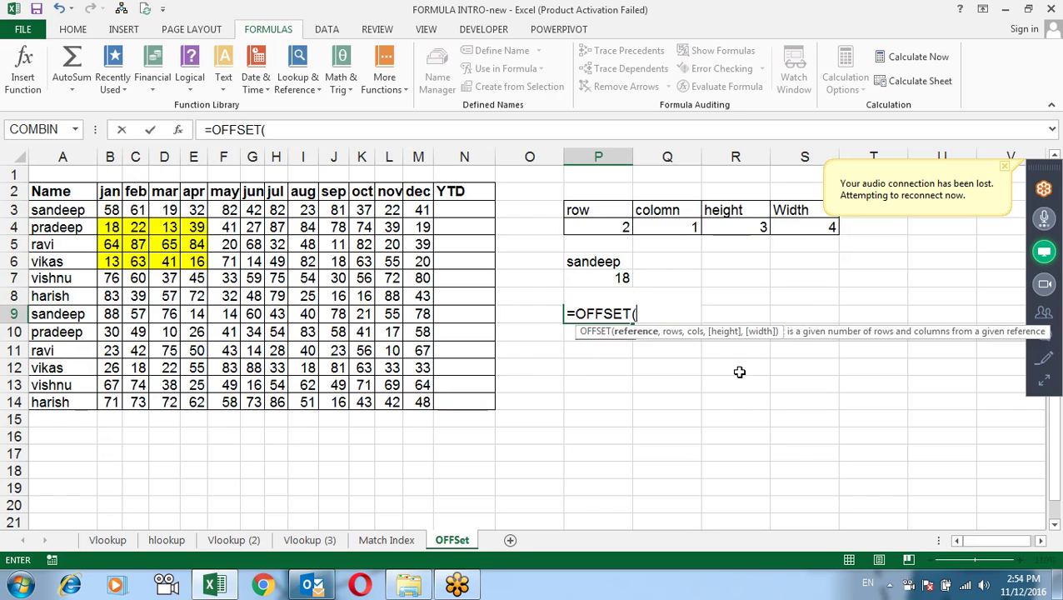
left_click(52, 191)
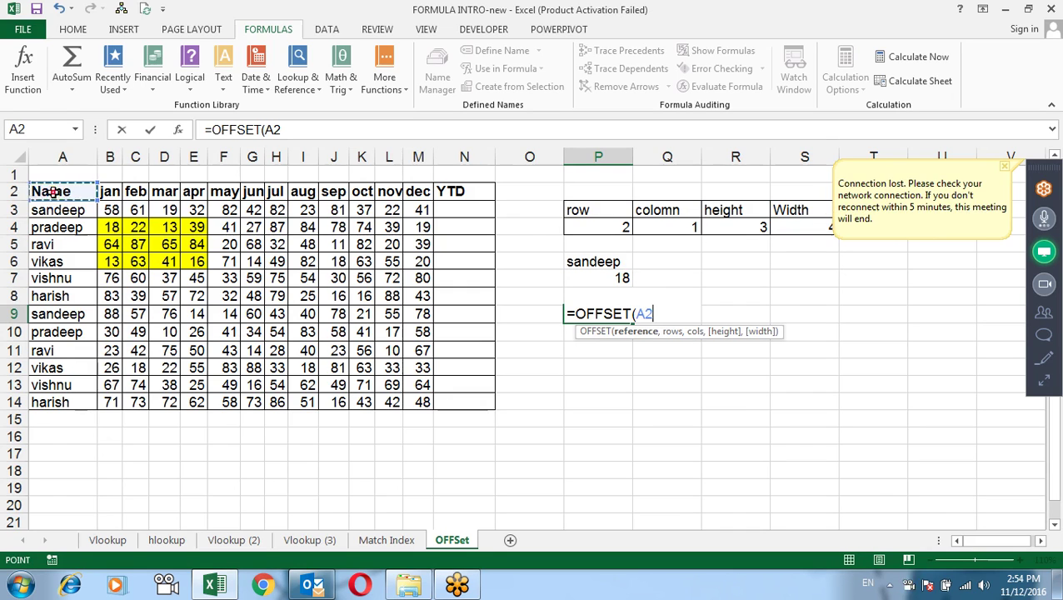
type(",")
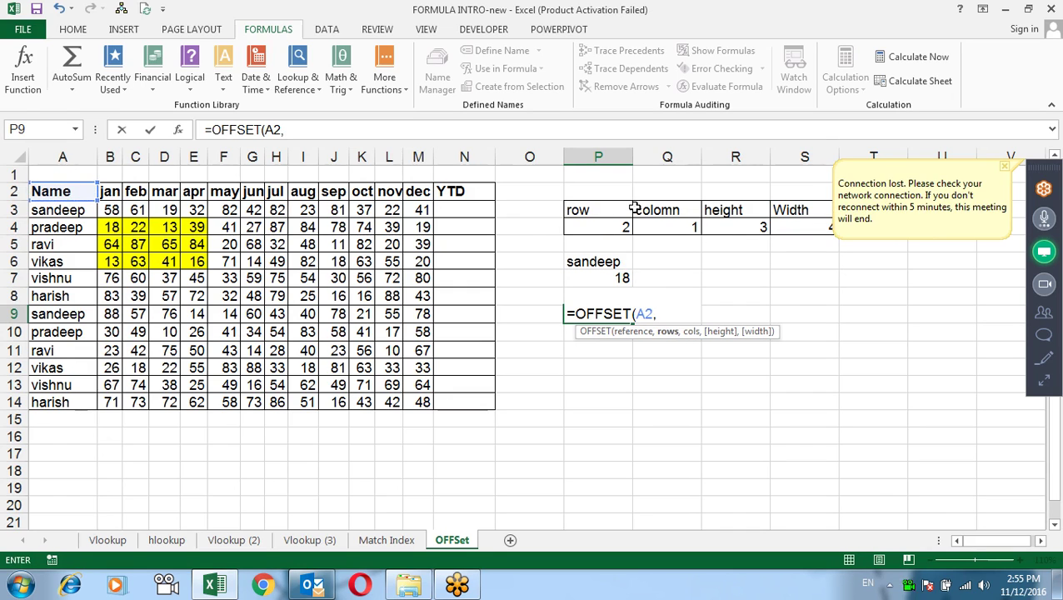
left_click(592, 227)
type(",")
left_click(683, 227)
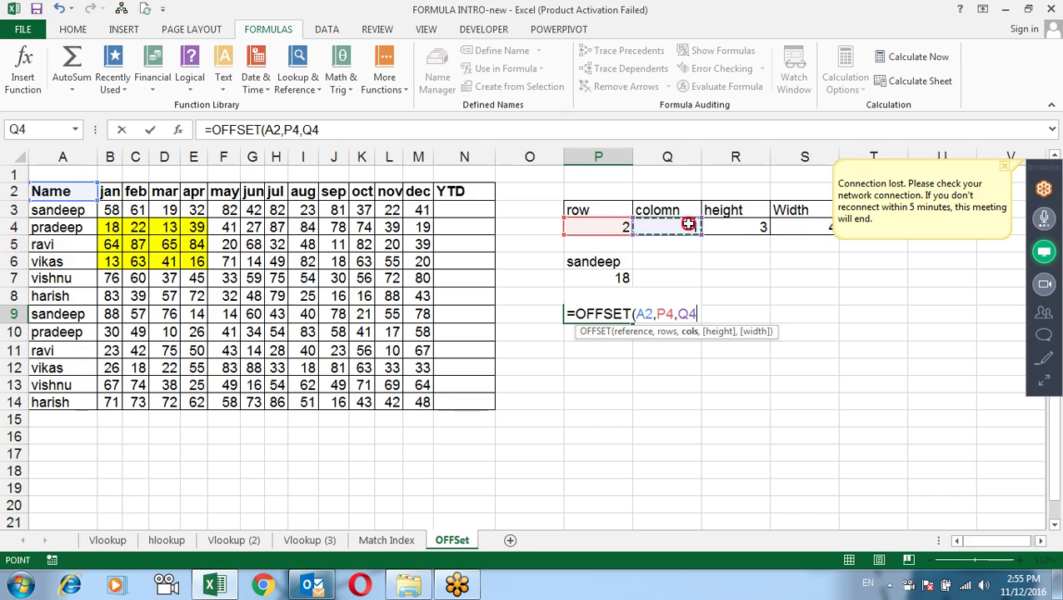
type(",")
left_click(737, 227)
type(",")
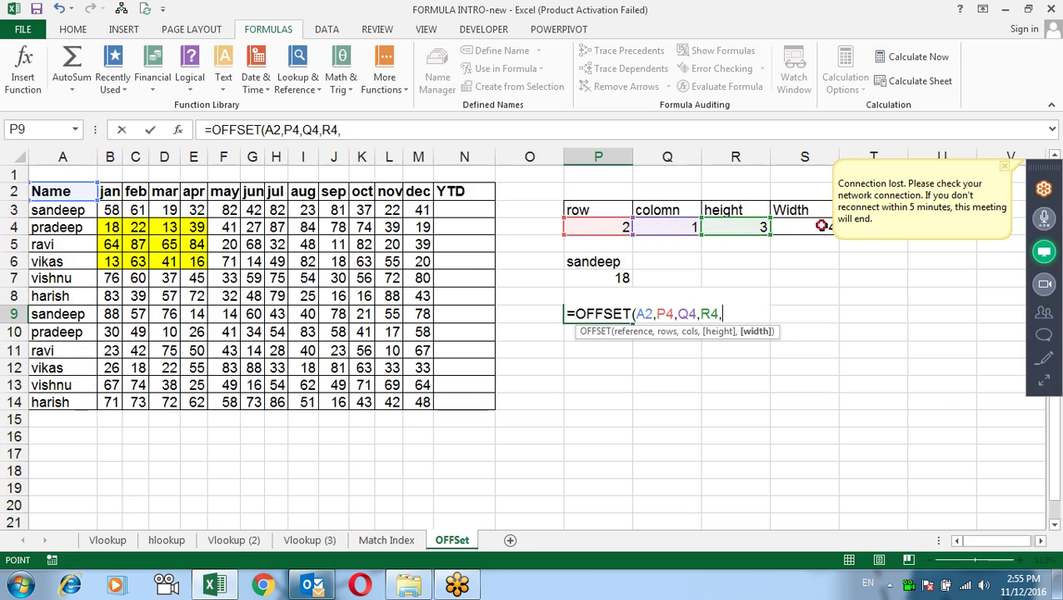
left_click(808, 227)
left_click(1004, 167)
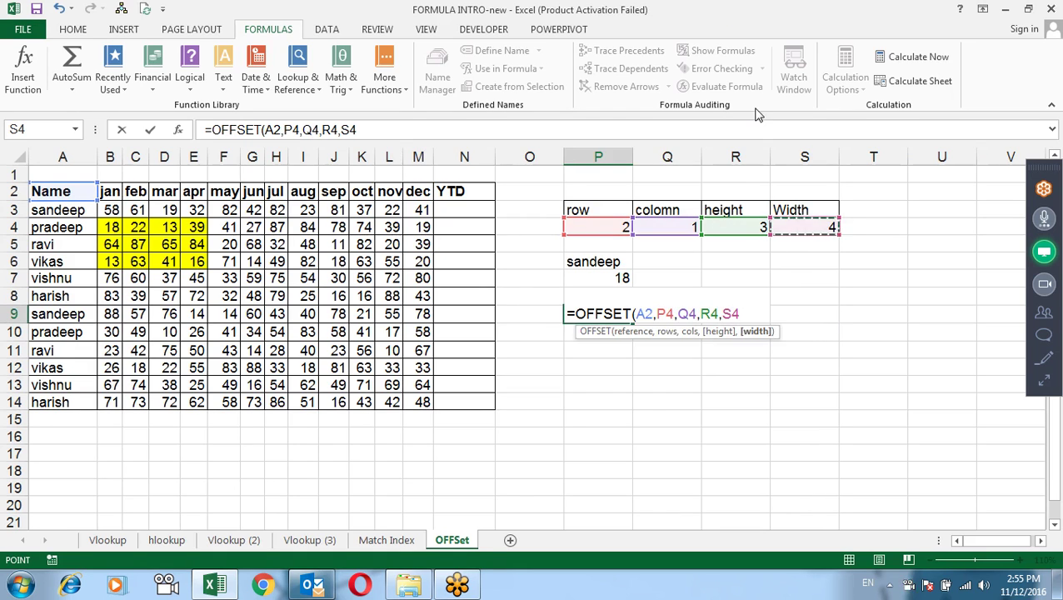
key("Return")
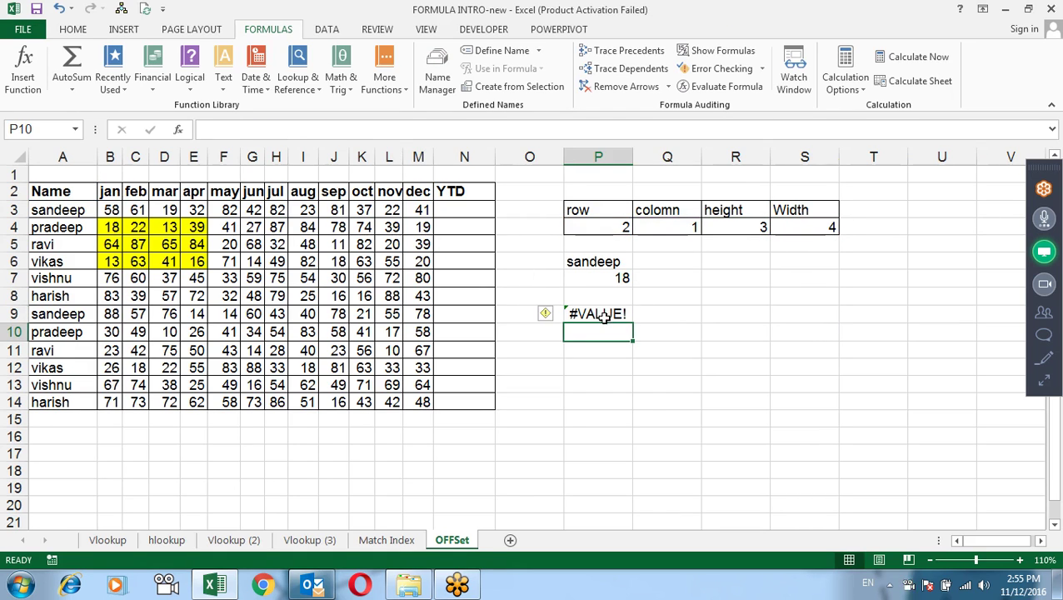
- Highlight the 3-row, 4-column block B4:E6 that the offset covers
left_click(616, 313)
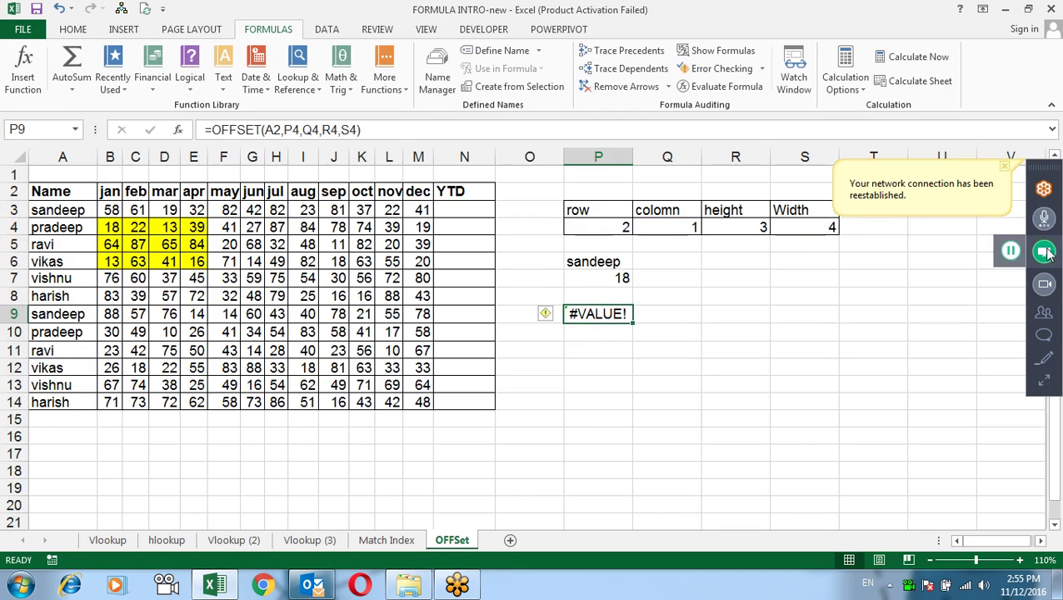
left_click(111, 227)
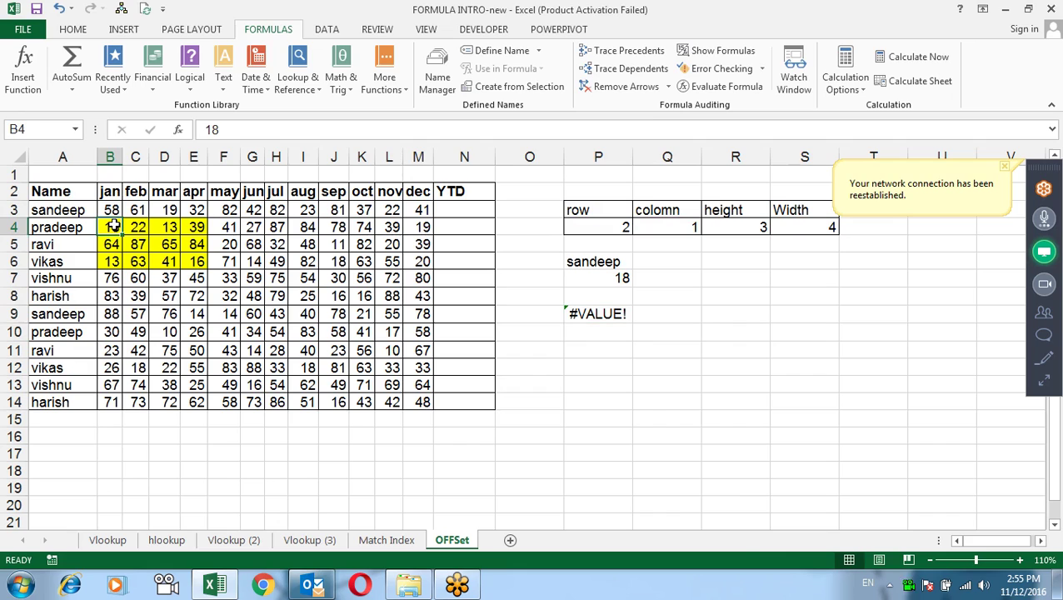
left_click_drag(114, 227, 111, 261)
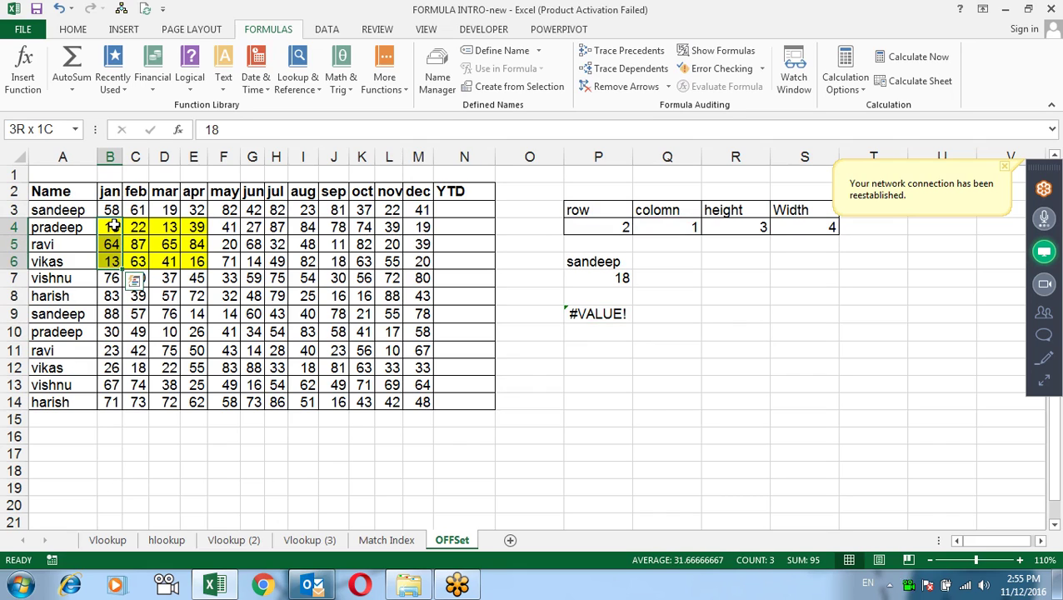
key("shift+Right")
key("shift+Right")
key("shift+Right")
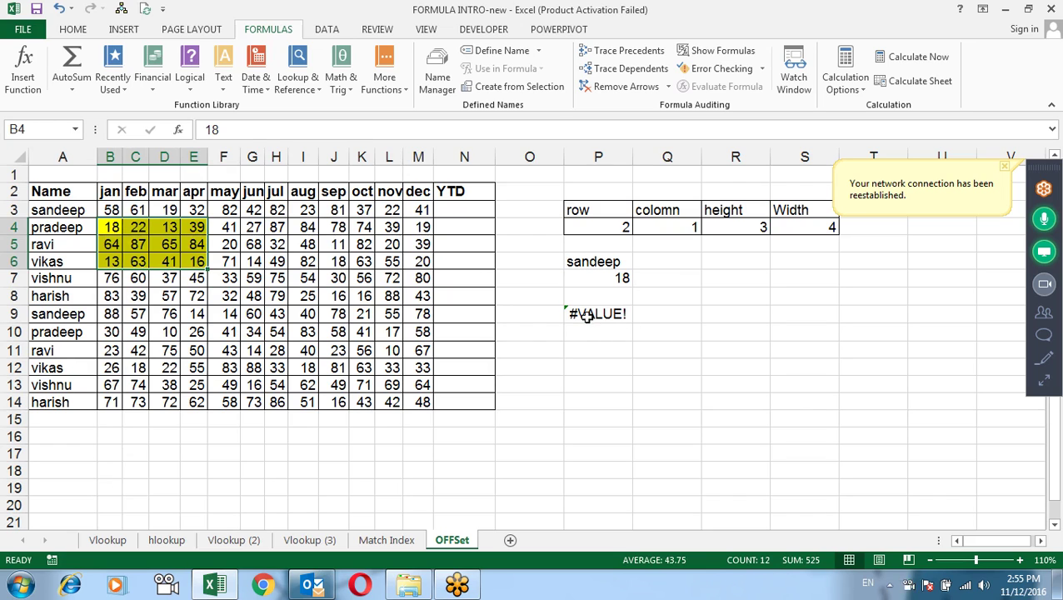
- Wrap P9's formula as =SUM(OFFSET(A2,P4,Q4,R4,S4)) to total the block, 525
left_click(592, 318)
double_click(587, 319)
left_click(575, 317)
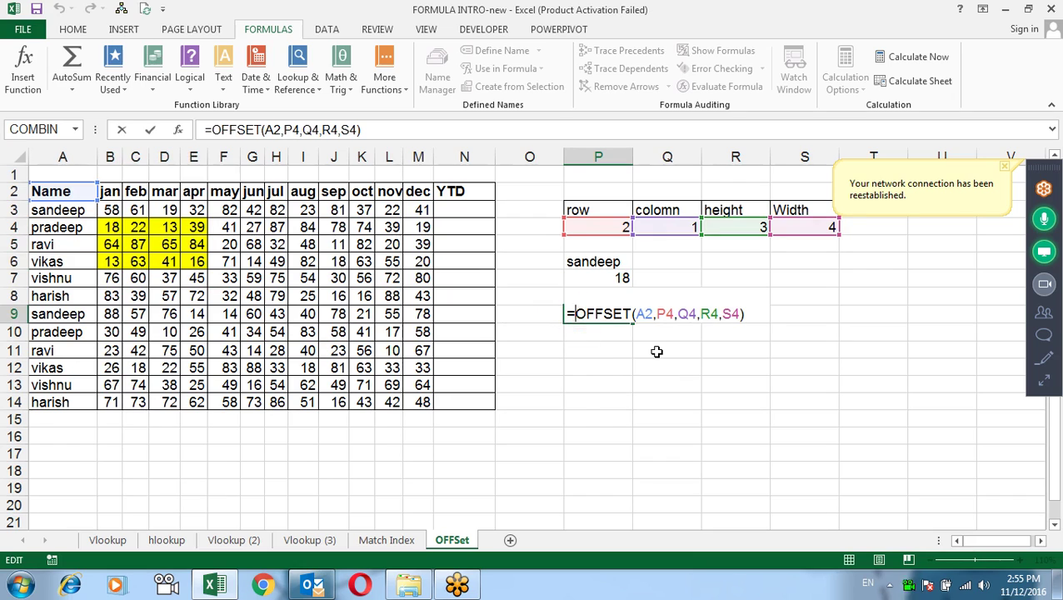
type("sum")
key("Tab")
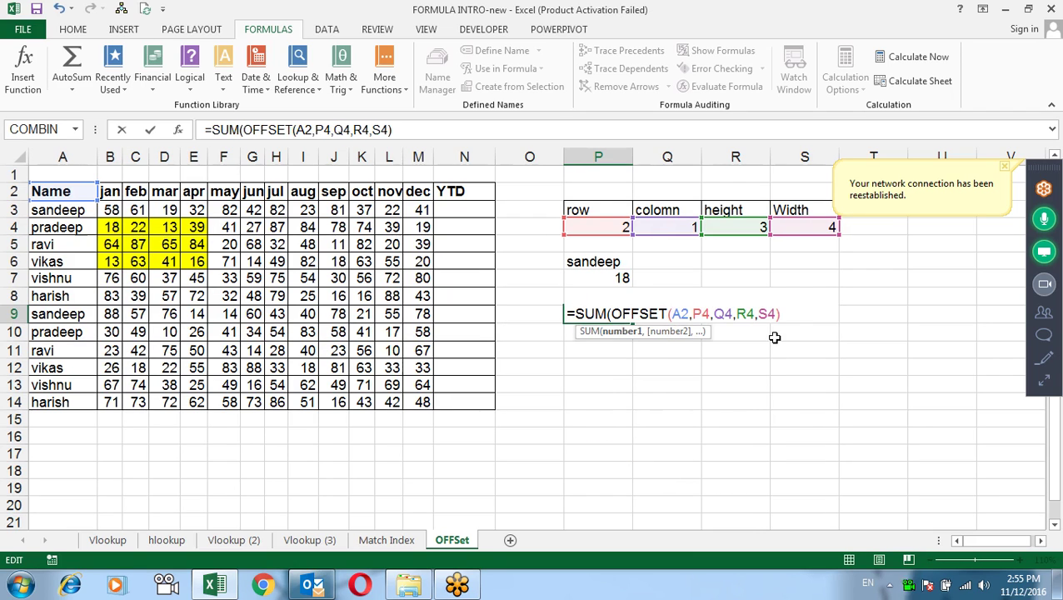
left_click(792, 314)
key("Return")
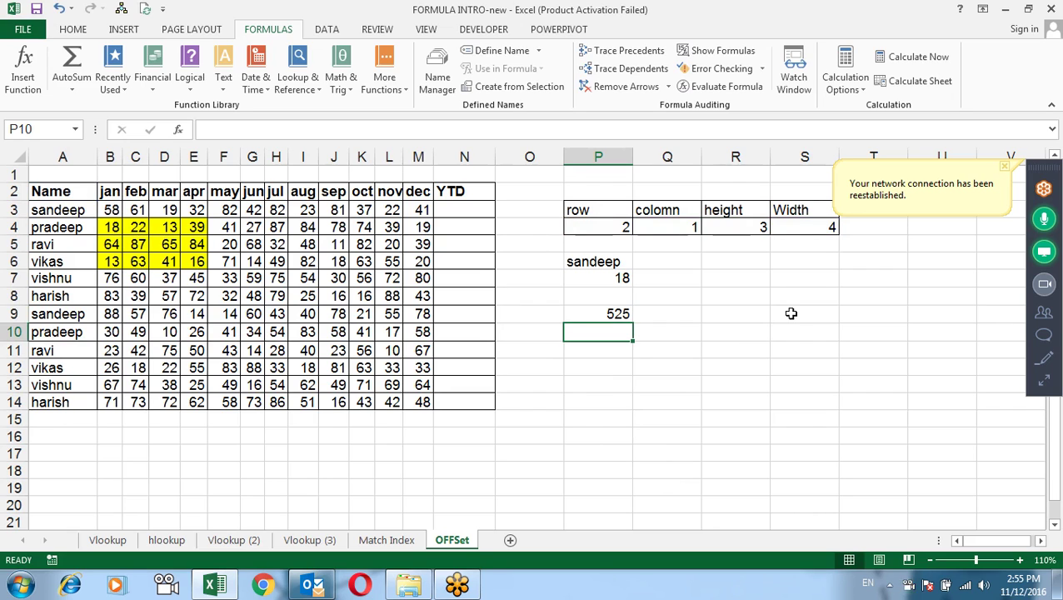
key("Up")
key("F2")
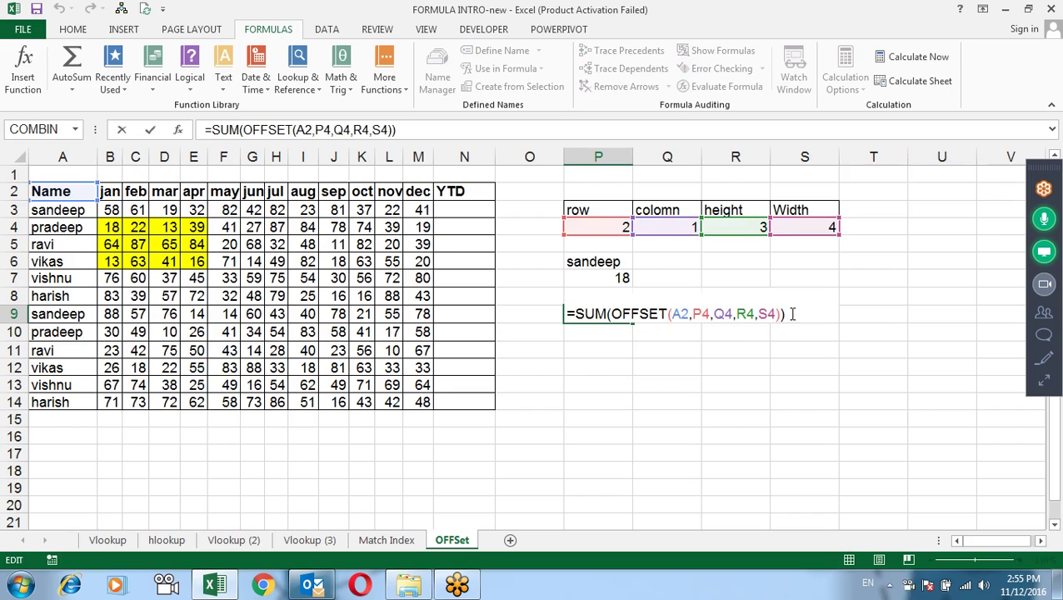
key("Escape")
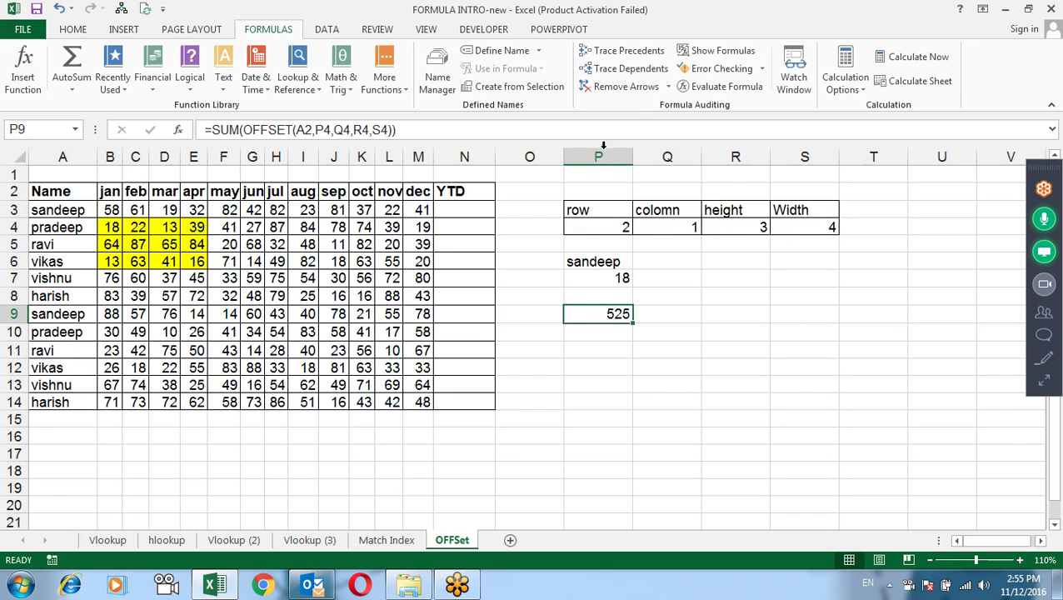
- Illustrate sandeep's jan-to-apr span in row 3, then select N1 for the month dropdown
left_click(475, 178)
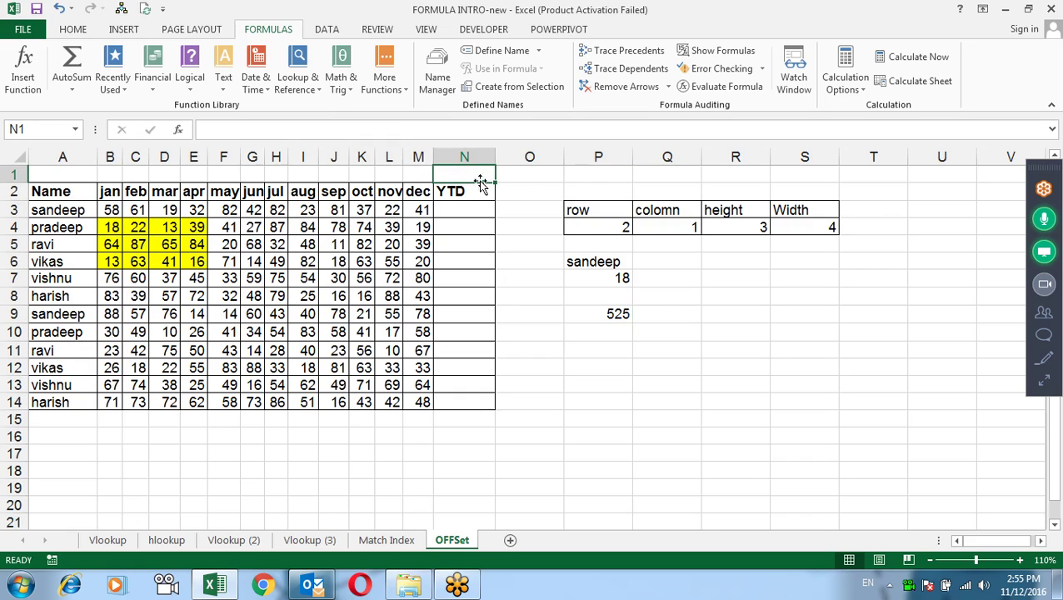
left_click_drag(111, 209, 224, 214)
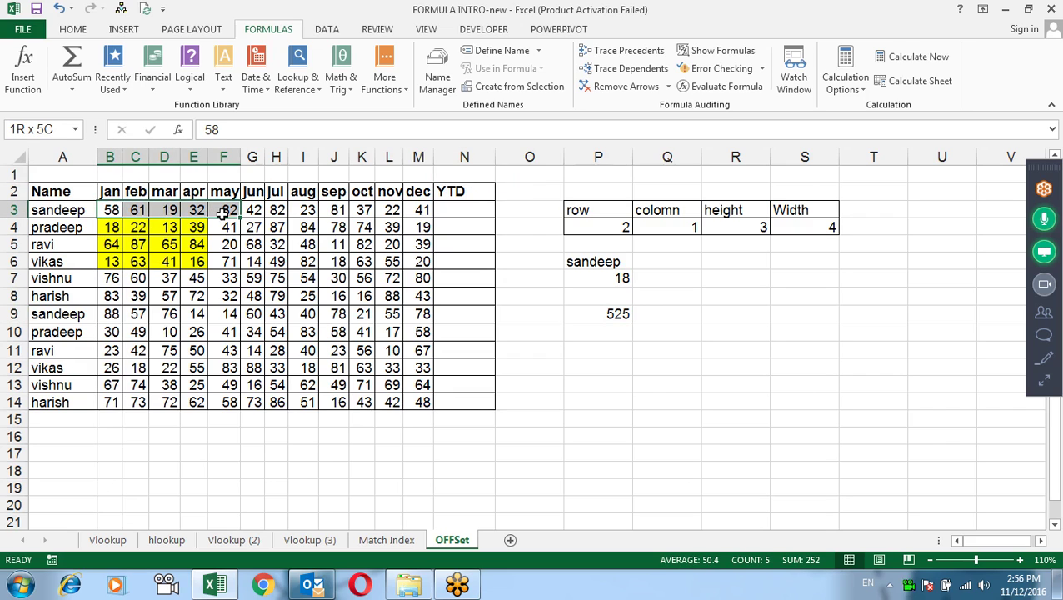
mouse_move(221, 213)
left_mouse_down()
mouse_move(110, 210)
mouse_move(195, 209)
left_mouse_up()
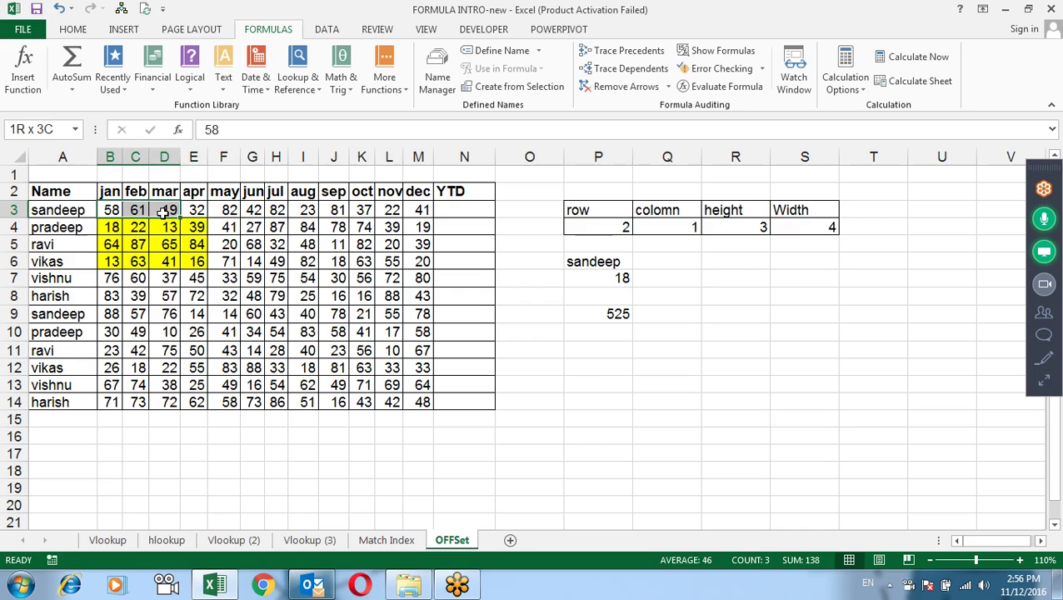
left_click_drag(195, 209, 223, 212)
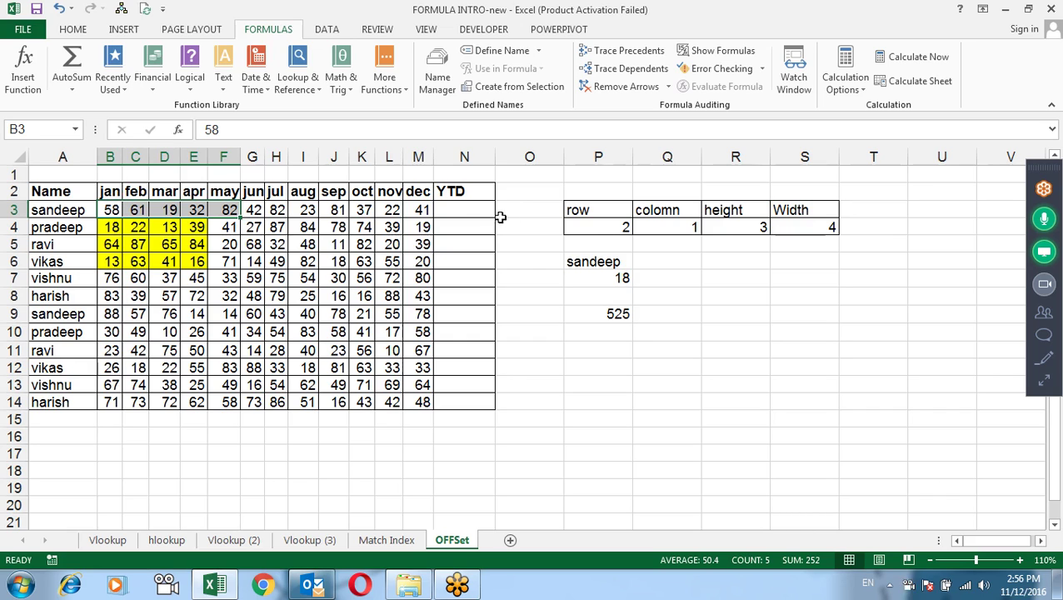
left_click(472, 213)
left_click(472, 177)
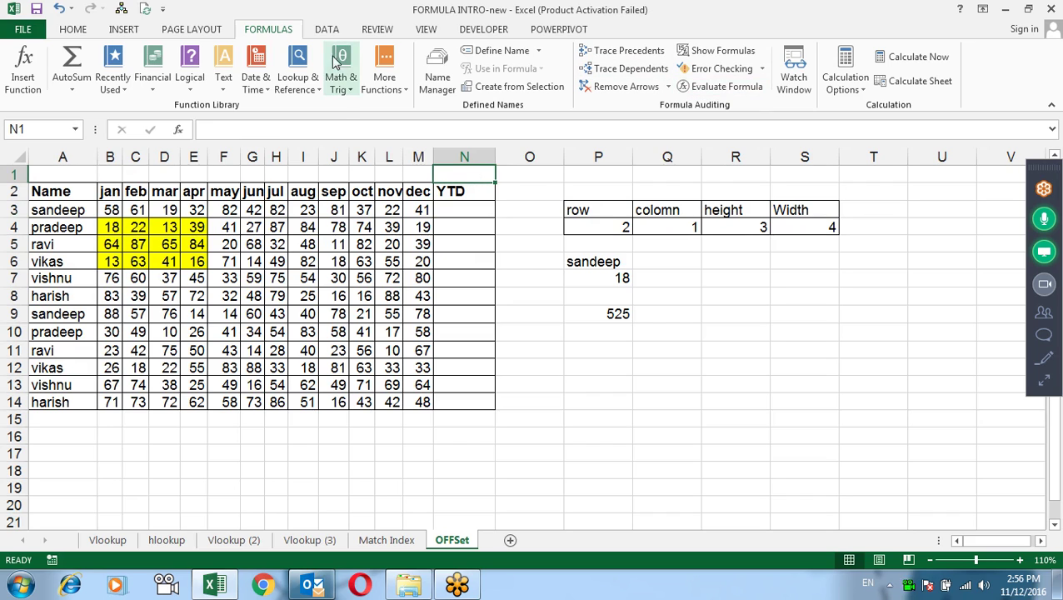
- Add List data validation to N1 with source =$B$2:$M$2
left_click(325, 29)
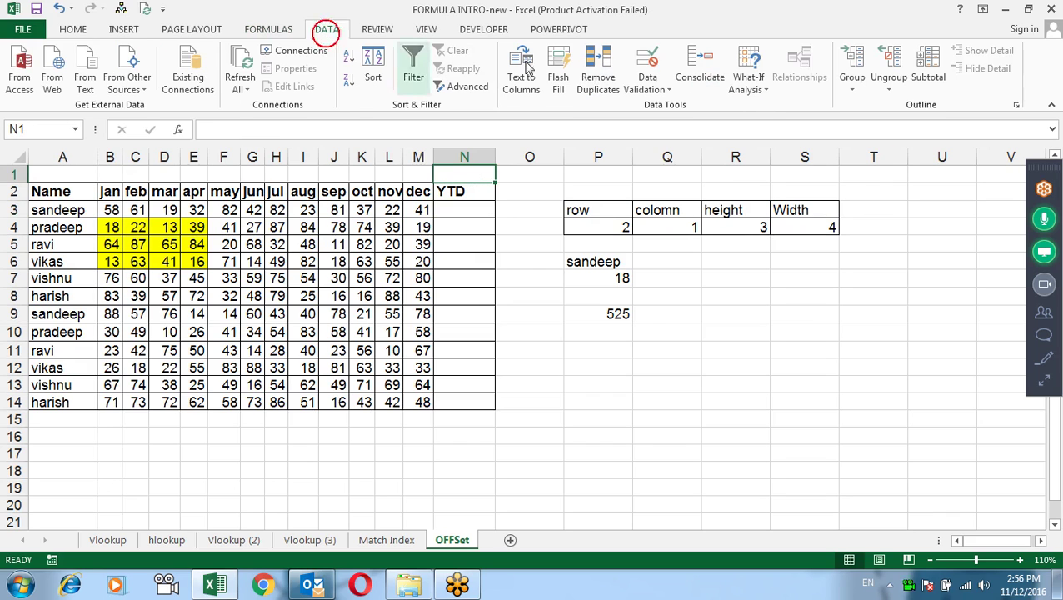
left_click(638, 57)
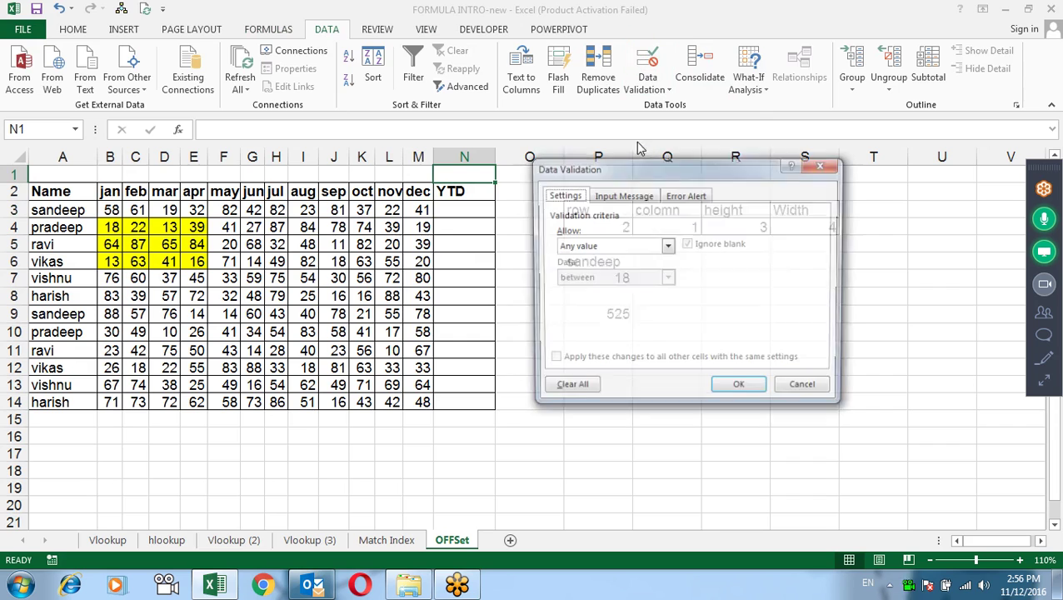
left_click(637, 245)
left_click(600, 291)
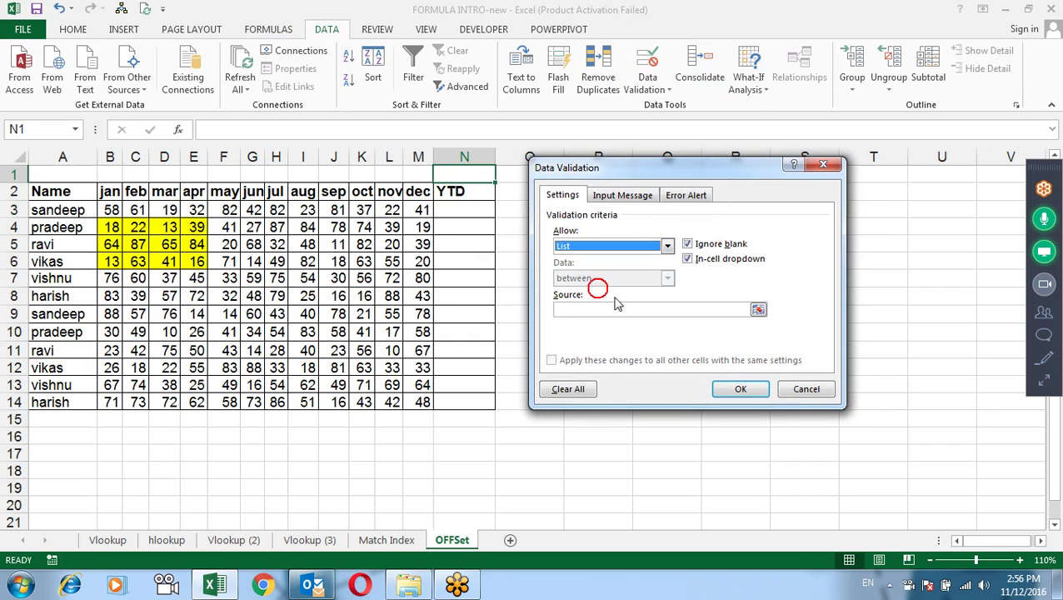
left_click(758, 310)
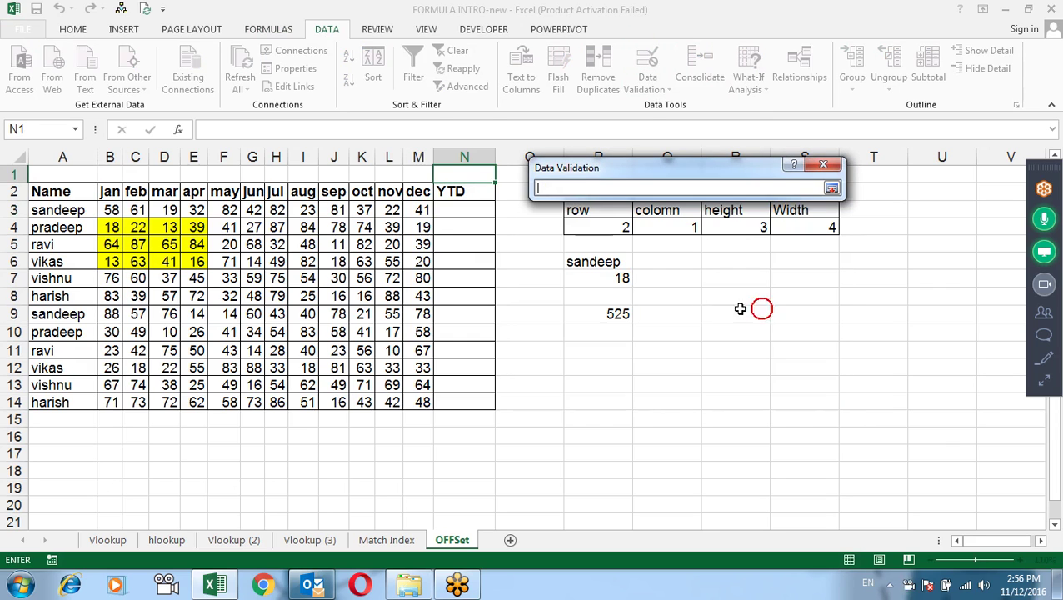
left_click_drag(106, 191, 416, 191)
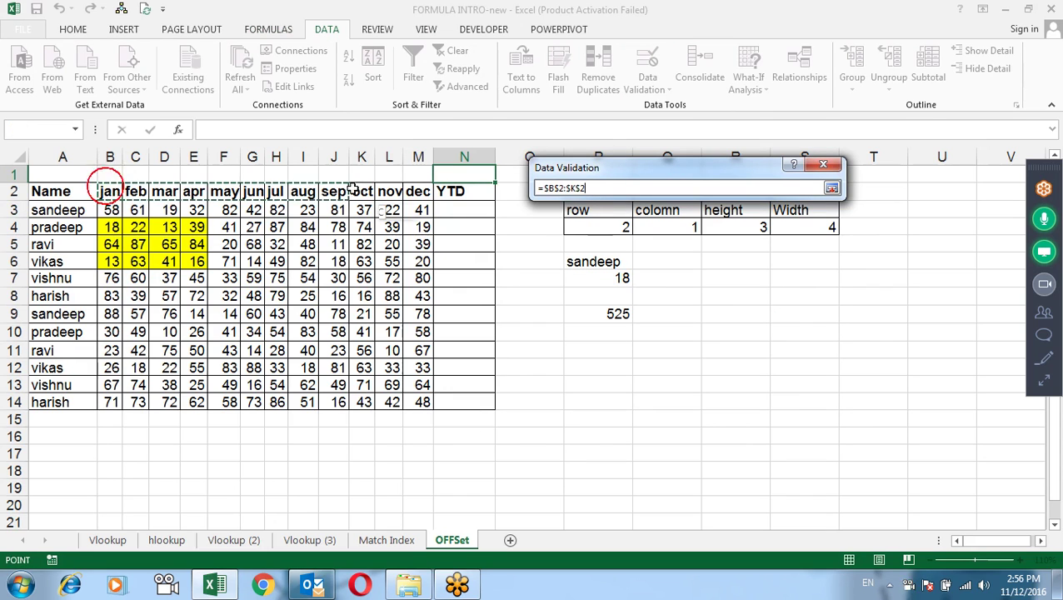
key("Return")
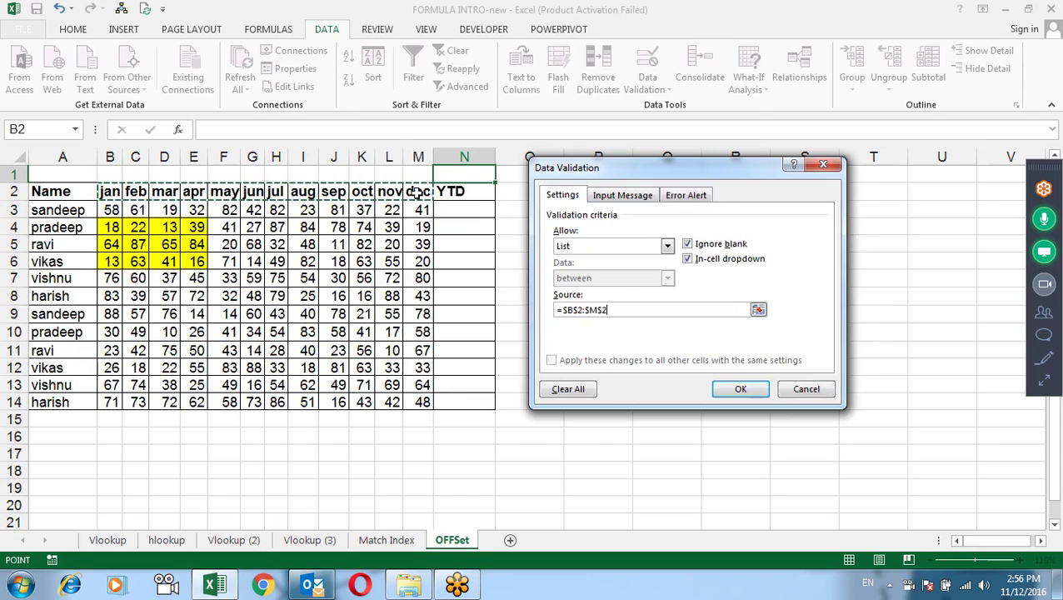
key("Return")
- Choose mar from N1's month dropdown
left_click(505, 176)
left_click(475, 208)
left_click(519, 241)
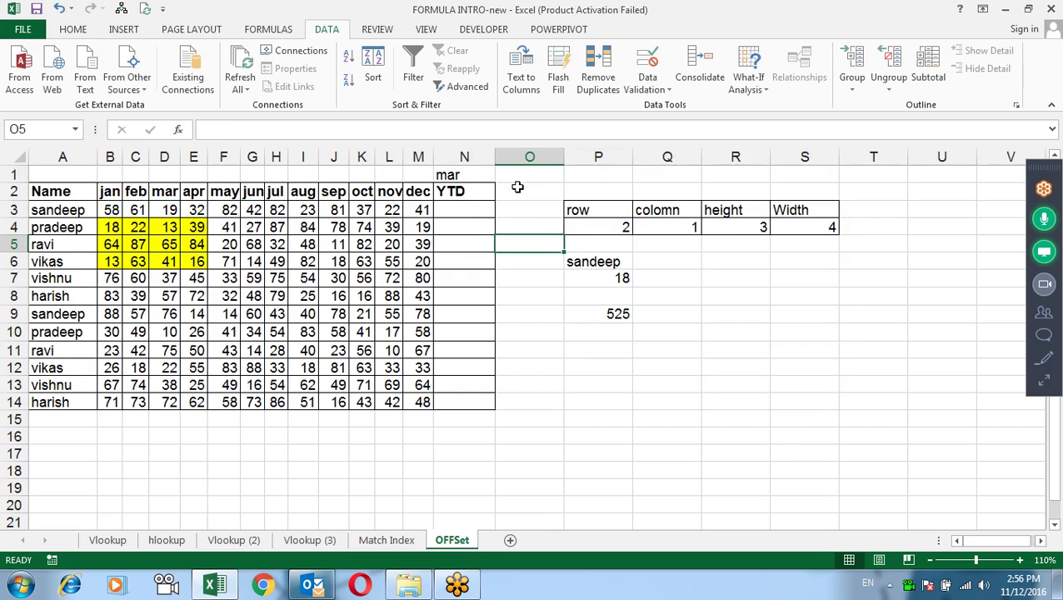
left_click(514, 183)
- Enter =MATCH(N1,B2:M2,0) in O2 for the month number, then switch N1 to may
type("=ma")
key("Tab")
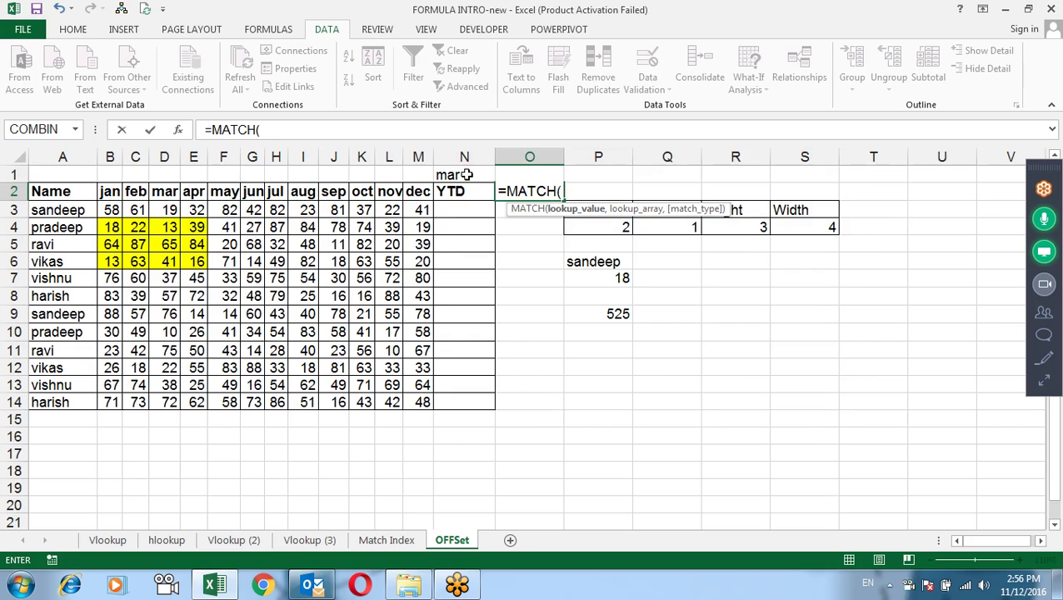
left_click(468, 172)
type(",")
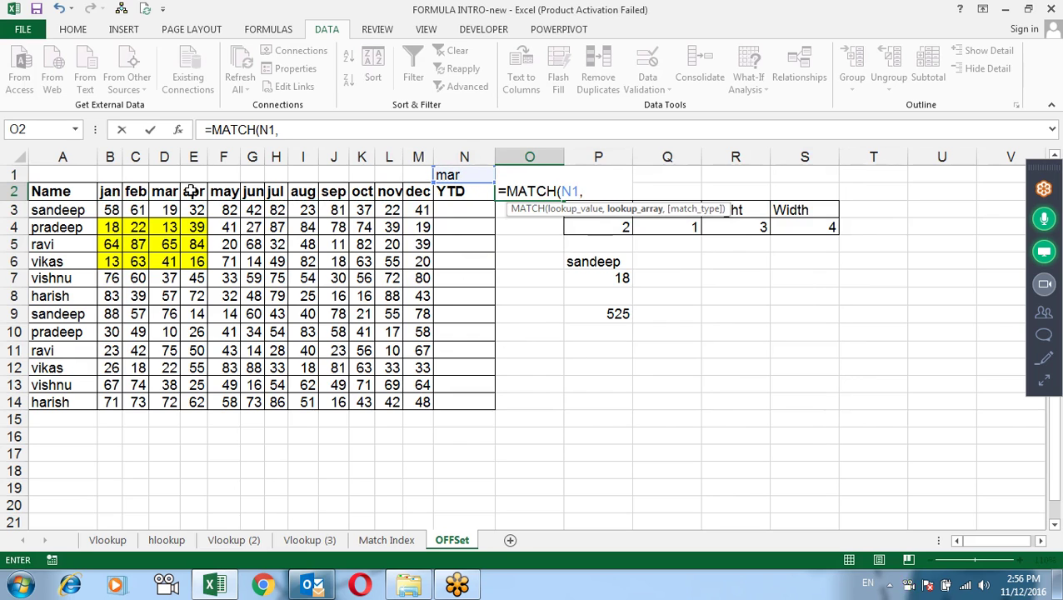
left_click_drag(109, 192, 424, 190)
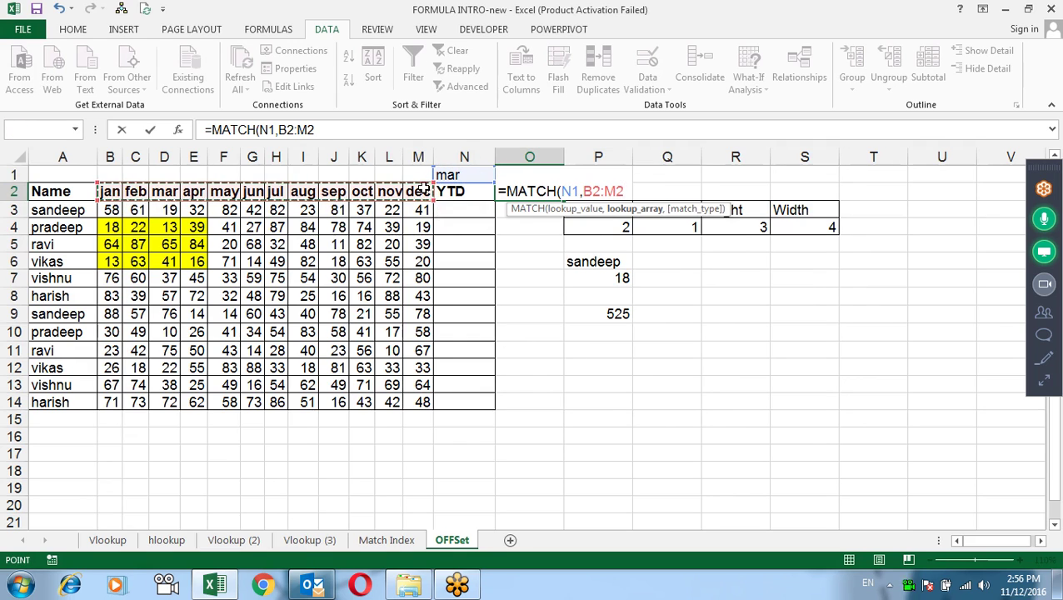
type(",0")
key("Return")
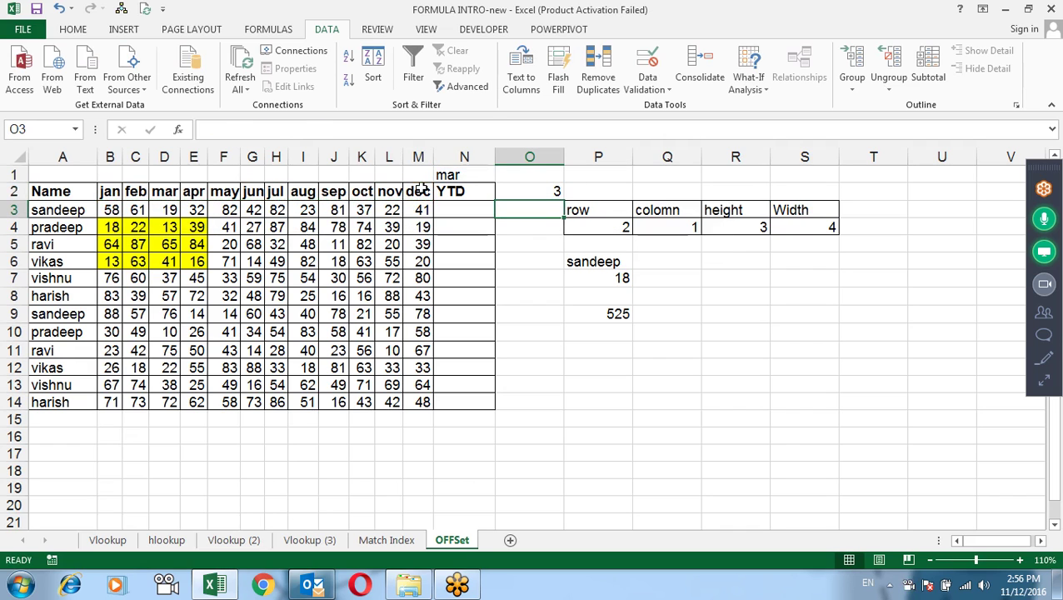
left_click(461, 174)
left_click(502, 175)
left_click(476, 212)
- Enter =SUM(OFFSET(B3,0,0,1,$O$2)) in N3 for sandeep's year-to-date total, 252
left_click(476, 212)
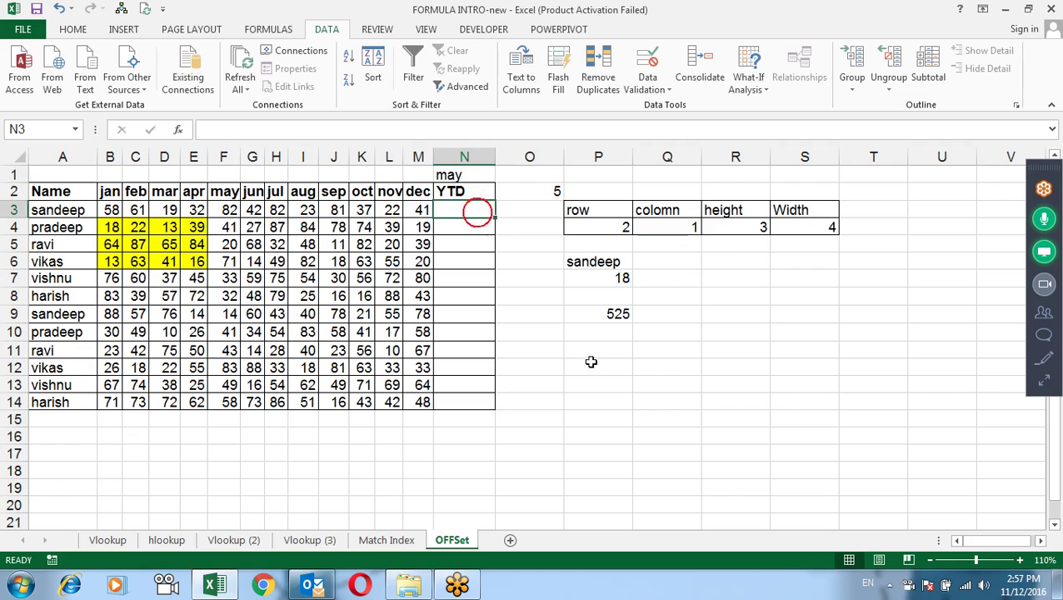
type("=s")
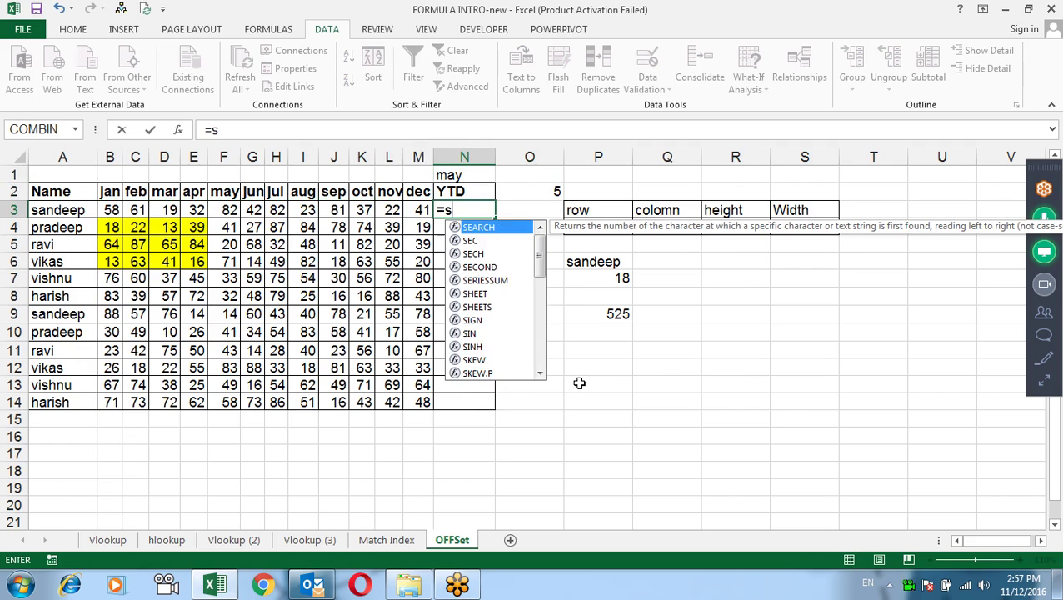
type("um(of")
key("Tab")
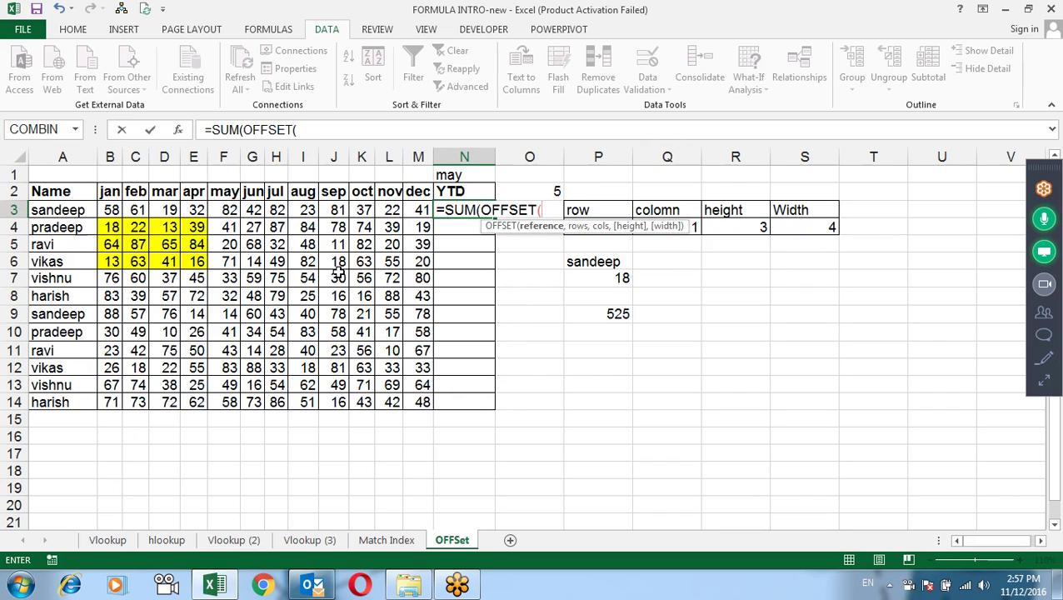
left_click(109, 210)
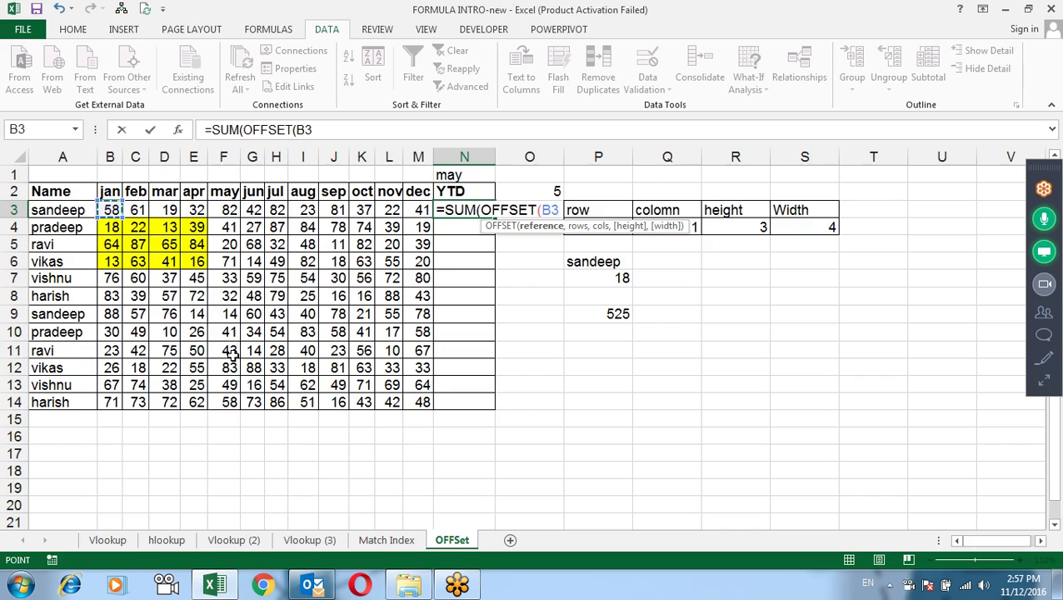
type(",0,0")
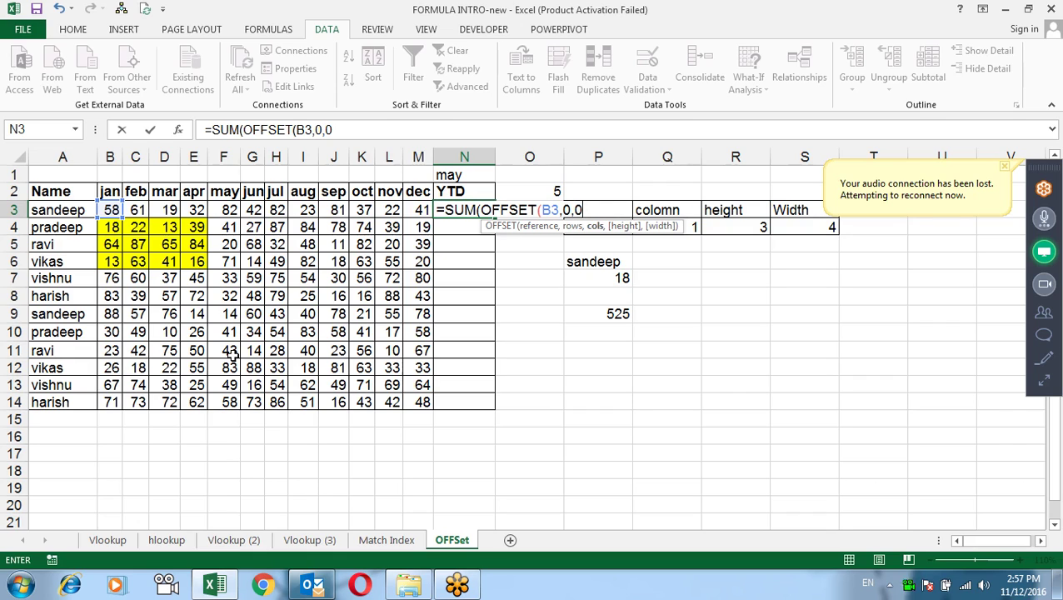
type(",1")
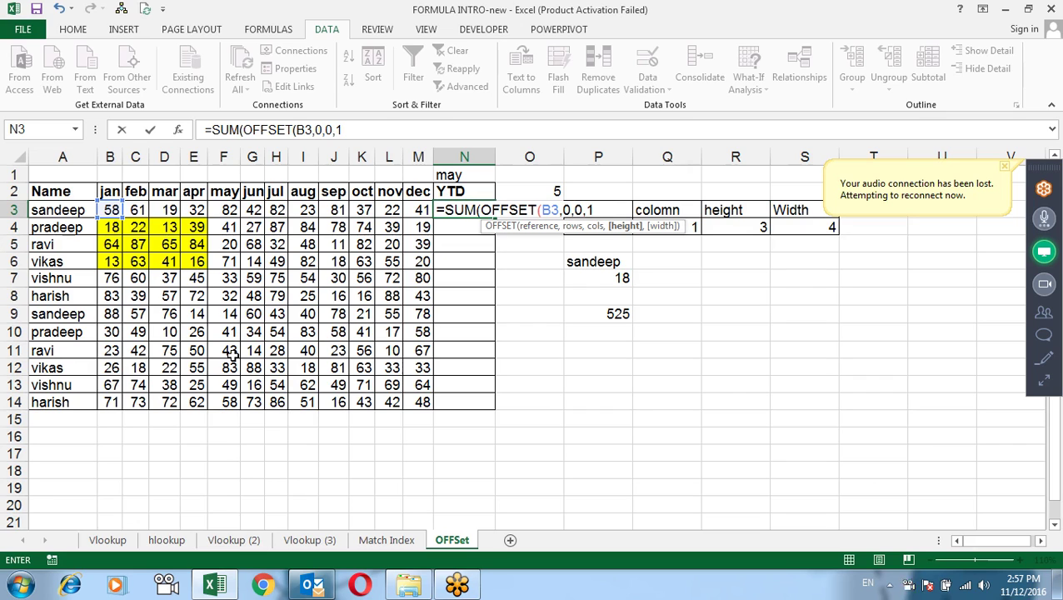
type(",")
left_click(545, 192)
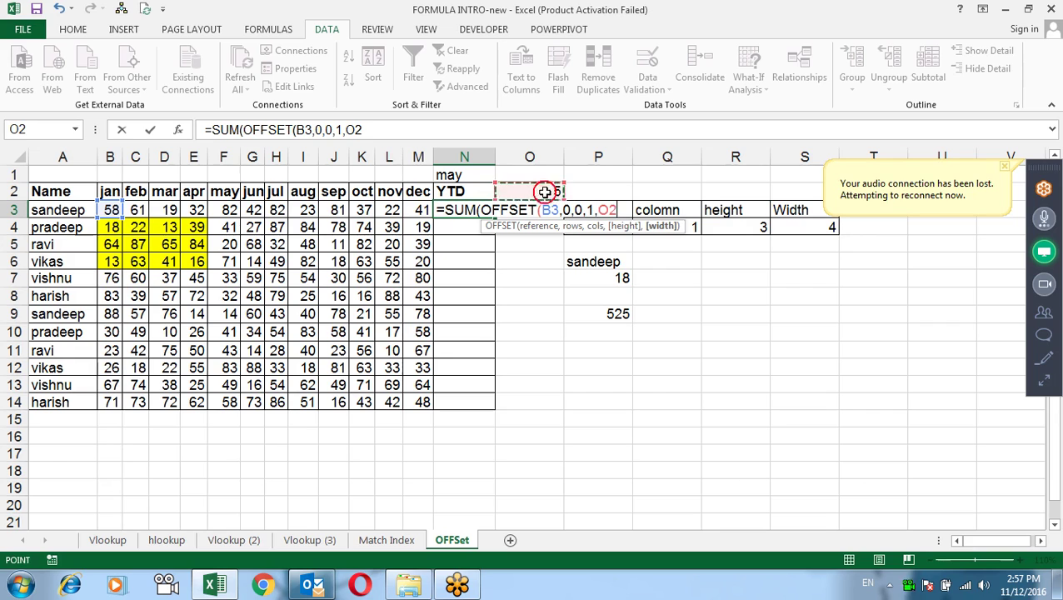
key("F4")
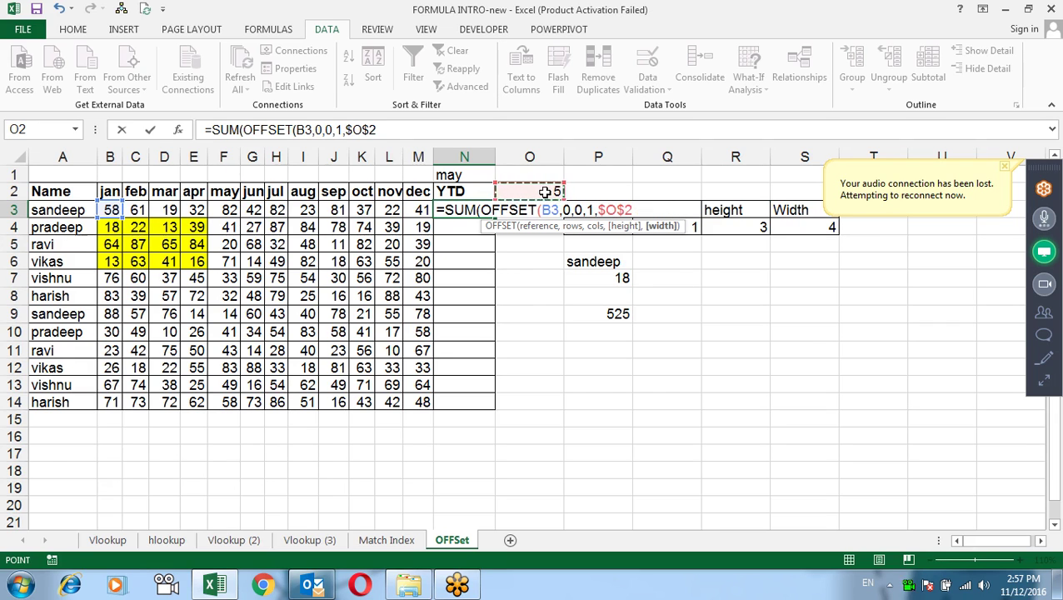
key("Return")
key("Return")
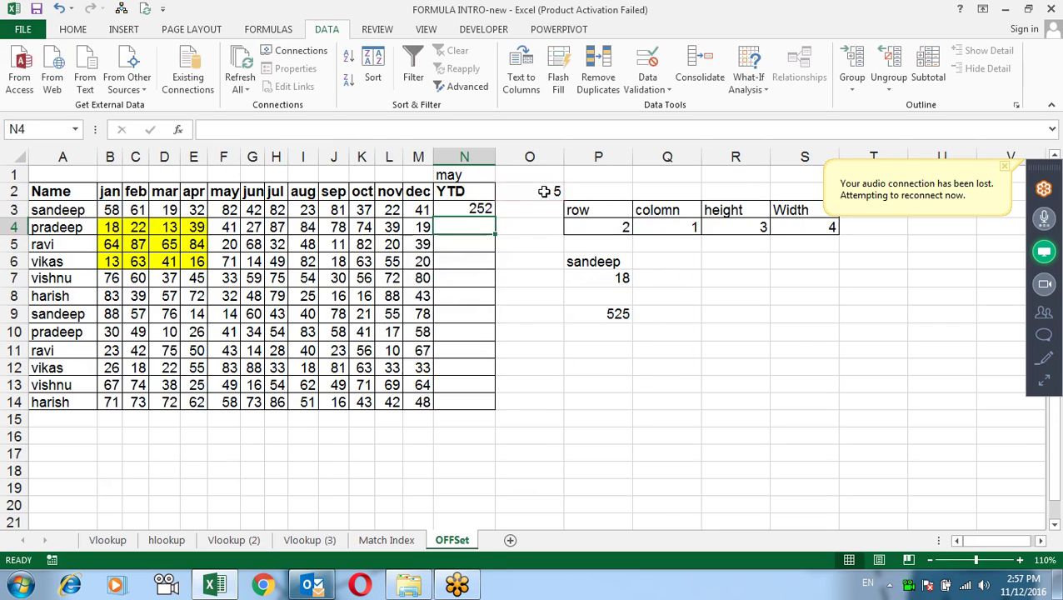
left_click(472, 209)
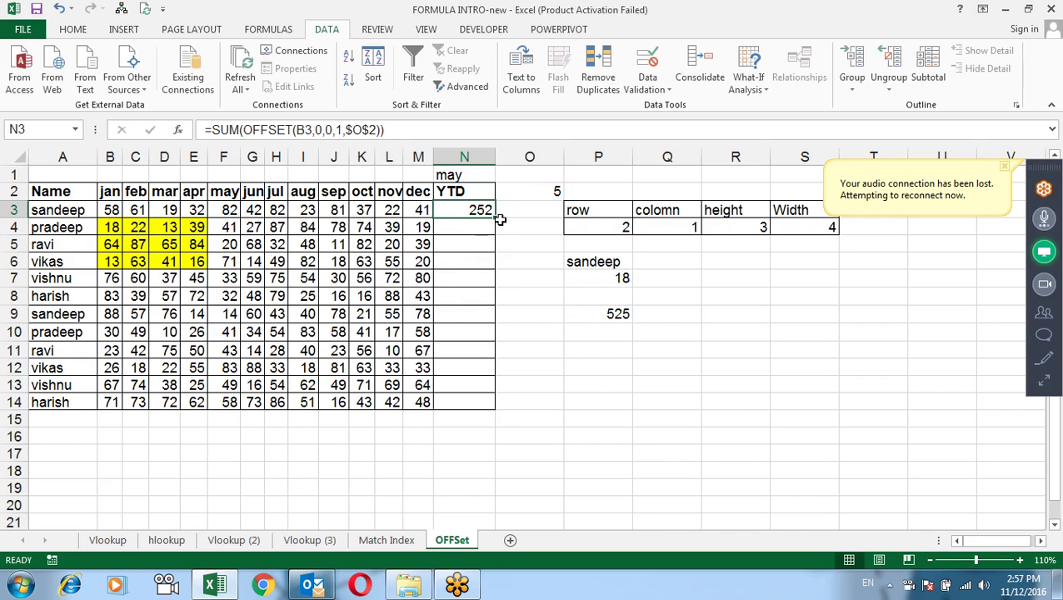
- Fill the YTD formula from N3 down to N14 and view N1's month list
double_click(495, 219)
left_click(479, 175)
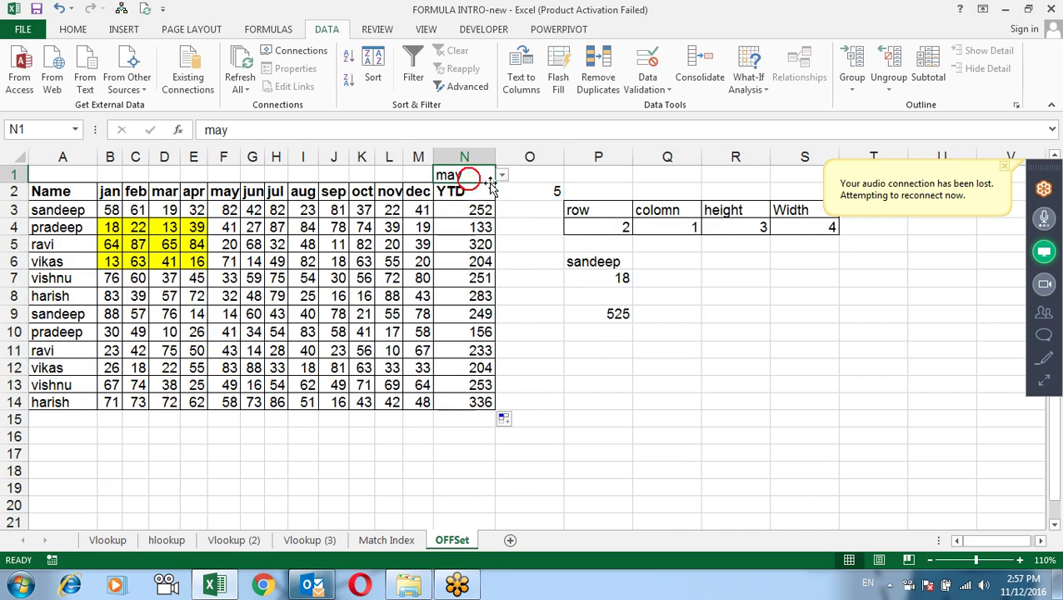
left_click(502, 175)
left_click_drag(501, 237, 497, 194)
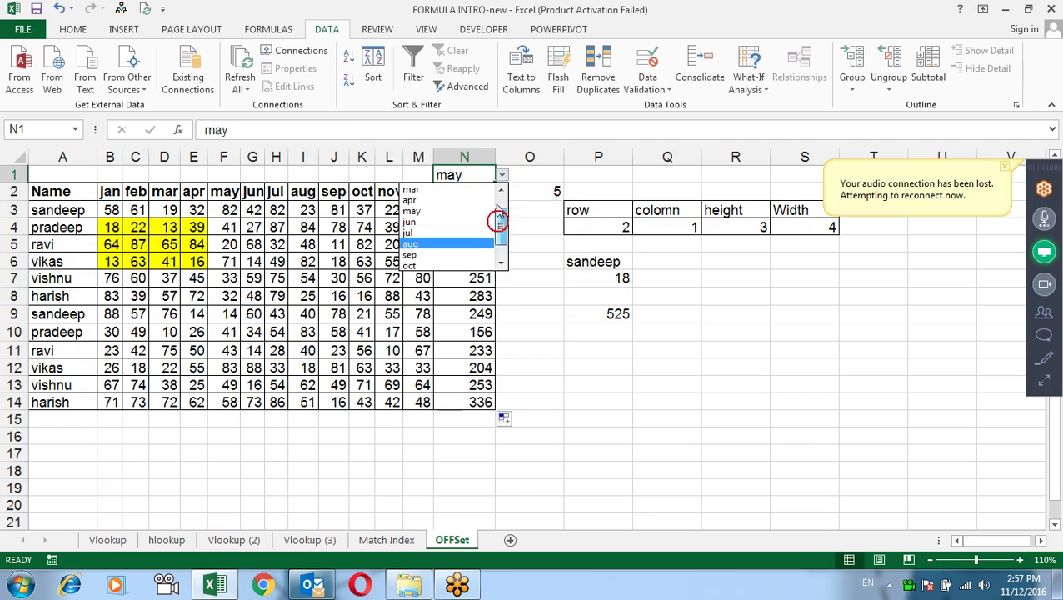
left_click(469, 178)
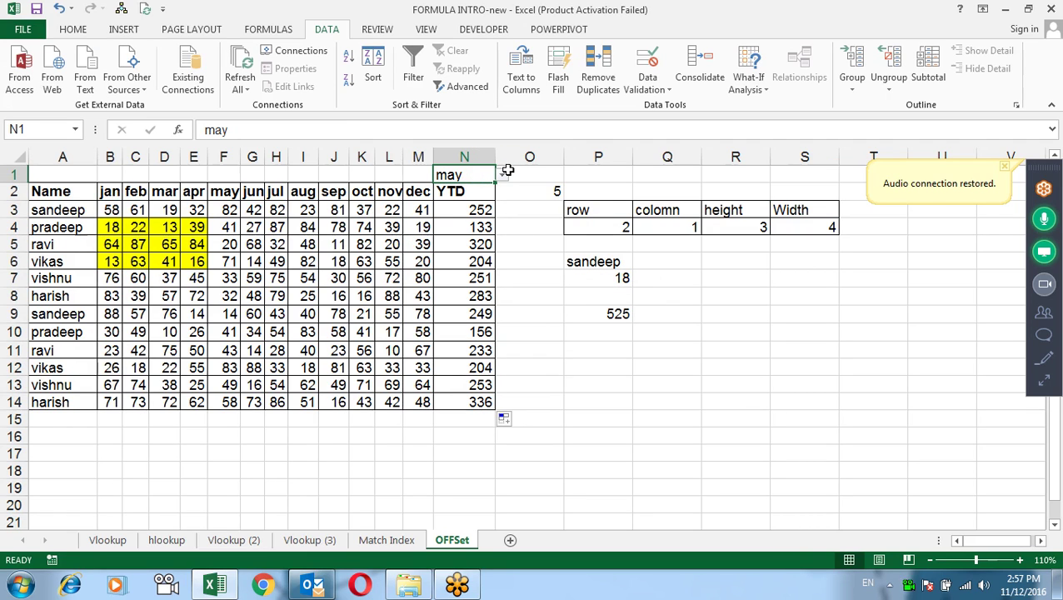
- Set the month in N1 to jan, correcting the rejected 'jan\' entry
type("jan\\")
key("Return")
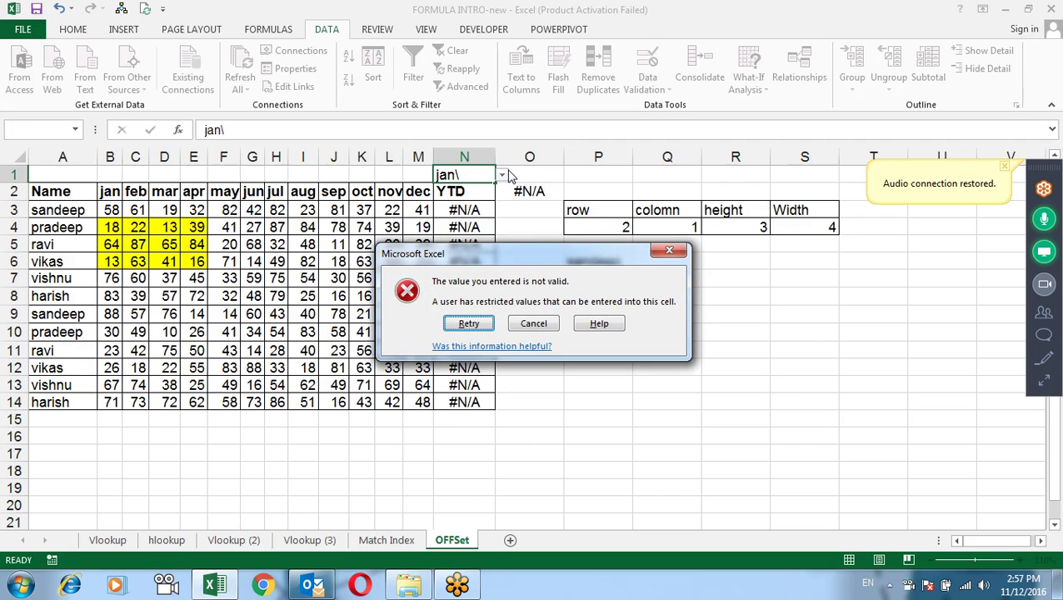
key("Escape")
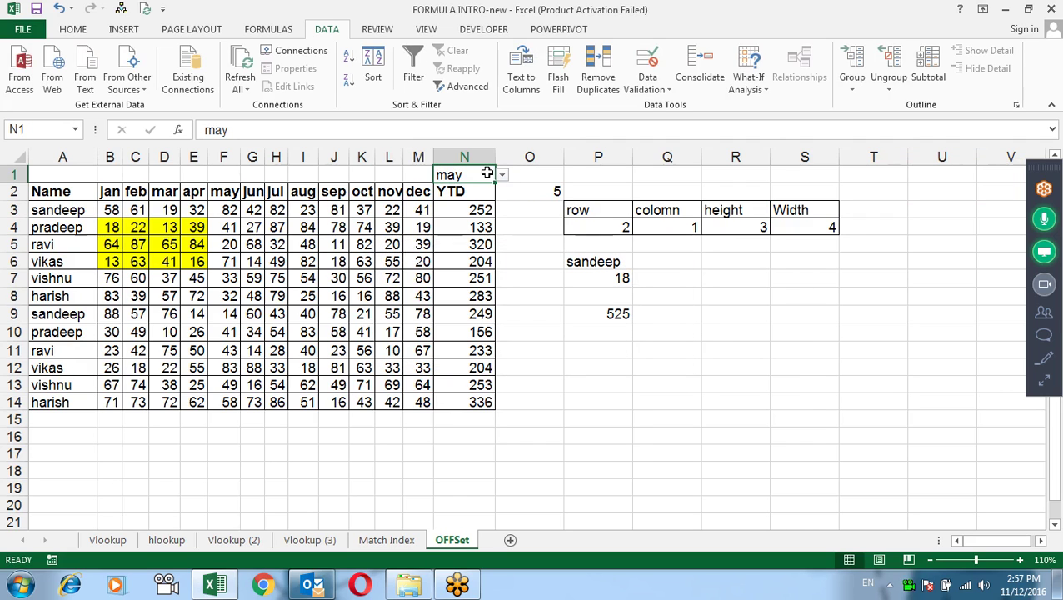
type("jan")
key("Return")
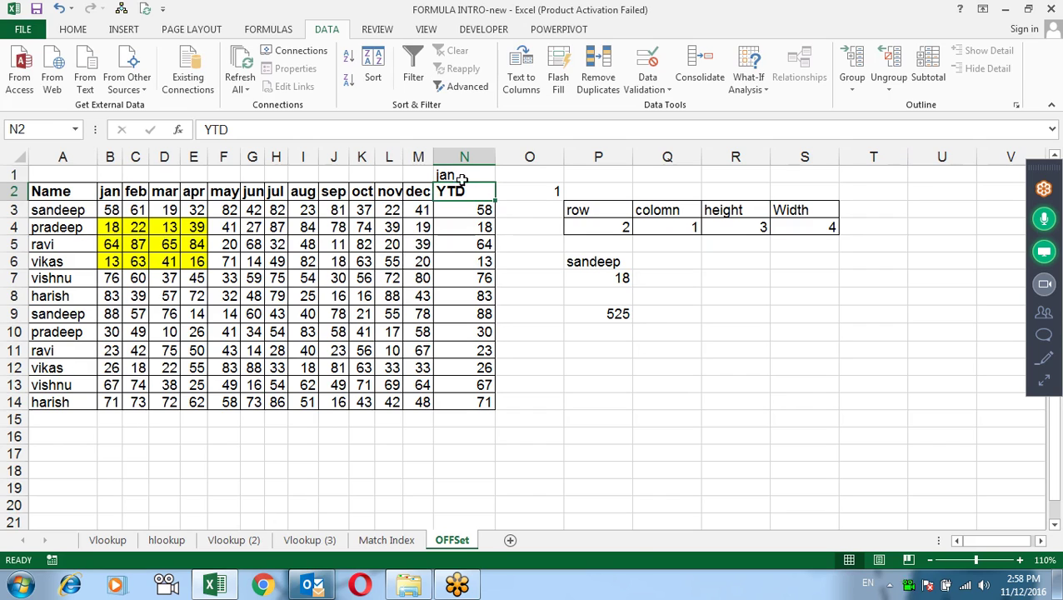
- Pick feb, then jun, and finally dec from N1's month dropdown
left_click(481, 179)
left_click(501, 176)
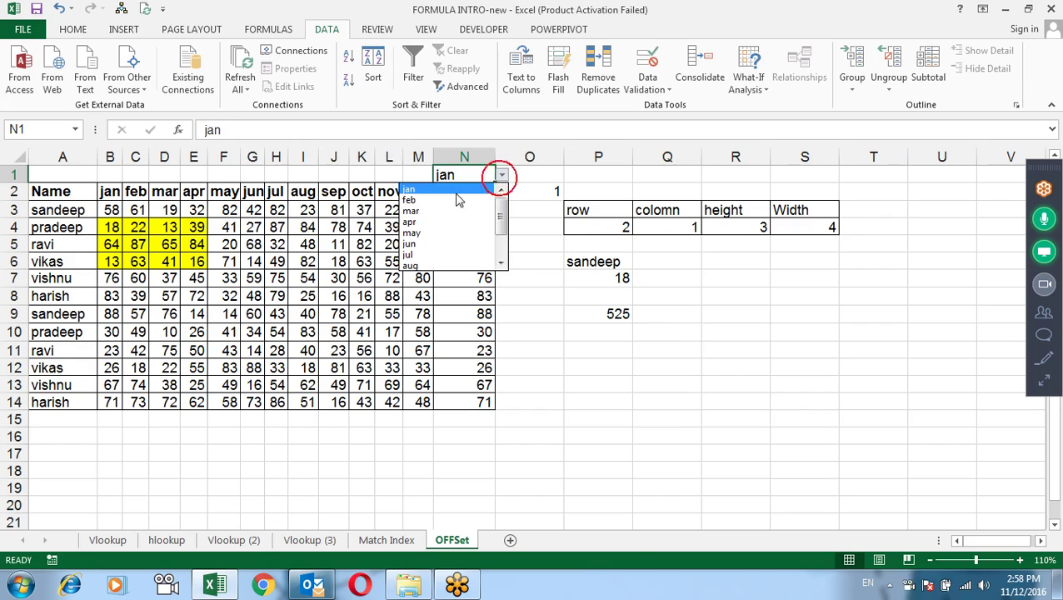
left_click(454, 199)
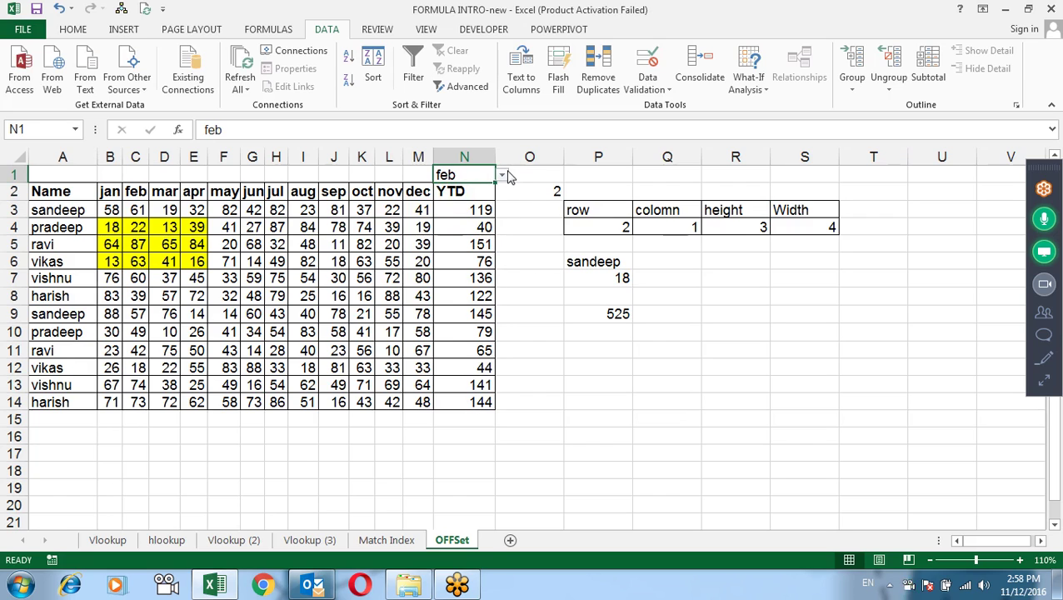
left_click(502, 176)
left_click(477, 224)
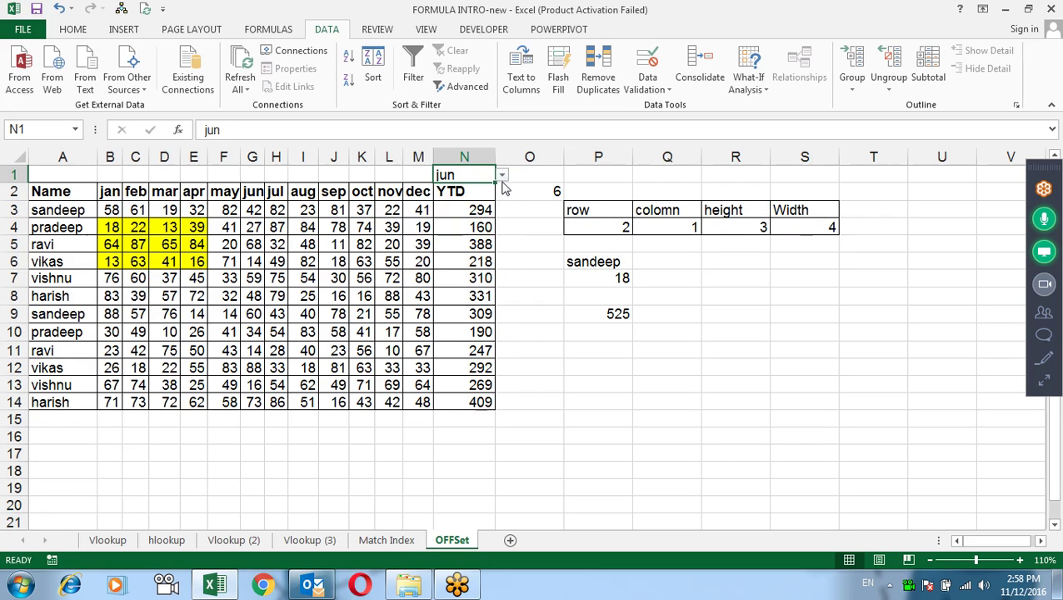
left_click(501, 176)
left_click(499, 237)
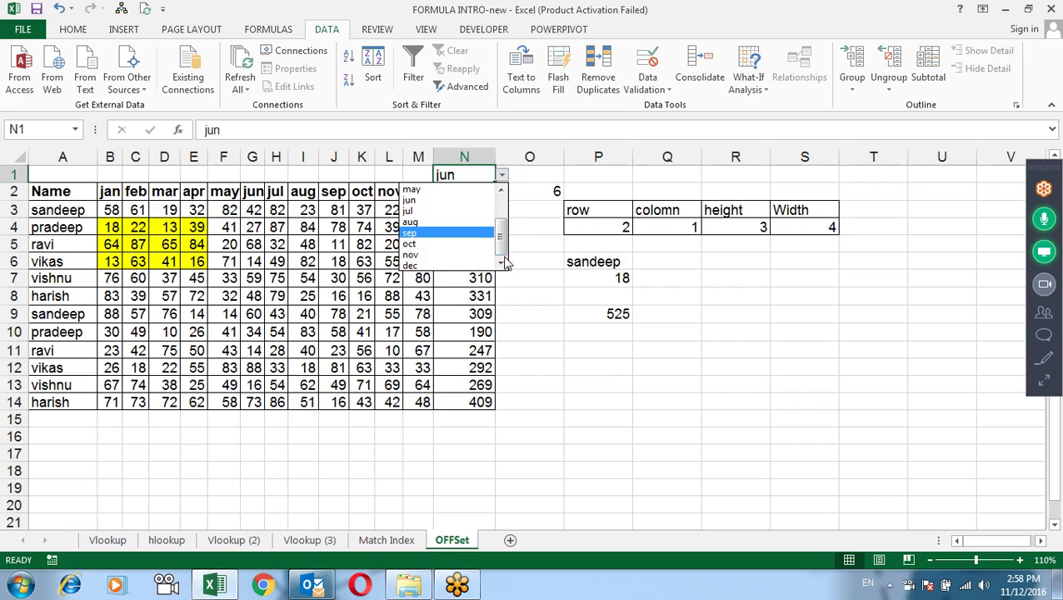
left_click(475, 265)
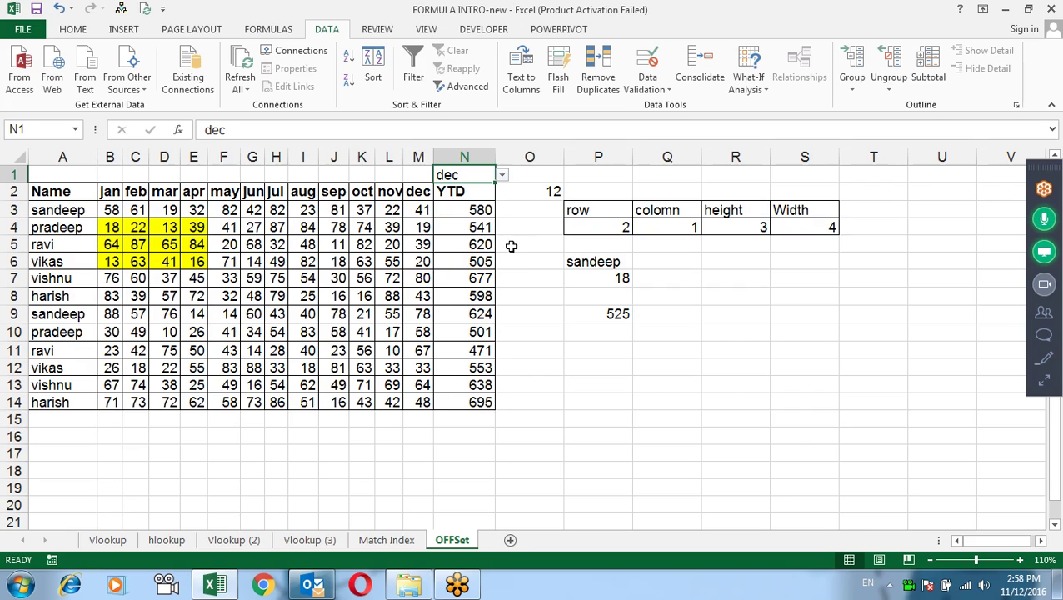
- Review the row, column and width values in P4, Q4 and S4, and N4's YTD formula
left_click(609, 226)
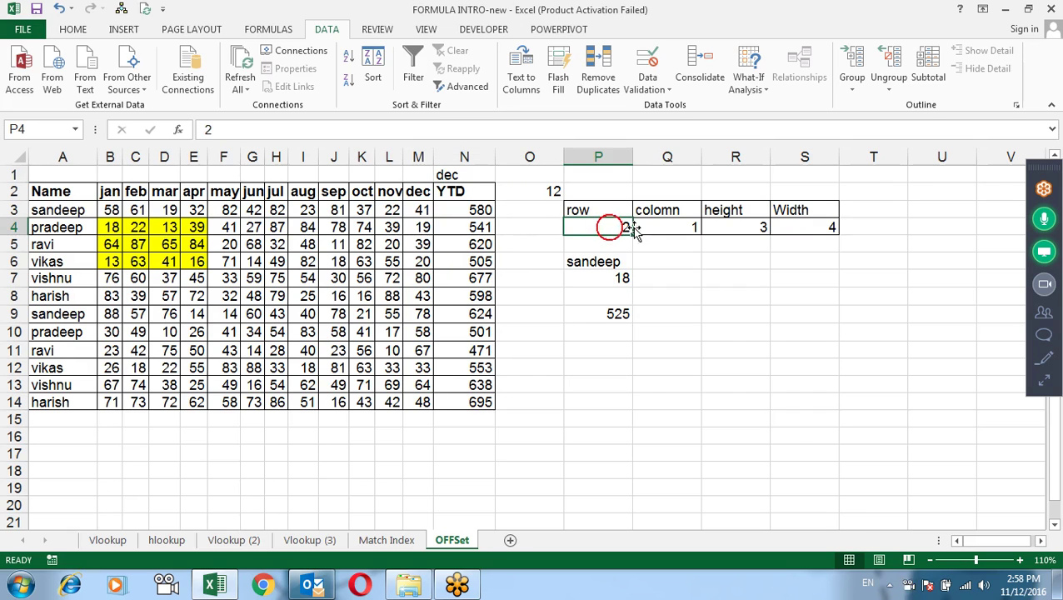
left_click(674, 224)
left_click(612, 226)
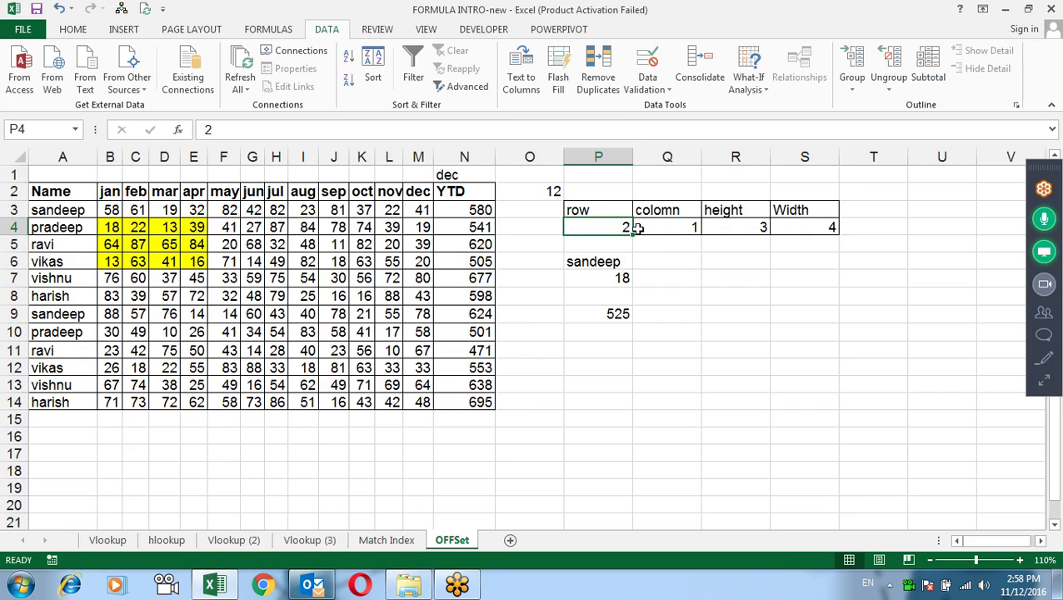
left_click(612, 226)
left_click(669, 227)
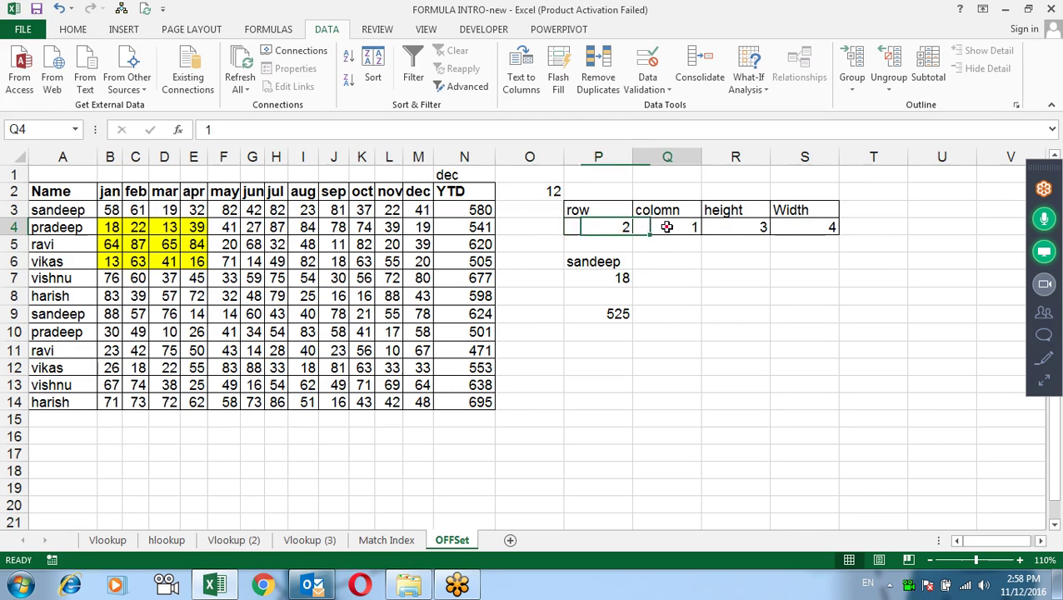
left_click(806, 223)
left_click(478, 222)
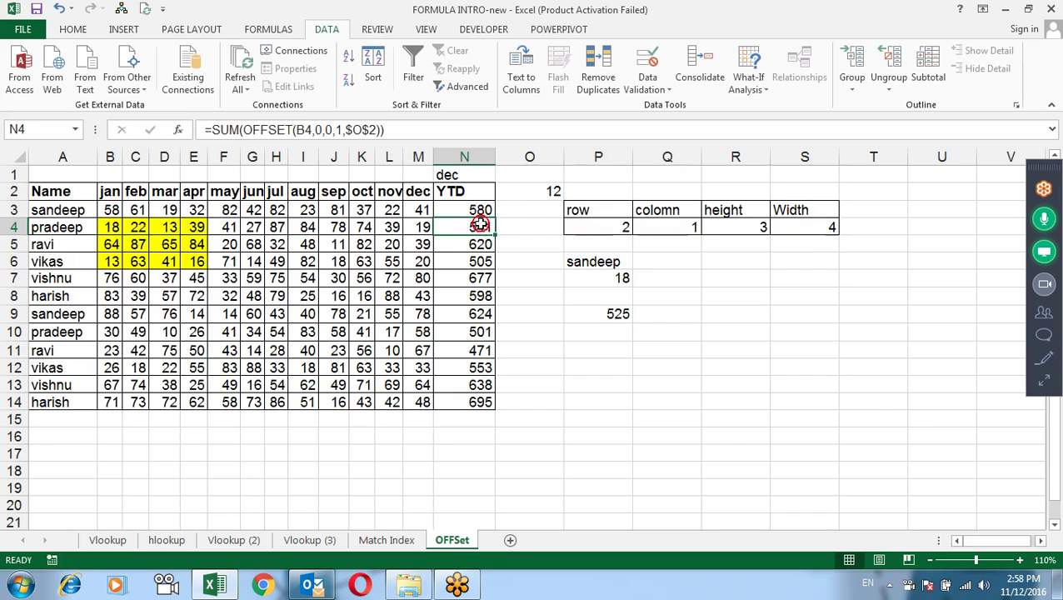
- Mark the H5:I7 block, clear the selection, and inspect the YTD formula in N10
left_click(270, 245)
left_click_drag(285, 283, 294, 282)
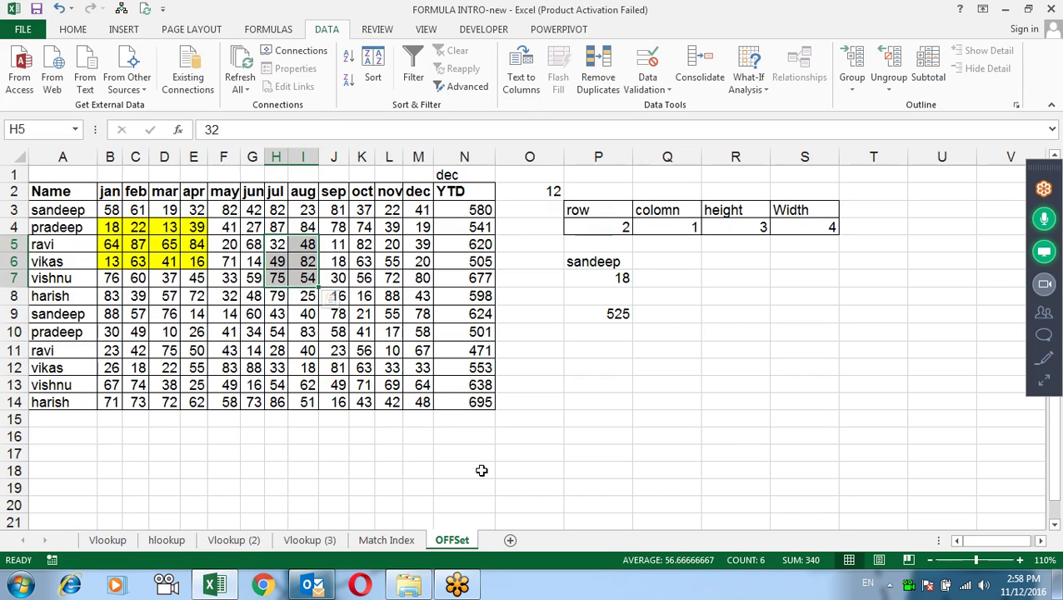
left_click(478, 435)
left_click(445, 330)
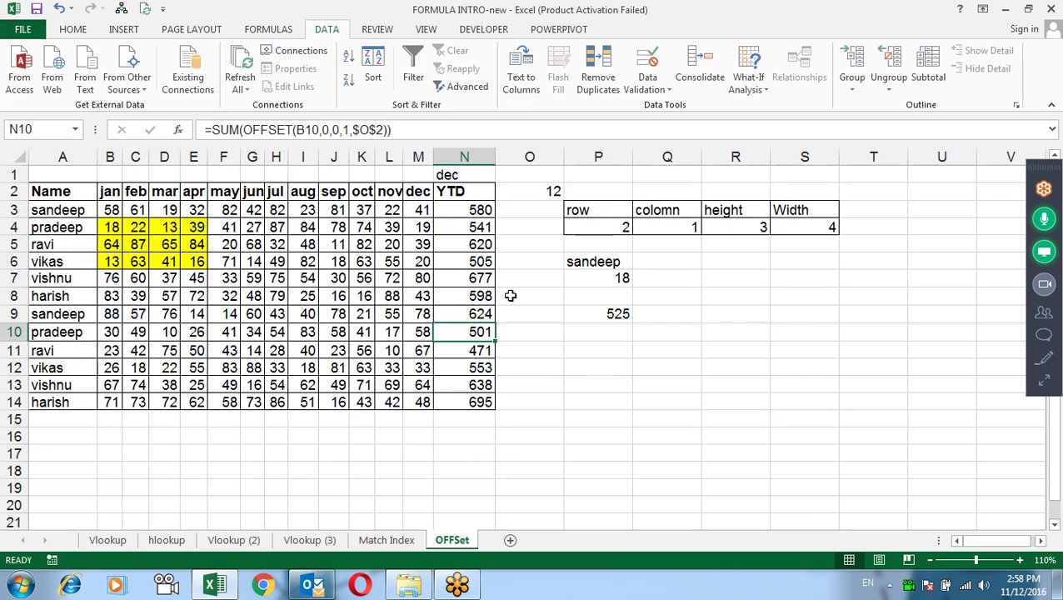
- Visit the Vlookup (3) and Vlookup (2) sheets, then go back to OFFSet
left_click(310, 539)
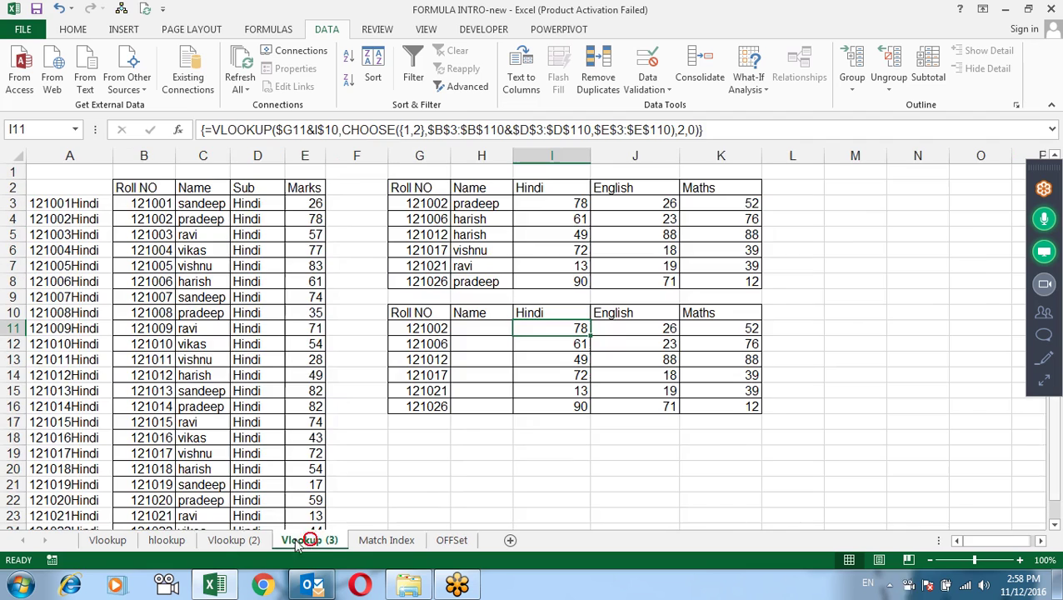
left_click(234, 540)
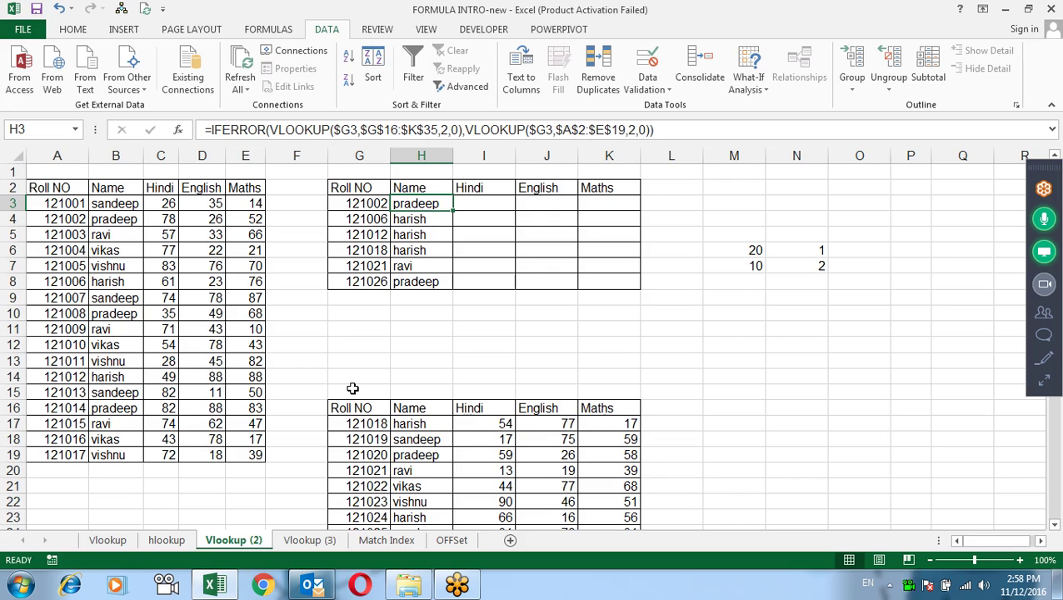
left_click(450, 539)
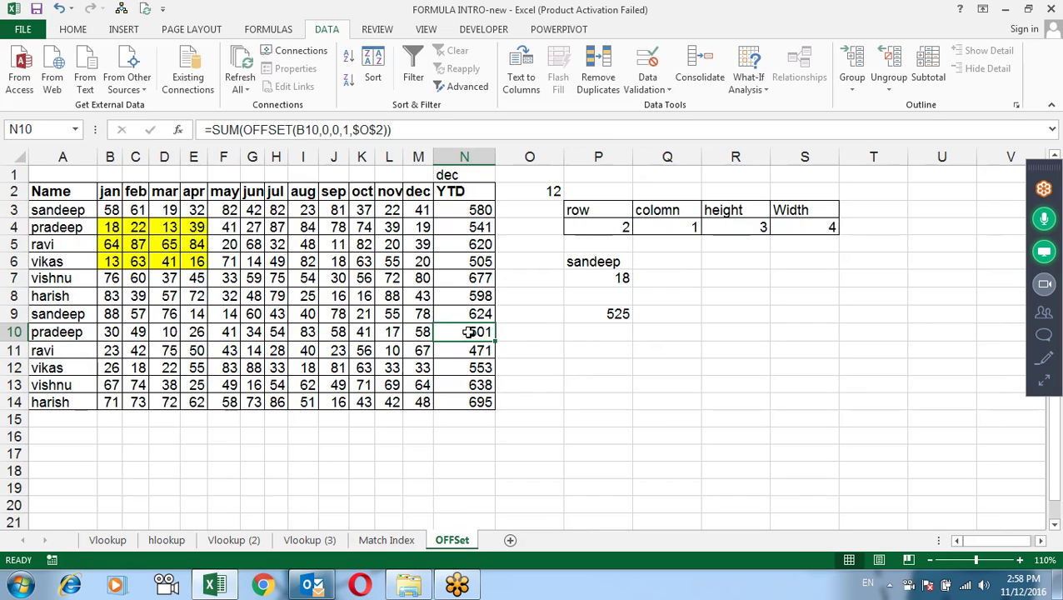